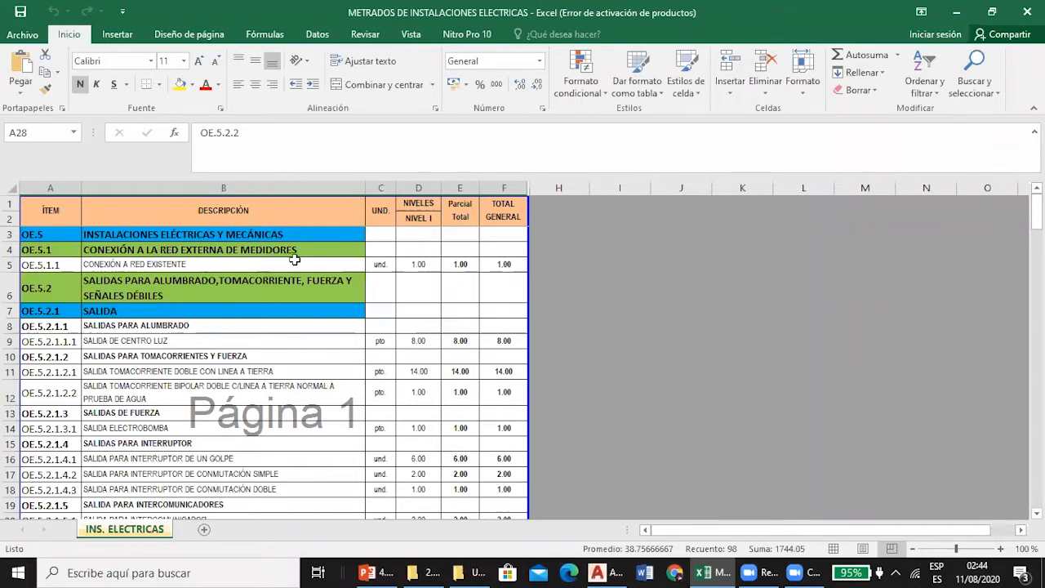
Review the quantities for CONEXIÓN A RED EXISTENTE and SALIDA DE CENTRO LUZ in the electrical takeoff sheet.
{"action": "left_click", "coordinate": [464, 264]}
{"action": "key", "text": "Right"}
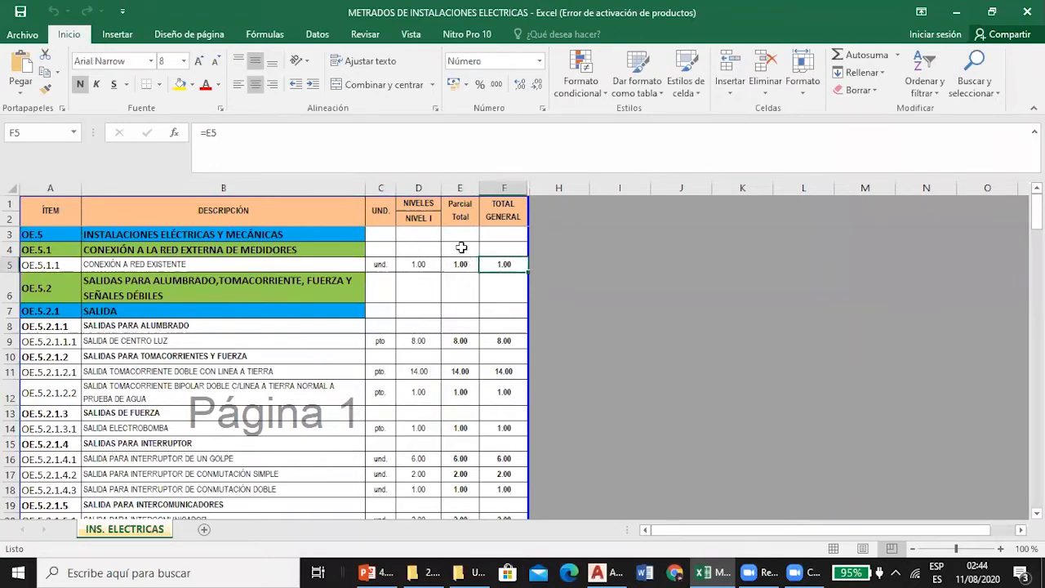
{"action": "scroll", "coordinate": [444, 271], "scroll_direction": "down", "scroll_amount": 1}
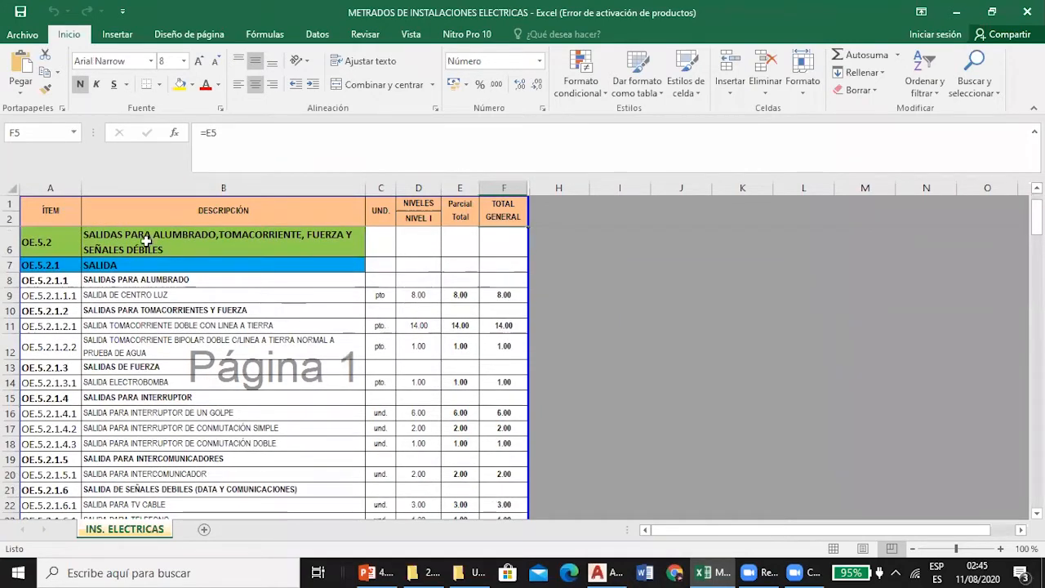
{"action": "left_click", "coordinate": [155, 278]}
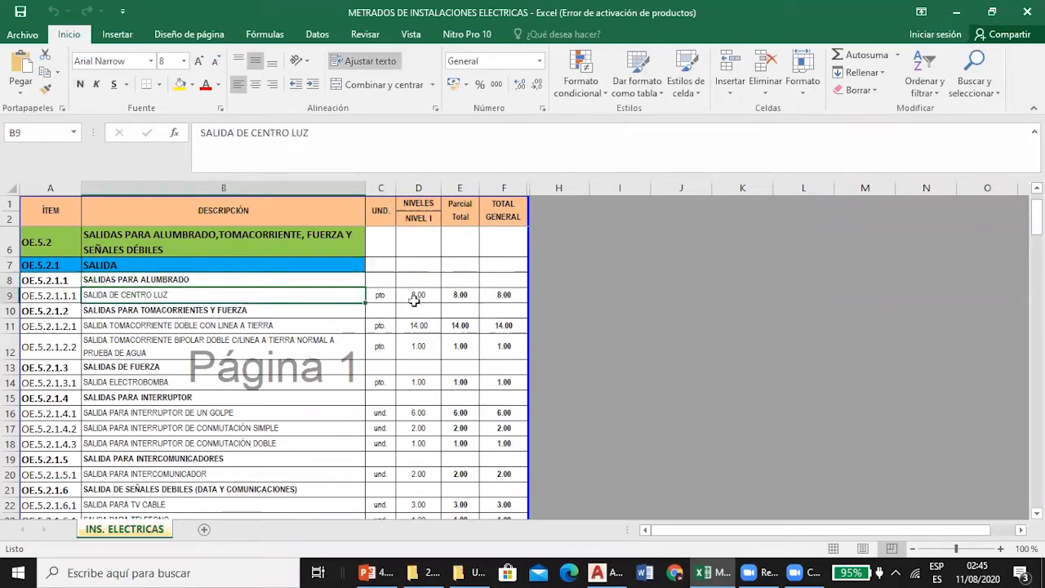
{"action": "left_click", "coordinate": [416, 297]}
Switch to AutoCAD and examine the ceiling light points in each room of the PRIMER NIVEL plan.
{"action": "left_click", "coordinate": [599, 573]}
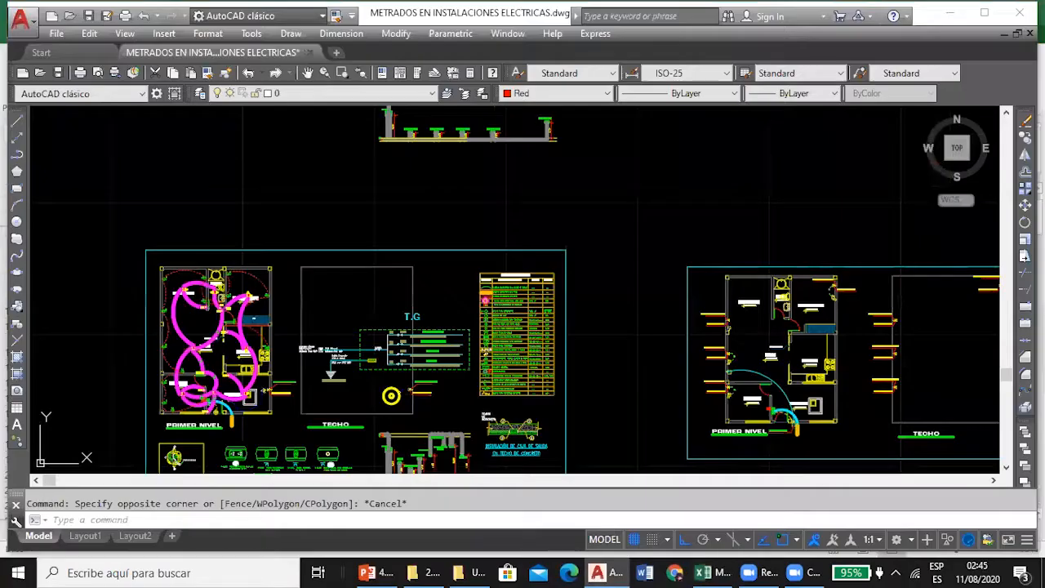
{"action": "scroll", "coordinate": [159, 310], "scroll_direction": "up", "scroll_amount": 5}
{"action": "scroll", "coordinate": [159, 307], "scroll_direction": "down", "scroll_amount": 7}
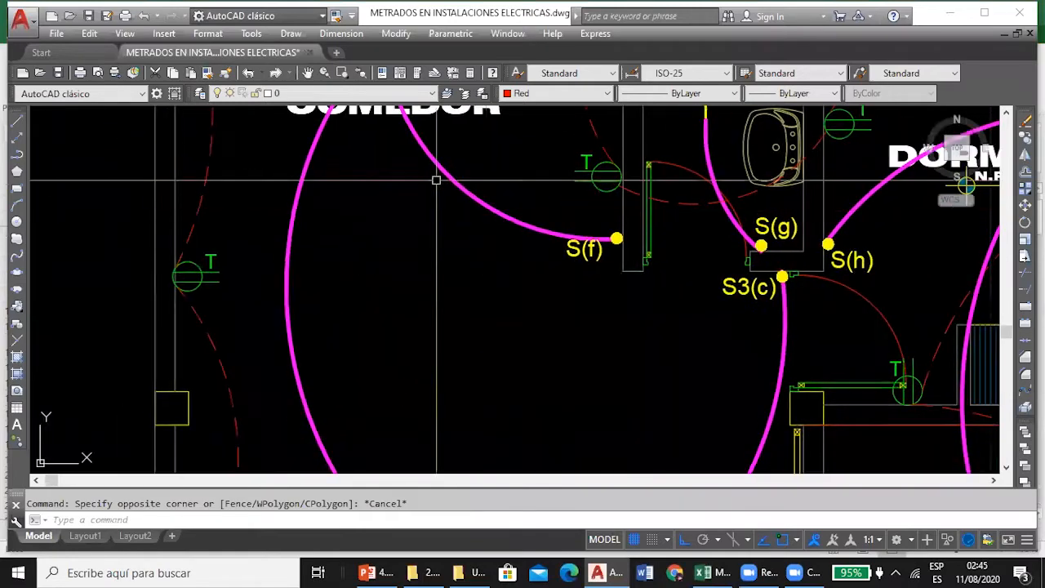
{"action": "scroll", "coordinate": [510, 156], "scroll_direction": "up", "scroll_amount": 4}
{"action": "scroll", "coordinate": [509, 153], "scroll_direction": "down", "scroll_amount": 2}
{"action": "scroll", "coordinate": [509, 153], "scroll_direction": "up", "scroll_amount": 6}
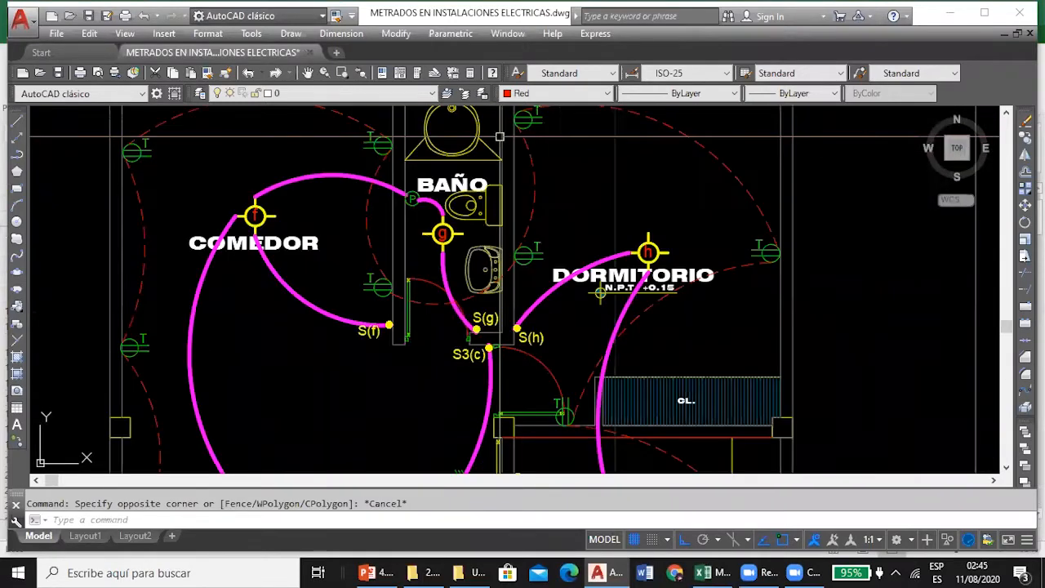
{"action": "scroll", "coordinate": [449, 329], "scroll_direction": "down", "scroll_amount": 7}
{"action": "scroll", "coordinate": [464, 306], "scroll_direction": "up", "scroll_amount": 2}
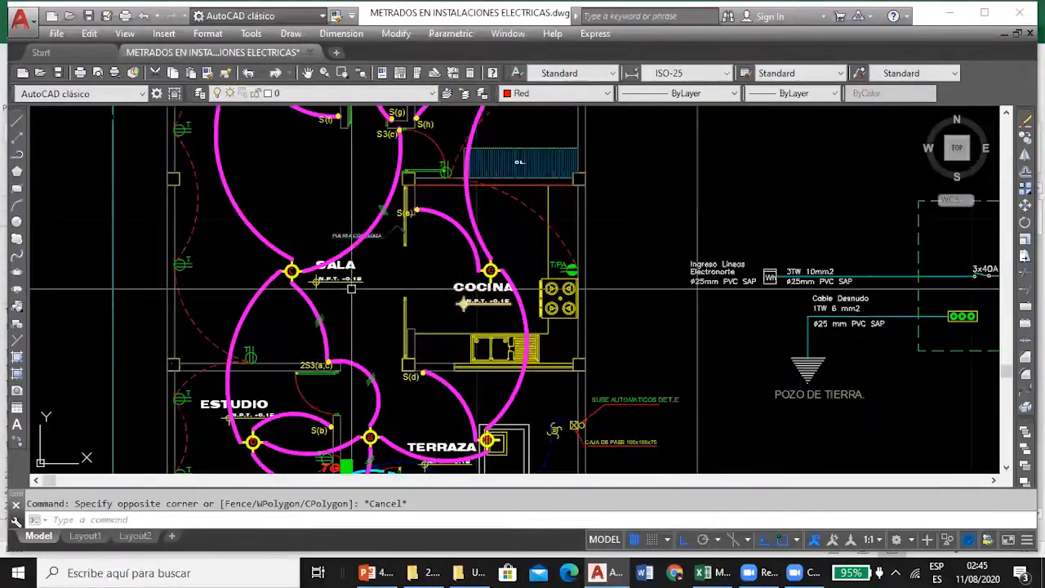
{"action": "left_click_drag", "start_coordinate": [322, 284], "coordinate": [322, 182]}
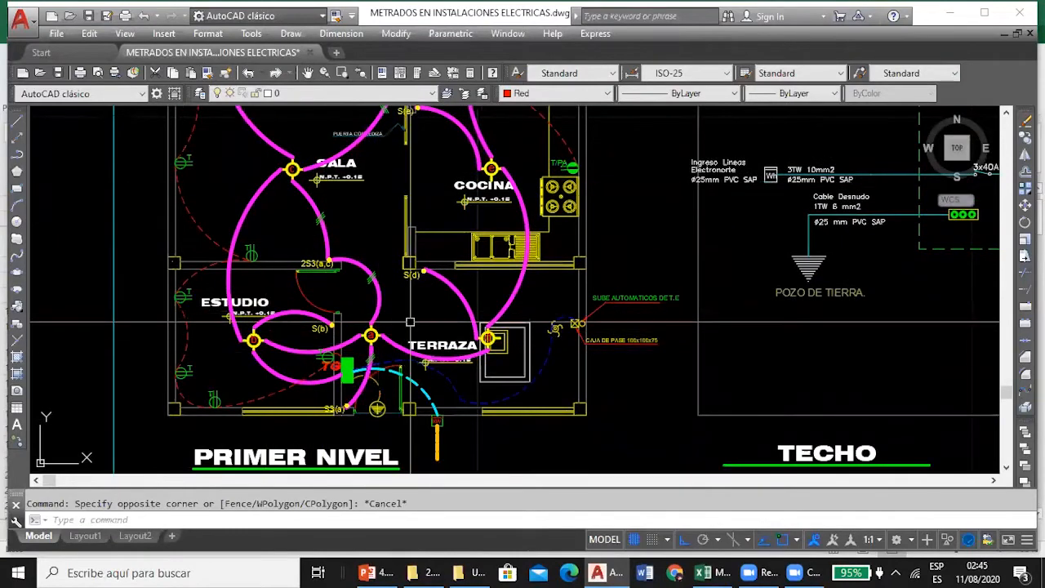
{"action": "scroll", "coordinate": [543, 319], "scroll_direction": "up", "scroll_amount": 4}
{"action": "scroll", "coordinate": [460, 243], "scroll_direction": "down", "scroll_amount": 2}
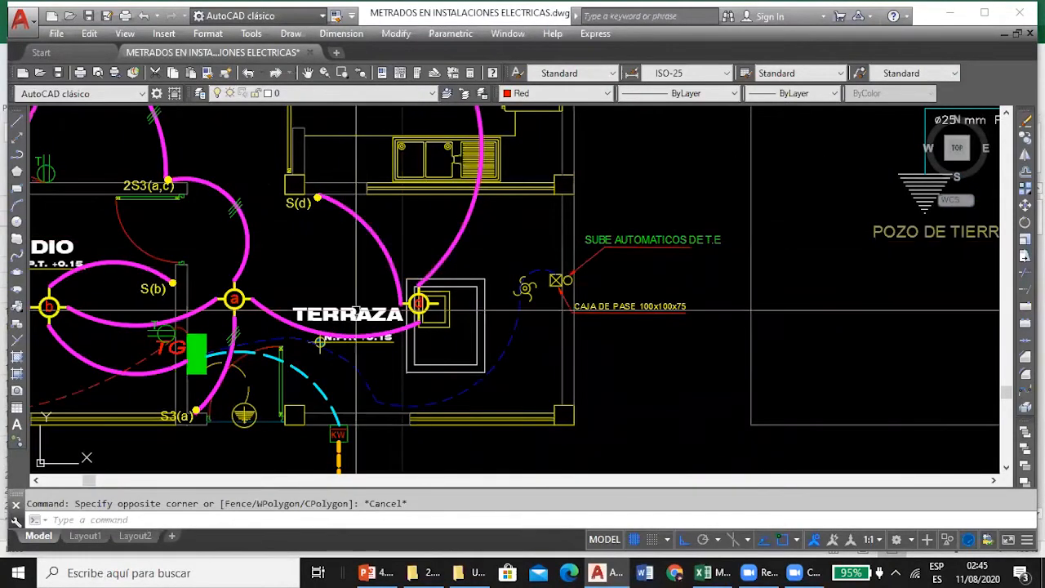
Consult the double grounded outlet row in Excel, then return to AutoCAD and examine the T outlets across the PRIMER NIVEL plan.
{"action": "left_click", "coordinate": [712, 571]}
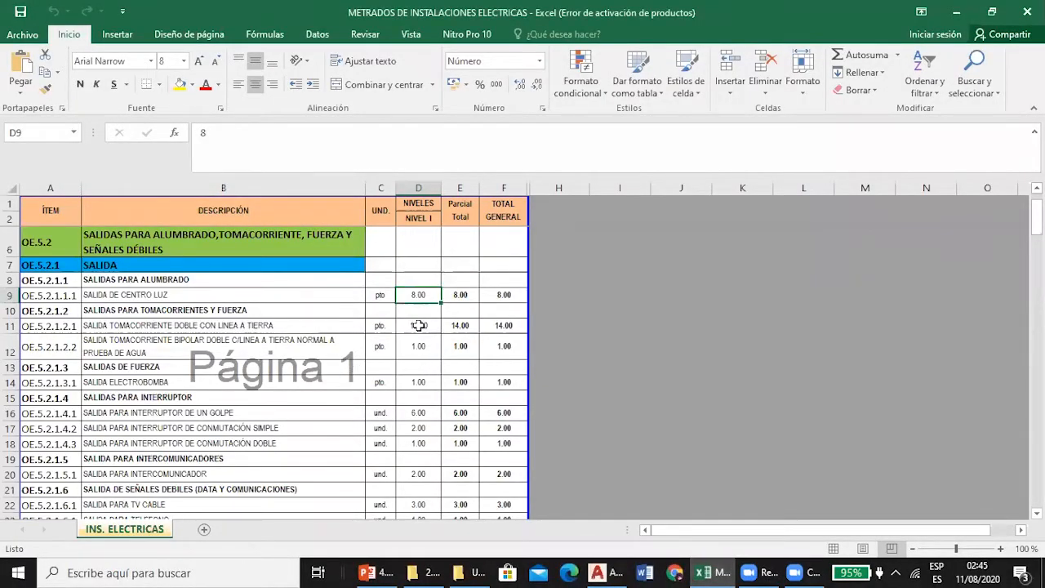
{"action": "left_click", "coordinate": [598, 572]}
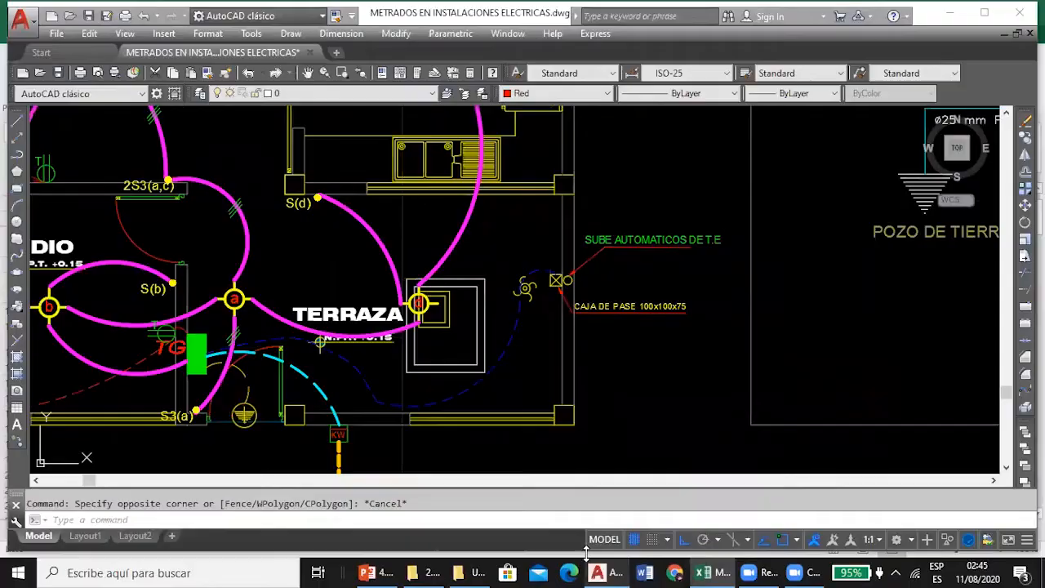
{"action": "scroll", "coordinate": [384, 290], "scroll_direction": "down", "scroll_amount": 2}
{"action": "scroll", "coordinate": [262, 306], "scroll_direction": "up", "scroll_amount": 5}
{"action": "scroll", "coordinate": [315, 310], "scroll_direction": "down", "scroll_amount": 8}
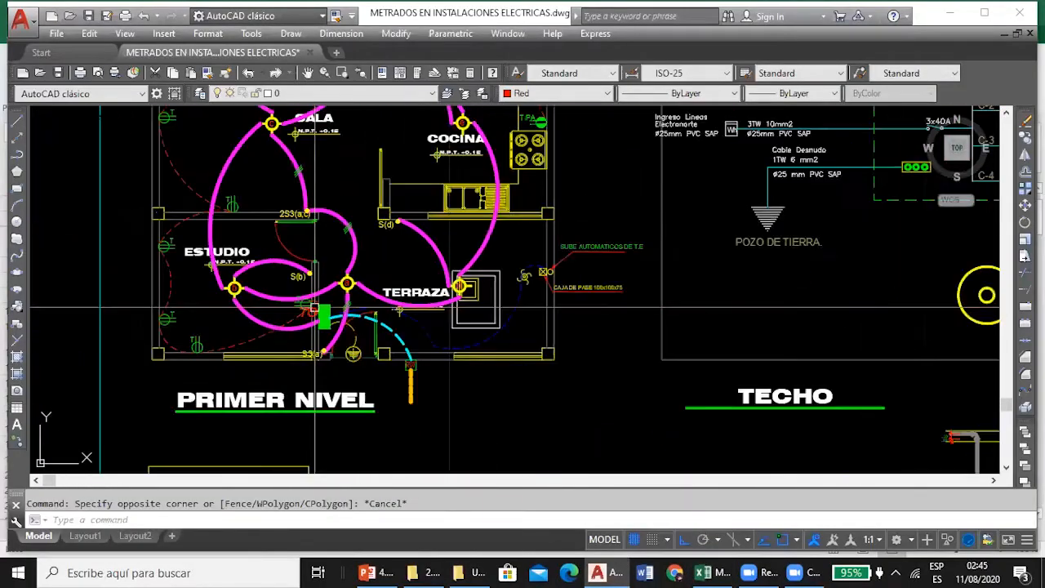
{"action": "left_click_drag", "start_coordinate": [226, 231], "coordinate": [243, 327]}
{"action": "left_click_drag", "start_coordinate": [246, 178], "coordinate": [241, 252]}
{"action": "scroll", "coordinate": [297, 222], "scroll_direction": "up", "scroll_amount": 2}
{"action": "scroll", "coordinate": [297, 191], "scroll_direction": "down", "scroll_amount": 2}
{"action": "scroll", "coordinate": [421, 180], "scroll_direction": "up", "scroll_amount": 6}
{"action": "scroll", "coordinate": [345, 132], "scroll_direction": "down", "scroll_amount": 4}
{"action": "scroll", "coordinate": [345, 133], "scroll_direction": "down", "scroll_amount": 4}
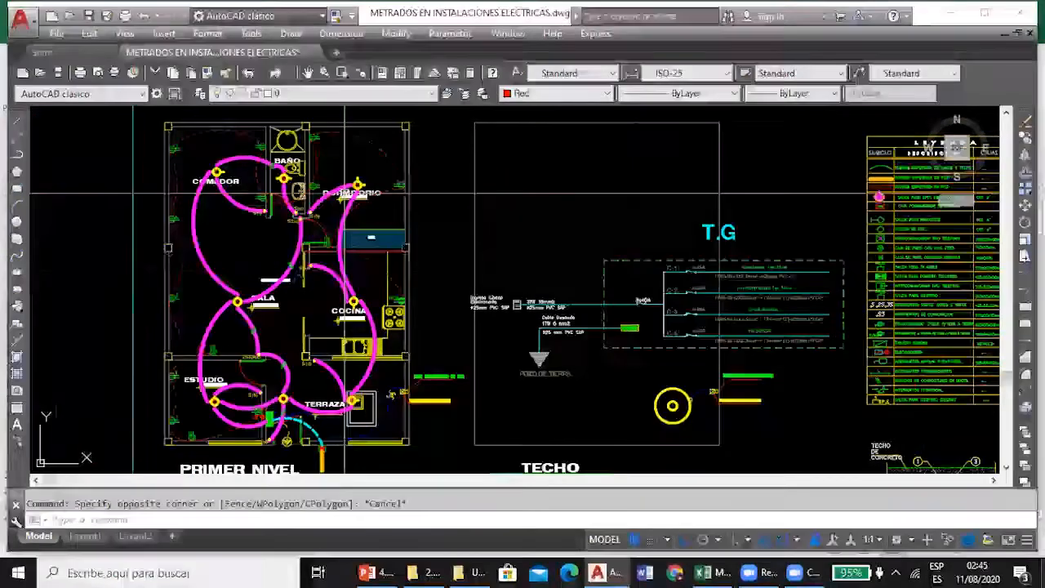
Inspect the T/PA waterproof outlet beside the kitchen stove, then switch to Excel to check its quantity in row 12.
{"action": "scroll", "coordinate": [384, 208], "scroll_direction": "up", "scroll_amount": 5}
{"action": "scroll", "coordinate": [387, 206], "scroll_direction": "down", "scroll_amount": 1}
{"action": "scroll", "coordinate": [421, 261], "scroll_direction": "up", "scroll_amount": 6}
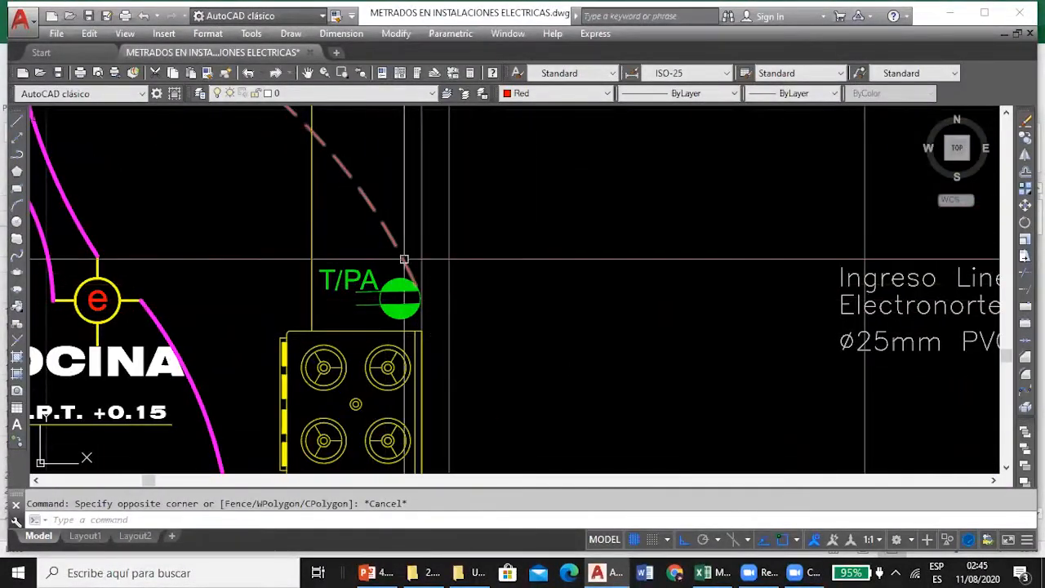
{"action": "scroll", "coordinate": [452, 219], "scroll_direction": "down", "scroll_amount": 6}
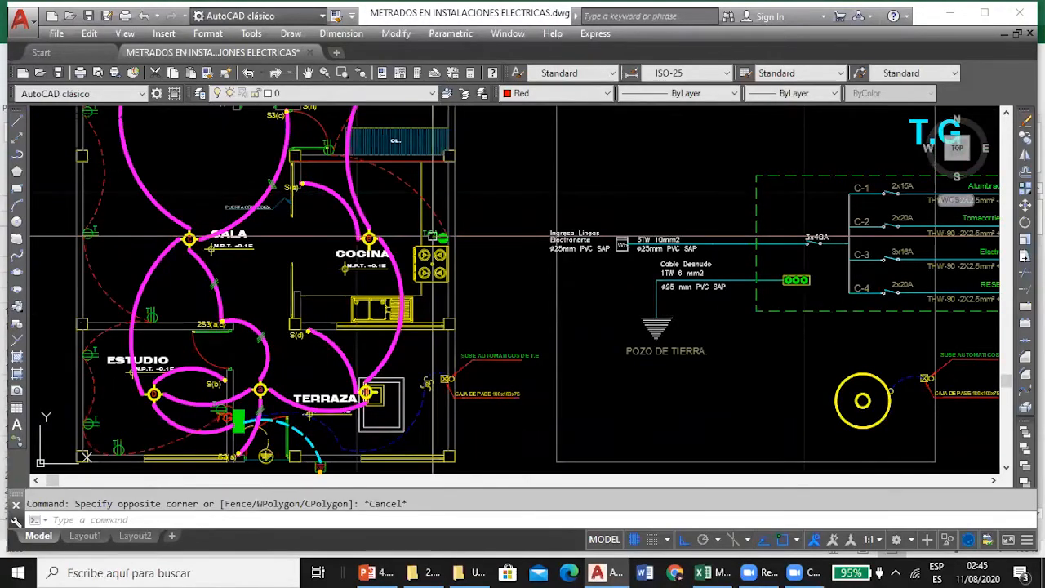
{"action": "key", "text": "alt+Tab"}
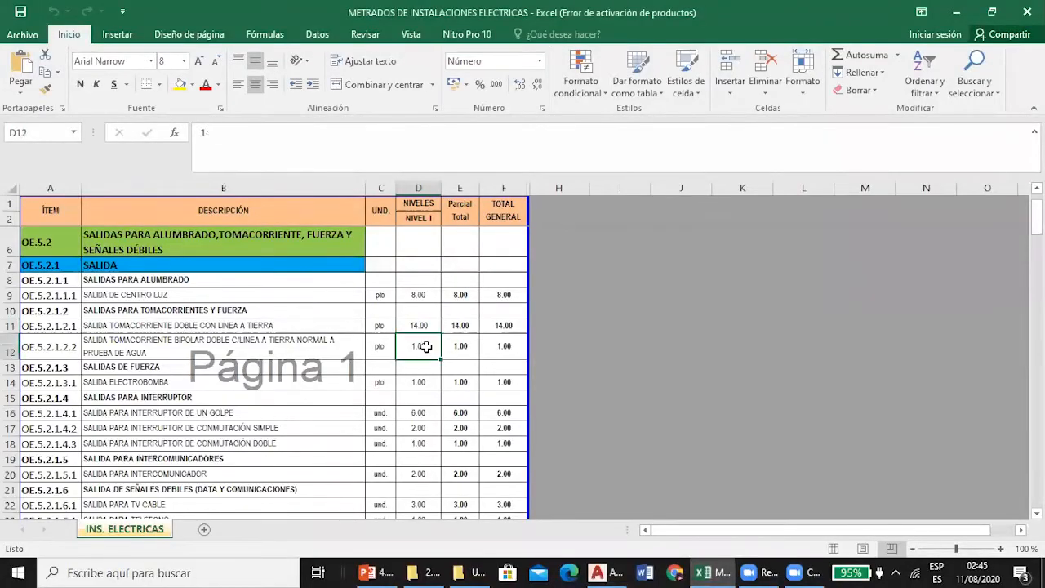
Check the SALIDA ELECTROBOMBA quantity in D14 against the pump outlet near the terrace in AutoCAD, returning to Excel.
{"action": "left_click", "coordinate": [200, 367]}
{"action": "left_click", "coordinate": [412, 382]}
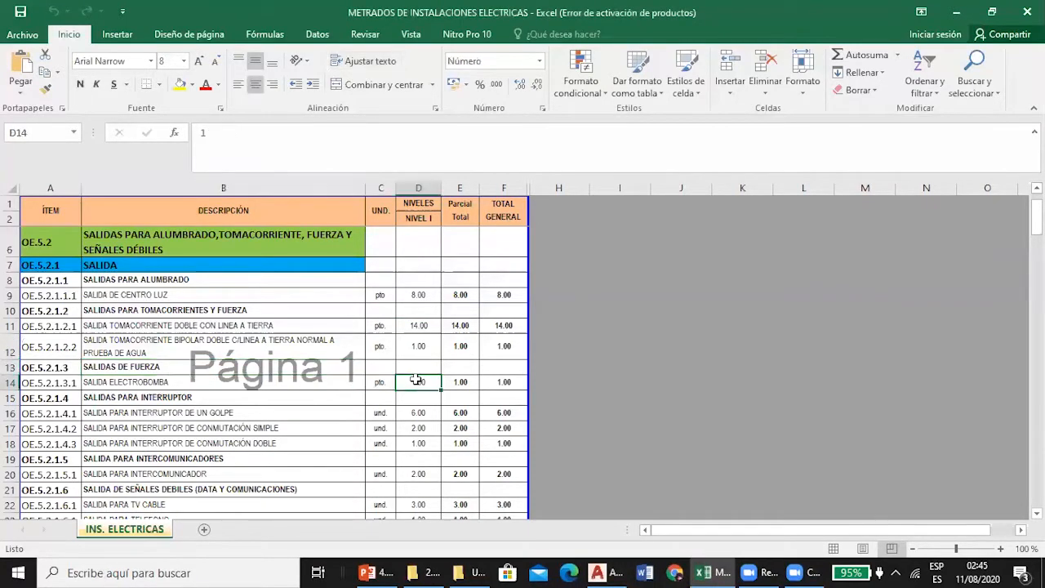
{"action": "left_click", "coordinate": [603, 572]}
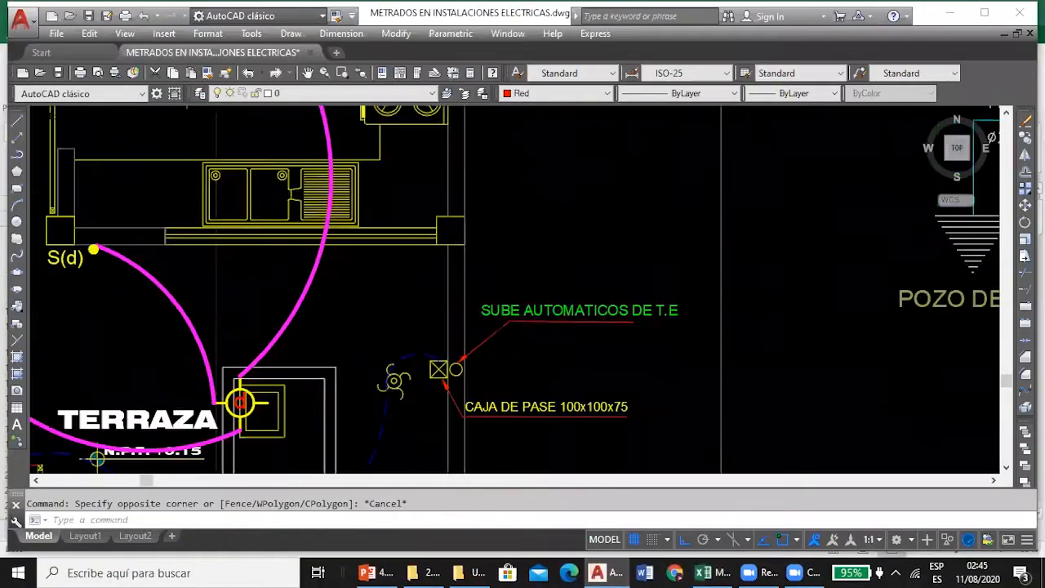
{"action": "left_click", "coordinate": [612, 572]}
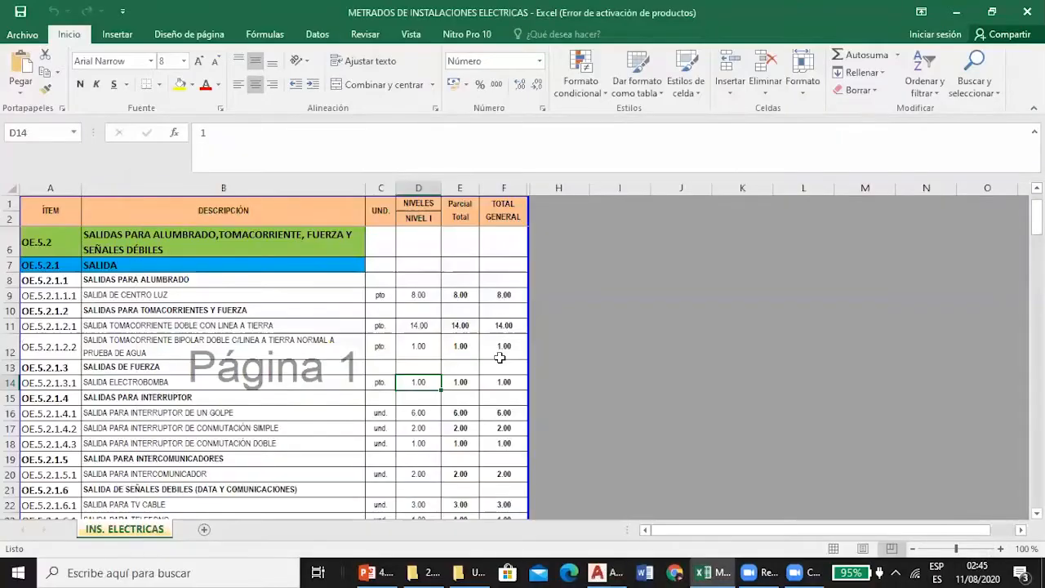
Consult the SALIDA PARA INTERRUPTOR DE UN GOLPE quantity in D16, then inspect switch S(b) in the study in AutoCAD.
{"action": "scroll", "coordinate": [280, 277], "scroll_direction": "down", "scroll_amount": 2}
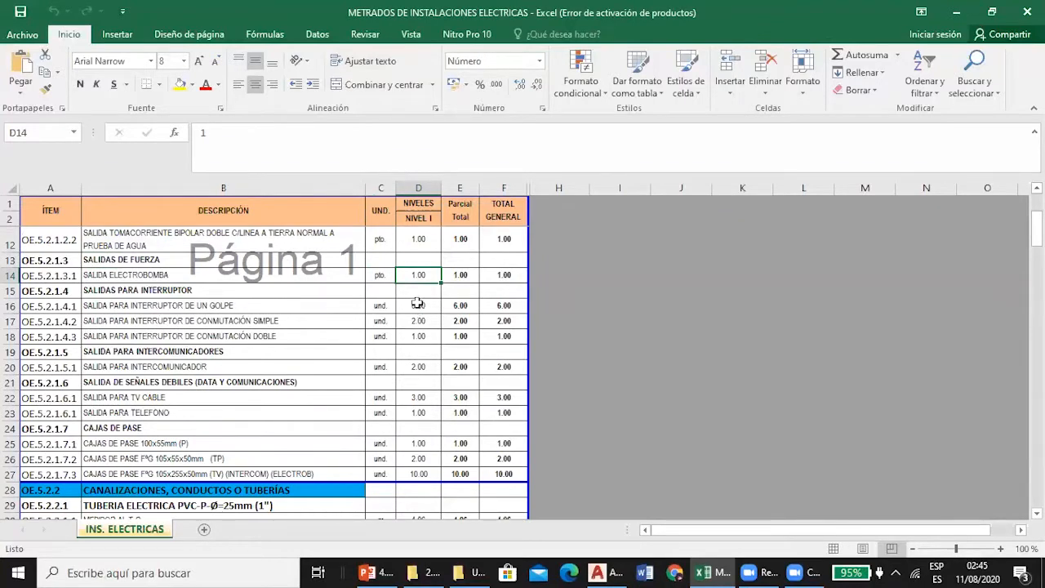
{"action": "left_click", "coordinate": [606, 570]}
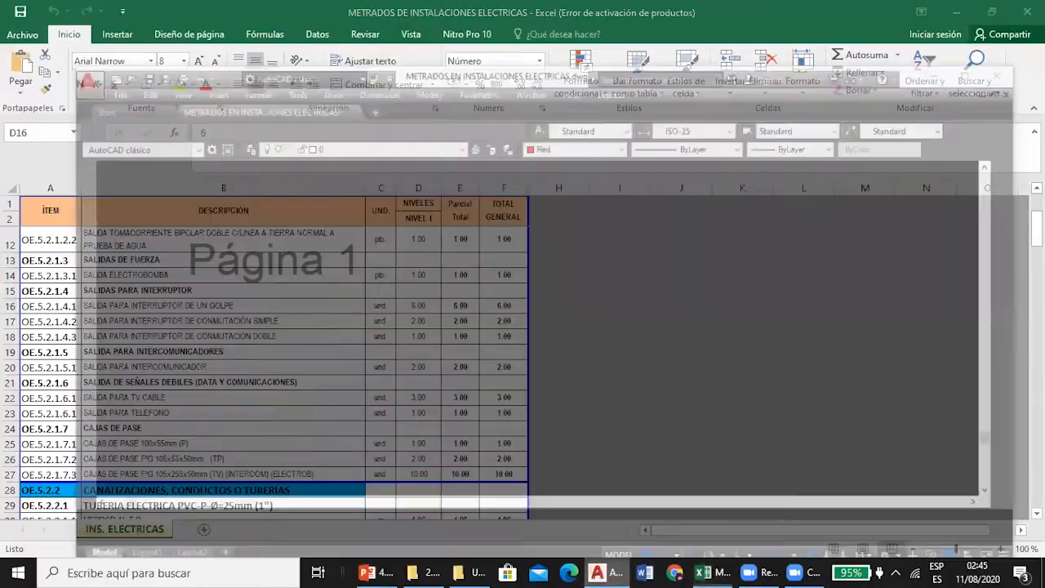
{"action": "mouse_move", "coordinate": [354, 365]}
{"action": "left_mouse_down"}
{"action": "mouse_move", "coordinate": [398, 388]}
{"action": "mouse_move", "coordinate": [545, 423]}
{"action": "left_mouse_up"}
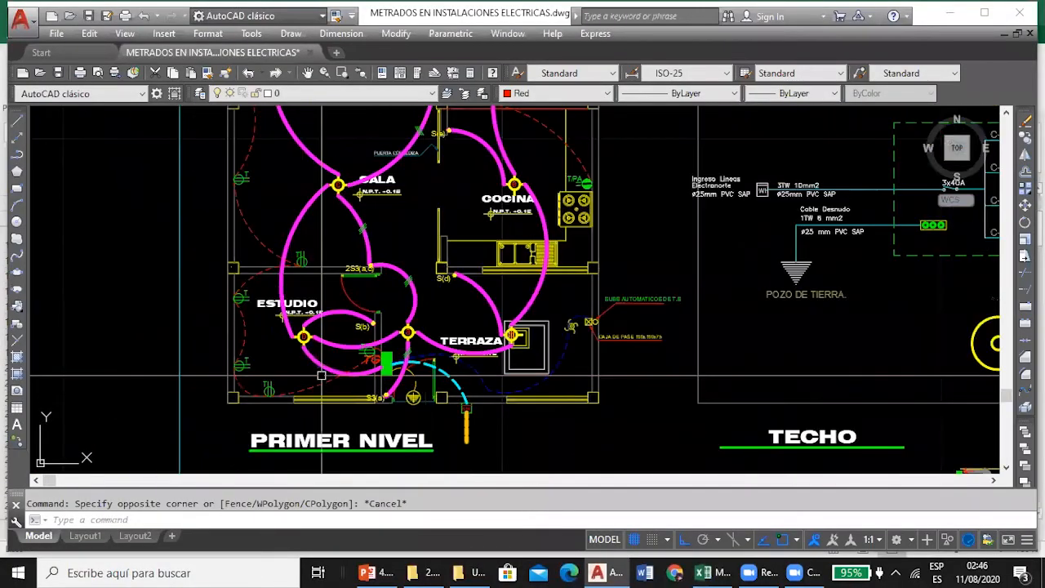
{"action": "scroll", "coordinate": [323, 374], "scroll_direction": "up", "scroll_amount": 4}
{"action": "scroll", "coordinate": [362, 246], "scroll_direction": "up", "scroll_amount": 6}
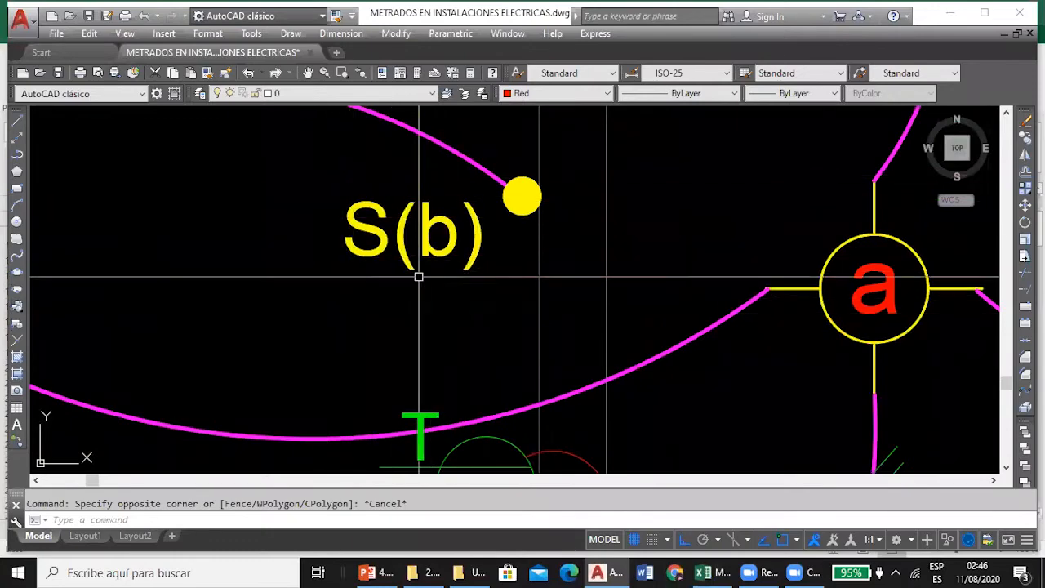
{"action": "scroll", "coordinate": [350, 239], "scroll_direction": "down", "scroll_amount": 4}
{"action": "scroll", "coordinate": [351, 241], "scroll_direction": "down", "scroll_amount": 2}
{"action": "scroll", "coordinate": [355, 245], "scroll_direction": "up", "scroll_amount": 4}
{"action": "scroll", "coordinate": [359, 249], "scroll_direction": "down", "scroll_amount": 2}
{"action": "scroll", "coordinate": [482, 229], "scroll_direction": "up", "scroll_amount": 6}
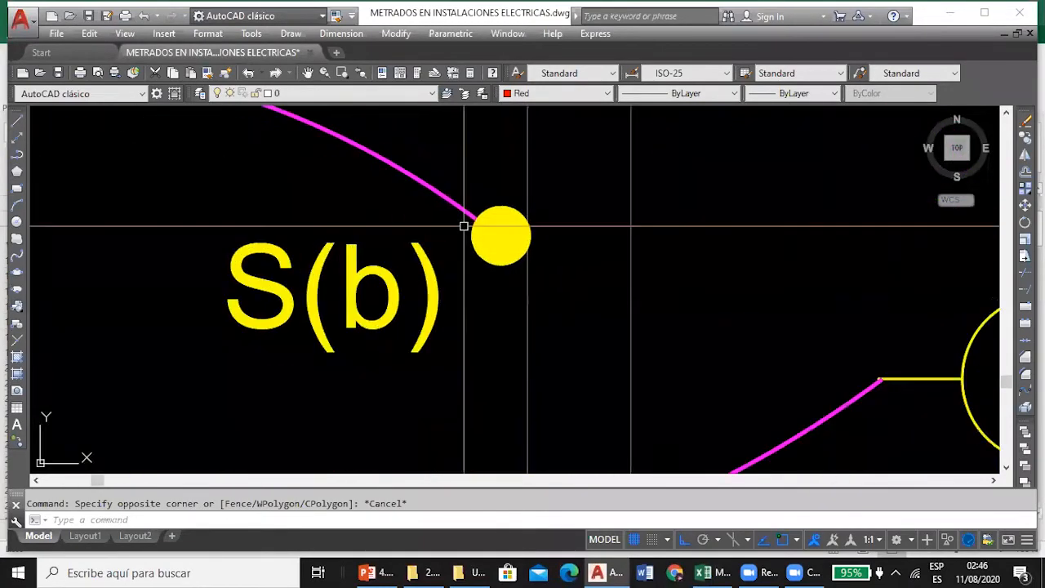
{"action": "scroll", "coordinate": [315, 275], "scroll_direction": "down", "scroll_amount": 2}
{"action": "scroll", "coordinate": [294, 267], "scroll_direction": "down", "scroll_amount": 4}
{"action": "scroll", "coordinate": [294, 267], "scroll_direction": "down", "scroll_amount": 4}
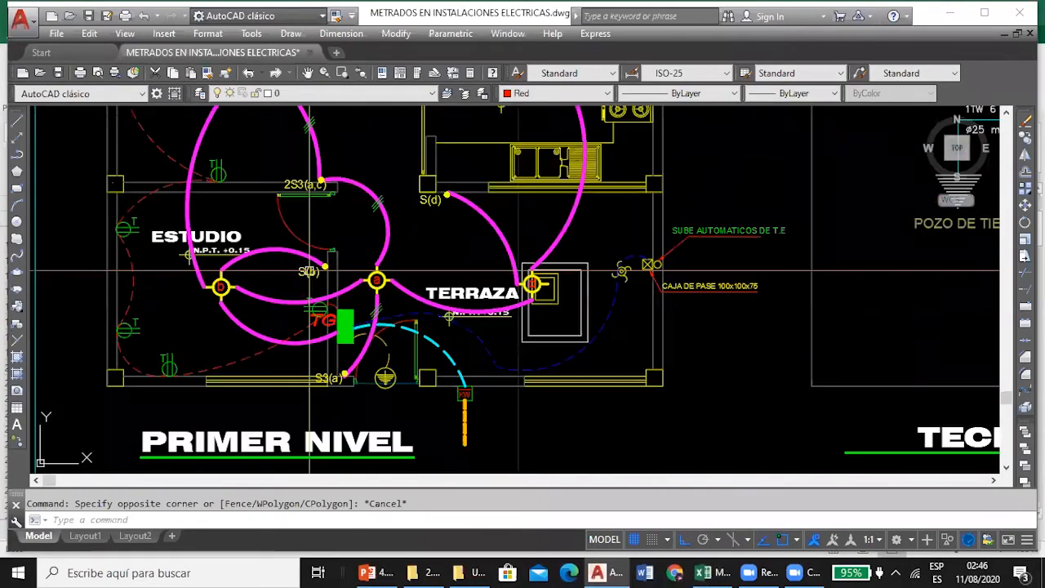
Examine the remaining single switches S(d), S(e), S(f), S(g) and S(h) on the PRIMER NIVEL plan.
{"action": "scroll", "coordinate": [409, 222], "scroll_direction": "up", "scroll_amount": 2}
{"action": "scroll", "coordinate": [409, 222], "scroll_direction": "down", "scroll_amount": 2}
{"action": "mouse_move", "coordinate": [383, 239]}
{"action": "left_mouse_down"}
{"action": "mouse_move", "coordinate": [424, 321]}
{"action": "mouse_move", "coordinate": [435, 382]}
{"action": "left_mouse_up"}
{"action": "left_click_drag", "start_coordinate": [431, 225], "coordinate": [408, 320]}
{"action": "scroll", "coordinate": [449, 219], "scroll_direction": "up", "scroll_amount": 2}
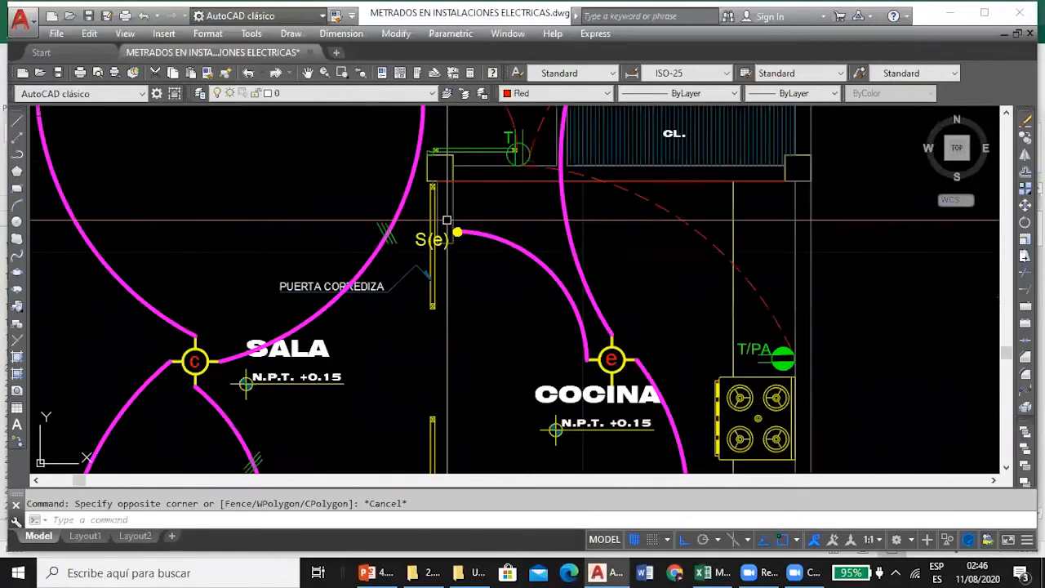
{"action": "scroll", "coordinate": [374, 180], "scroll_direction": "down", "scroll_amount": 2}
{"action": "mouse_move", "coordinate": [374, 180]}
{"action": "left_mouse_down"}
{"action": "mouse_move", "coordinate": [366, 205]}
{"action": "mouse_move", "coordinate": [382, 360]}
{"action": "left_mouse_up"}
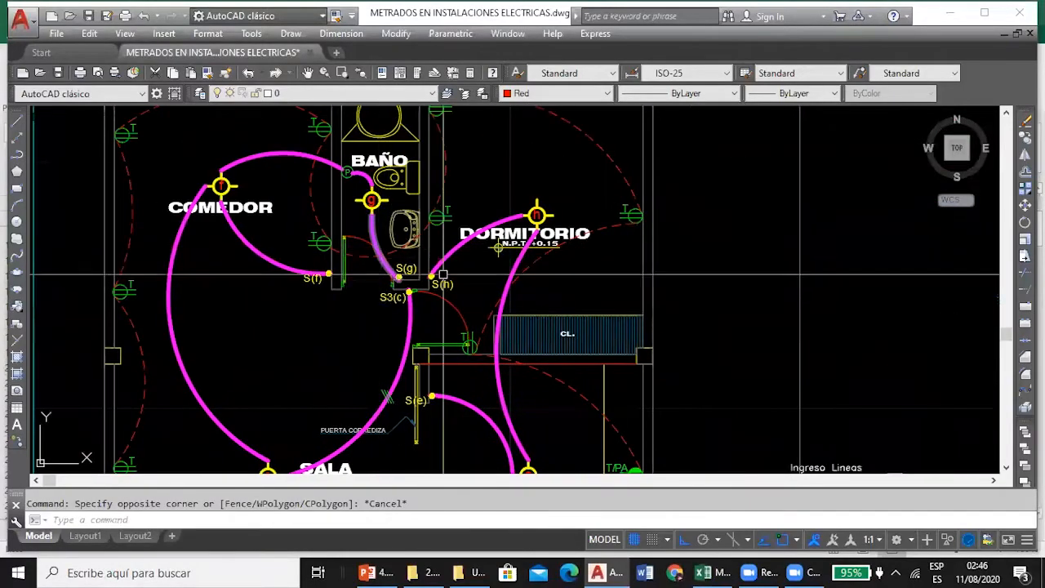
{"action": "scroll", "coordinate": [346, 276], "scroll_direction": "up", "scroll_amount": 2}
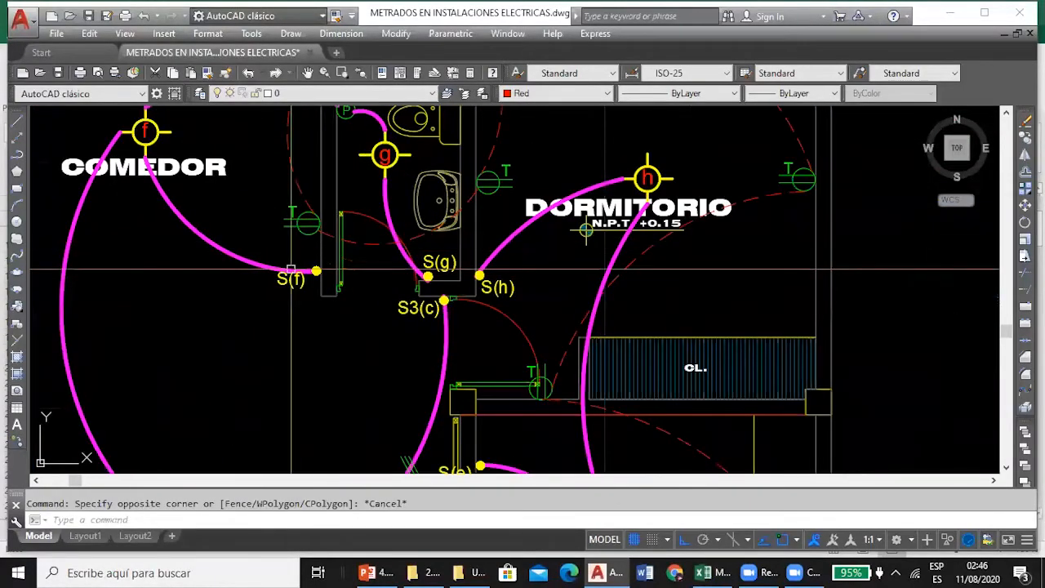
{"action": "scroll", "coordinate": [307, 224], "scroll_direction": "down", "scroll_amount": 4}
Consult the SALIDA PARA INTERRUPTOR DE CONMUTACIÓN SIMPLE quantity in D17 in Excel, then locate switches S3(a) and S3(c) in the AutoCAD plan.
{"action": "left_click", "coordinate": [713, 572]}
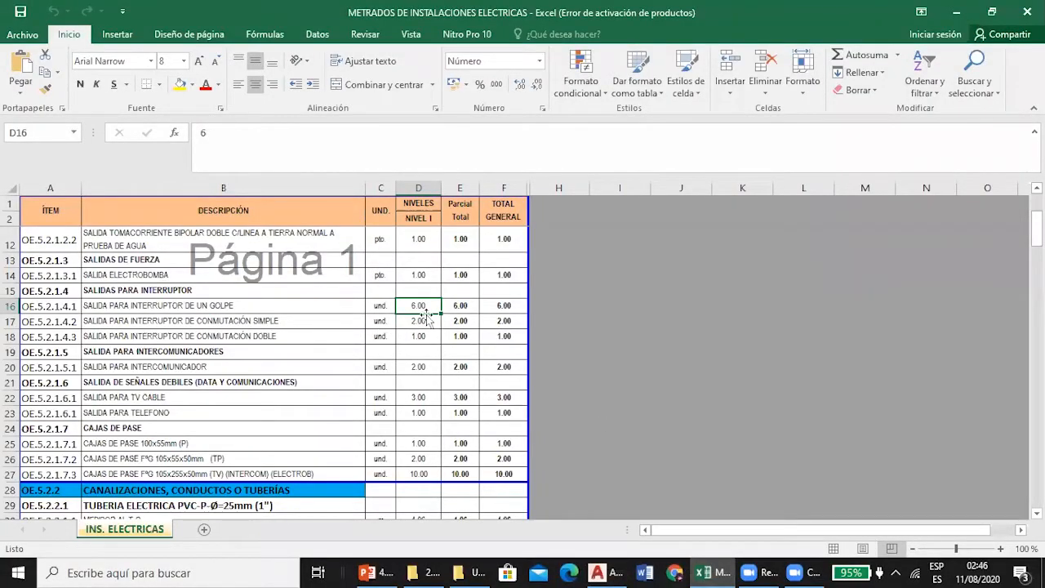
{"action": "left_click", "coordinate": [601, 572]}
{"action": "scroll", "coordinate": [320, 406], "scroll_direction": "up", "scroll_amount": 8}
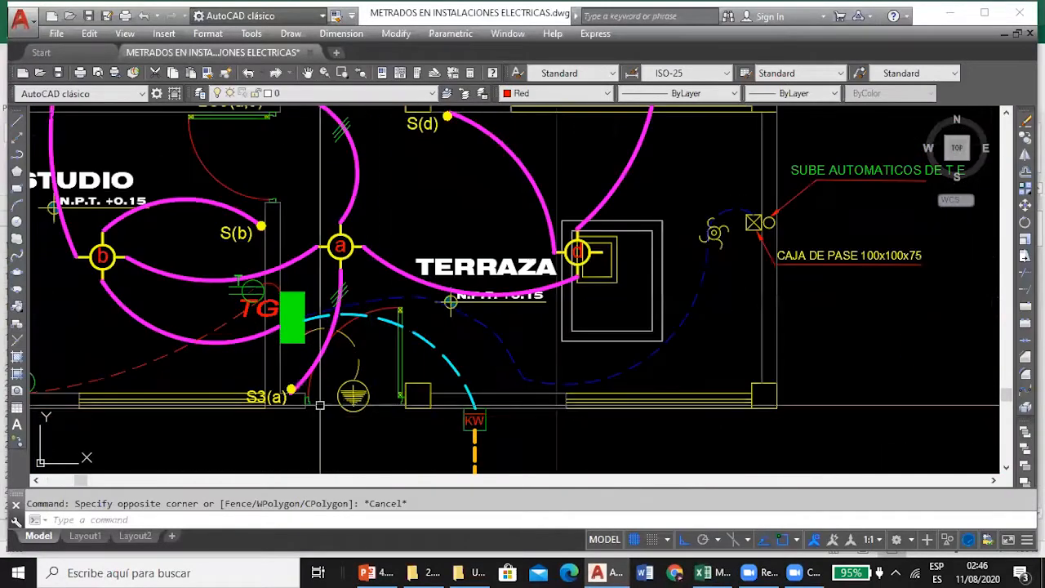
{"action": "scroll", "coordinate": [269, 408], "scroll_direction": "up", "scroll_amount": 4}
{"action": "scroll", "coordinate": [278, 384], "scroll_direction": "down", "scroll_amount": 1}
{"action": "scroll", "coordinate": [286, 346], "scroll_direction": "up", "scroll_amount": 1}
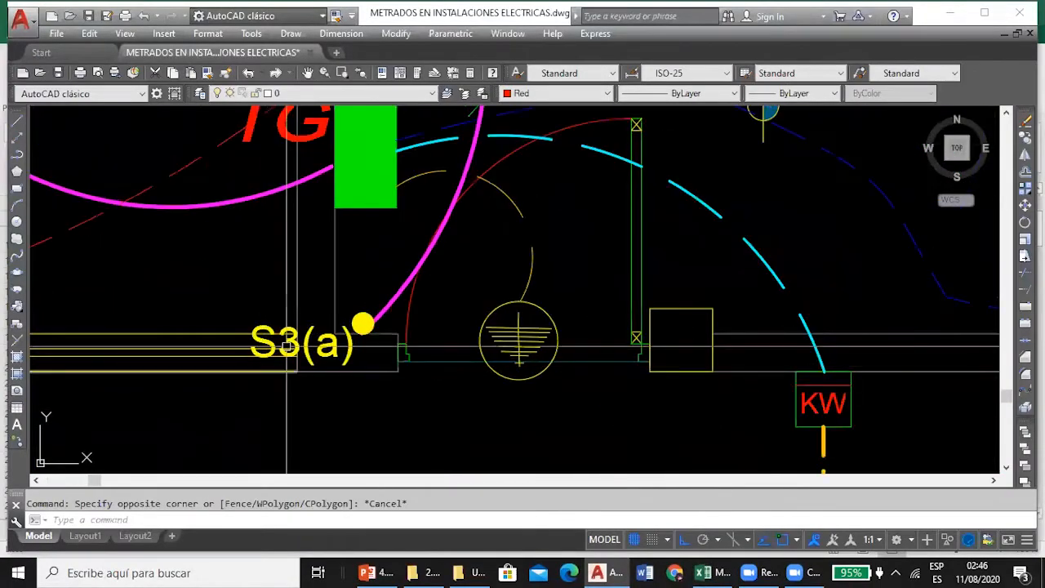
{"action": "scroll", "coordinate": [299, 346], "scroll_direction": "up", "scroll_amount": 4}
{"action": "scroll", "coordinate": [362, 341], "scroll_direction": "down", "scroll_amount": 4}
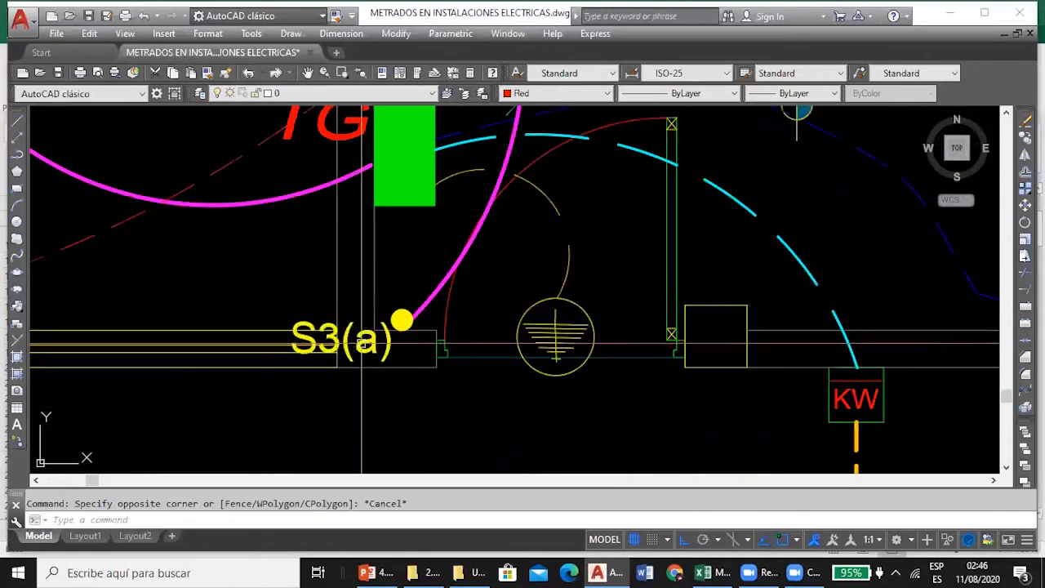
{"action": "scroll", "coordinate": [362, 342], "scroll_direction": "down", "scroll_amount": 5}
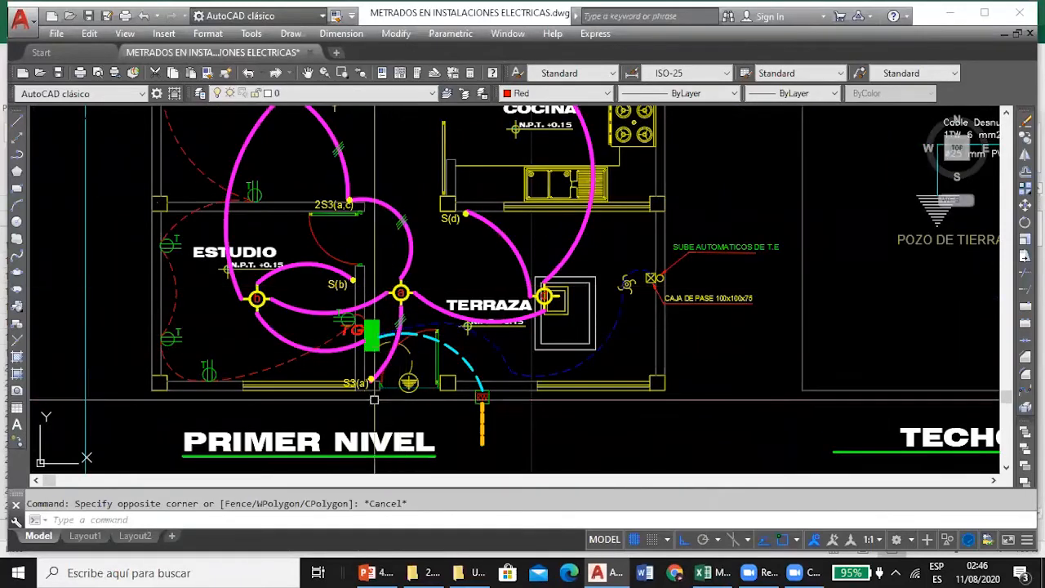
{"action": "scroll", "coordinate": [374, 398], "scroll_direction": "up", "scroll_amount": 2}
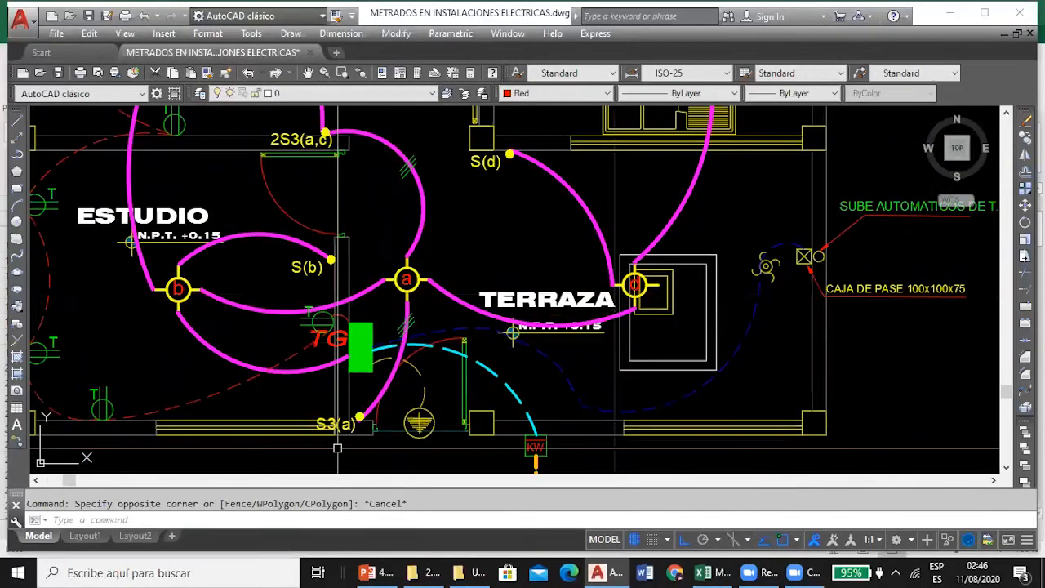
{"action": "scroll", "coordinate": [338, 448], "scroll_direction": "down", "scroll_amount": 2}
{"action": "scroll", "coordinate": [390, 211], "scroll_direction": "up", "scroll_amount": 4}
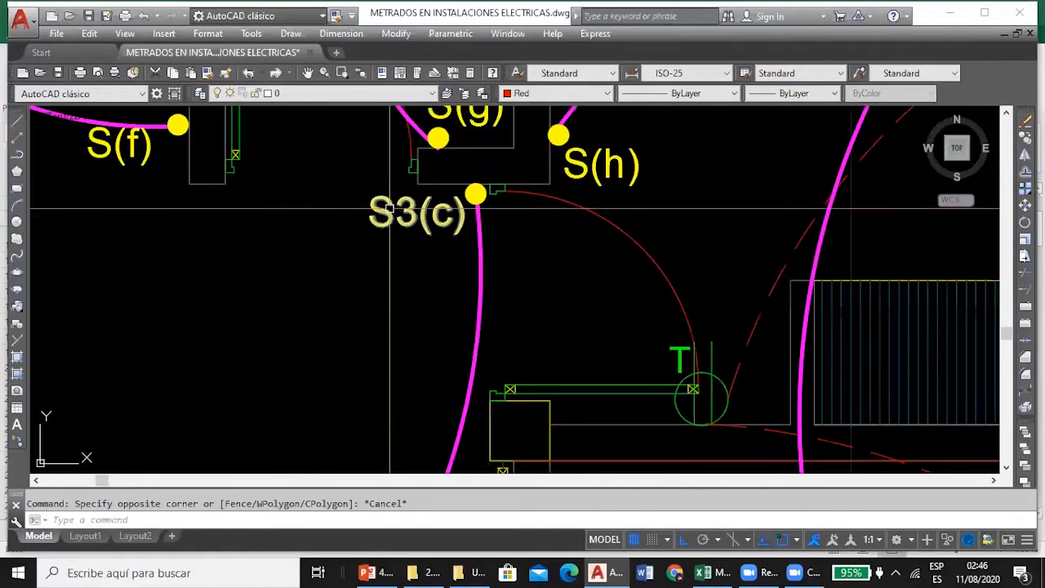
Locate switch 2S3(a,c) by the ESTUDIO door in AutoCAD and check the SALIDA PARA INTERRUPTOR DE CONMUTACIÓN DOBLE quantity in D18 in Excel.
{"action": "scroll", "coordinate": [403, 160], "scroll_direction": "down", "scroll_amount": 5}
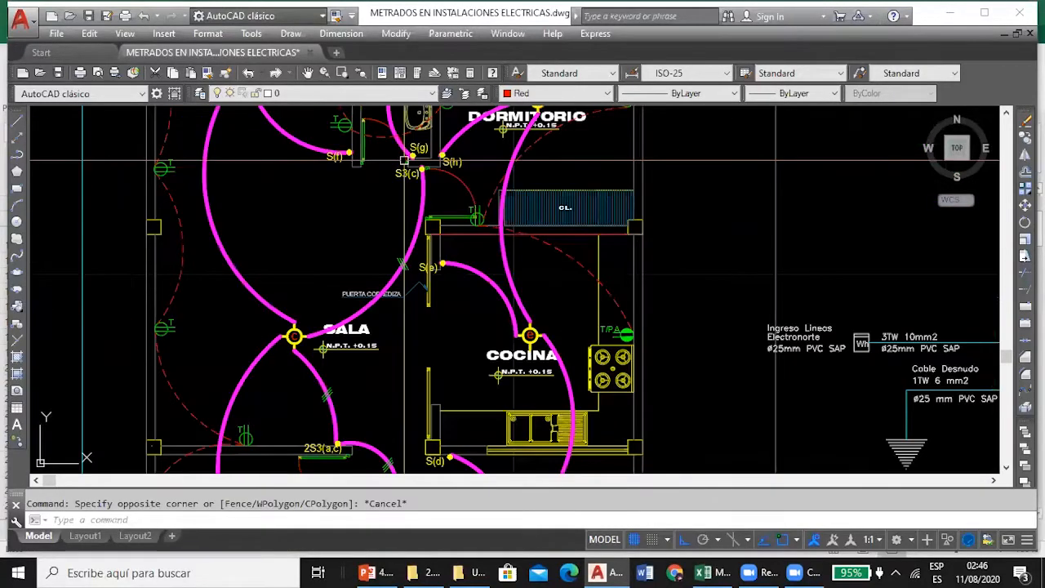
{"action": "scroll", "coordinate": [403, 160], "scroll_direction": "down", "scroll_amount": 3}
{"action": "scroll", "coordinate": [364, 351], "scroll_direction": "up", "scroll_amount": 6}
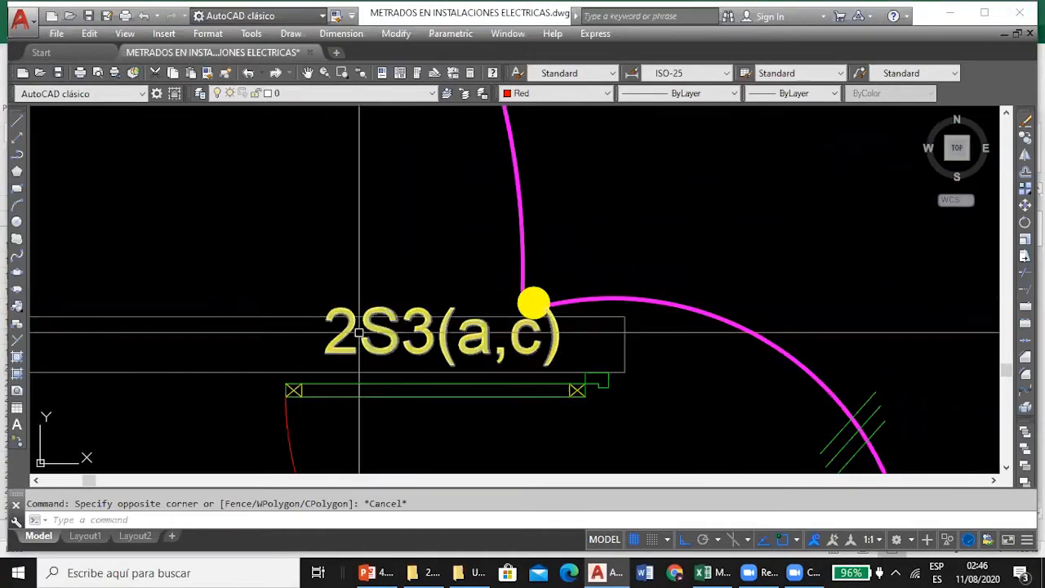
{"action": "scroll", "coordinate": [431, 345], "scroll_direction": "down", "scroll_amount": 4}
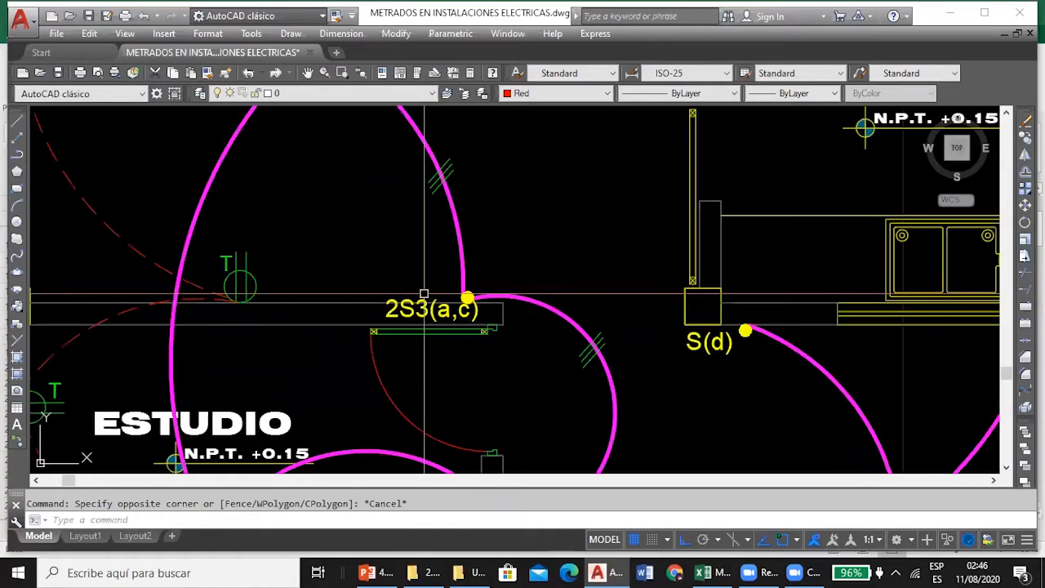
{"action": "left_click", "coordinate": [710, 571]}
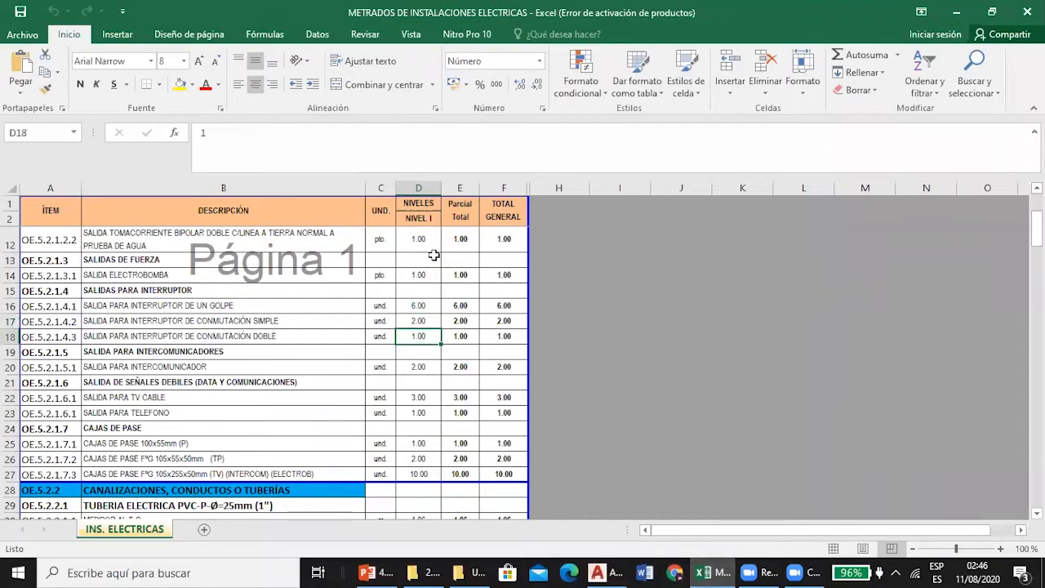
Consult the SALIDA PARA INTERCOMUNICADOR quantity in D20 and trace the intercom outlets from the entrance to the SALA wall in AutoCAD.
{"action": "scroll", "coordinate": [434, 251], "scroll_direction": "down", "scroll_amount": 1}
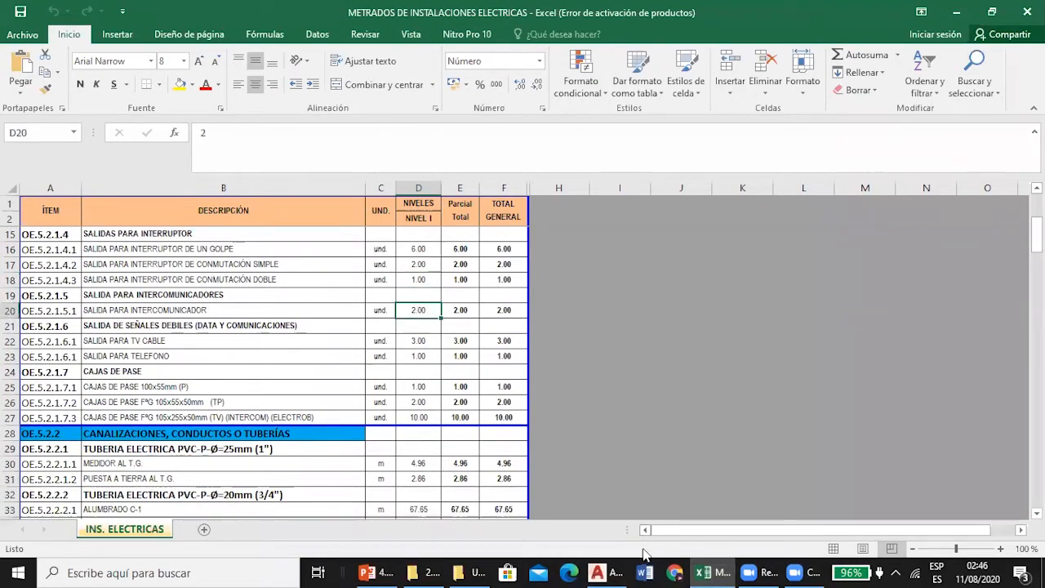
{"action": "left_click", "coordinate": [611, 570]}
{"action": "scroll", "coordinate": [469, 251], "scroll_direction": "down", "scroll_amount": 5}
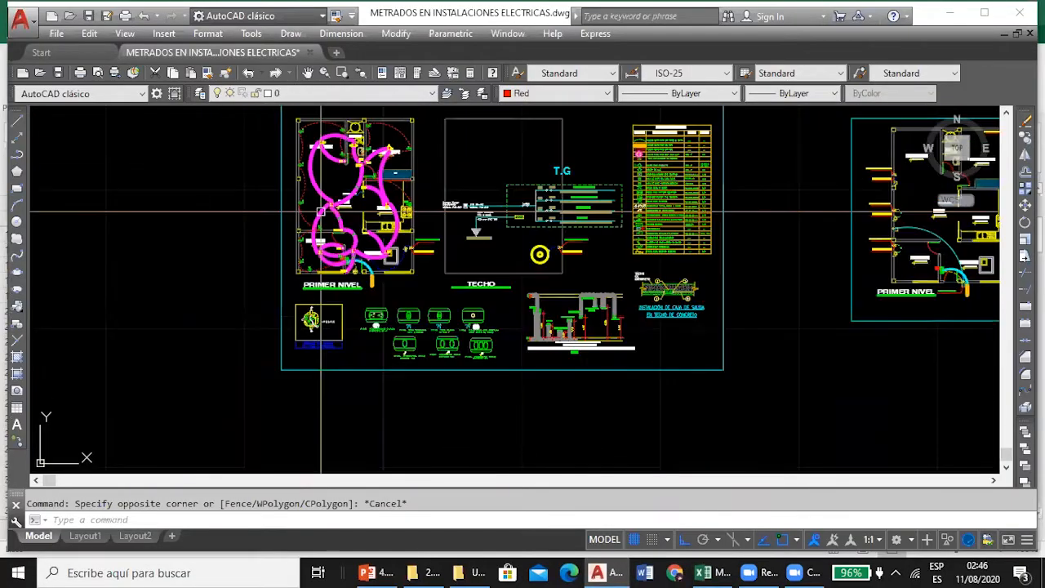
{"action": "scroll", "coordinate": [310, 262], "scroll_direction": "down", "scroll_amount": 2}
{"action": "scroll", "coordinate": [572, 319], "scroll_direction": "up", "scroll_amount": 10}
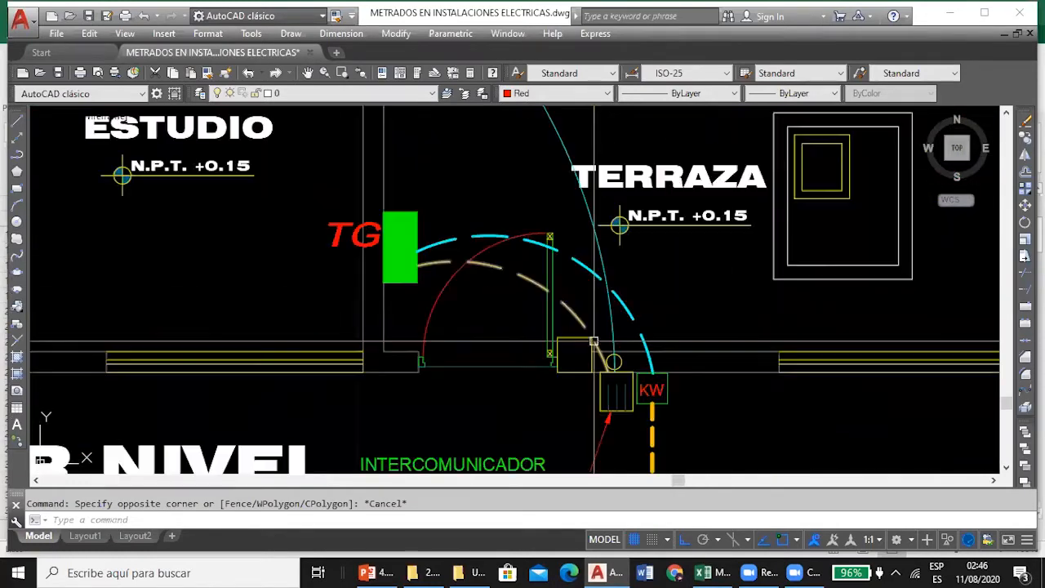
{"action": "scroll", "coordinate": [589, 331], "scroll_direction": "down", "scroll_amount": 5}
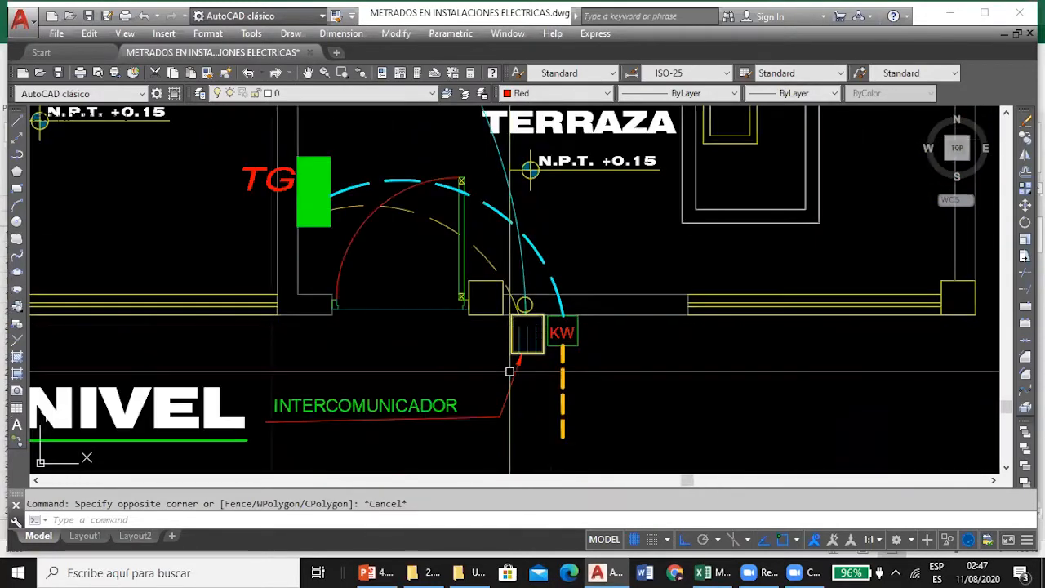
{"action": "scroll", "coordinate": [248, 142], "scroll_direction": "up", "scroll_amount": 4}
{"action": "scroll", "coordinate": [259, 210], "scroll_direction": "down", "scroll_amount": 4}
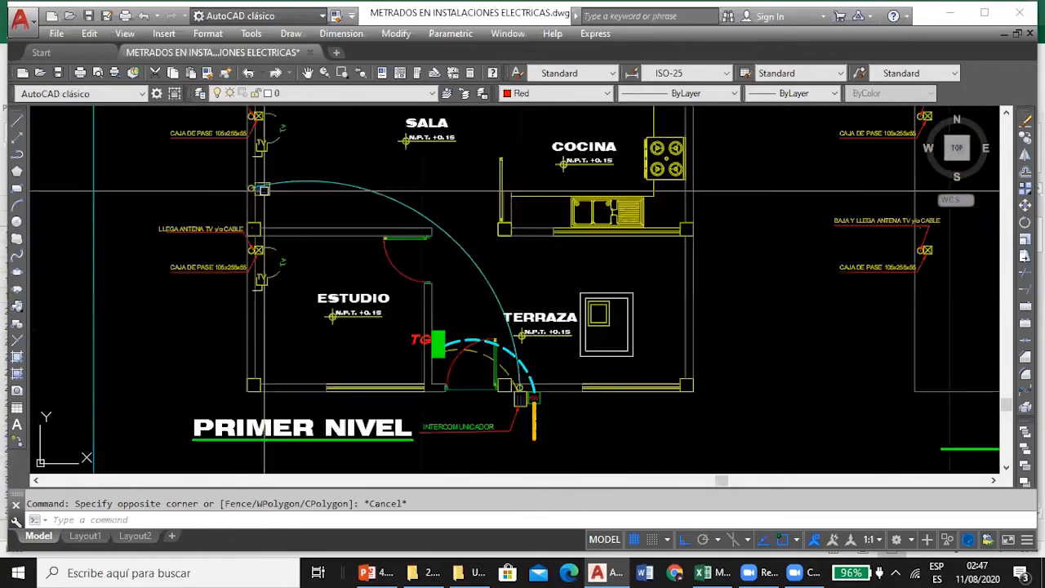
Consult the SALIDA PARA TV CABLE quantity in D22 in Excel and locate the TV outlets in the SALA and ESTUDIO in AutoCAD.
{"action": "left_click", "coordinate": [703, 572]}
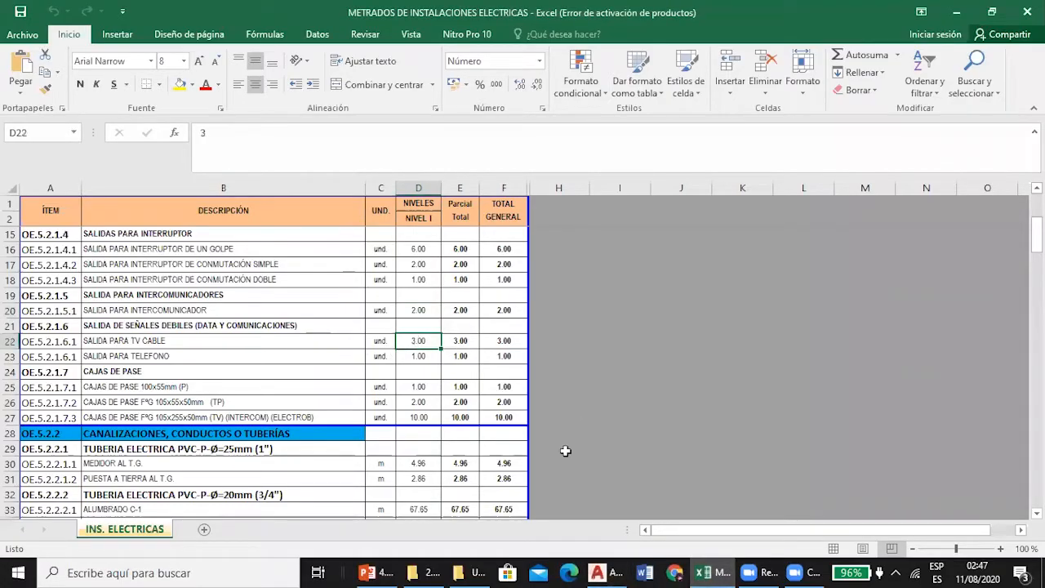
{"action": "left_click", "coordinate": [598, 572]}
{"action": "scroll", "coordinate": [427, 229], "scroll_direction": "down", "scroll_amount": 5}
{"action": "scroll", "coordinate": [357, 394], "scroll_direction": "up", "scroll_amount": 6}
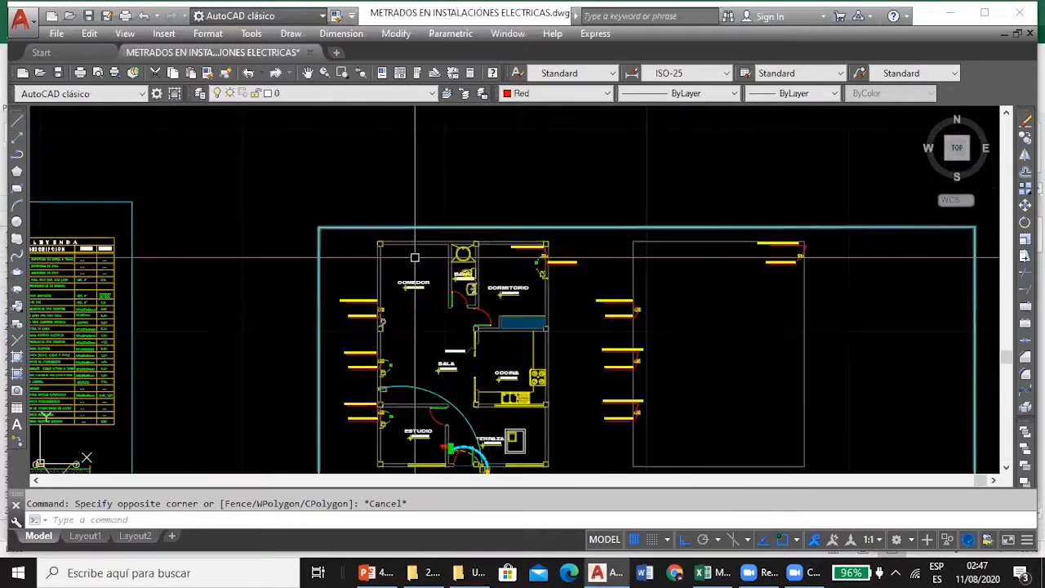
{"action": "scroll", "coordinate": [357, 395], "scroll_direction": "up", "scroll_amount": 2}
{"action": "left_click_drag", "start_coordinate": [370, 384], "coordinate": [354, 286]}
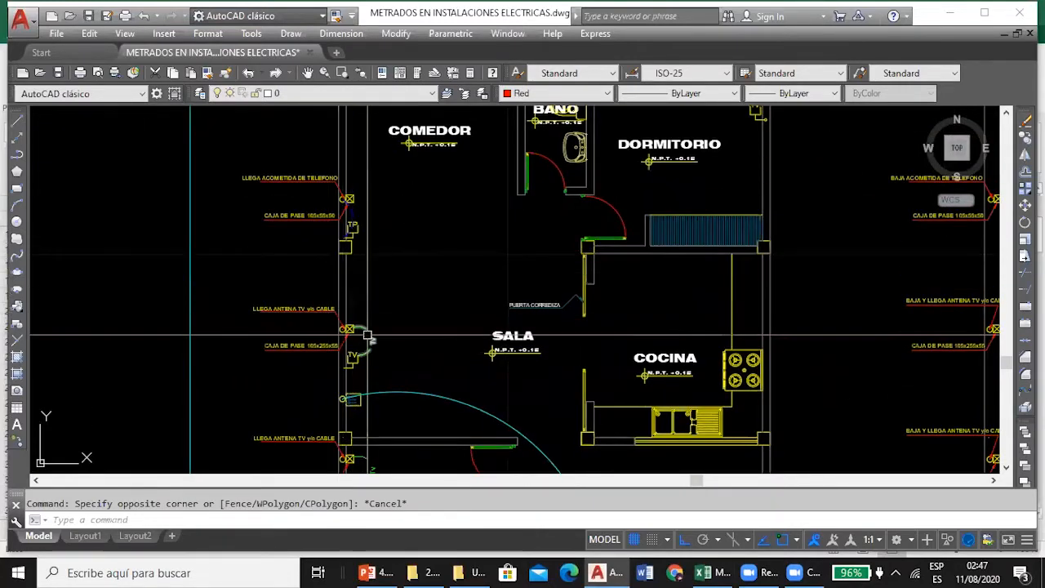
{"action": "left_click_drag", "start_coordinate": [370, 335], "coordinate": [352, 192]}
{"action": "scroll", "coordinate": [328, 209], "scroll_direction": "up", "scroll_amount": 3}
{"action": "scroll", "coordinate": [327, 209], "scroll_direction": "down", "scroll_amount": 3}
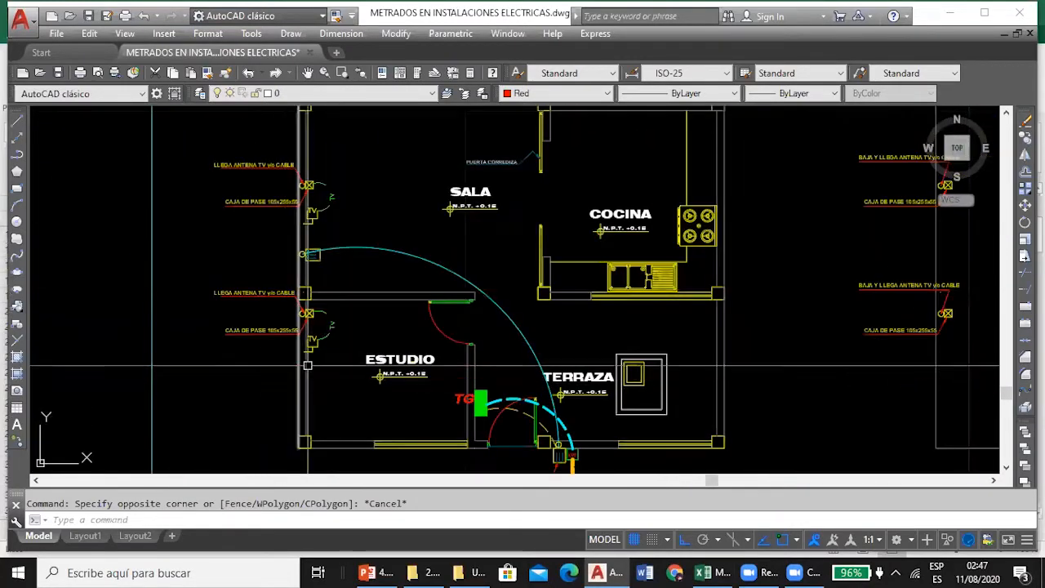
Locate the remaining TV outlet in the DORMITORIO and return to the takeoff in Excel.
{"action": "scroll", "coordinate": [311, 204], "scroll_direction": "up", "scroll_amount": 2}
{"action": "scroll", "coordinate": [311, 205], "scroll_direction": "down", "scroll_amount": 4}
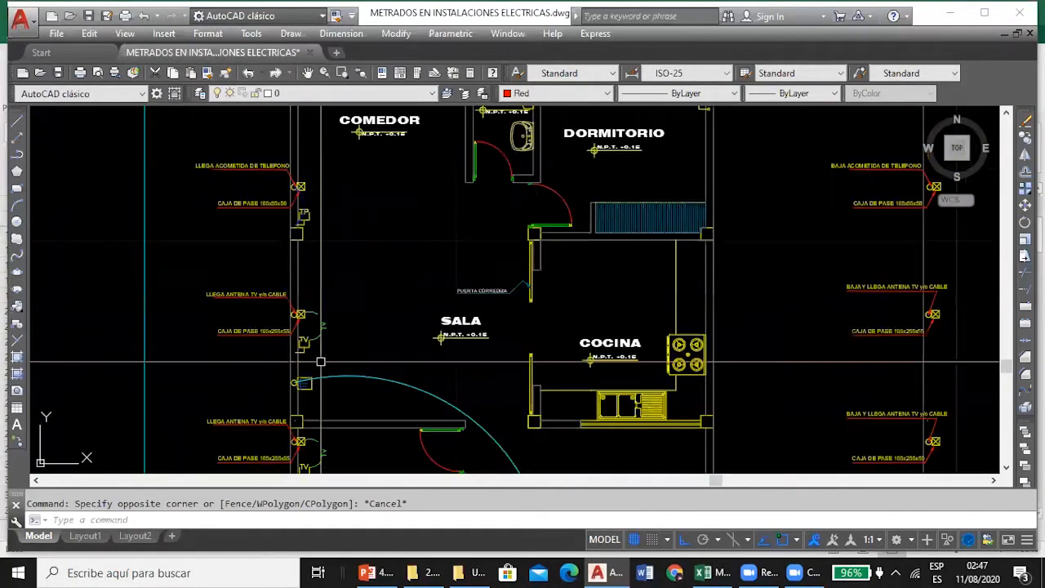
{"action": "scroll", "coordinate": [544, 129], "scroll_direction": "up", "scroll_amount": 4}
{"action": "scroll", "coordinate": [454, 203], "scroll_direction": "down", "scroll_amount": 2}
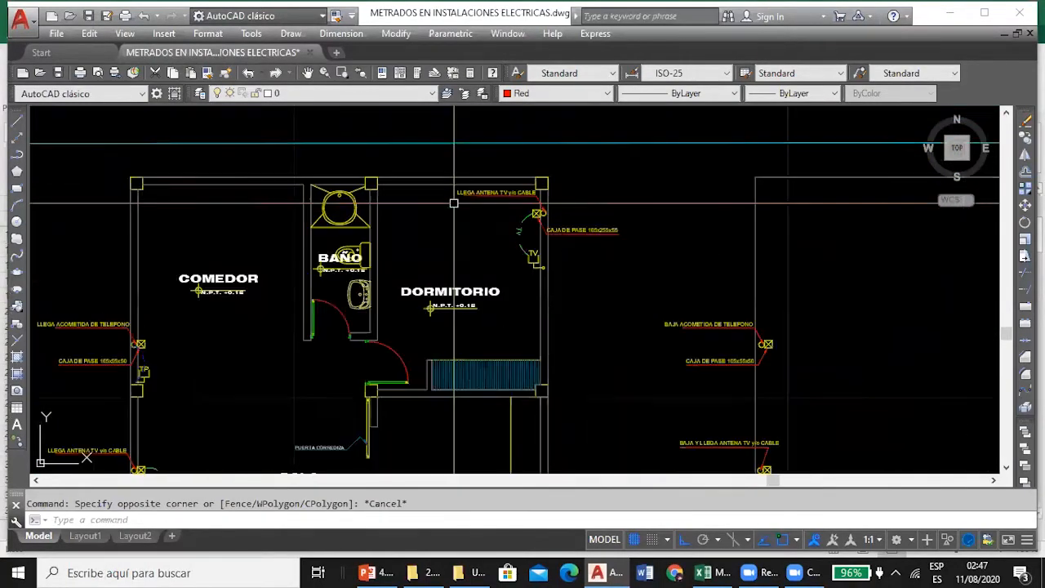
{"action": "left_click", "coordinate": [703, 573]}
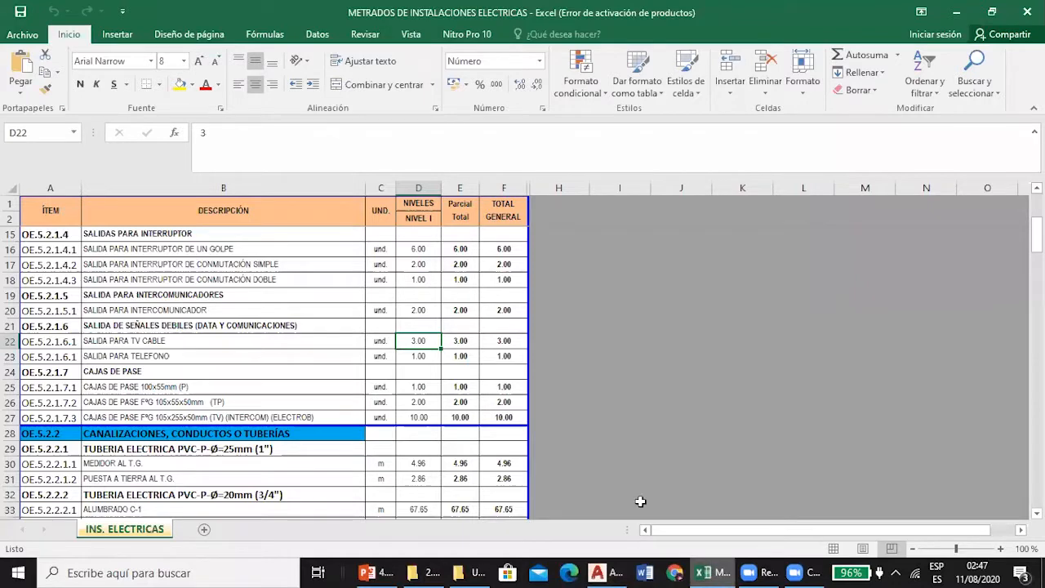
Inspect the telephone outlet TP on the wall near the COMEDOR in the AutoCAD plan.
{"action": "left_click", "coordinate": [598, 572]}
{"action": "scroll", "coordinate": [245, 311], "scroll_direction": "down", "scroll_amount": 2}
{"action": "scroll", "coordinate": [259, 323], "scroll_direction": "up", "scroll_amount": 4}
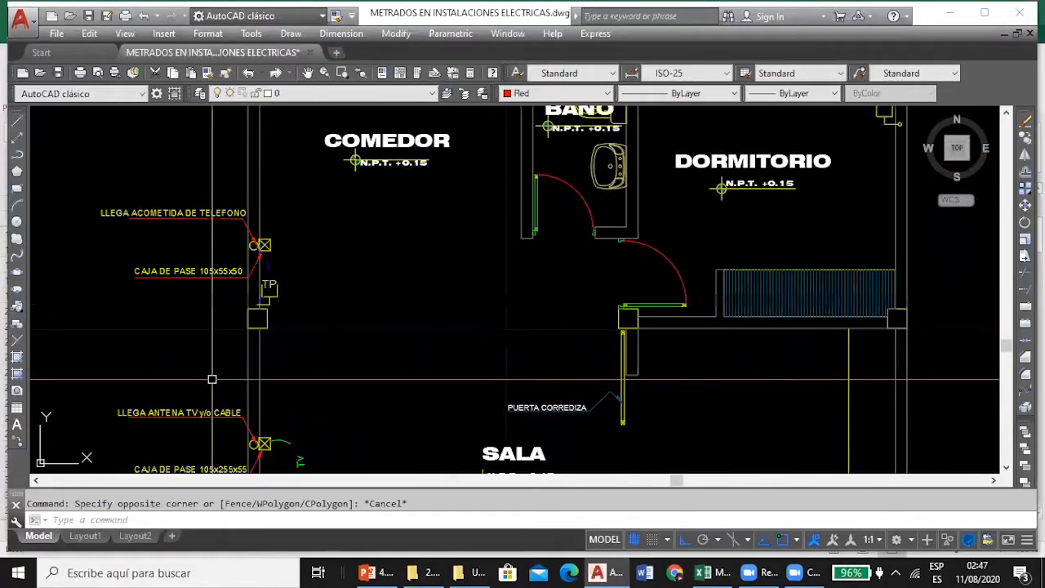
{"action": "scroll", "coordinate": [270, 302], "scroll_direction": "down", "scroll_amount": 2}
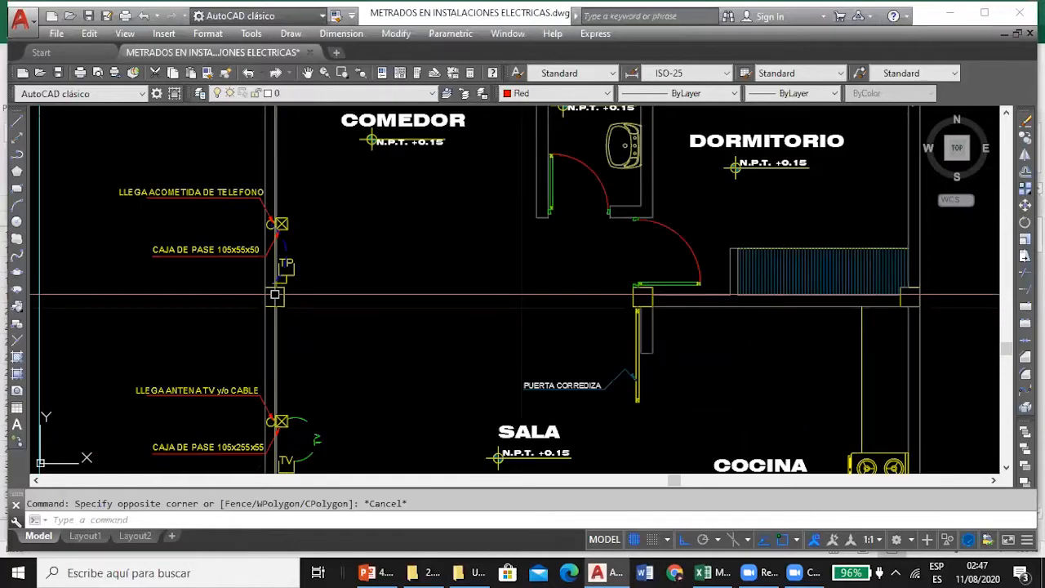
{"action": "scroll", "coordinate": [277, 278], "scroll_direction": "up", "scroll_amount": 5}
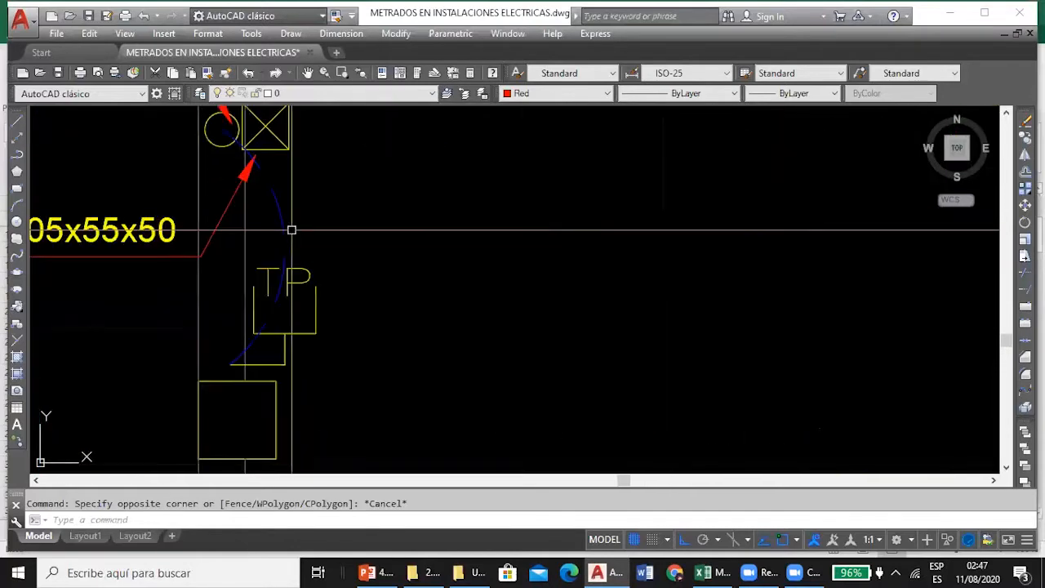
{"action": "scroll", "coordinate": [326, 239], "scroll_direction": "down", "scroll_amount": 3}
Consult the CAJAS DE PASE 100x55mm (P) quantity in D25 in Excel and inspect pass box P beside the BAÑO in AutoCAD.
{"action": "left_click", "coordinate": [709, 571]}
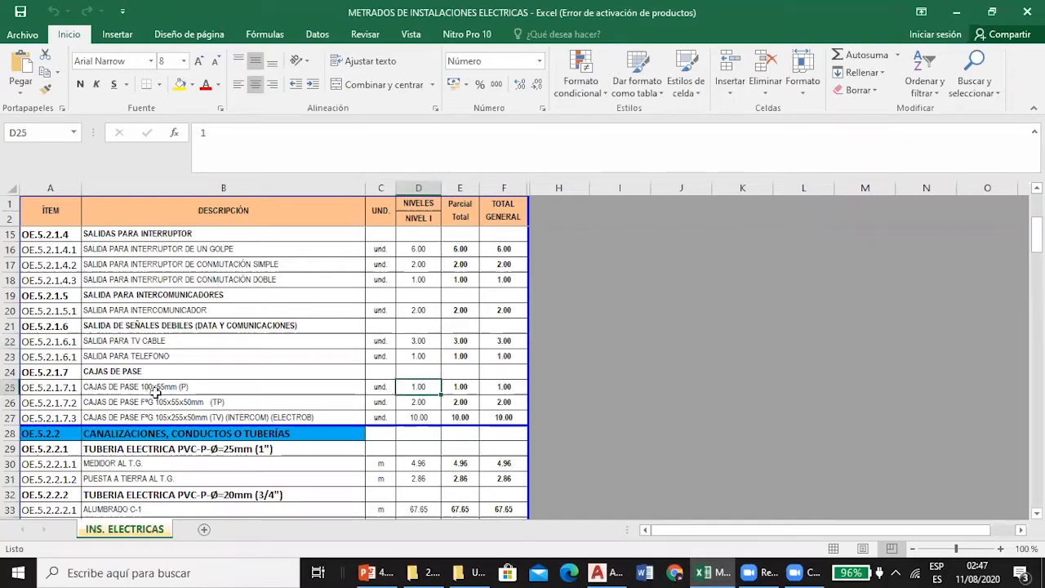
{"action": "left_click", "coordinate": [597, 572]}
{"action": "scroll", "coordinate": [479, 346], "scroll_direction": "down", "scroll_amount": 5}
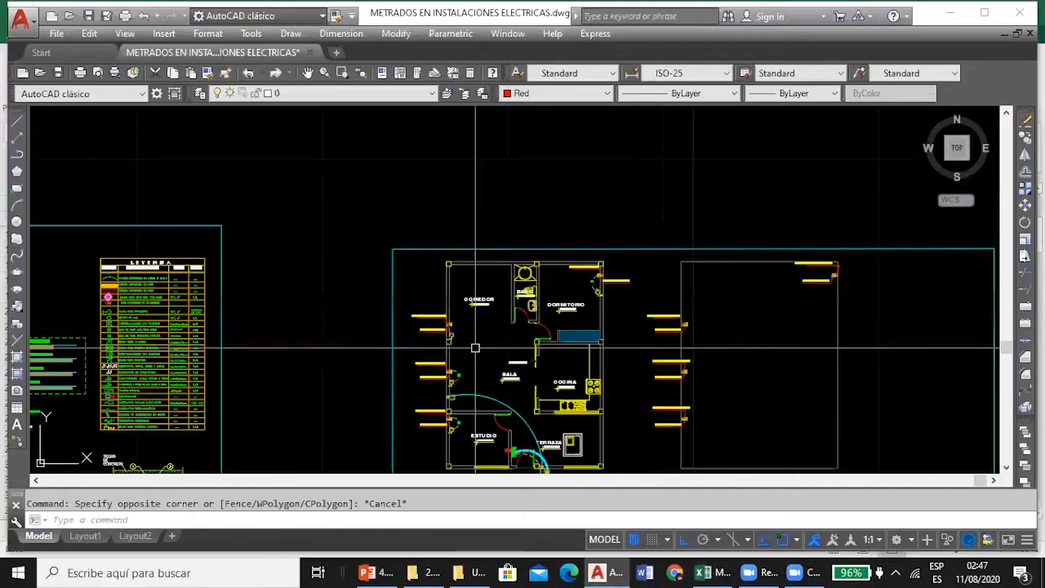
{"action": "scroll", "coordinate": [276, 333], "scroll_direction": "up", "scroll_amount": 3}
{"action": "scroll", "coordinate": [276, 333], "scroll_direction": "up", "scroll_amount": 8}
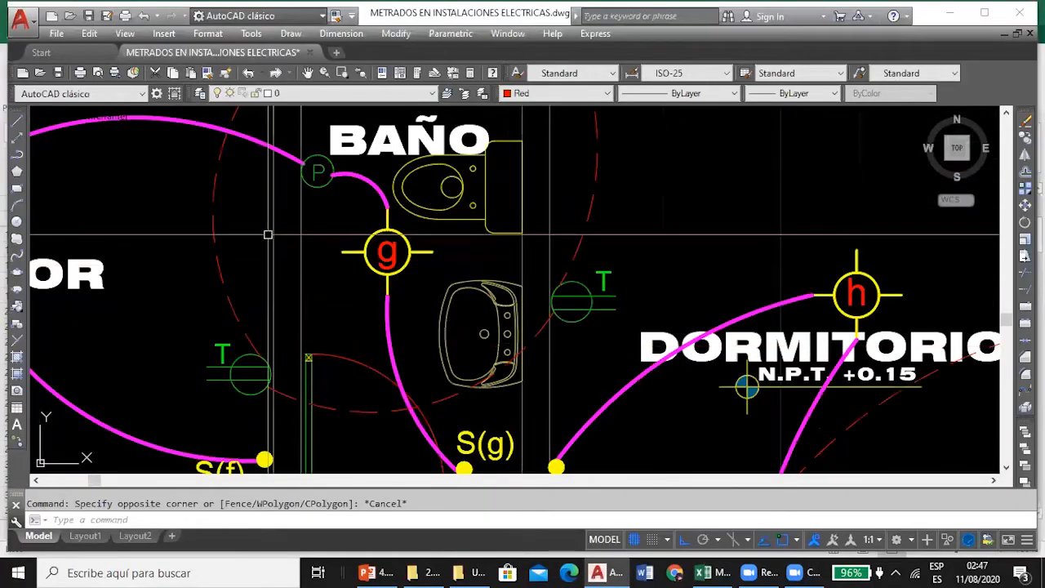
{"action": "scroll", "coordinate": [319, 191], "scroll_direction": "down", "scroll_amount": 2}
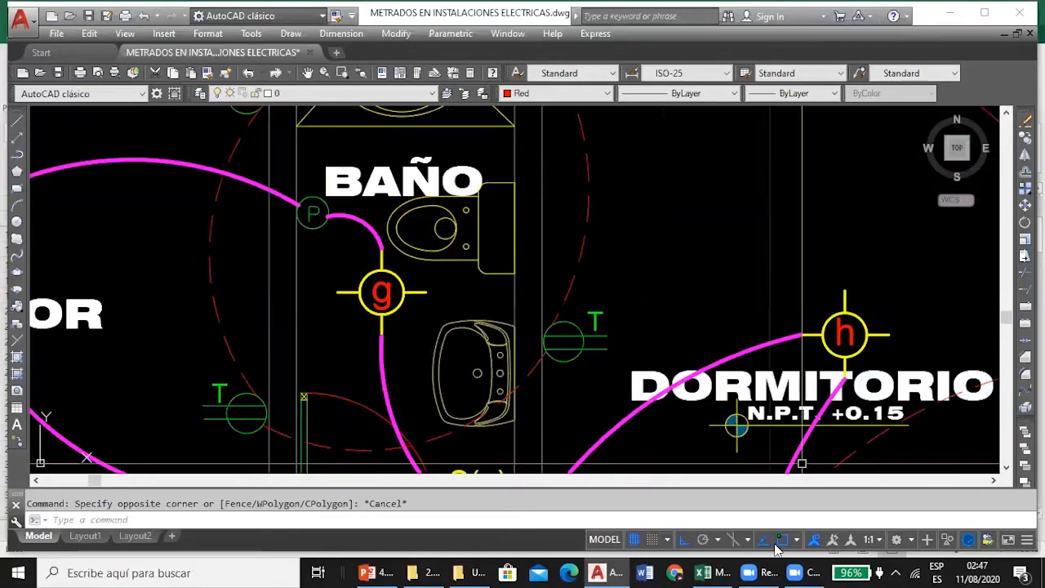
Consult the CAJAS DE PASE FºG 105x55x50mm (TP) quantity in D26 and inspect the telephone pass box on the PRIMER NIVEL plan in AutoCAD.
{"action": "left_click", "coordinate": [713, 572]}
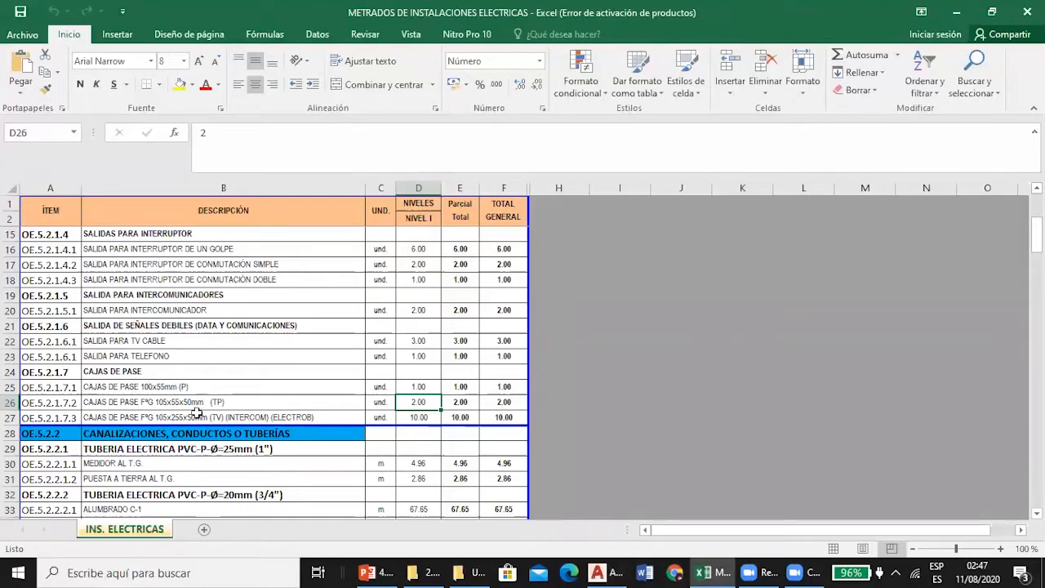
{"action": "left_click", "coordinate": [622, 569]}
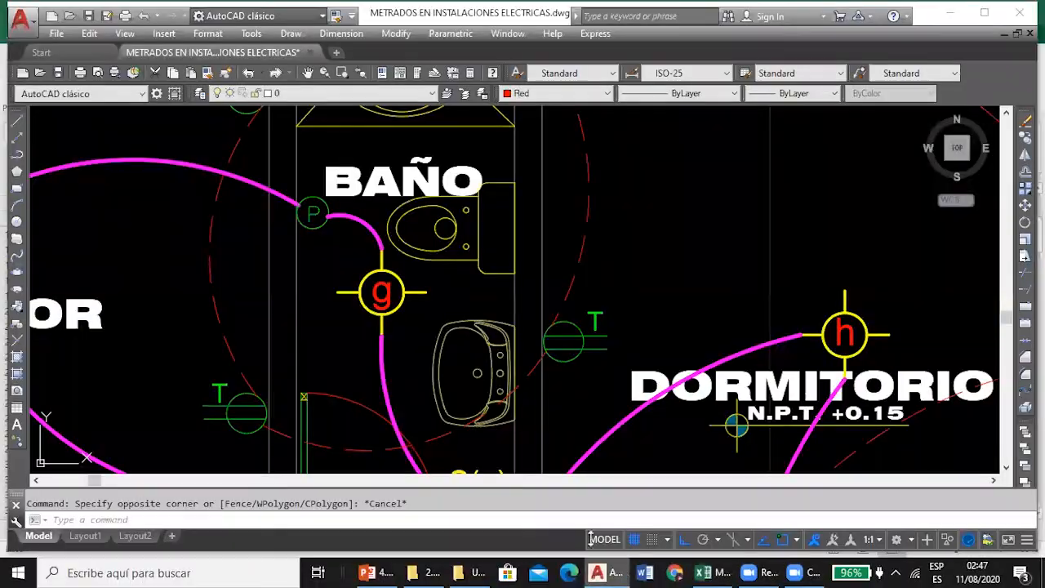
{"action": "scroll", "coordinate": [365, 253], "scroll_direction": "down", "scroll_amount": 5}
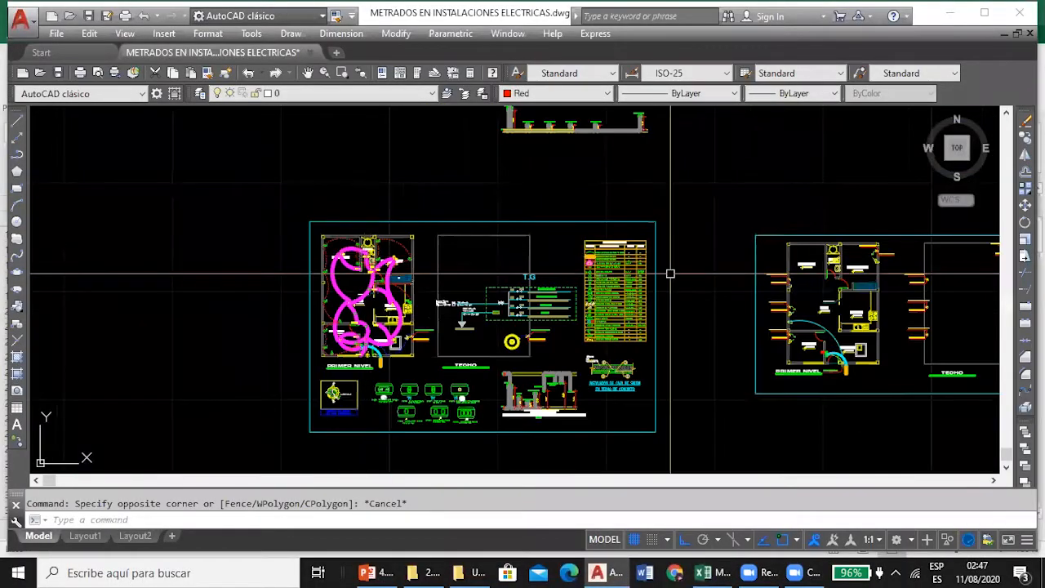
{"action": "scroll", "coordinate": [670, 273], "scroll_direction": "up", "scroll_amount": 8}
{"action": "scroll", "coordinate": [317, 204], "scroll_direction": "up", "scroll_amount": 2}
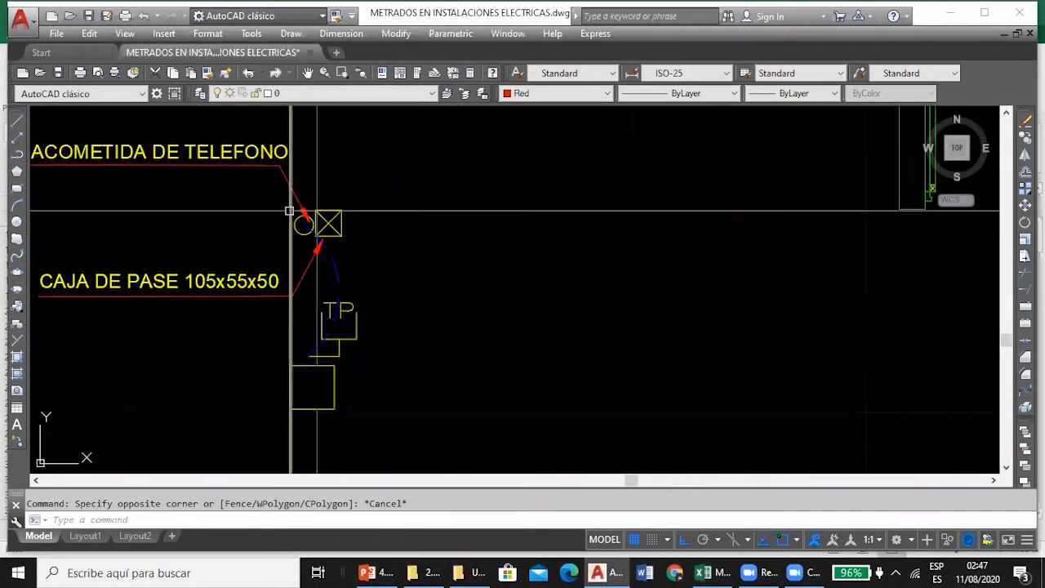
{"action": "scroll", "coordinate": [294, 204], "scroll_direction": "down", "scroll_amount": 2}
{"action": "scroll", "coordinate": [232, 243], "scroll_direction": "down", "scroll_amount": 6}
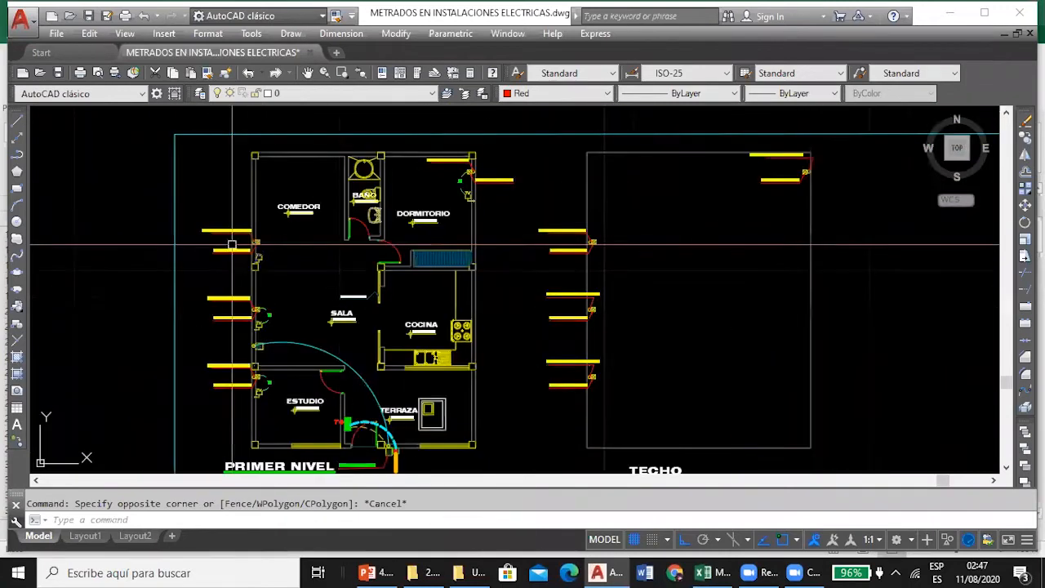
Inspect the CAJA DE PASE 105x55x50 marked BAJA ACOMETIDA DE TELEFONO on the TECHO plan.
{"action": "scroll", "coordinate": [581, 244], "scroll_direction": "up", "scroll_amount": 8}
{"action": "scroll", "coordinate": [403, 191], "scroll_direction": "down", "scroll_amount": 2}
{"action": "scroll", "coordinate": [537, 191], "scroll_direction": "up", "scroll_amount": 2}
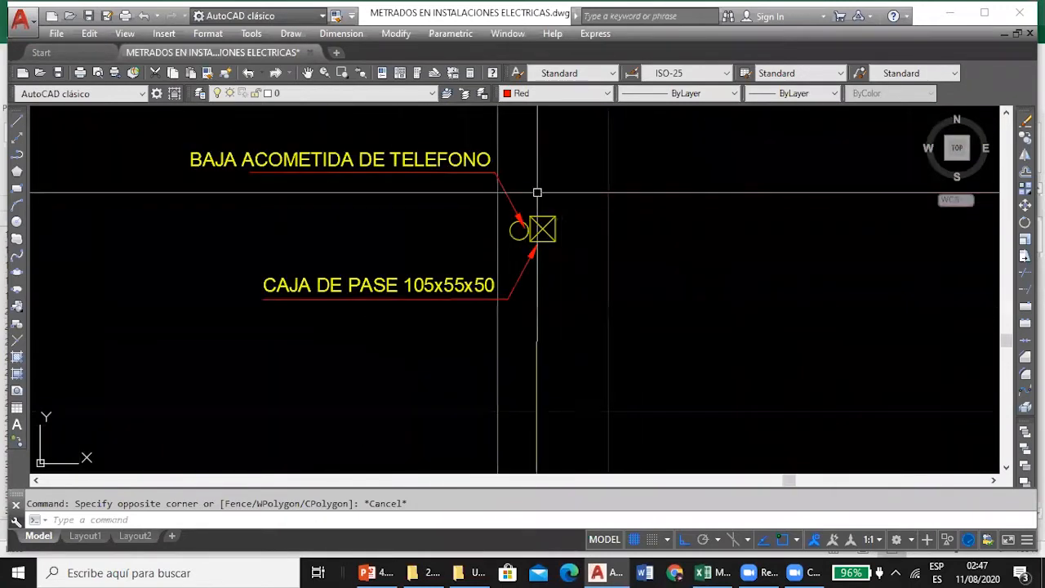
{"action": "scroll", "coordinate": [572, 245], "scroll_direction": "down", "scroll_amount": 4}
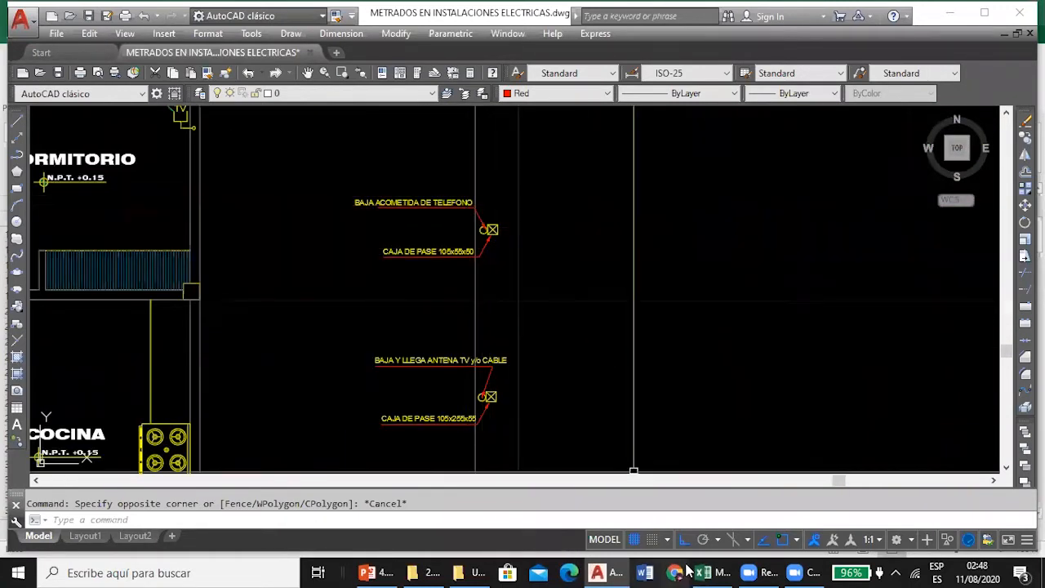
Consult the CAJAS DE PASE FºG 105x255x50mm quantity in D27 in Excel and locate the TV and intercom pass boxes in the AutoCAD plans.
{"action": "left_click", "coordinate": [711, 571]}
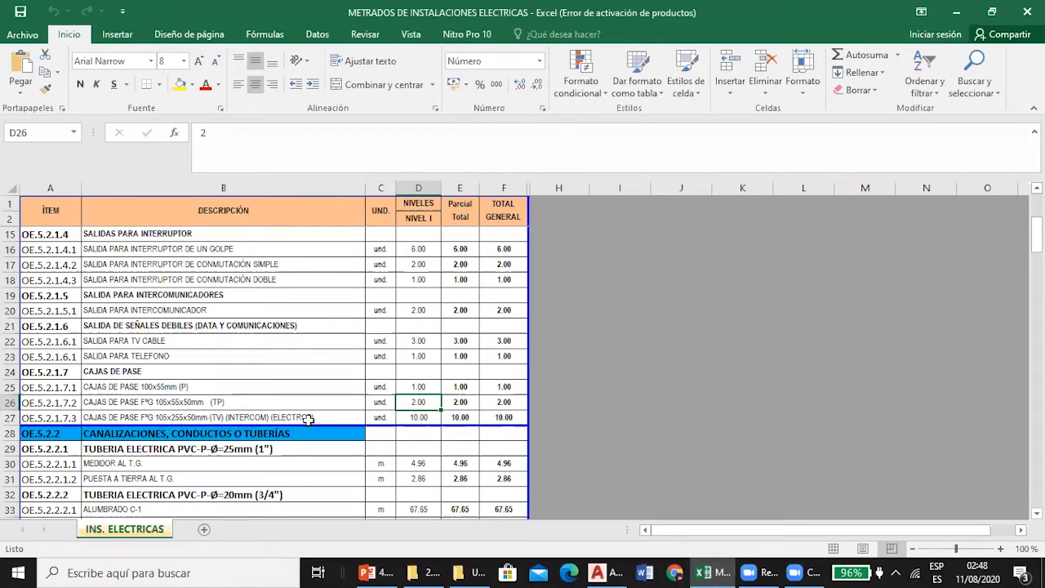
{"action": "left_click", "coordinate": [606, 571]}
{"action": "scroll", "coordinate": [471, 246], "scroll_direction": "down", "scroll_amount": 3}
{"action": "scroll", "coordinate": [395, 235], "scroll_direction": "up", "scroll_amount": 6}
{"action": "scroll", "coordinate": [395, 235], "scroll_direction": "down", "scroll_amount": 2}
{"action": "scroll", "coordinate": [396, 236], "scroll_direction": "up", "scroll_amount": 5}
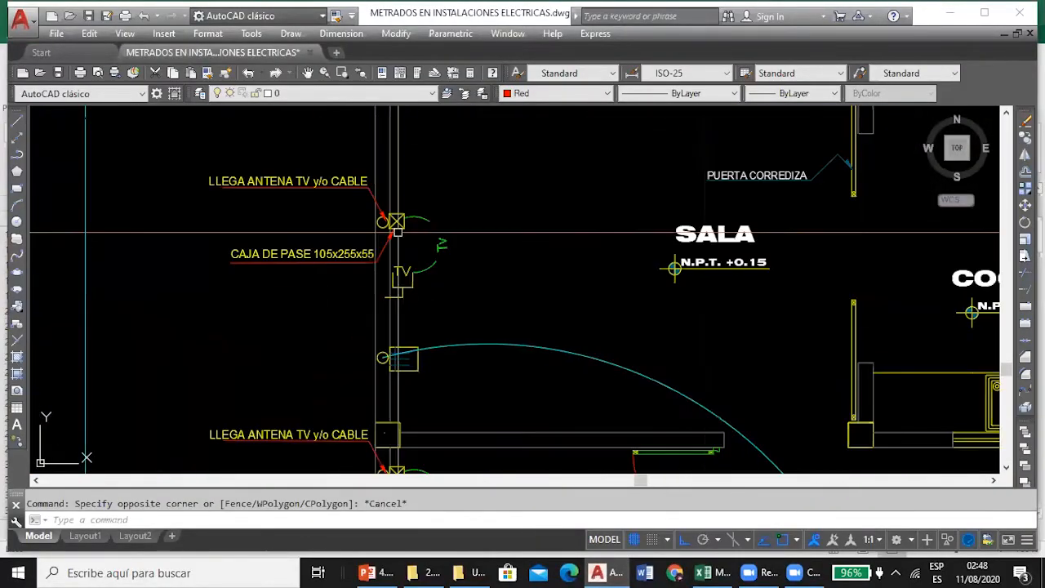
{"action": "scroll", "coordinate": [374, 346], "scroll_direction": "down", "scroll_amount": 6}
{"action": "scroll", "coordinate": [494, 219], "scroll_direction": "up", "scroll_amount": 5}
{"action": "scroll", "coordinate": [494, 219], "scroll_direction": "down", "scroll_amount": 7}
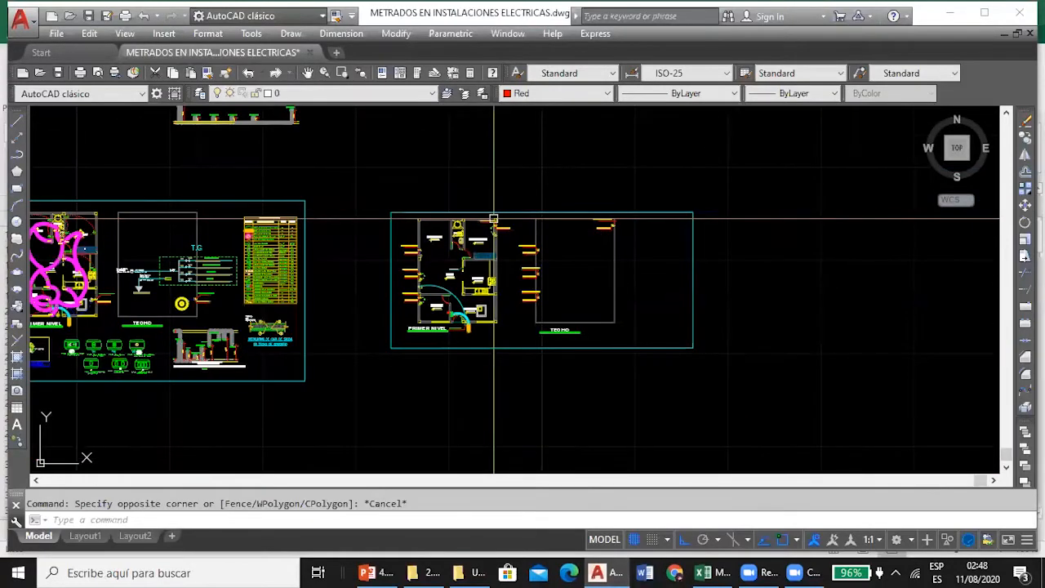
Examine the CAJA DE PASE 100x100x75 marked SUBE AUTOMATICOS DE T.E beside the TERRAZA on the lighting plan.
{"action": "scroll", "coordinate": [498, 261], "scroll_direction": "up", "scroll_amount": 2}
{"action": "scroll", "coordinate": [506, 280], "scroll_direction": "up", "scroll_amount": 4}
{"action": "scroll", "coordinate": [506, 280], "scroll_direction": "down", "scroll_amount": 6}
{"action": "scroll", "coordinate": [413, 278], "scroll_direction": "up", "scroll_amount": 5}
{"action": "scroll", "coordinate": [367, 286], "scroll_direction": "down", "scroll_amount": 1}
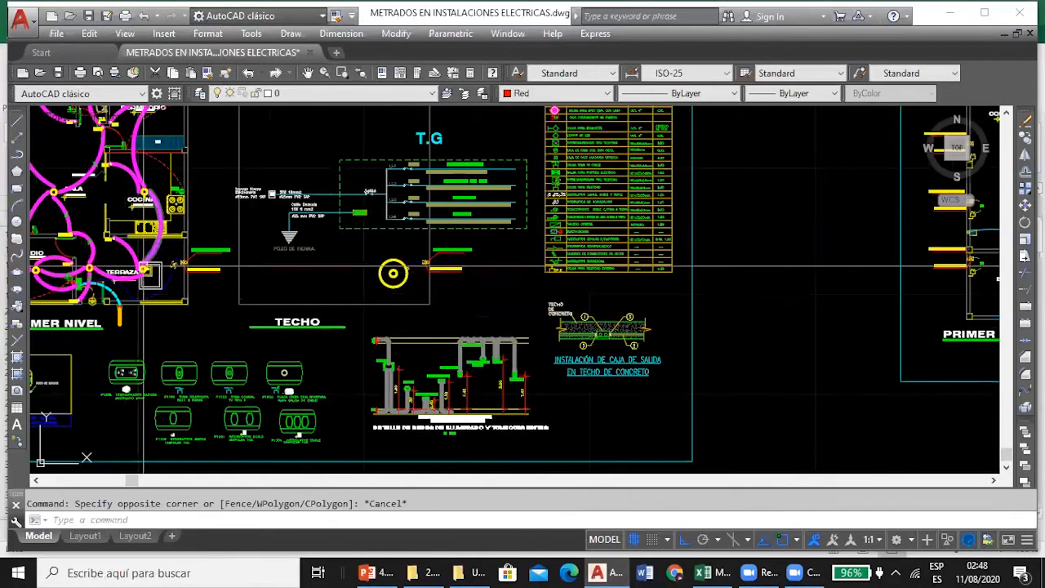
{"action": "scroll", "coordinate": [425, 266], "scroll_direction": "down", "scroll_amount": 2}
{"action": "scroll", "coordinate": [433, 255], "scroll_direction": "up", "scroll_amount": 6}
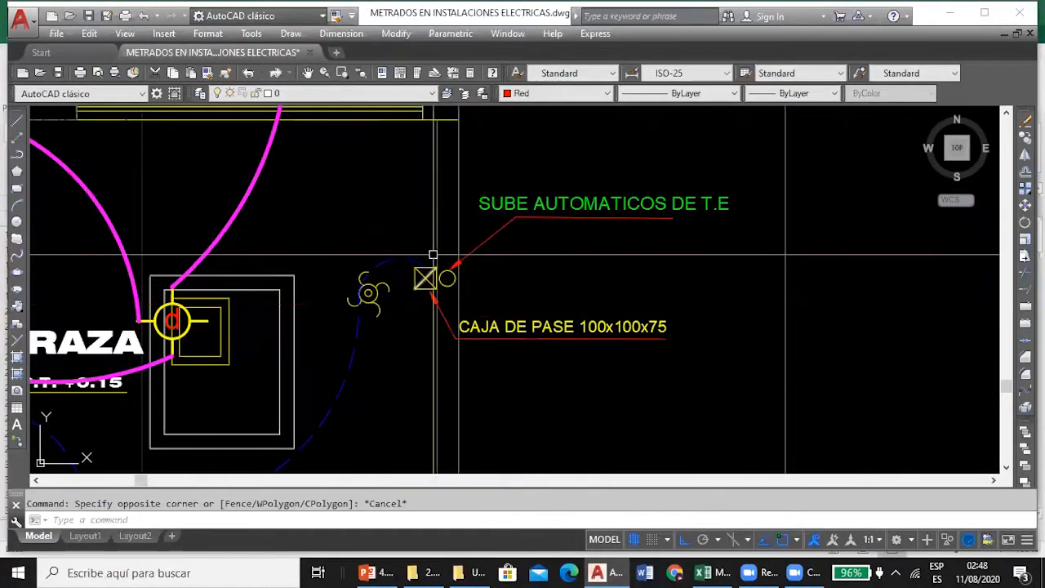
Inspect the CAJA DE PASE 100x100x75 marked SUBE AUTOMATICOS DE T.E beside the elevated tank on the TECHO plan.
{"action": "scroll", "coordinate": [433, 255], "scroll_direction": "down", "scroll_amount": 3}
{"action": "scroll", "coordinate": [280, 302], "scroll_direction": "down", "scroll_amount": 3}
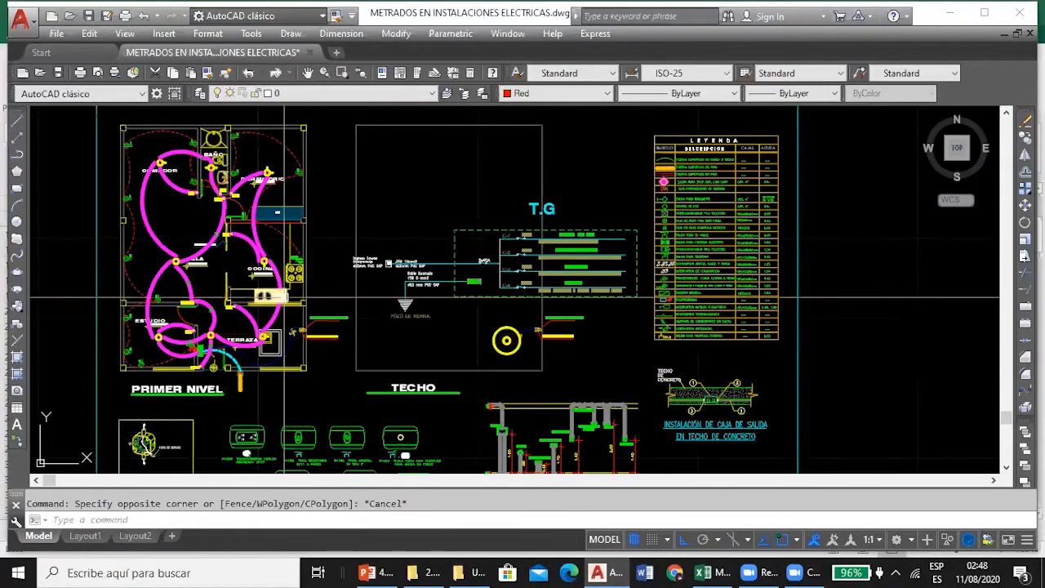
{"action": "scroll", "coordinate": [304, 333], "scroll_direction": "up", "scroll_amount": 4}
{"action": "scroll", "coordinate": [326, 319], "scroll_direction": "down", "scroll_amount": 1}
{"action": "scroll", "coordinate": [766, 315], "scroll_direction": "up", "scroll_amount": 6}
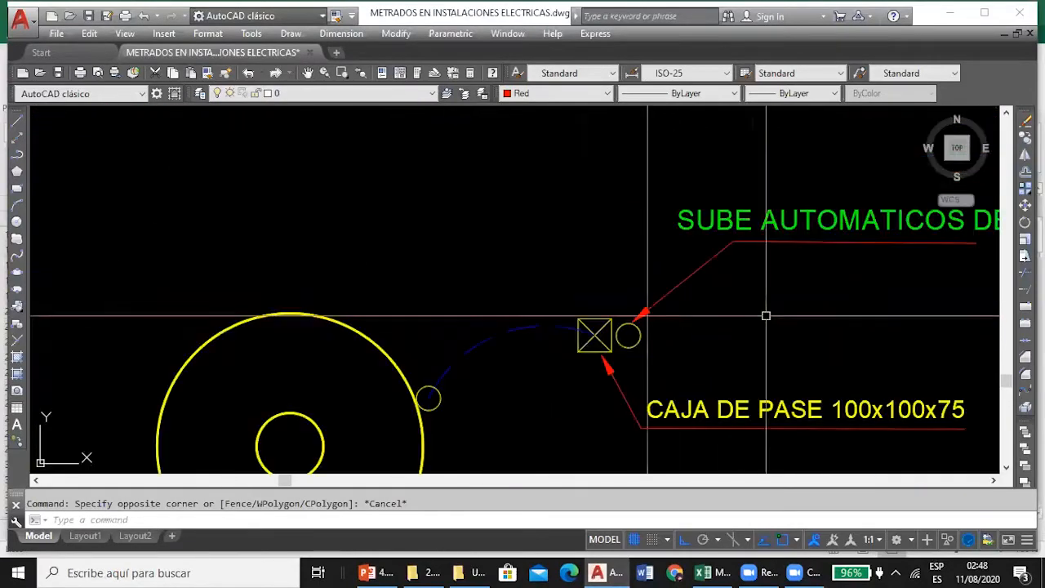
Locate the CAJA DE PASE 105x255x55 boxes for the TV antenna beside SALA and ESTUDIO on the communications plan.
{"action": "scroll", "coordinate": [418, 354], "scroll_direction": "down", "scroll_amount": 7}
{"action": "left_click_drag", "start_coordinate": [670, 310], "coordinate": [339, 306]}
{"action": "scroll", "coordinate": [702, 315], "scroll_direction": "up", "scroll_amount": 3}
{"action": "left_click_drag", "start_coordinate": [548, 309], "coordinate": [427, 240]}
{"action": "scroll", "coordinate": [199, 289], "scroll_direction": "down", "scroll_amount": 4}
{"action": "scroll", "coordinate": [470, 257], "scroll_direction": "up", "scroll_amount": 5}
{"action": "scroll", "coordinate": [204, 229], "scroll_direction": "down", "scroll_amount": 4}
{"action": "scroll", "coordinate": [163, 262], "scroll_direction": "up", "scroll_amount": 5}
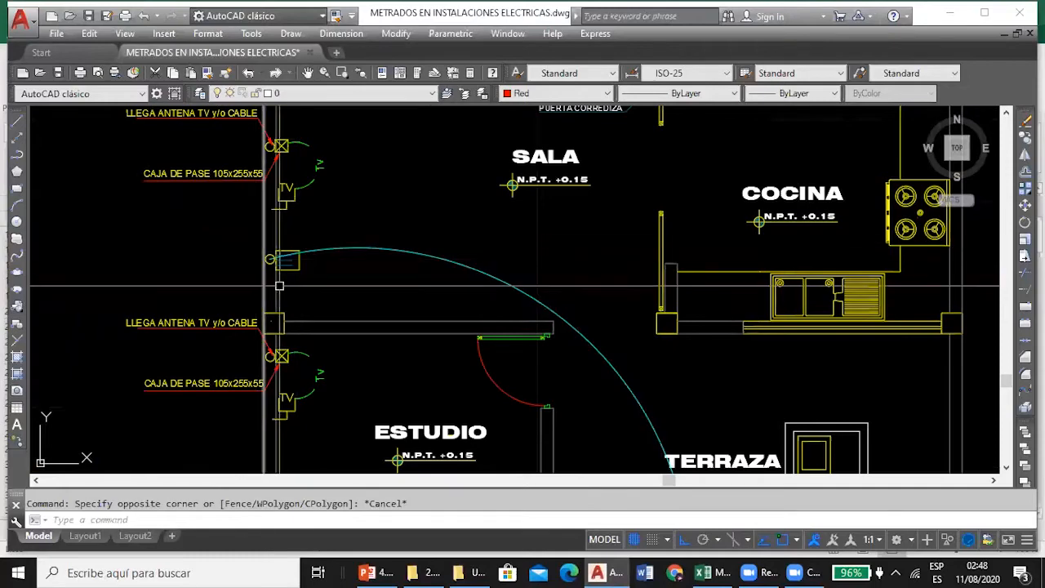
Trace the intercom line from the SALA wall to the INTERCOMUNICADOR box beside the KW meter at the TERRAZA entrance.
{"action": "scroll", "coordinate": [279, 286], "scroll_direction": "up", "scroll_amount": 2}
{"action": "scroll", "coordinate": [280, 237], "scroll_direction": "down", "scroll_amount": 8}
{"action": "scroll", "coordinate": [292, 252], "scroll_direction": "up", "scroll_amount": 5}
{"action": "scroll", "coordinate": [286, 251], "scroll_direction": "up", "scroll_amount": 2}
{"action": "scroll", "coordinate": [310, 262], "scroll_direction": "down", "scroll_amount": 5}
{"action": "scroll", "coordinate": [408, 359], "scroll_direction": "up", "scroll_amount": 6}
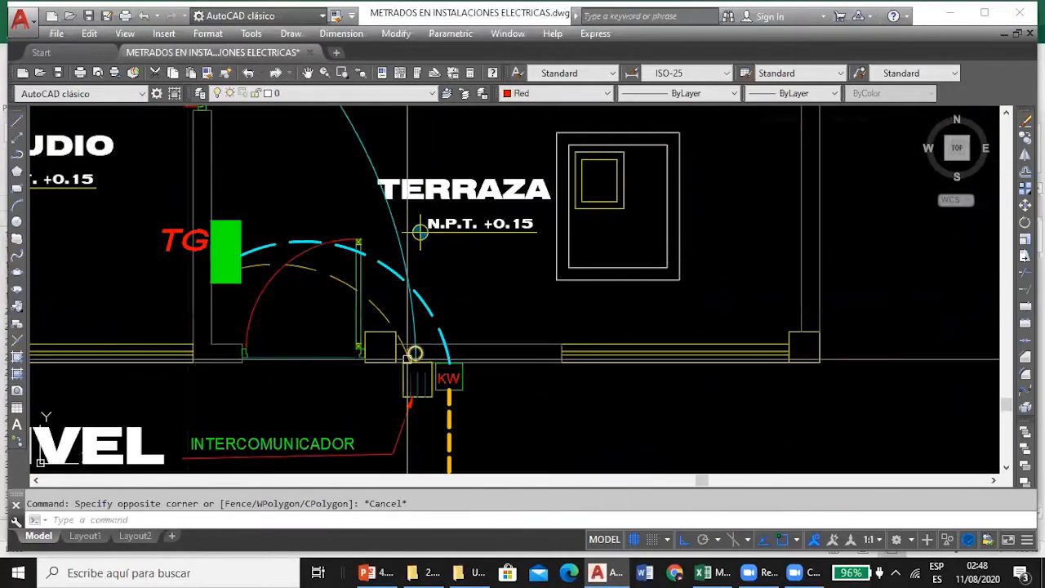
{"action": "scroll", "coordinate": [407, 360], "scroll_direction": "down", "scroll_amount": 5}
{"action": "scroll", "coordinate": [421, 344], "scroll_direction": "up", "scroll_amount": 5}
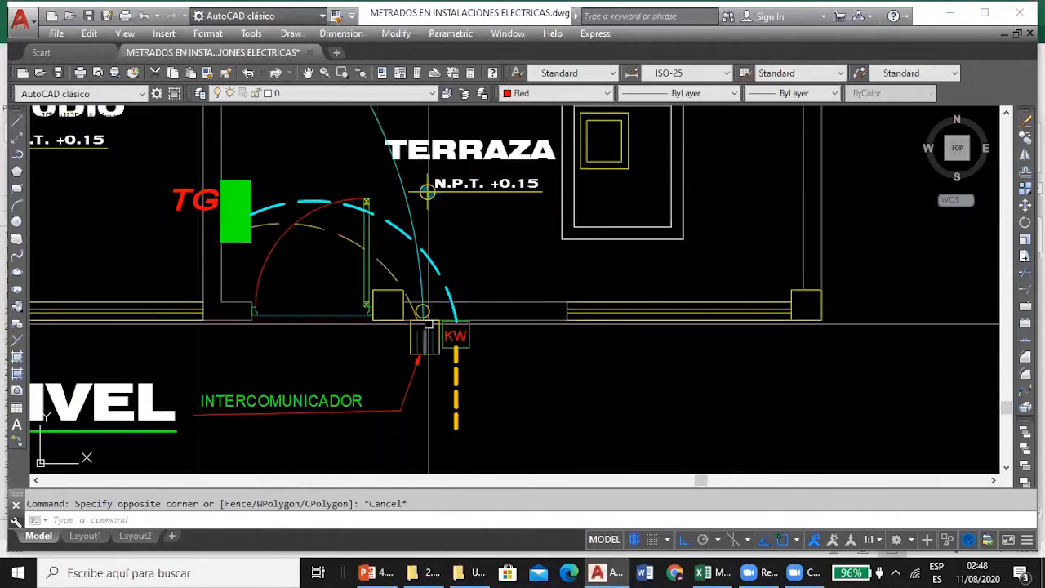
{"action": "scroll", "coordinate": [428, 325], "scroll_direction": "down", "scroll_amount": 5}
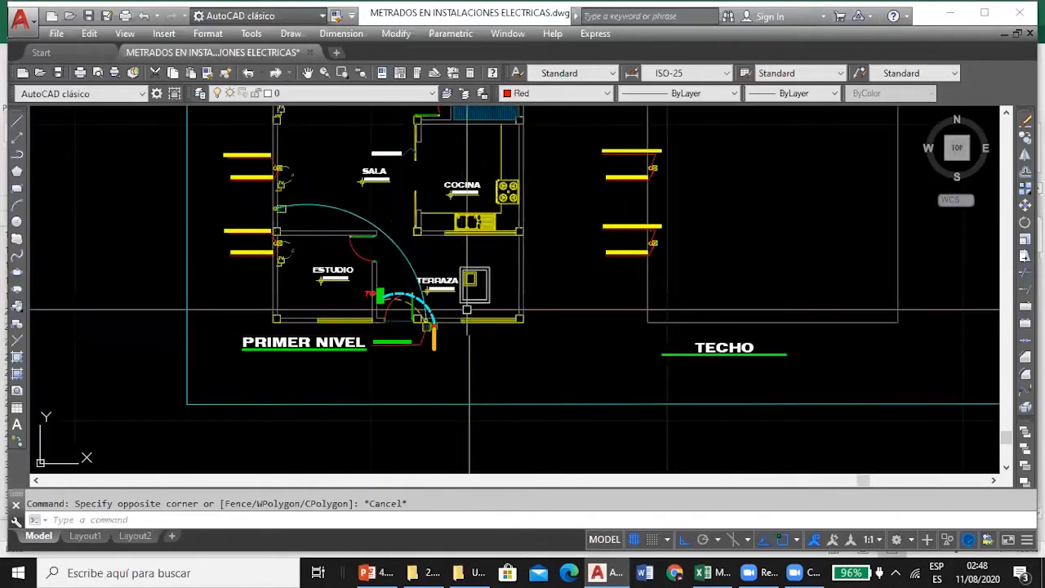
Recheck the TV pass boxes along the SALA wall and the CAJA DE PASE 100x100x75 beside TERRAZA on the lighting plan.
{"action": "scroll", "coordinate": [384, 229], "scroll_direction": "up", "scroll_amount": 5}
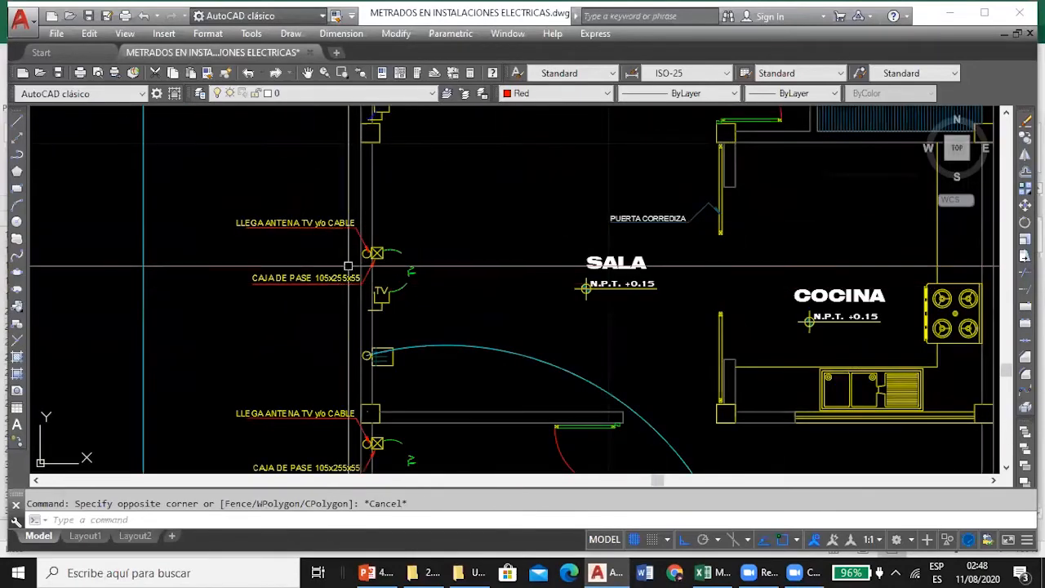
{"action": "scroll", "coordinate": [346, 266], "scroll_direction": "down", "scroll_amount": 5}
{"action": "scroll", "coordinate": [401, 234], "scroll_direction": "up", "scroll_amount": 6}
{"action": "scroll", "coordinate": [402, 245], "scroll_direction": "down", "scroll_amount": 9}
{"action": "left_click_drag", "start_coordinate": [226, 263], "coordinate": [315, 280]}
{"action": "scroll", "coordinate": [303, 280], "scroll_direction": "up", "scroll_amount": 4}
{"action": "scroll", "coordinate": [115, 313], "scroll_direction": "up", "scroll_amount": 4}
{"action": "scroll", "coordinate": [360, 254], "scroll_direction": "up", "scroll_amount": 2}
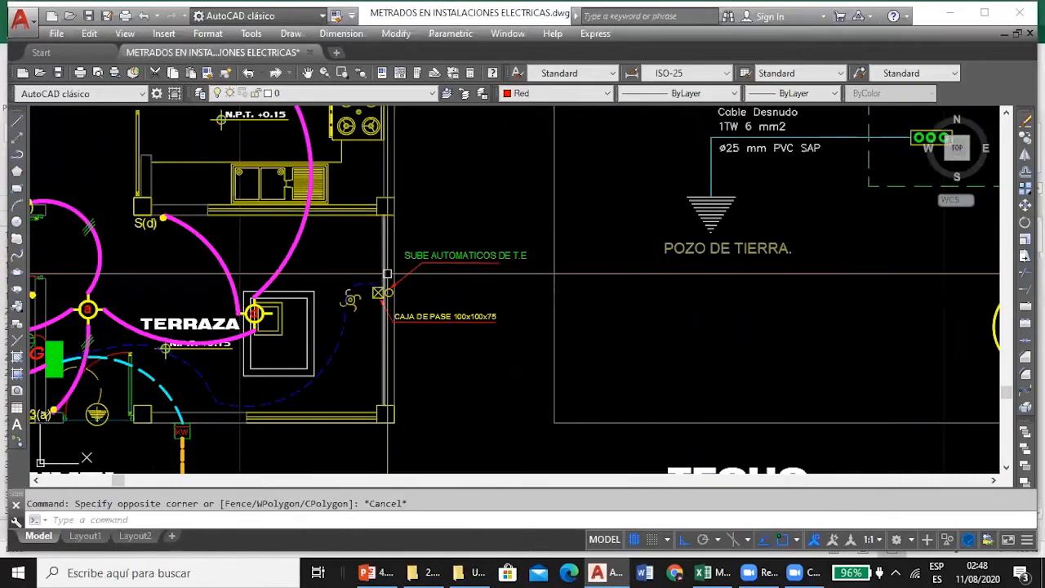
{"action": "scroll", "coordinate": [387, 275], "scroll_direction": "down", "scroll_amount": 5}
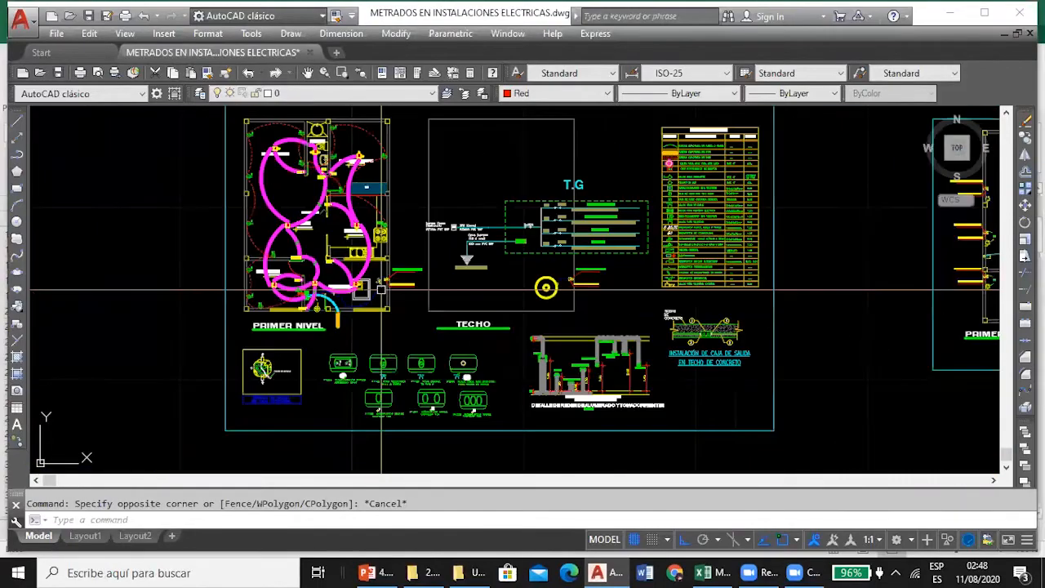
Switch to Excel and review the D30 formula and the CANALIZACIONES headings for PVC-P conduit of Ø=25mm (1") and Ø=20mm (3/4").
{"action": "left_click", "coordinate": [709, 571]}
{"action": "scroll", "coordinate": [353, 301], "scroll_direction": "down", "scroll_amount": 3}
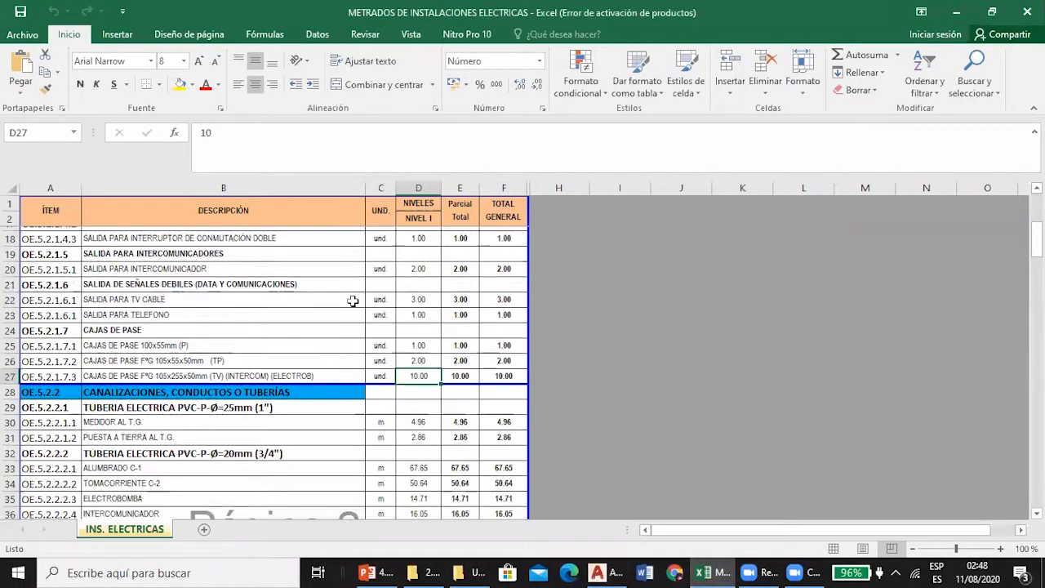
{"action": "left_click", "coordinate": [417, 325]}
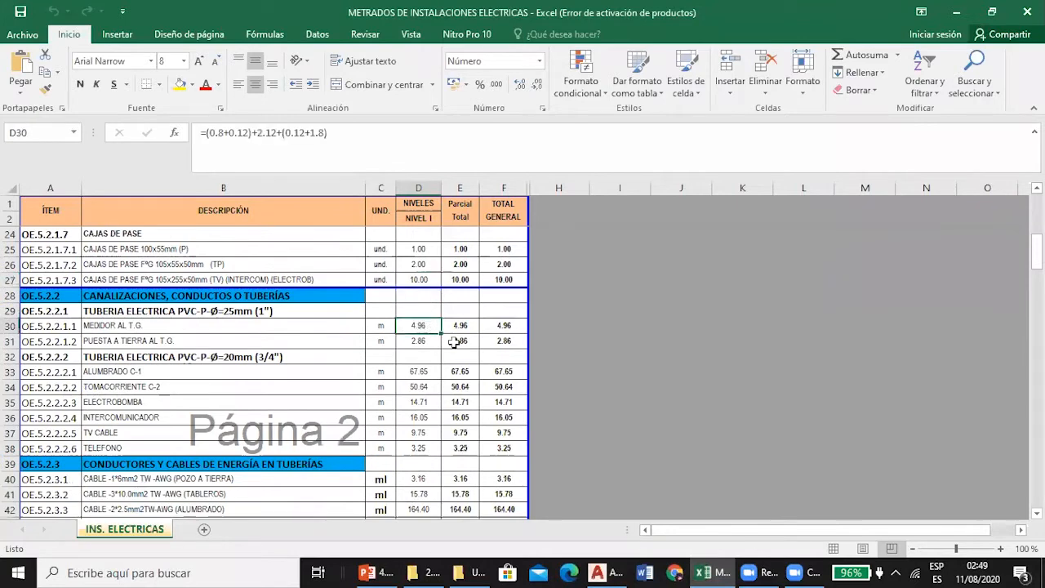
{"action": "left_click", "coordinate": [257, 299]}
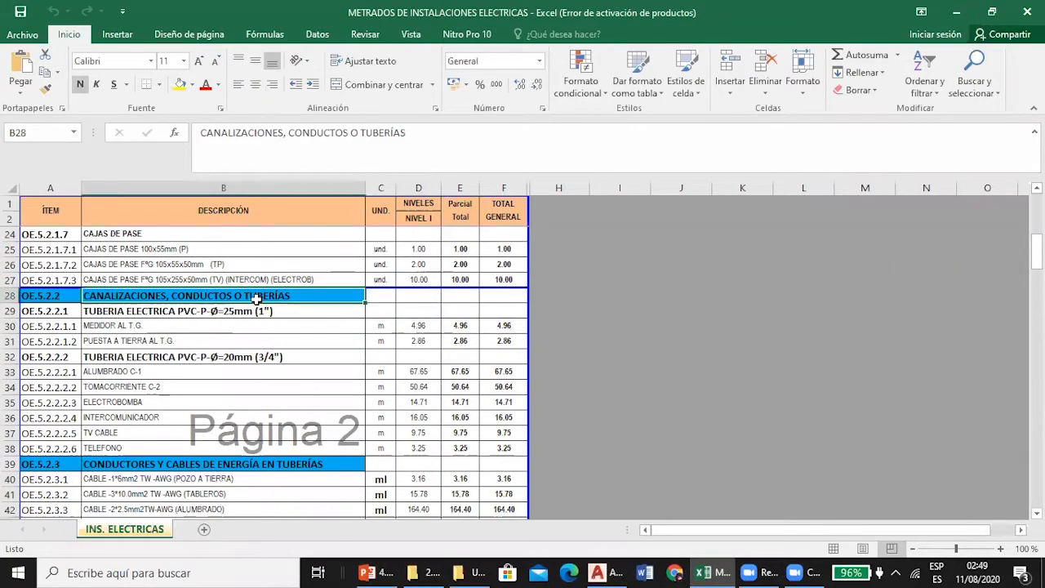
{"action": "left_click", "coordinate": [220, 312]}
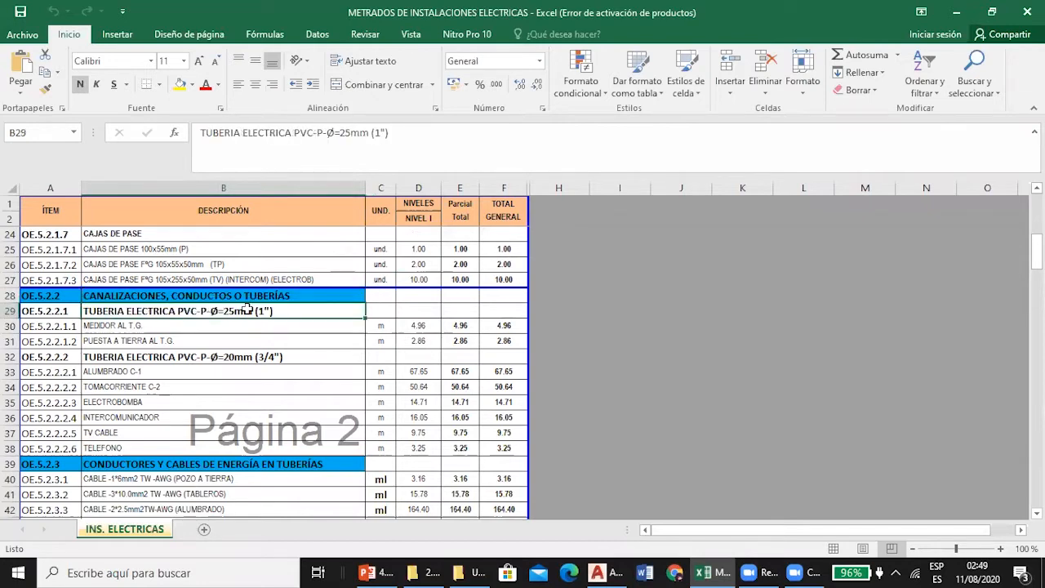
{"action": "left_click", "coordinate": [285, 358]}
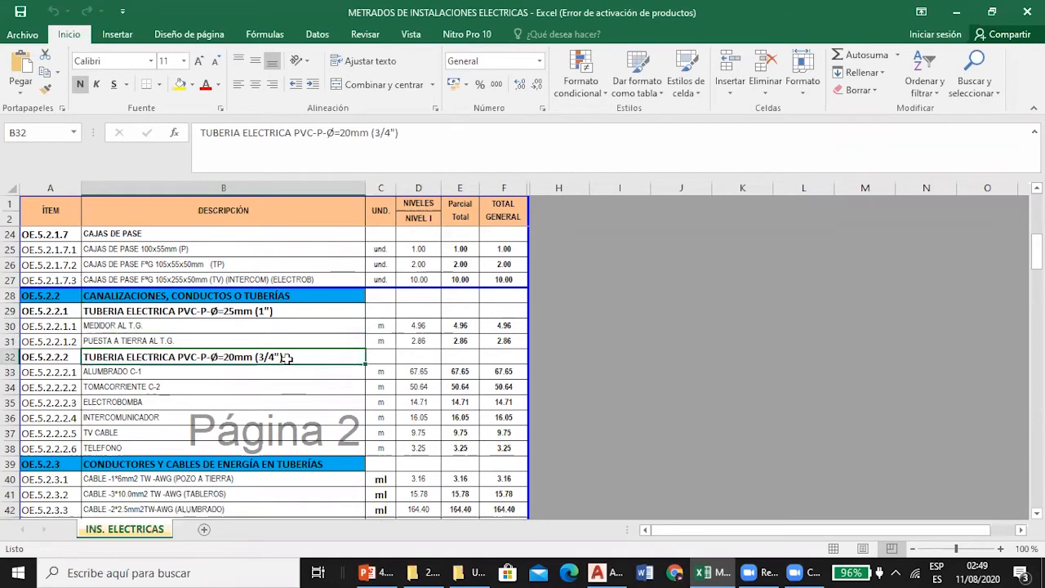
Consult the MEDIDOR AL T.G. and PUESTA A TIERRA AL T.G. items in B30 and B31 of the takeoff.
{"action": "left_click", "coordinate": [606, 569]}
{"action": "left_click", "coordinate": [603, 571]}
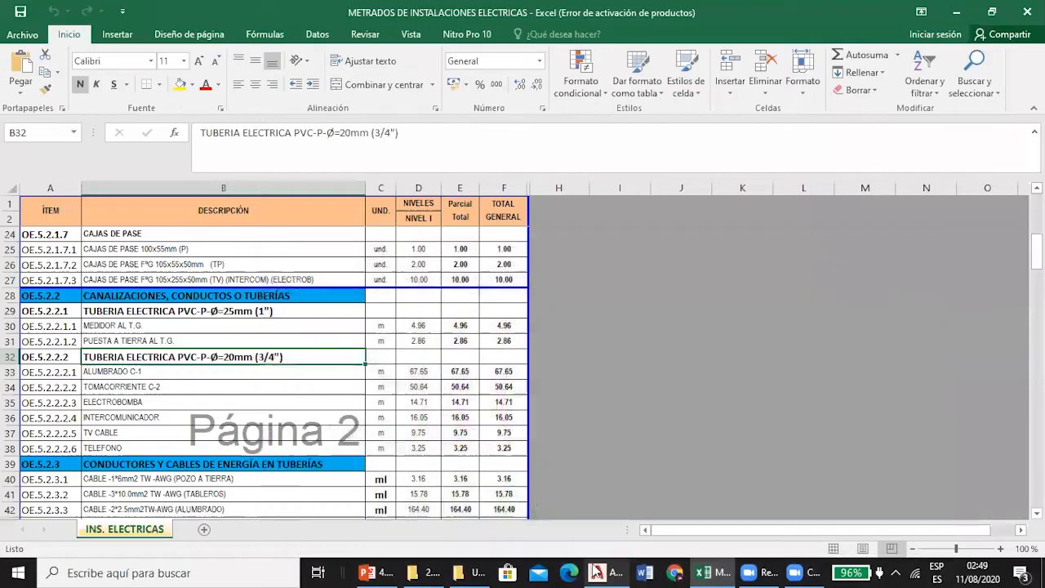
{"action": "left_click", "coordinate": [142, 326]}
{"action": "left_click", "coordinate": [185, 343]}
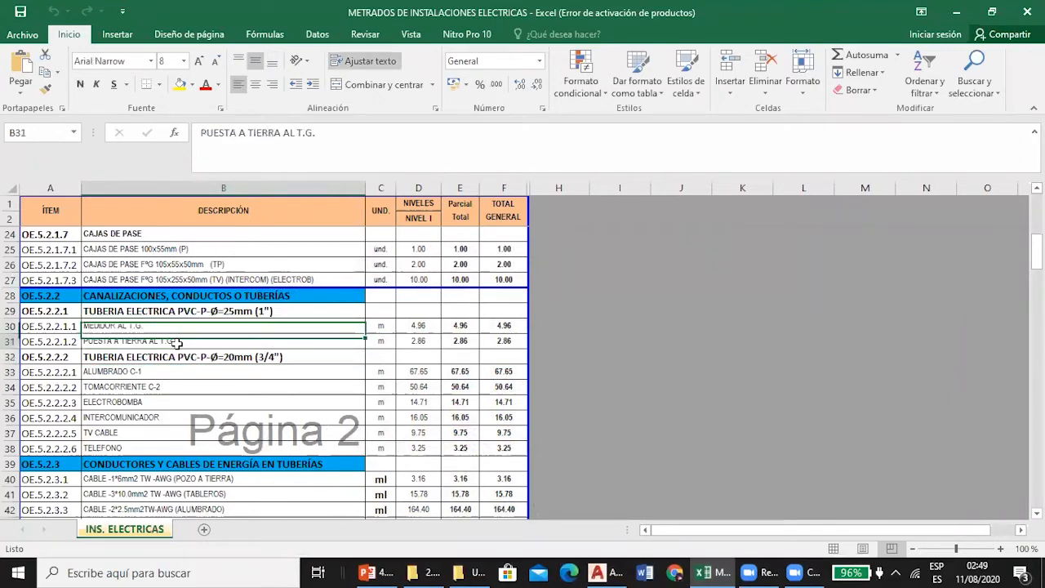
Switch to AutoCAD and examine the conduit specifications of the meter feed and the POZO DE TIERRA line in the T.G diagram.
{"action": "left_click", "coordinate": [605, 572]}
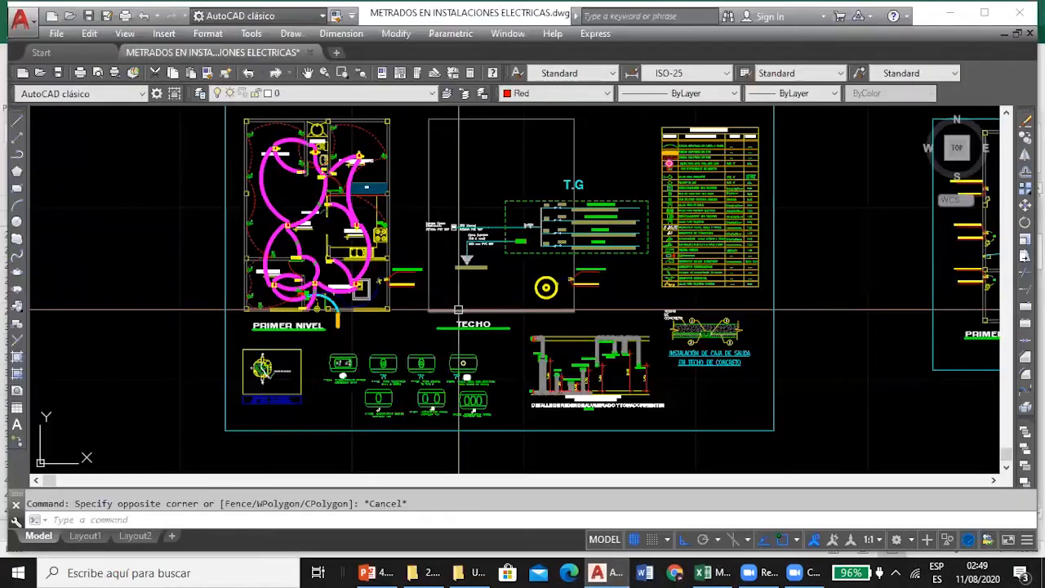
{"action": "scroll", "coordinate": [490, 225], "scroll_direction": "up", "scroll_amount": 5}
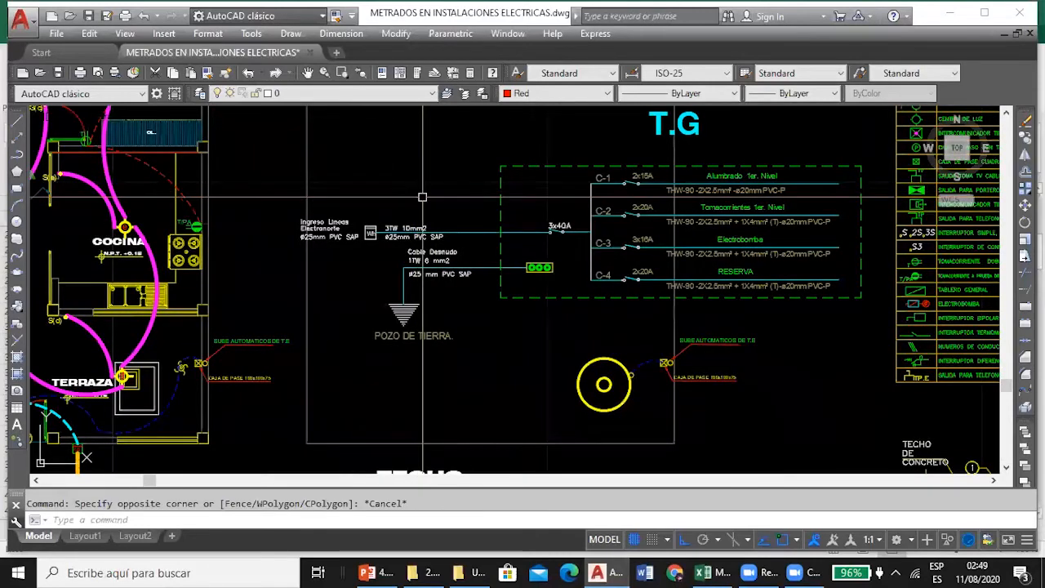
{"action": "scroll", "coordinate": [359, 244], "scroll_direction": "up", "scroll_amount": 4}
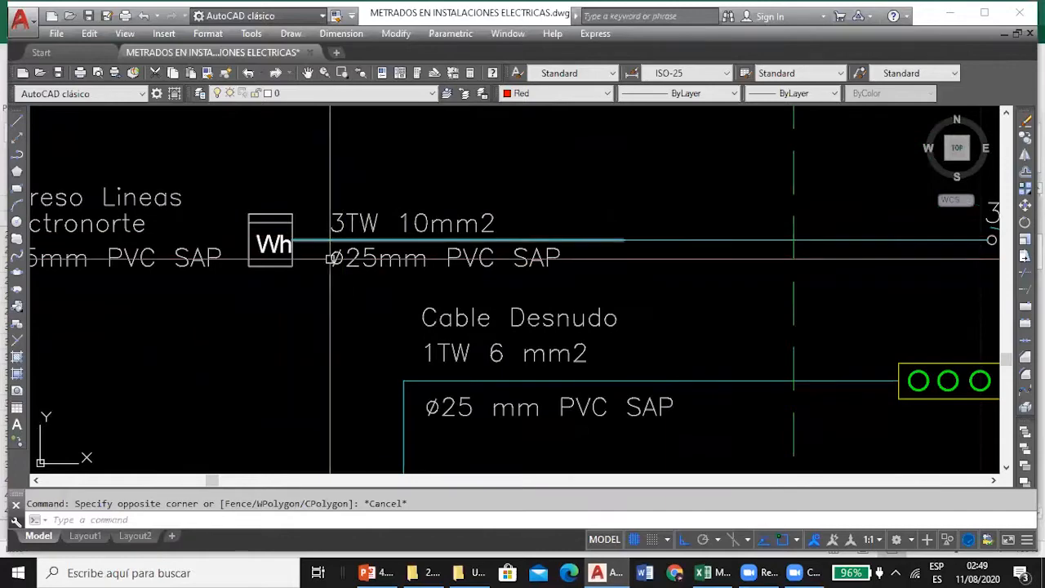
{"action": "scroll", "coordinate": [350, 237], "scroll_direction": "down", "scroll_amount": 2}
{"action": "scroll", "coordinate": [400, 334], "scroll_direction": "up", "scroll_amount": 1}
{"action": "scroll", "coordinate": [420, 350], "scroll_direction": "down", "scroll_amount": 1}
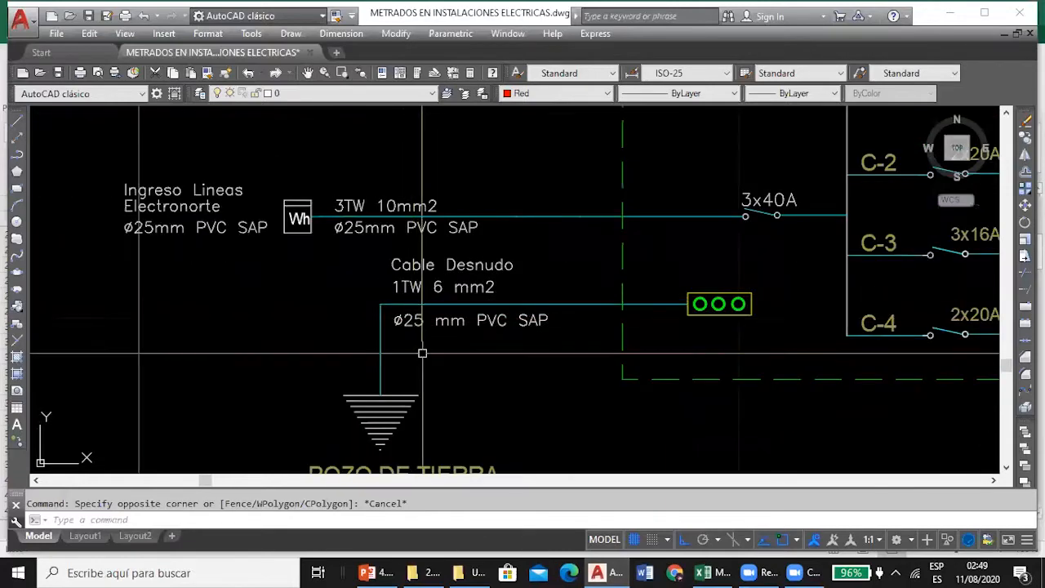
{"action": "scroll", "coordinate": [490, 327], "scroll_direction": "down", "scroll_amount": 3}
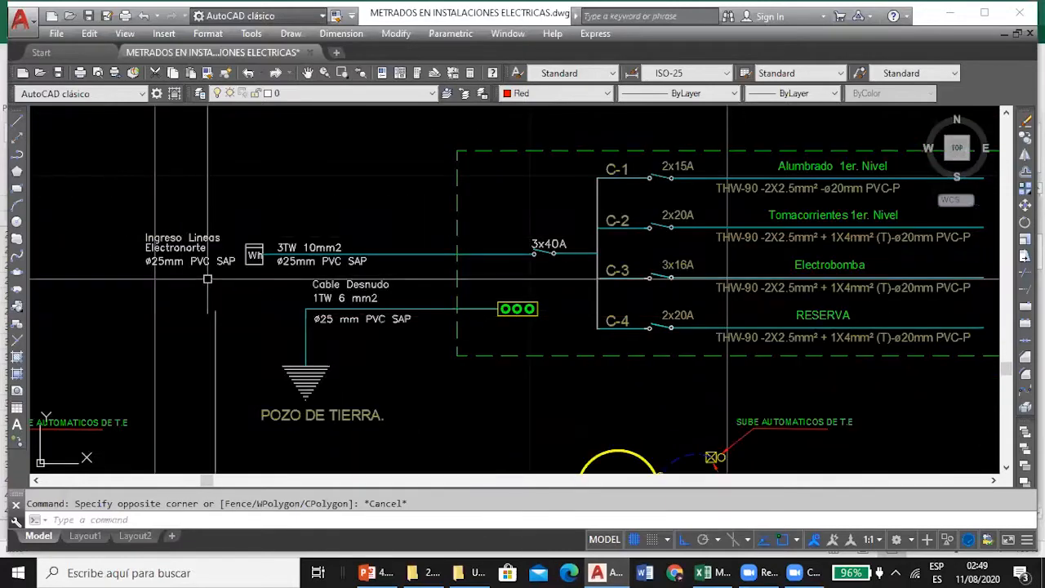
Examine the cable and conduit specifications of circuits C-1 to C-4 in the T.G single-line diagram.
{"action": "scroll", "coordinate": [482, 269], "scroll_direction": "up", "scroll_amount": 2}
{"action": "scroll", "coordinate": [572, 204], "scroll_direction": "up", "scroll_amount": 2}
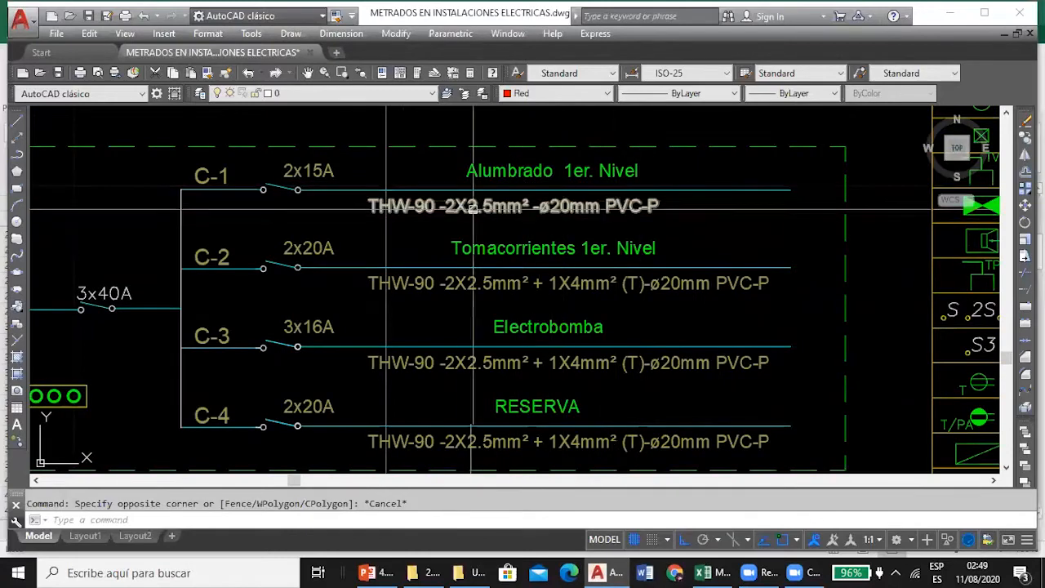
{"action": "scroll", "coordinate": [560, 190], "scroll_direction": "up", "scroll_amount": 3}
{"action": "scroll", "coordinate": [559, 190], "scroll_direction": "down", "scroll_amount": 2}
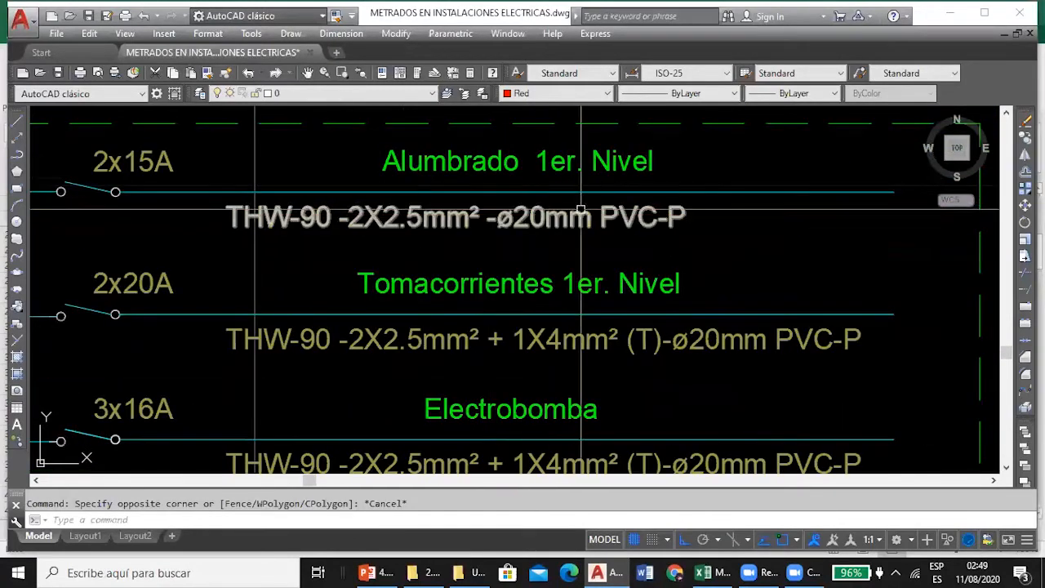
{"action": "scroll", "coordinate": [718, 343], "scroll_direction": "down", "scroll_amount": 3}
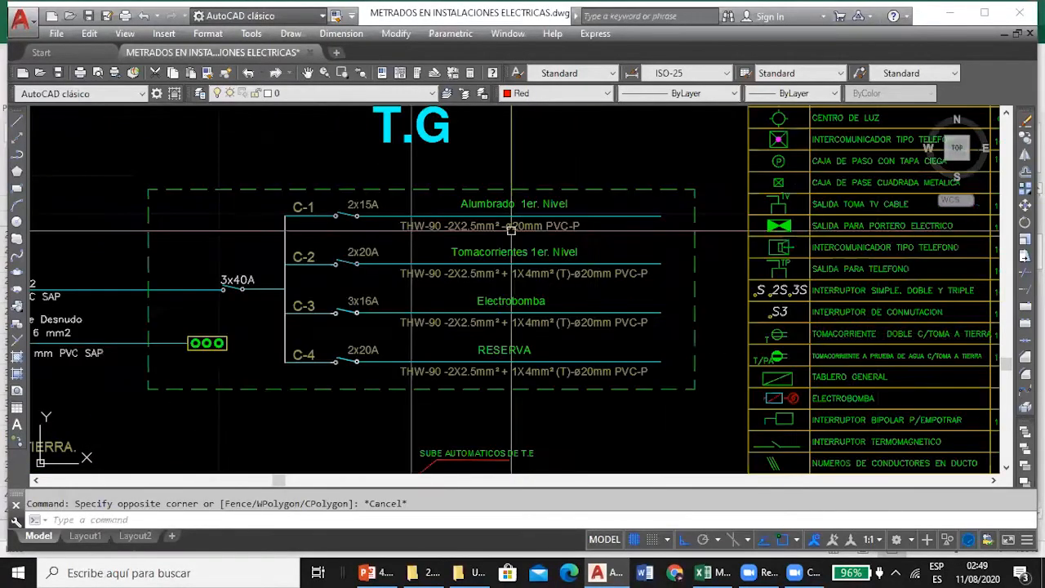
{"action": "scroll", "coordinate": [564, 351], "scroll_direction": "up", "scroll_amount": 3}
{"action": "scroll", "coordinate": [592, 249], "scroll_direction": "down", "scroll_amount": 5}
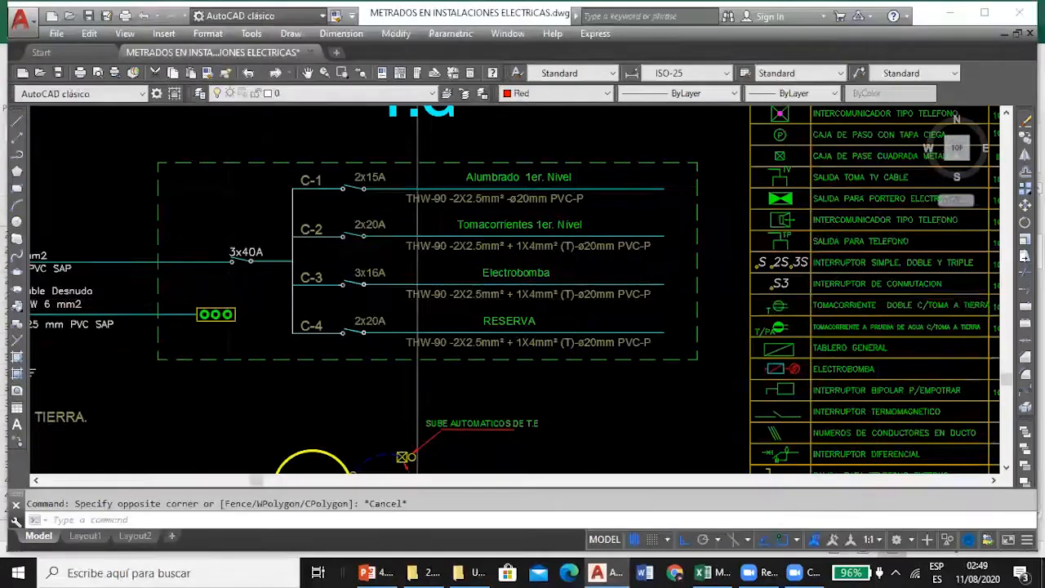
Consult the MEDIDOR AL T.G. formula in D30 in Excel and locate the KW meter and TG panel on AutoCAD's PRIMER NIVEL plan.
{"action": "left_click", "coordinate": [700, 572]}
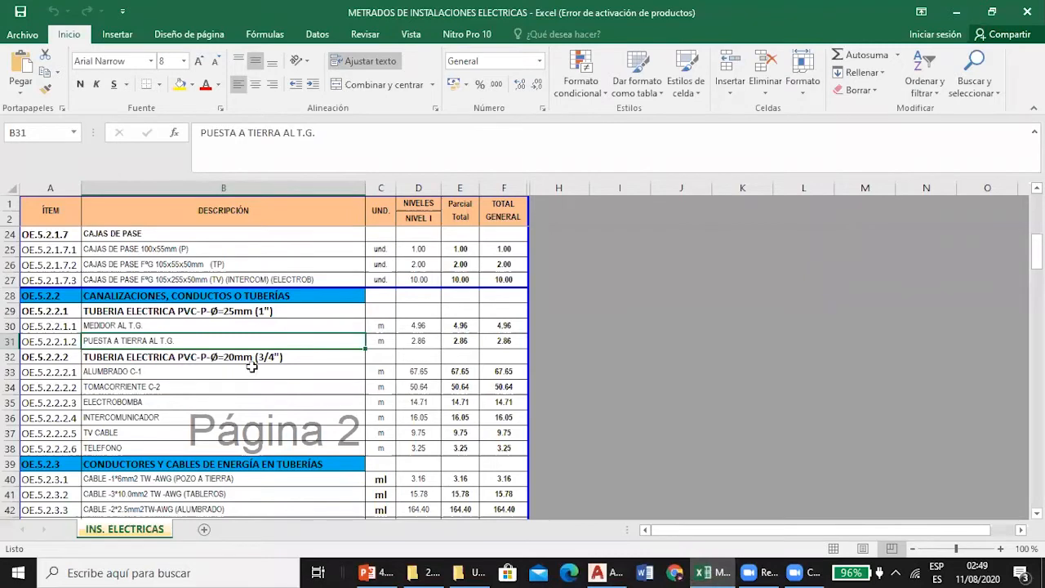
{"action": "left_click", "coordinate": [215, 324]}
{"action": "left_click", "coordinate": [424, 324]}
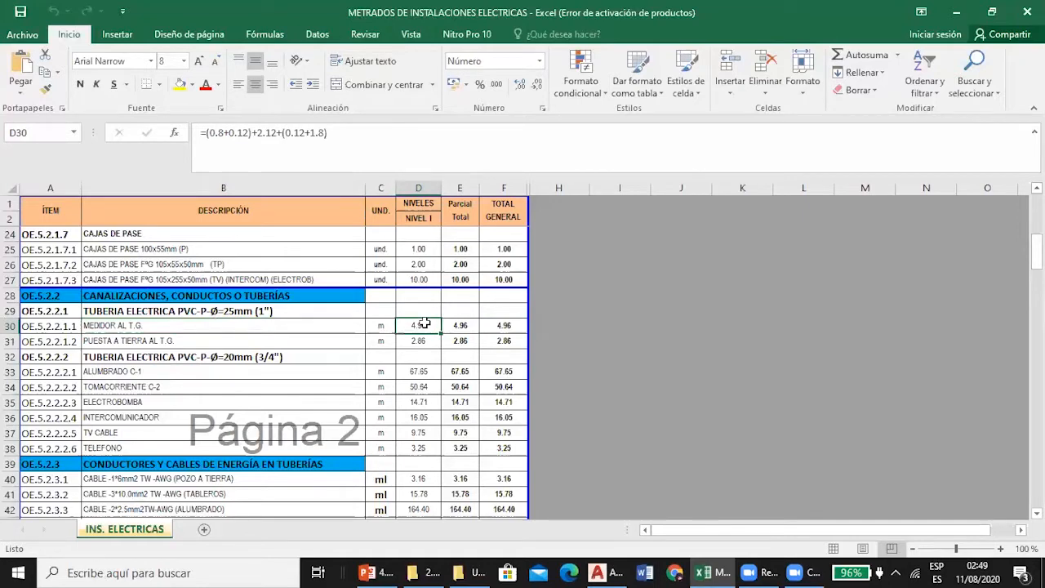
{"action": "mouse_move", "coordinate": [611, 571]}
{"action": "left_click", "coordinate": [614, 571]}
{"action": "scroll", "coordinate": [502, 241], "scroll_direction": "down", "scroll_amount": 5}
{"action": "scroll", "coordinate": [372, 309], "scroll_direction": "up", "scroll_amount": 10}
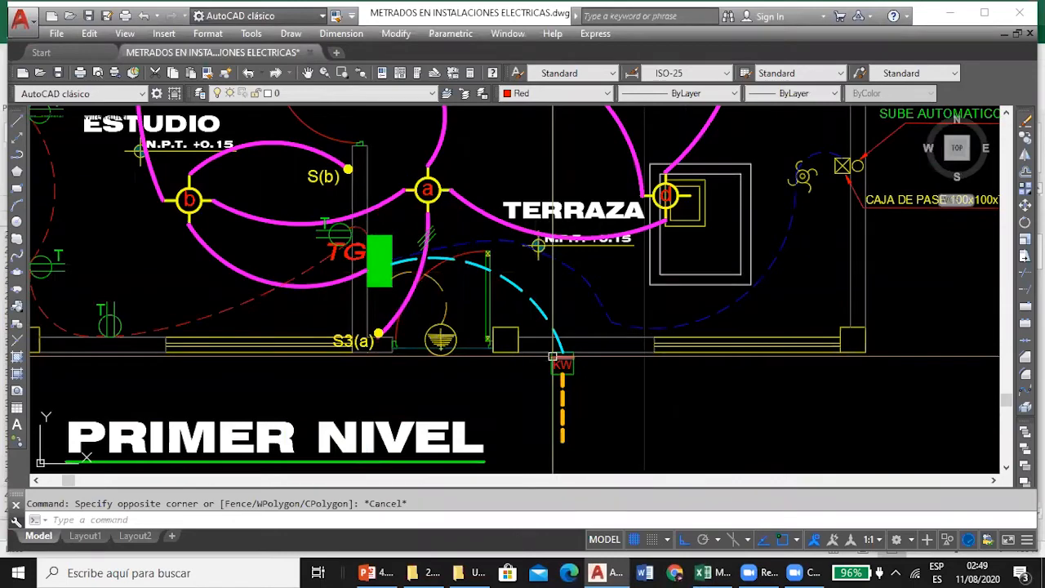
Compare the D30 formula in Excel with the dashed conduit run between the KW meter and the TG panel in AutoCAD.
{"action": "left_click", "coordinate": [700, 572]}
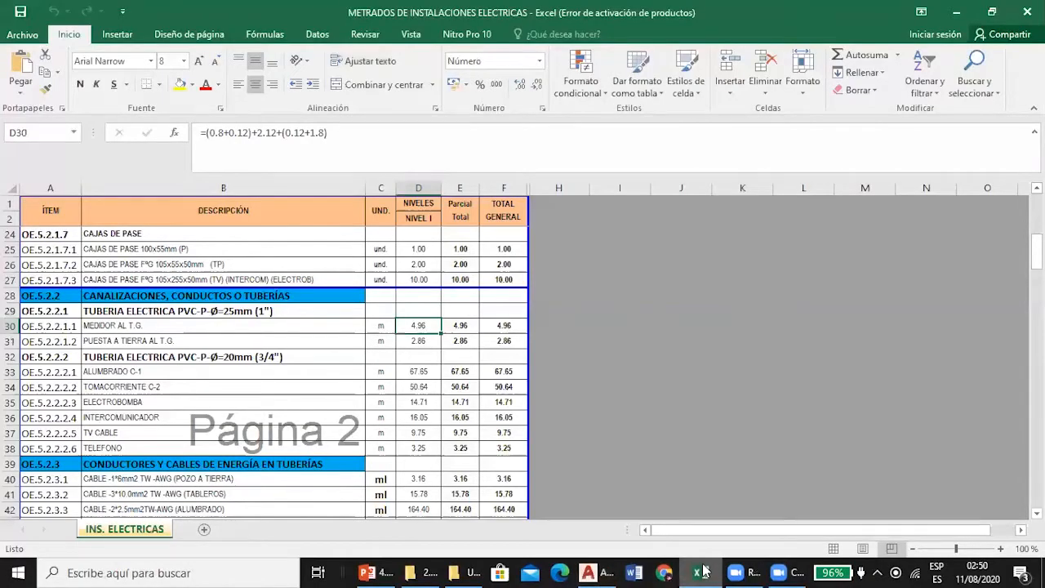
{"action": "left_click", "coordinate": [705, 571]}
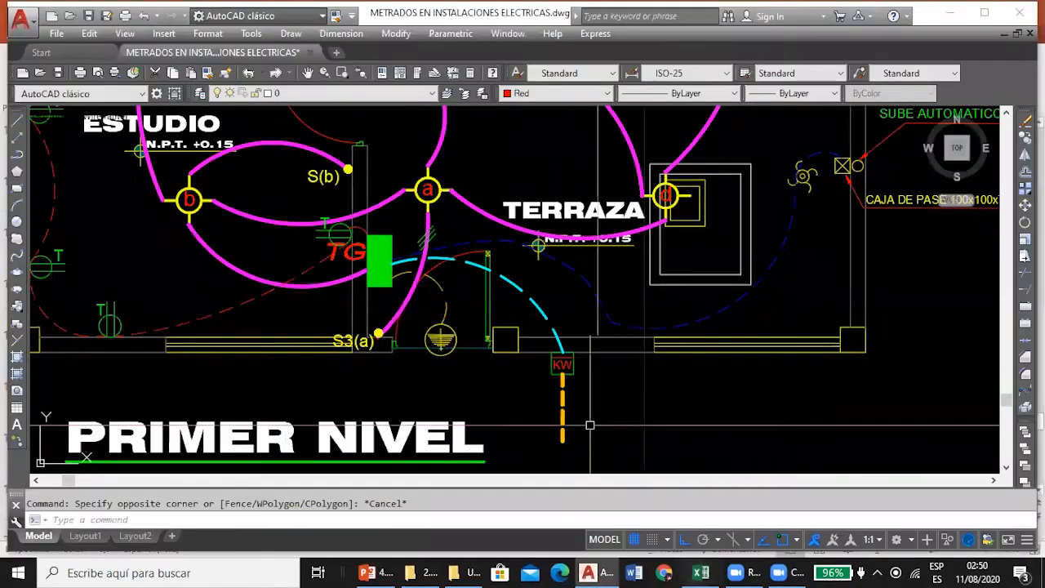
{"action": "scroll", "coordinate": [532, 365], "scroll_direction": "up", "scroll_amount": 5}
{"action": "scroll", "coordinate": [532, 365], "scroll_direction": "down", "scroll_amount": 10}
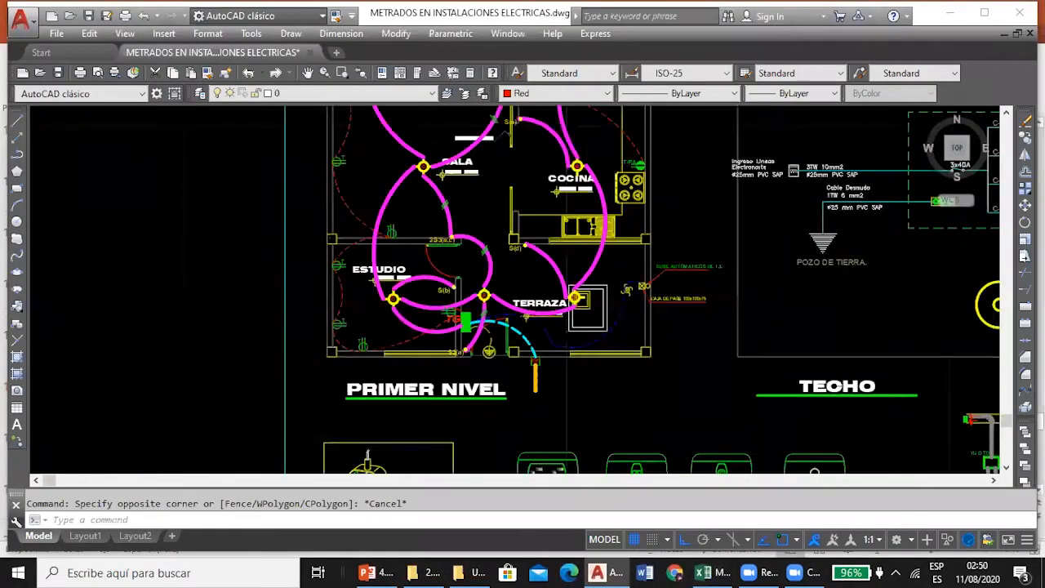
{"action": "scroll", "coordinate": [551, 385], "scroll_direction": "up", "scroll_amount": 7}
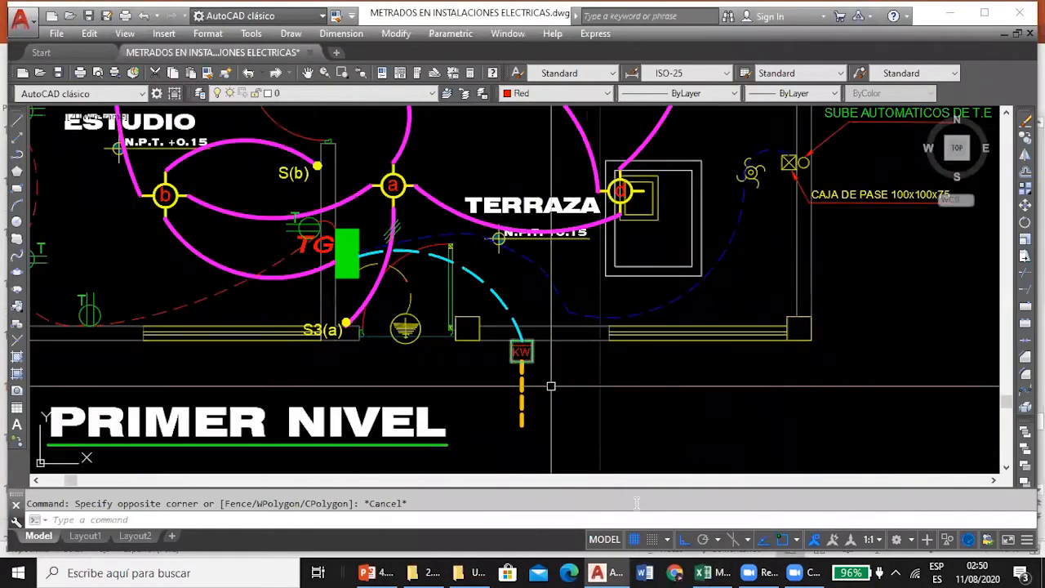
Recheck the D30 formula in Excel and read the 90º curve length note under AutoCAD's lighting and outlet network detail.
{"action": "left_click", "coordinate": [706, 572]}
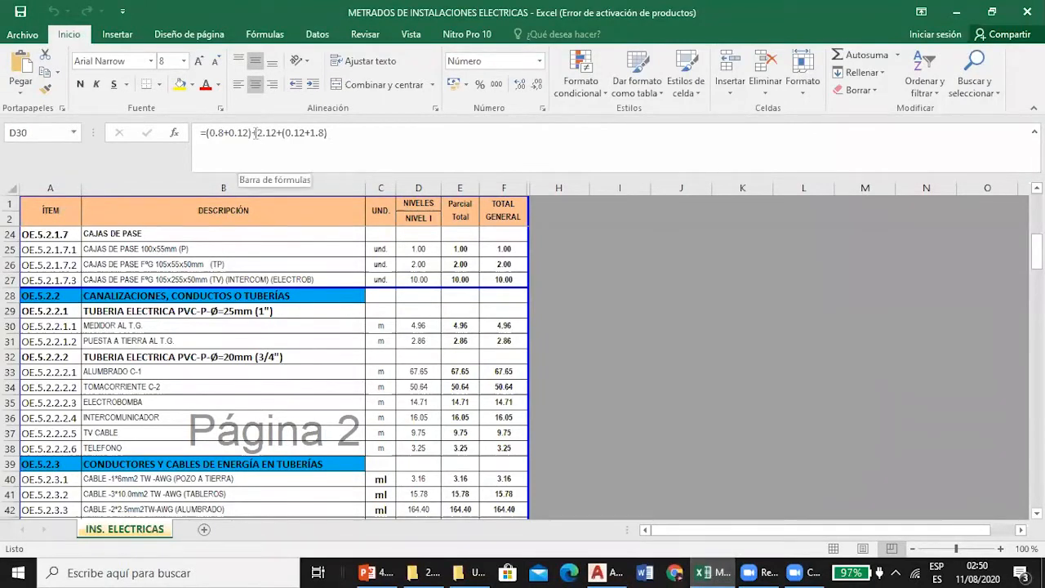
{"action": "left_click", "coordinate": [609, 573]}
{"action": "scroll", "coordinate": [450, 276], "scroll_direction": "down", "scroll_amount": 6}
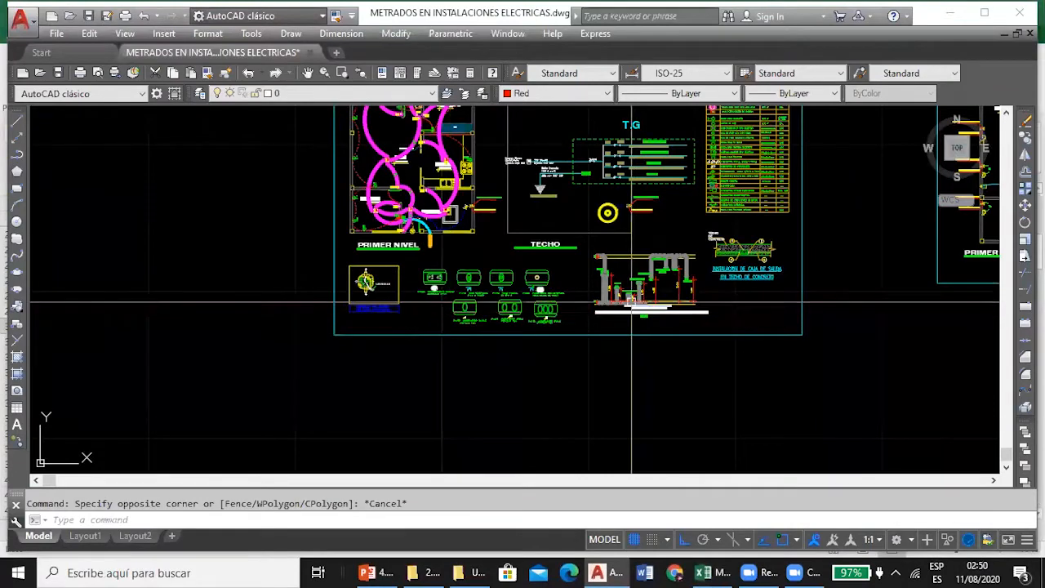
{"action": "scroll", "coordinate": [450, 276], "scroll_direction": "up", "scroll_amount": 12}
{"action": "scroll", "coordinate": [460, 329], "scroll_direction": "down", "scroll_amount": 2}
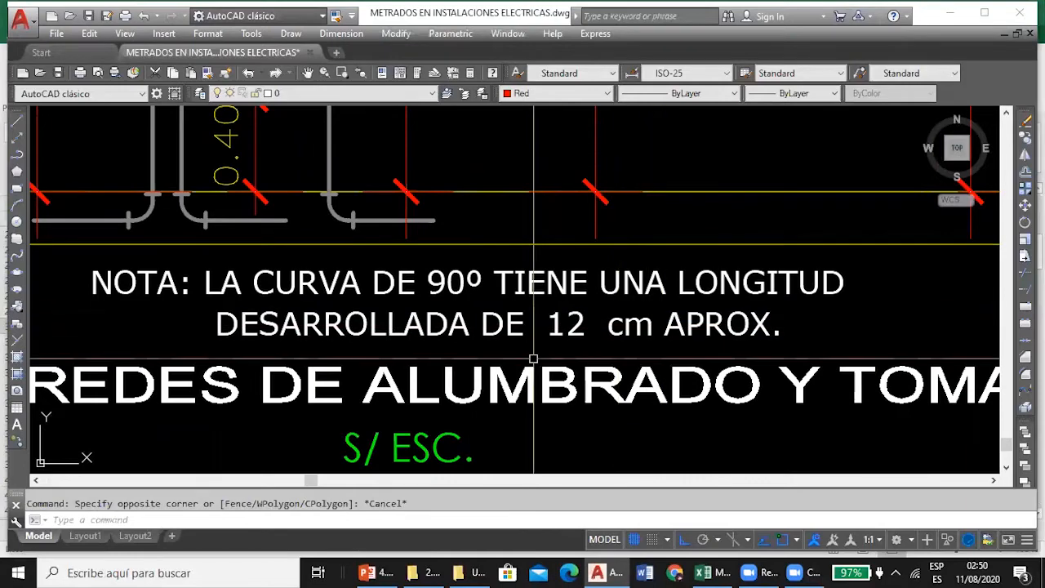
Recheck the D30 formula in Excel and list the length of the dashed conduit arc between KW and TG in AutoCAD.
{"action": "scroll", "coordinate": [533, 359], "scroll_direction": "down", "scroll_amount": 5}
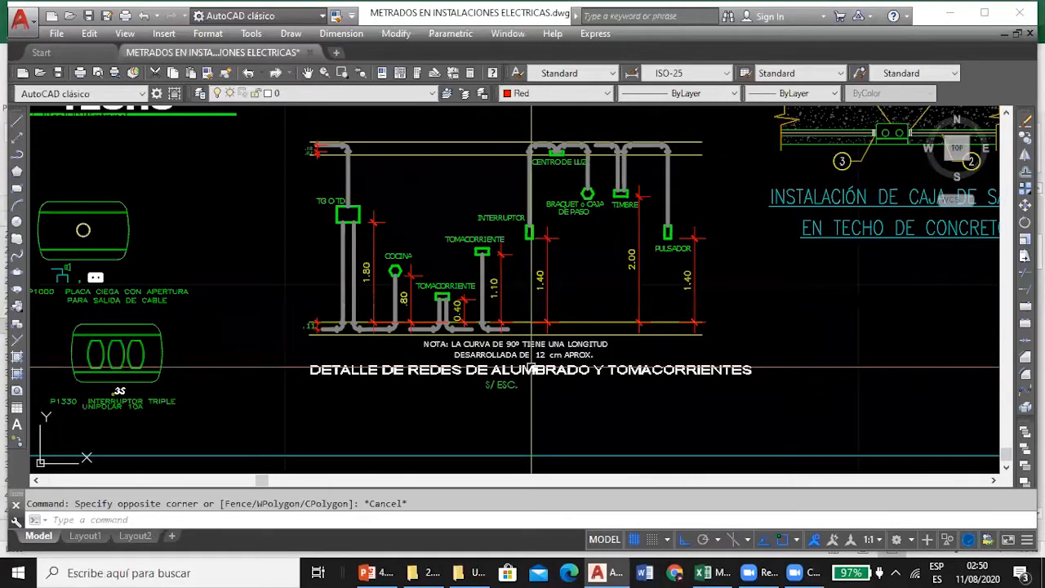
{"action": "left_click", "coordinate": [717, 572]}
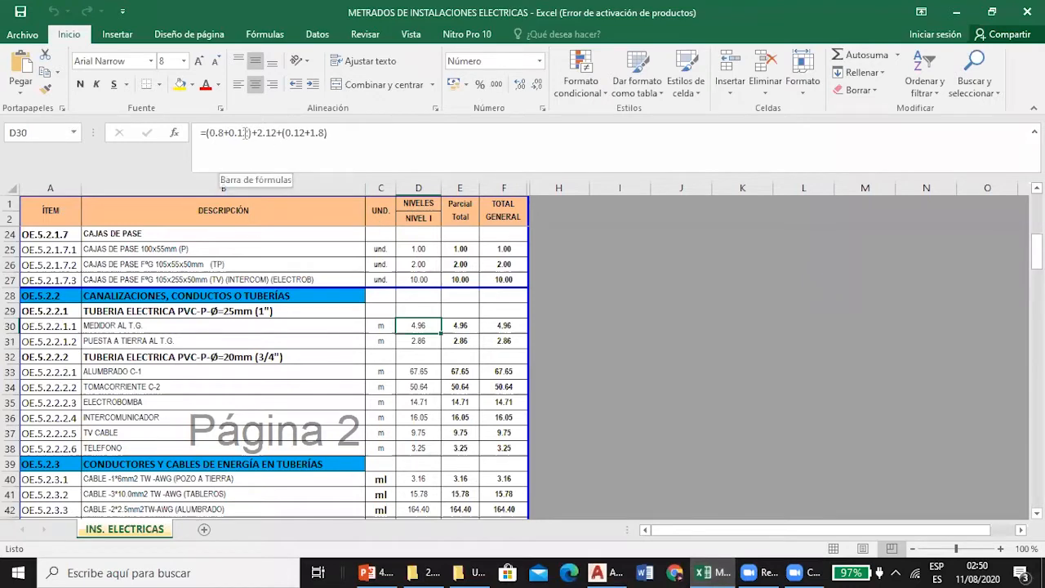
{"action": "left_click", "coordinate": [601, 572]}
{"action": "scroll", "coordinate": [450, 274], "scroll_direction": "down", "scroll_amount": 8}
{"action": "scroll", "coordinate": [329, 237], "scroll_direction": "up", "scroll_amount": 6}
{"action": "scroll", "coordinate": [328, 305], "scroll_direction": "up", "scroll_amount": 4}
{"action": "scroll", "coordinate": [334, 311], "scroll_direction": "down", "scroll_amount": 4}
{"action": "scroll", "coordinate": [369, 377], "scroll_direction": "up", "scroll_amount": 4}
{"action": "left_click", "coordinate": [487, 384]}
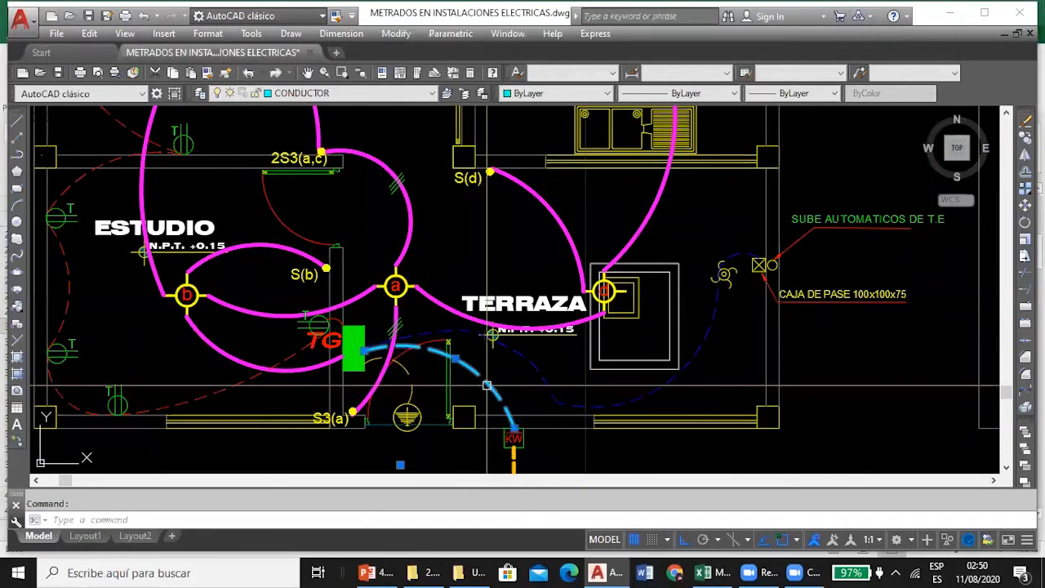
{"action": "key", "text": "Return"}
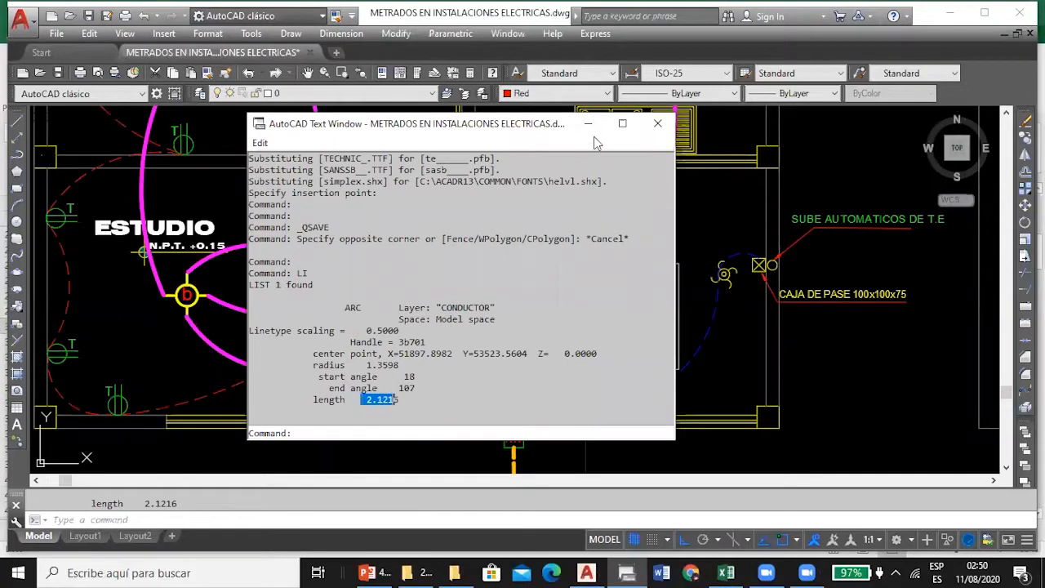
{"action": "key", "text": "F2"}
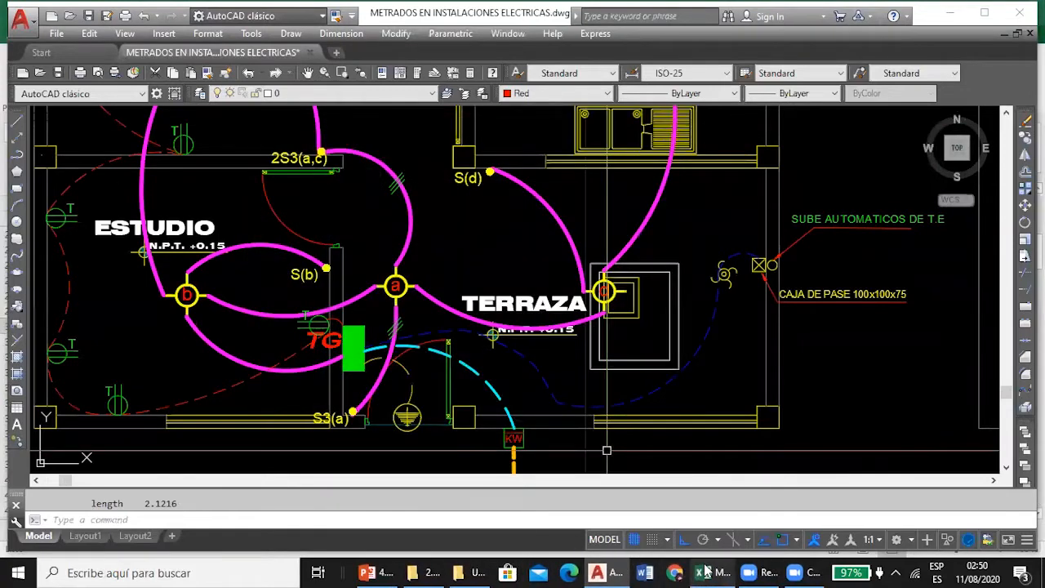
Compare the measured arc with the D30 formula in Excel and consult the PUESTA A TIERRA AL T.G. formula in D31.
{"action": "left_click", "coordinate": [707, 572]}
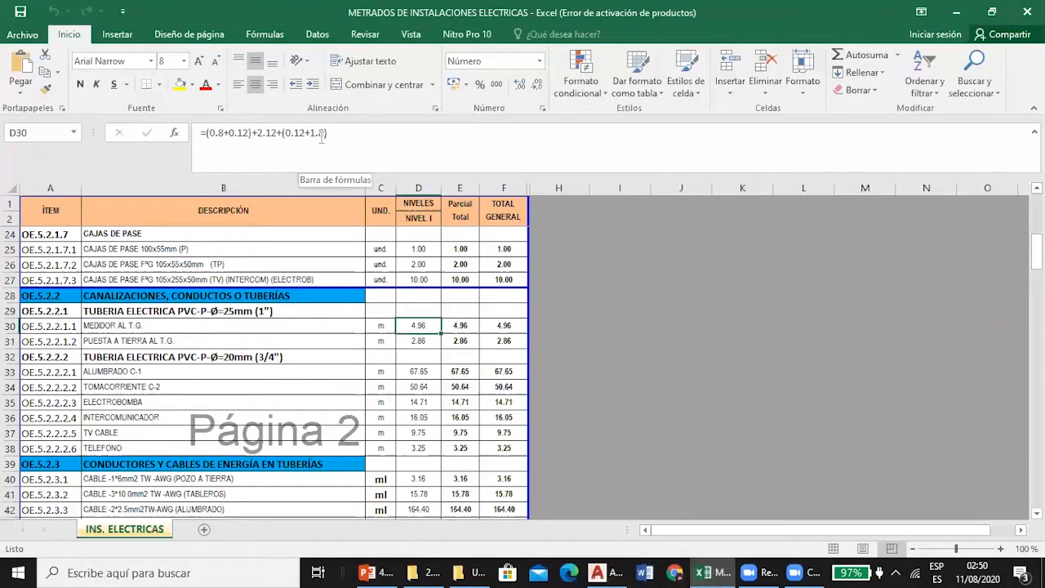
{"action": "left_click", "coordinate": [275, 324]}
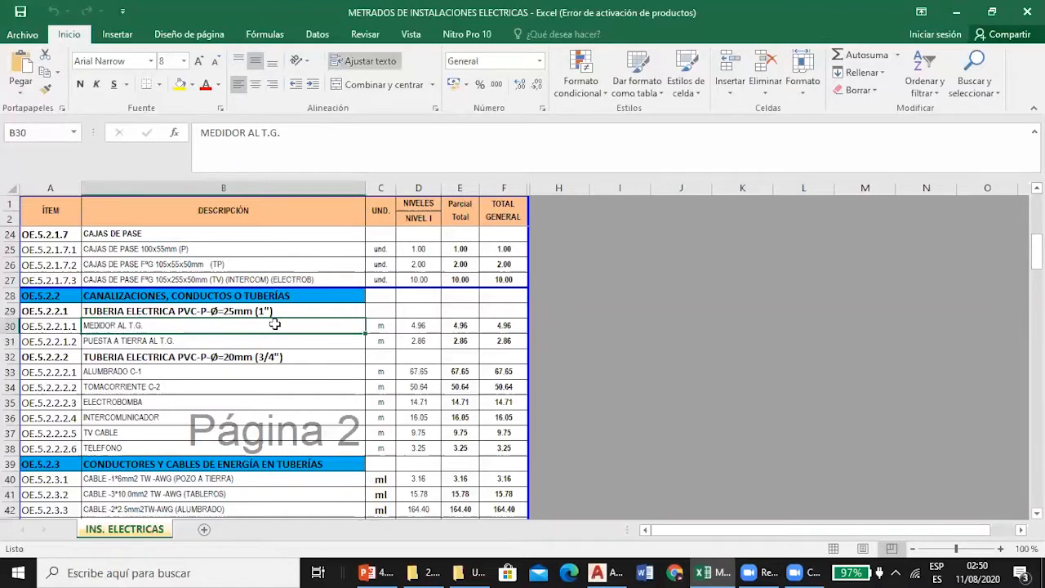
{"action": "left_click", "coordinate": [300, 343]}
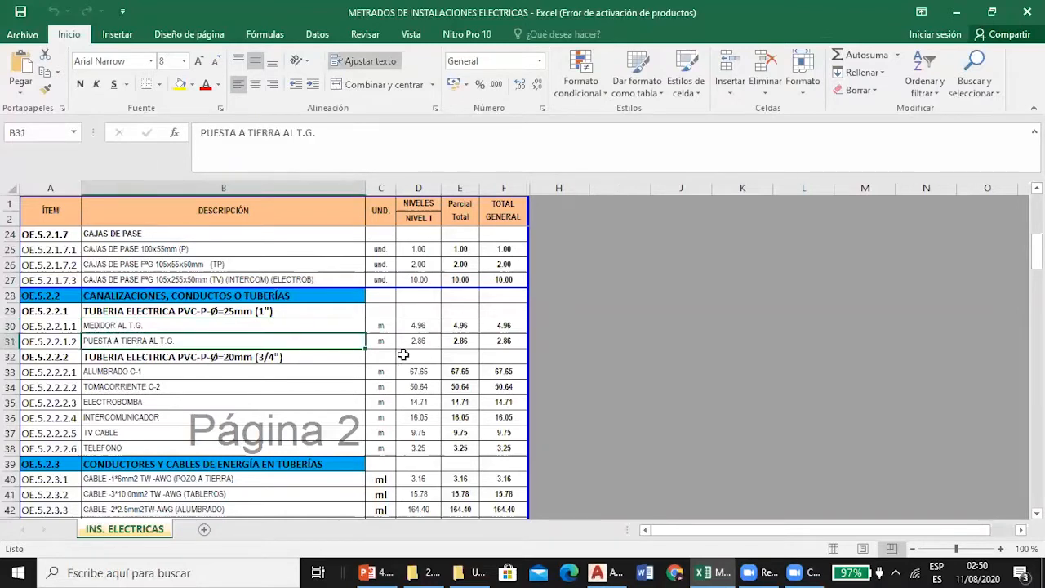
{"action": "left_click", "coordinate": [415, 343]}
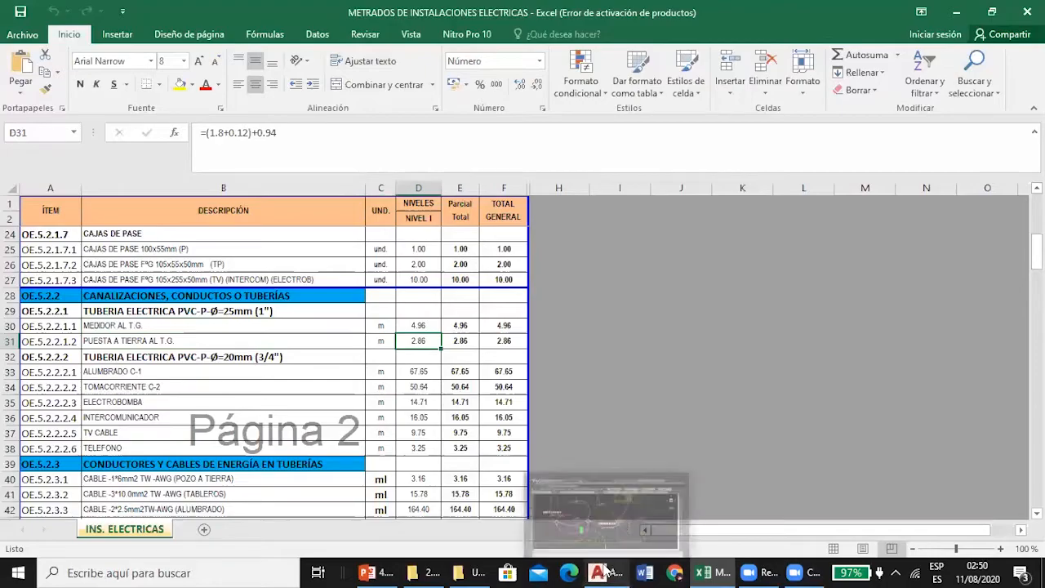
Locate the grounding conduit beside the TG panel in AutoCAD and compare it with the D31 formula in Excel.
{"action": "left_click", "coordinate": [606, 570]}
{"action": "scroll", "coordinate": [362, 344], "scroll_direction": "up", "scroll_amount": 4}
{"action": "scroll", "coordinate": [362, 344], "scroll_direction": "down", "scroll_amount": 3}
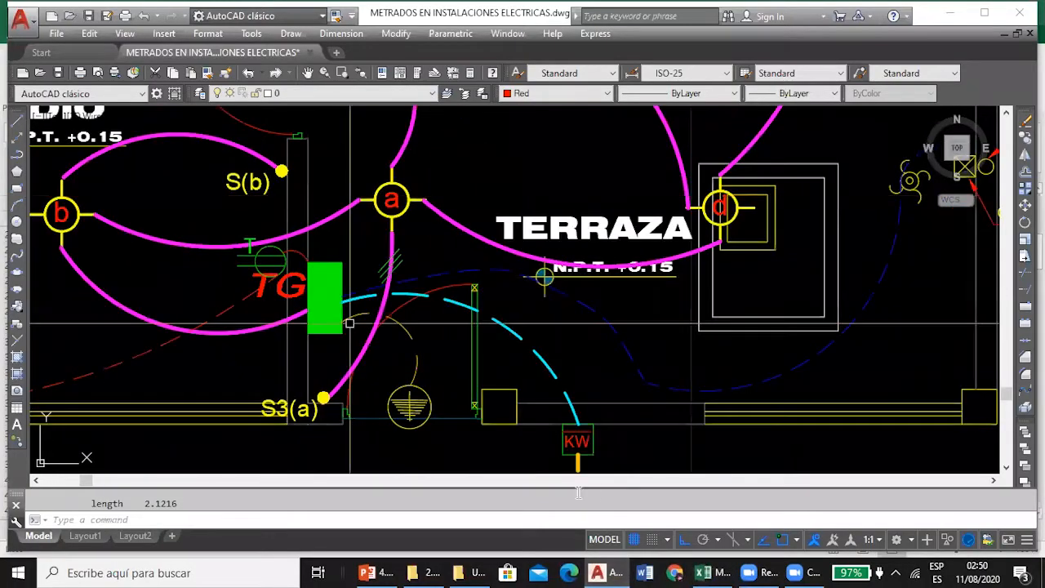
{"action": "left_click", "coordinate": [599, 572]}
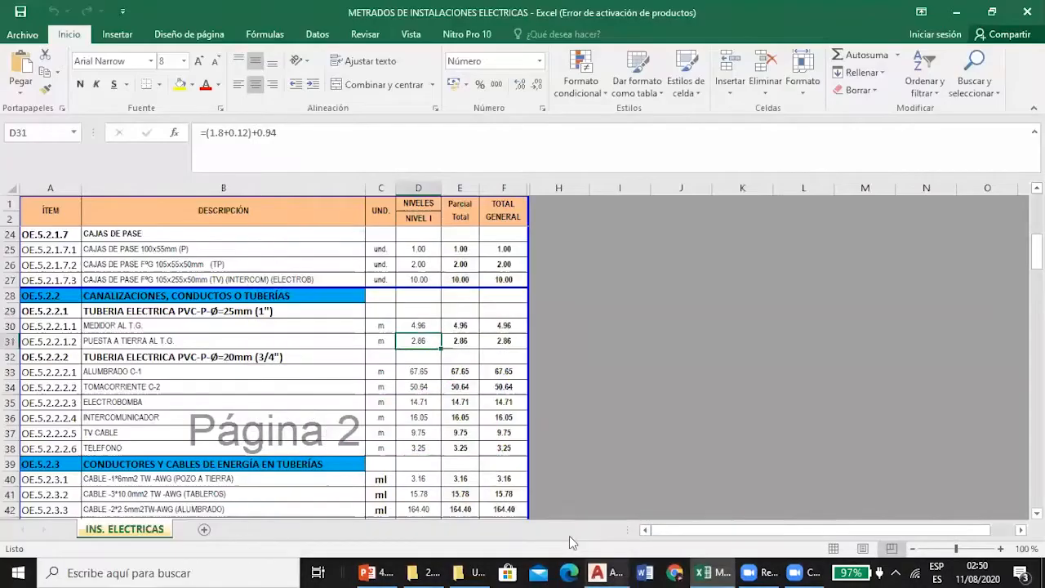
{"action": "left_click", "coordinate": [248, 134]}
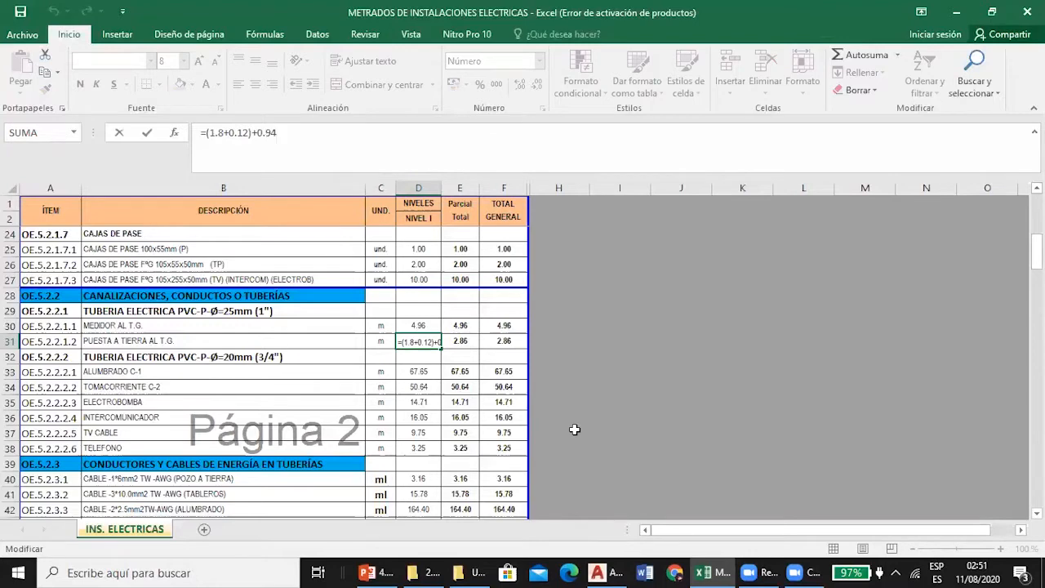
{"action": "key", "text": "Escape"}
List the length of the POZO TIERRA arc between the TG panel and the ground symbol in AutoCAD.
{"action": "left_click", "coordinate": [599, 572]}
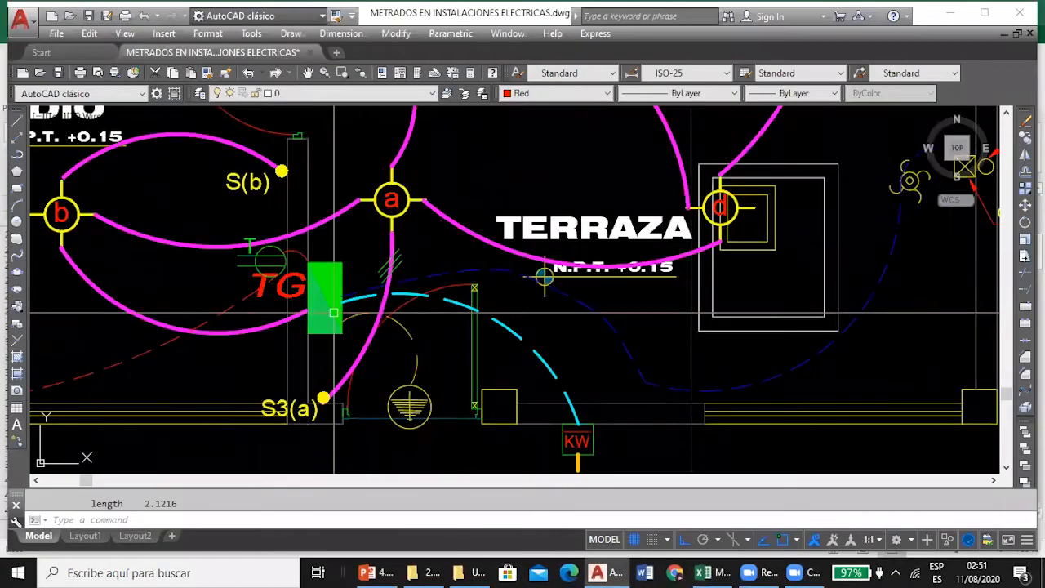
{"action": "scroll", "coordinate": [313, 260], "scroll_direction": "up", "scroll_amount": 2}
{"action": "scroll", "coordinate": [312, 261], "scroll_direction": "down", "scroll_amount": 2}
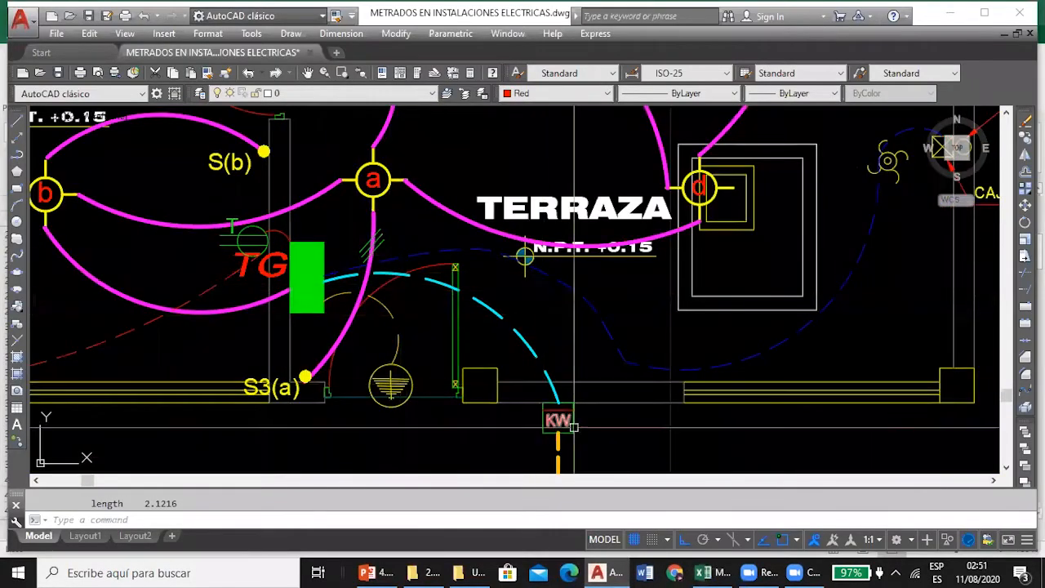
{"action": "left_click", "coordinate": [391, 320]}
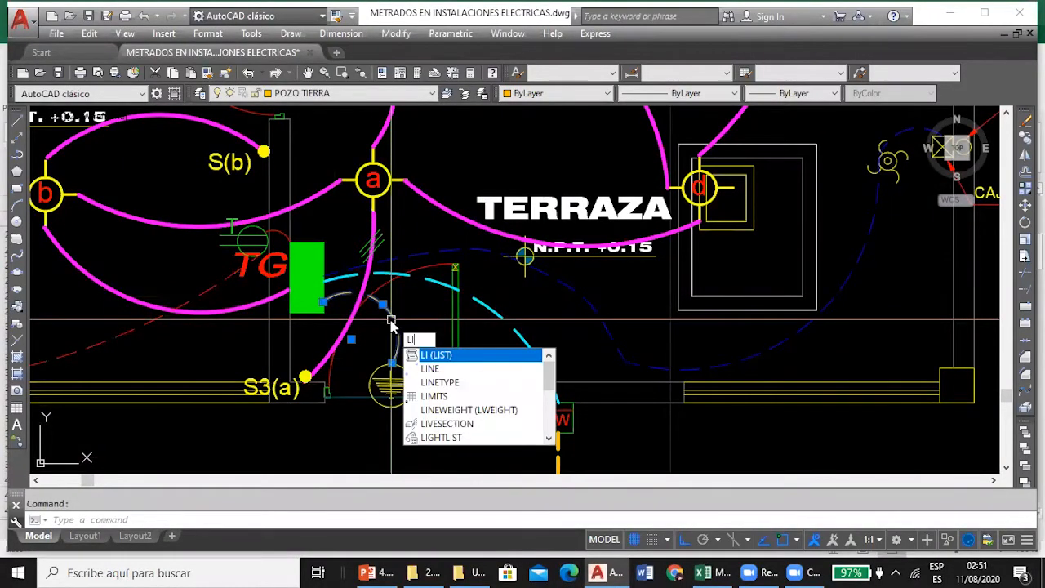
{"action": "key", "text": "Return"}
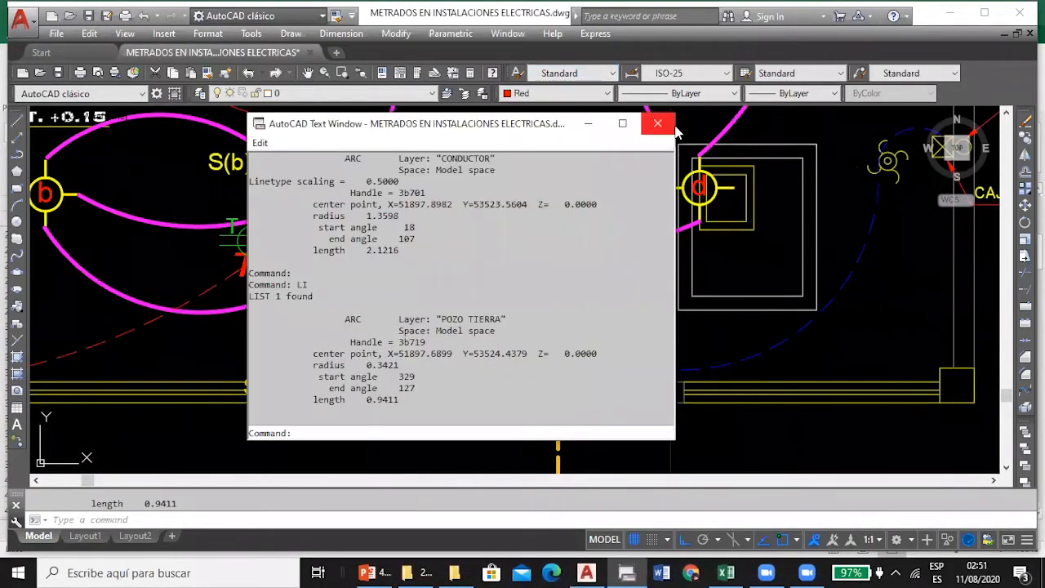
{"action": "left_click", "coordinate": [666, 124]}
Check the last term of the D31 formula in Excel against the measured grounding arc, leaving the formula unedited.
{"action": "left_click", "coordinate": [726, 572]}
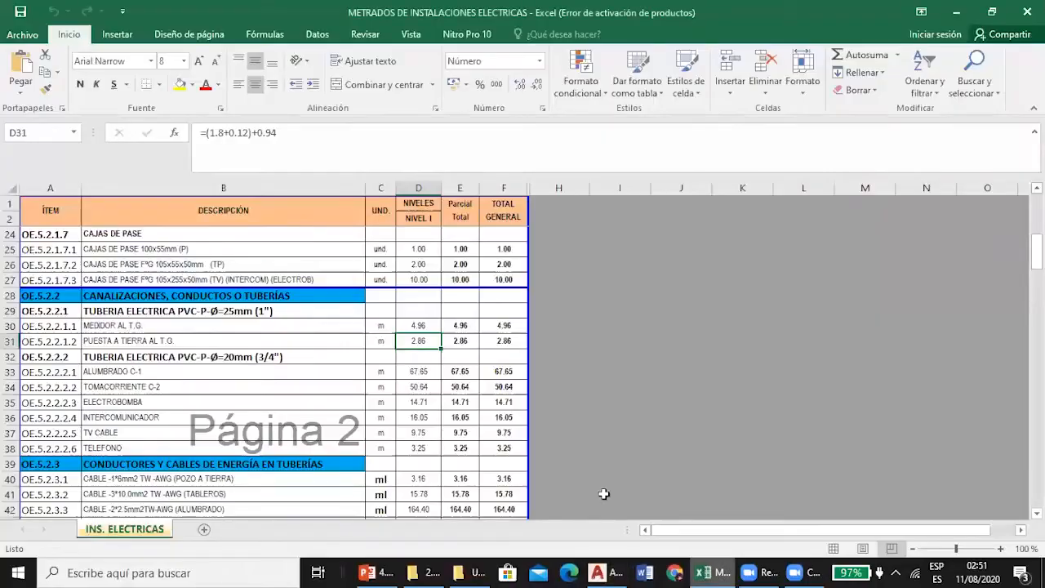
{"action": "left_click", "coordinate": [260, 132]}
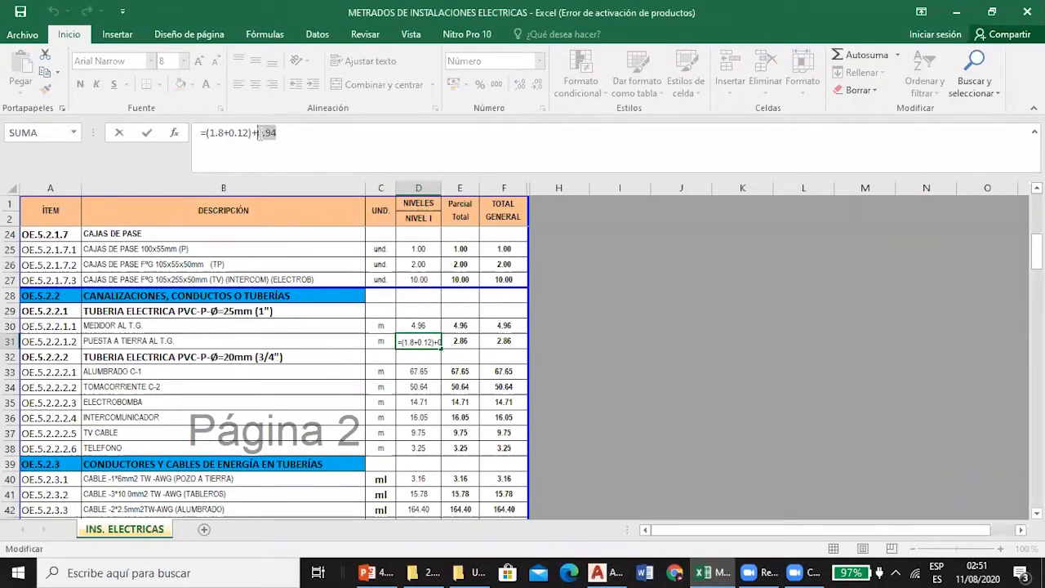
{"action": "key", "text": "Escape"}
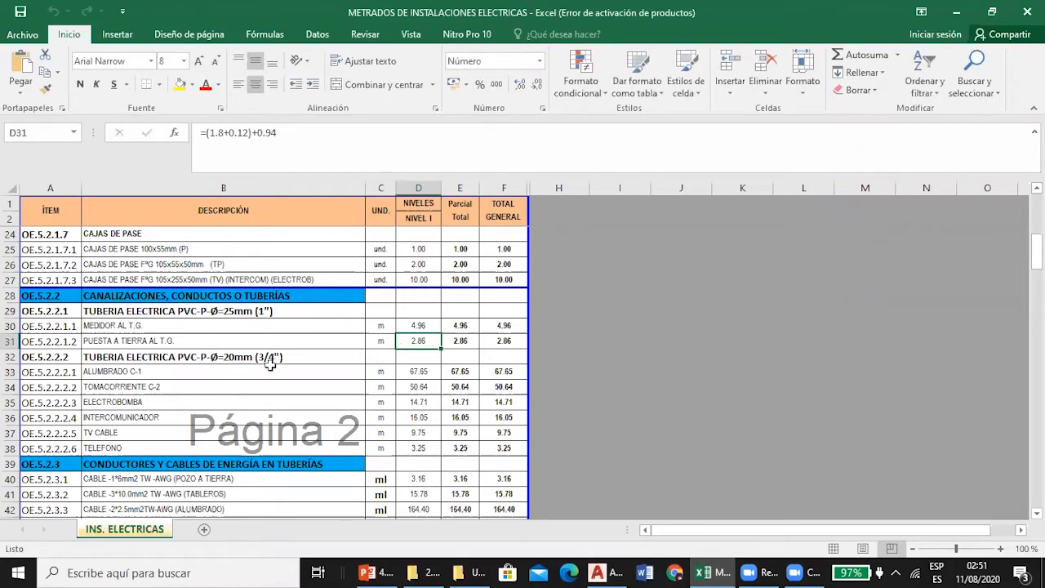
Consult the ALUMBRADO C-1 formula in D33 under the 20 mm (3/4") PVC conduit heading.
{"action": "scroll", "coordinate": [325, 311], "scroll_direction": "down", "scroll_amount": 1}
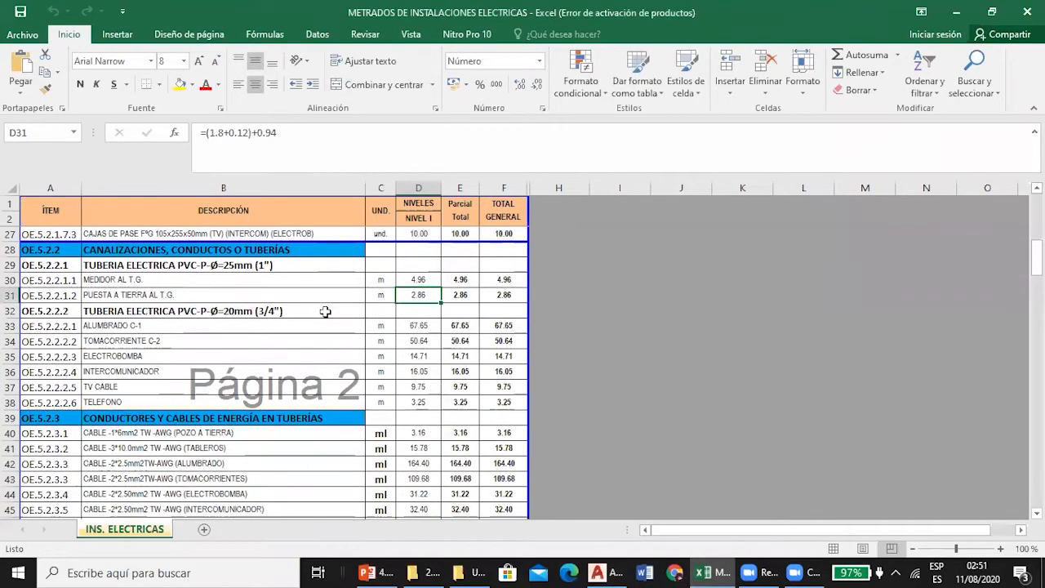
{"action": "left_click", "coordinate": [320, 311]}
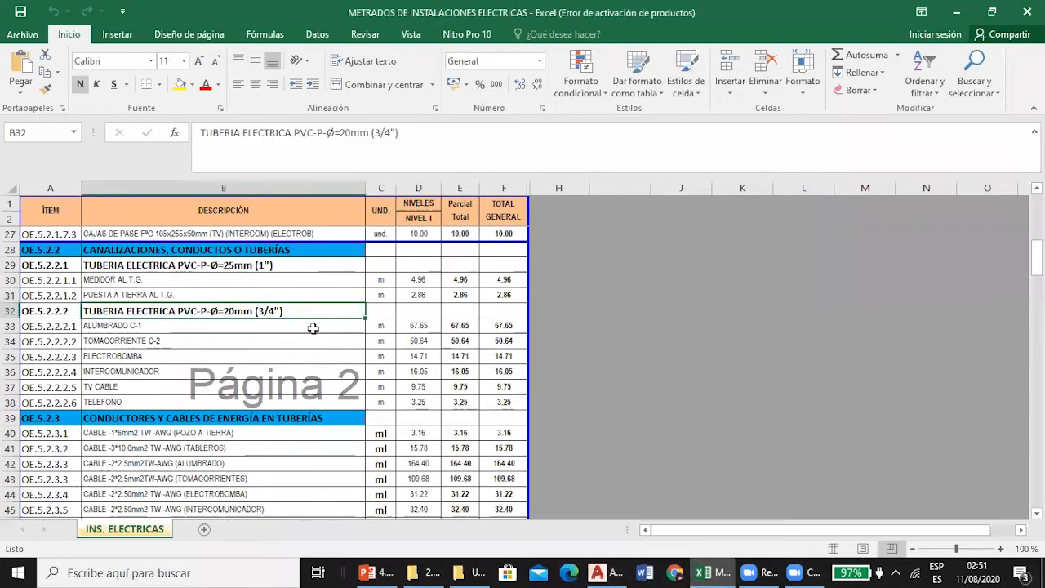
{"action": "left_click", "coordinate": [312, 327]}
{"action": "left_click", "coordinate": [418, 326]}
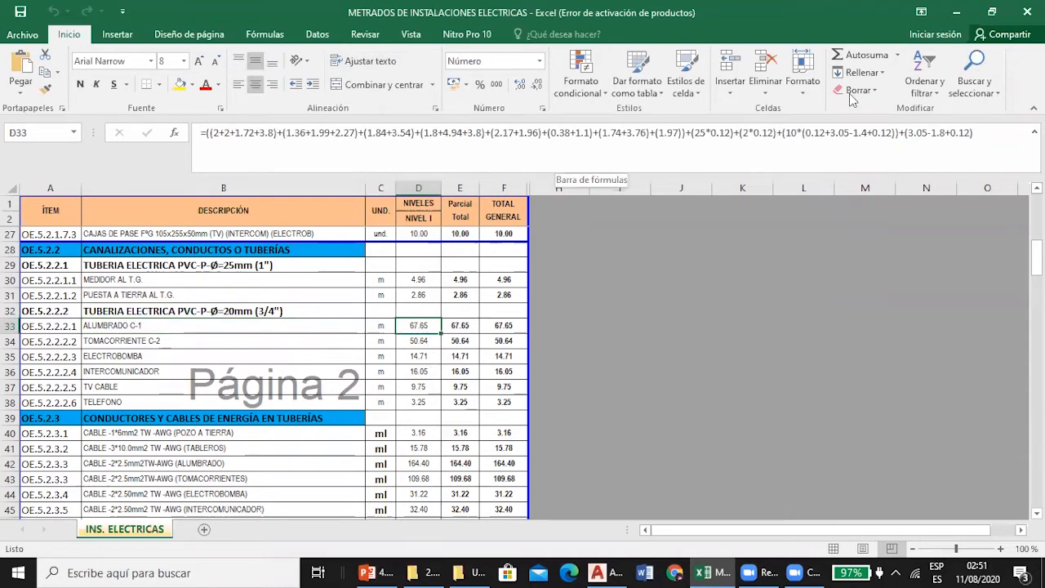
Examine the lighting and outlet network detail in AutoCAD for the TG, switch and light point conduit heights.
{"action": "left_click", "coordinate": [609, 570]}
{"action": "scroll", "coordinate": [525, 256], "scroll_direction": "down", "scroll_amount": 8}
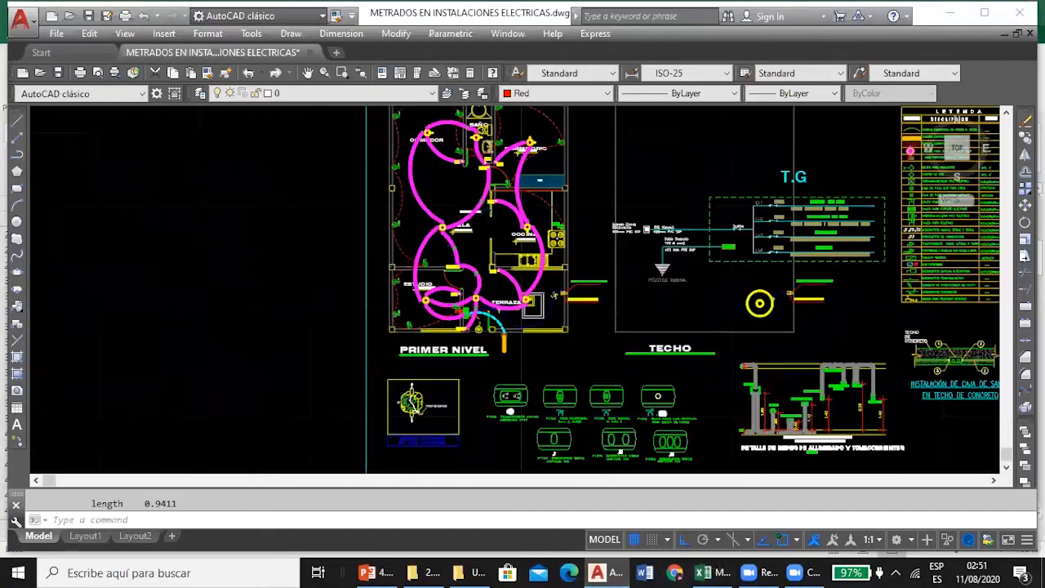
{"action": "scroll", "coordinate": [483, 346], "scroll_direction": "up", "scroll_amount": 4}
{"action": "scroll", "coordinate": [482, 346], "scroll_direction": "up", "scroll_amount": 8}
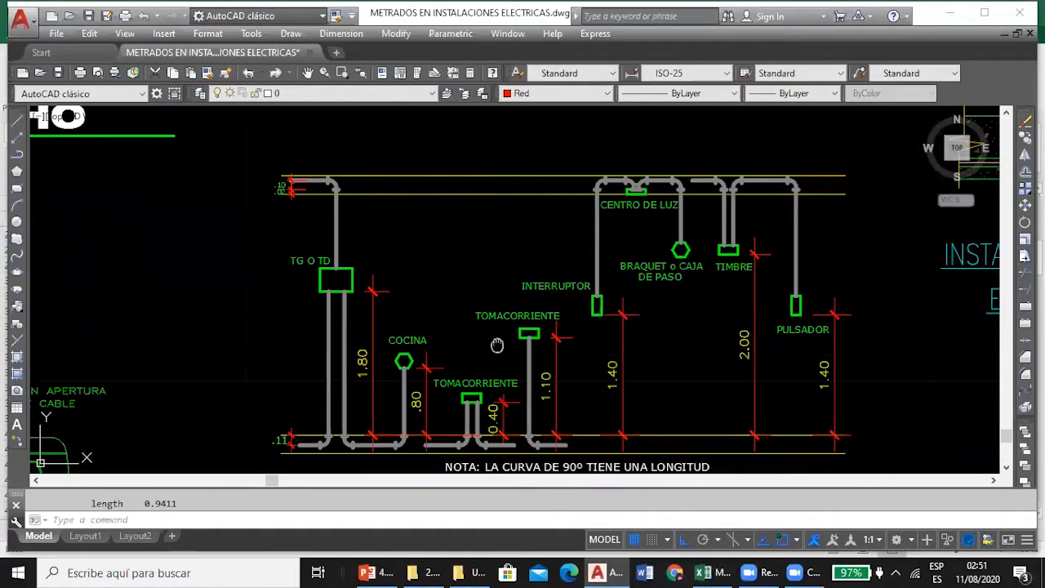
{"action": "scroll", "coordinate": [494, 354], "scroll_direction": "down", "scroll_amount": 6}
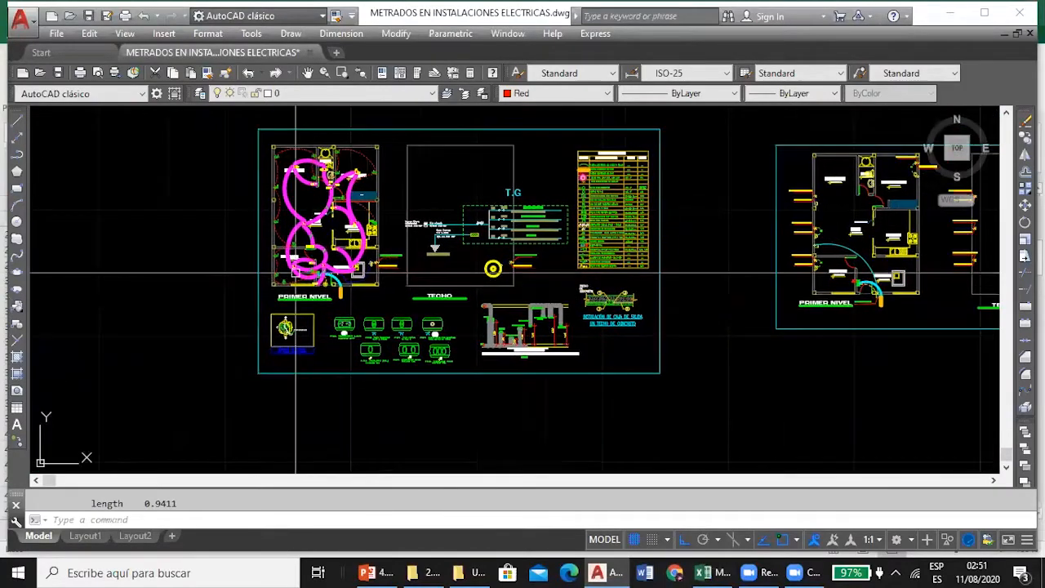
List the length of the lighting arc between the TG panel and light b on the PRIMER NIVEL plan.
{"action": "scroll", "coordinate": [329, 272], "scroll_direction": "up", "scroll_amount": 8}
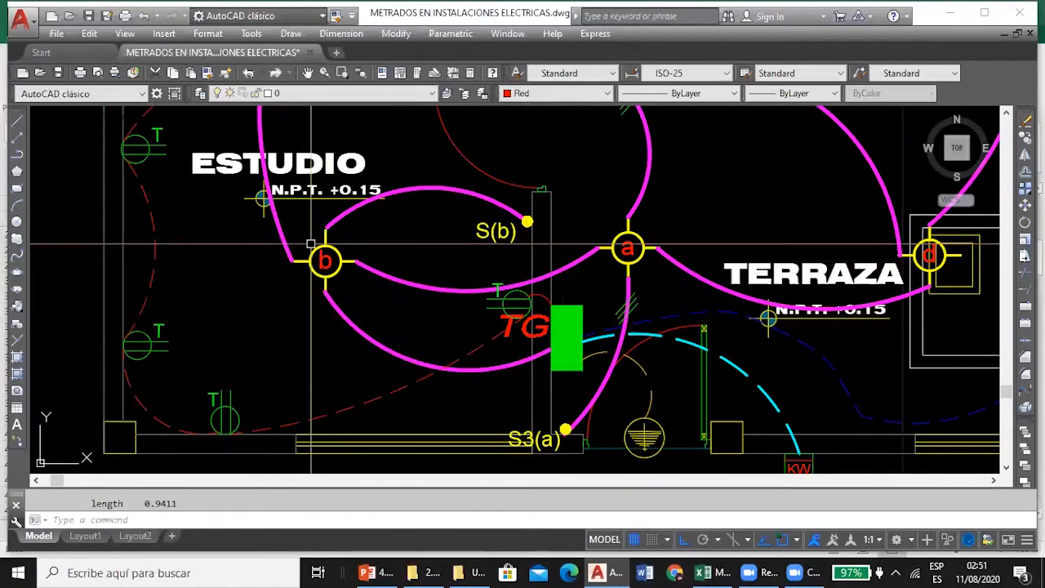
{"action": "left_click", "coordinate": [363, 337]}
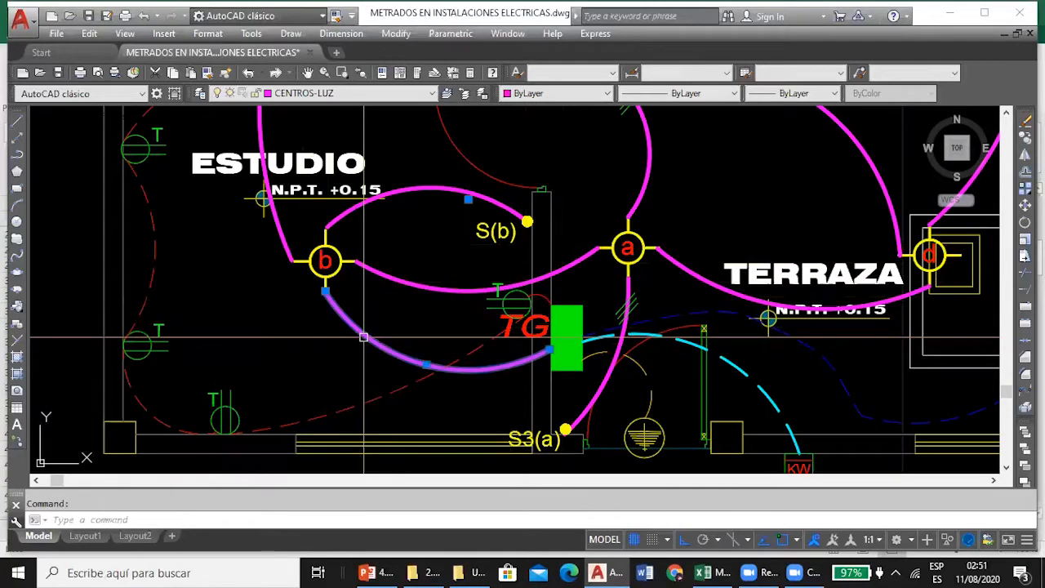
{"action": "type", "text": "li"}
{"action": "key", "text": "Return"}
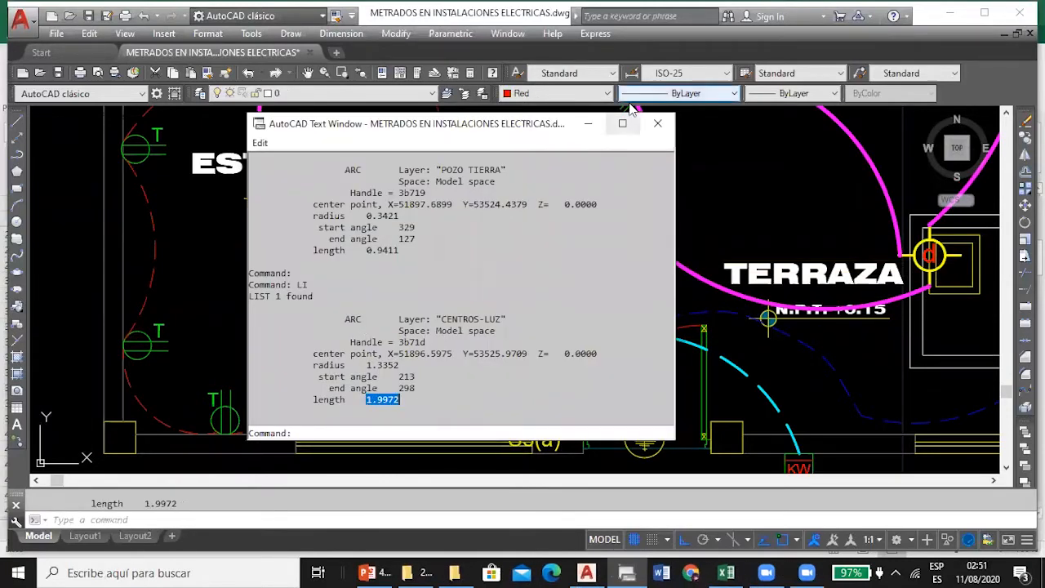
{"action": "left_click", "coordinate": [659, 124]}
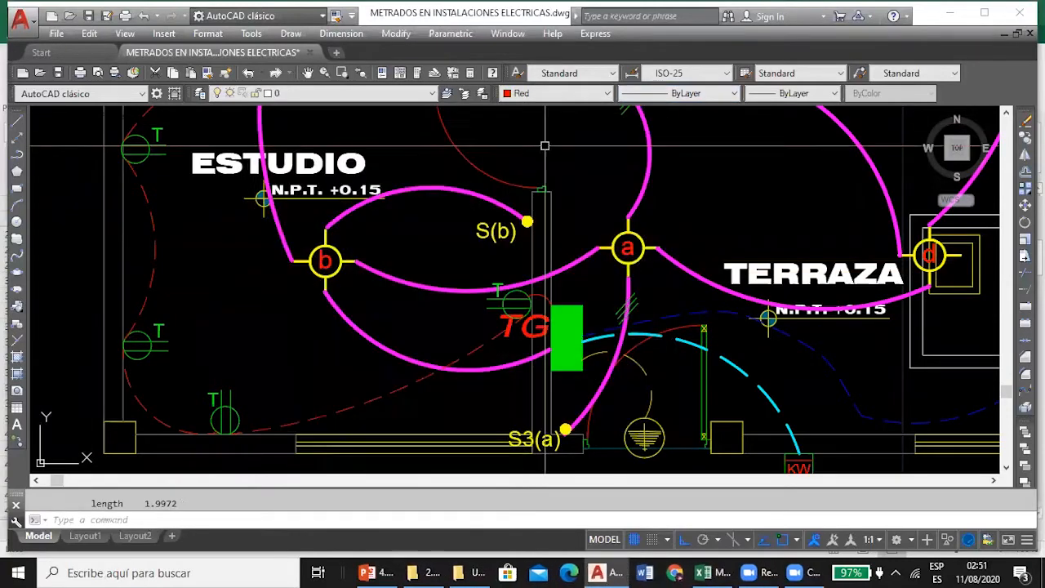
Check the first term of the D33 formula in Excel against the TG-to-light b arc, leaving the formula unedited.
{"action": "left_click", "coordinate": [726, 573]}
{"action": "left_click", "coordinate": [219, 133]}
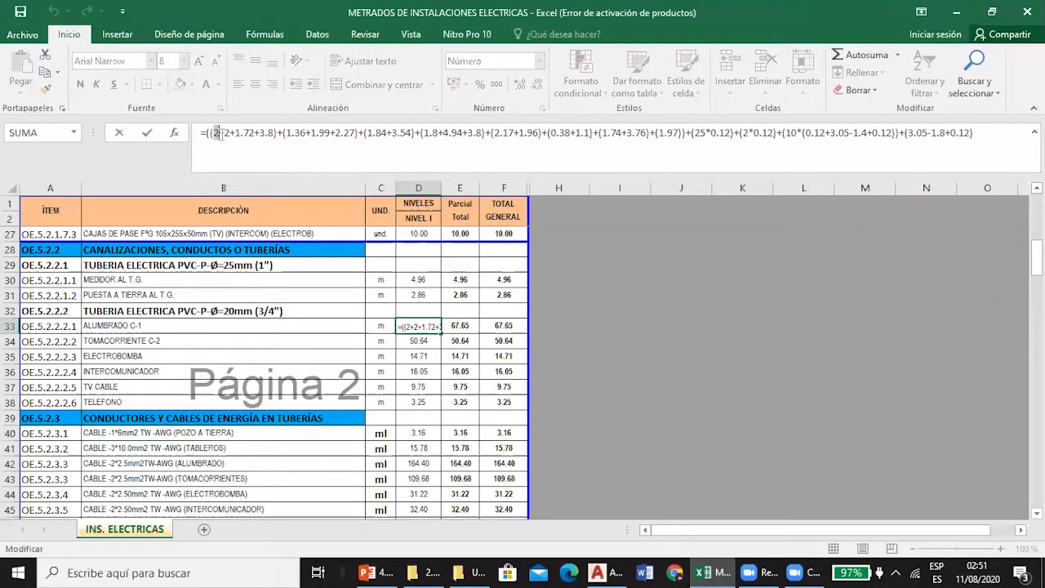
{"action": "key", "text": "Escape"}
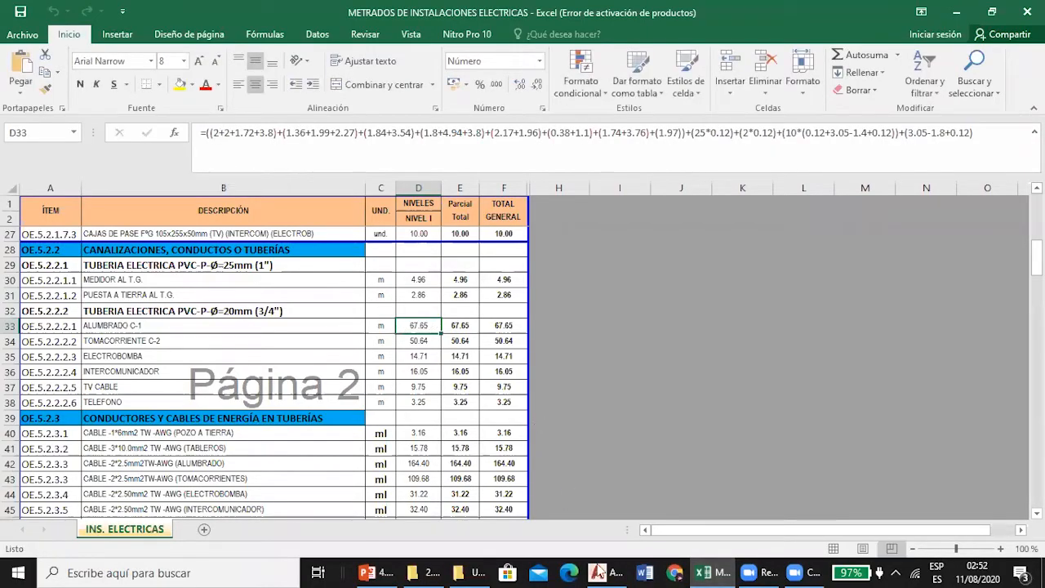
List the length of the lighting arc between lights b and a in AutoCAD.
{"action": "left_click", "coordinate": [600, 571]}
{"action": "scroll", "coordinate": [307, 261], "scroll_direction": "up", "scroll_amount": 4}
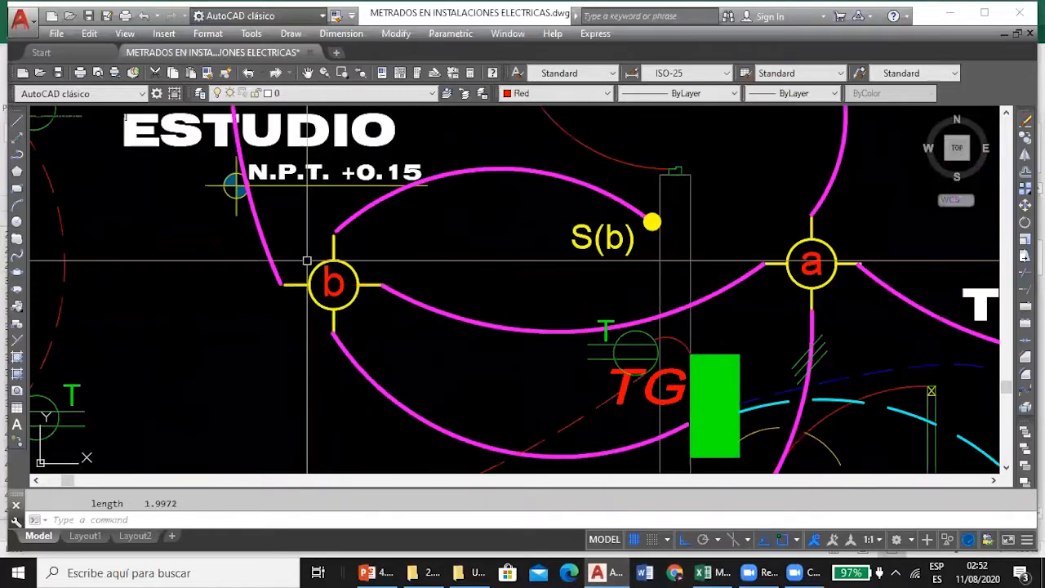
{"action": "scroll", "coordinate": [354, 315], "scroll_direction": "down", "scroll_amount": 2}
{"action": "left_click", "coordinate": [409, 312]}
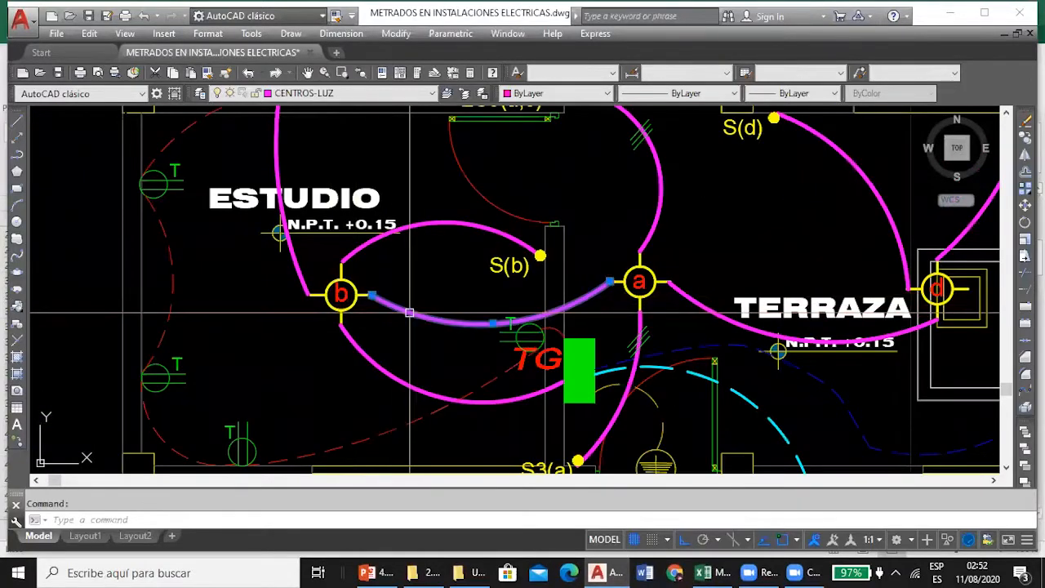
{"action": "type", "text": "li"}
{"action": "key", "text": "Return"}
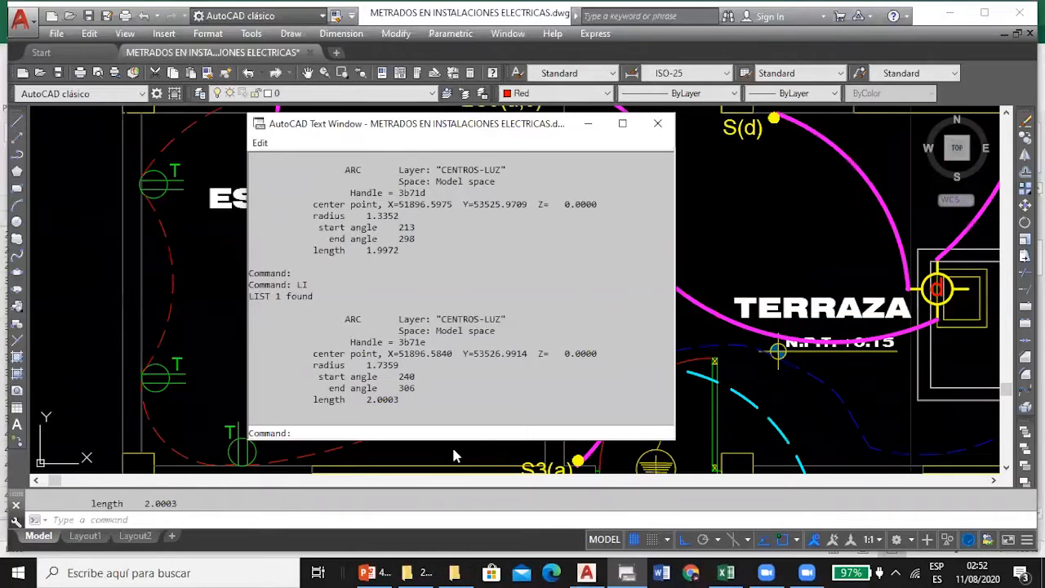
{"action": "left_click", "coordinate": [658, 123]}
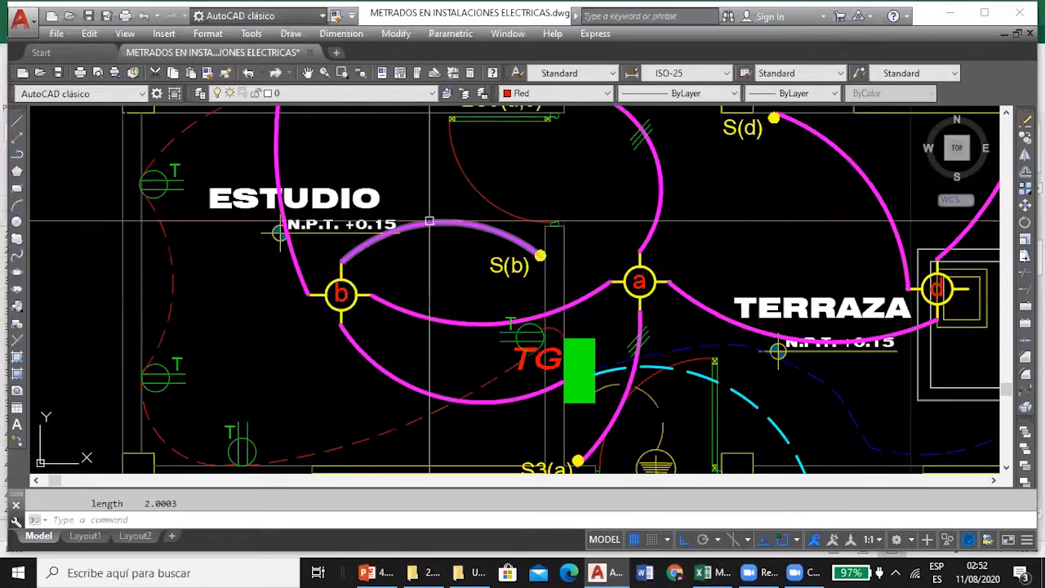
List the length of the lighting arc between light b and switch S(b) in the ESTUDIO.
{"action": "left_click", "coordinate": [430, 221]}
{"action": "key", "text": "Return"}
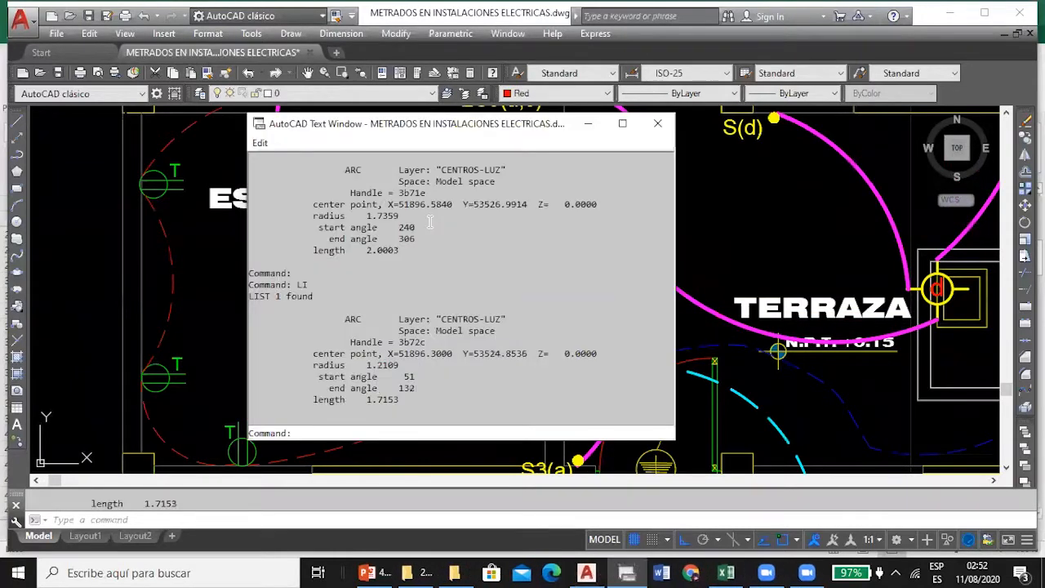
{"action": "left_click", "coordinate": [657, 125]}
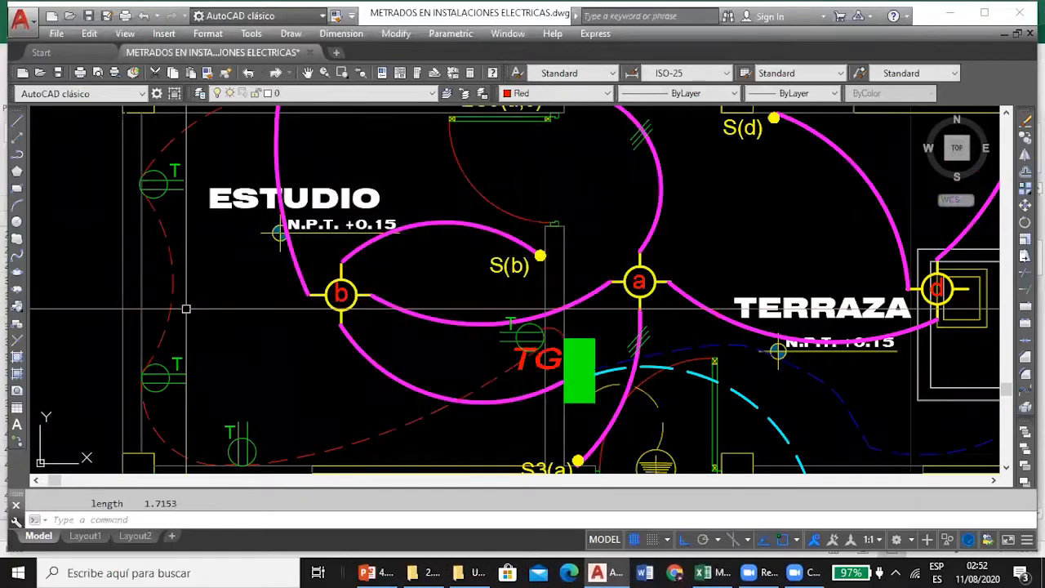
List the length of the lighting arc between lights b and c, and check the first group of the D33 formula in Excel against it.
{"action": "left_click", "coordinate": [295, 266]}
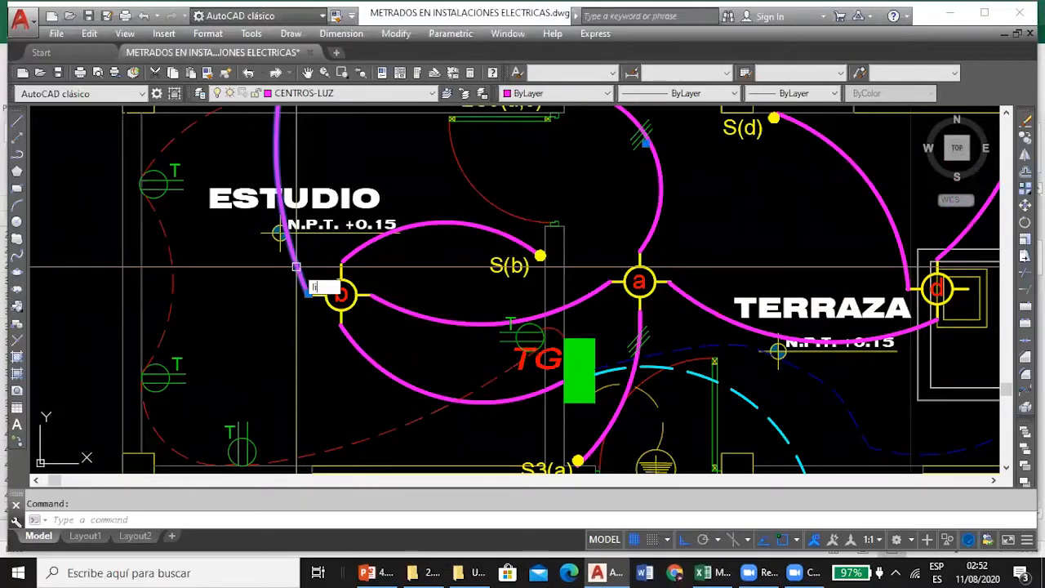
{"action": "key", "text": "Return"}
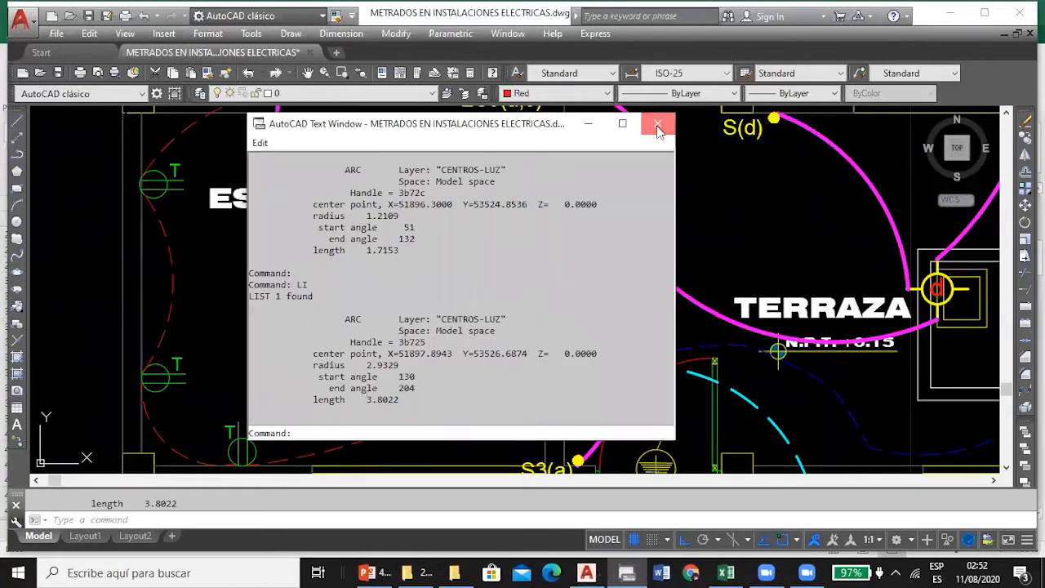
{"action": "left_click", "coordinate": [657, 125]}
{"action": "key", "text": "alt+Tab"}
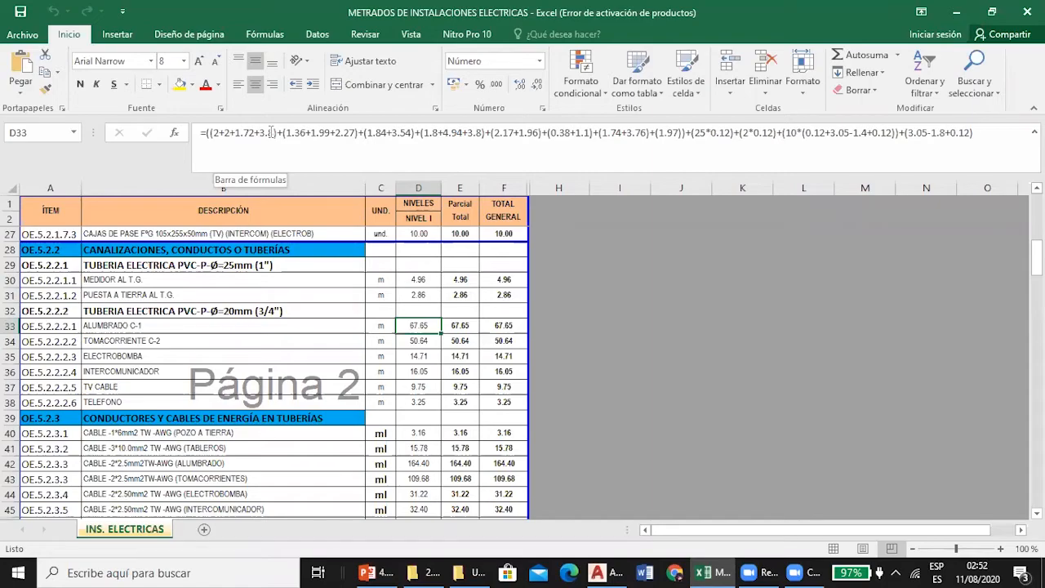
{"action": "left_click", "coordinate": [598, 572]}
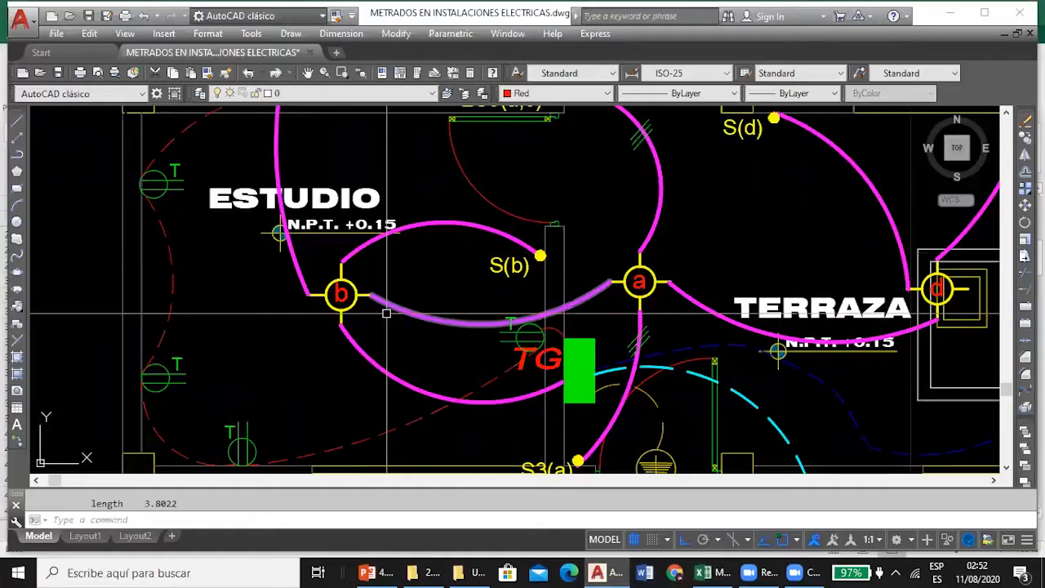
Examine the lighting arcs at lights f and h in AutoCAD, and compare them with the length terms of the D33 formula in Excel.
{"action": "scroll", "coordinate": [308, 288], "scroll_direction": "down", "scroll_amount": 2}
{"action": "scroll", "coordinate": [308, 288], "scroll_direction": "up", "scroll_amount": 4}
{"action": "scroll", "coordinate": [308, 287], "scroll_direction": "down", "scroll_amount": 1}
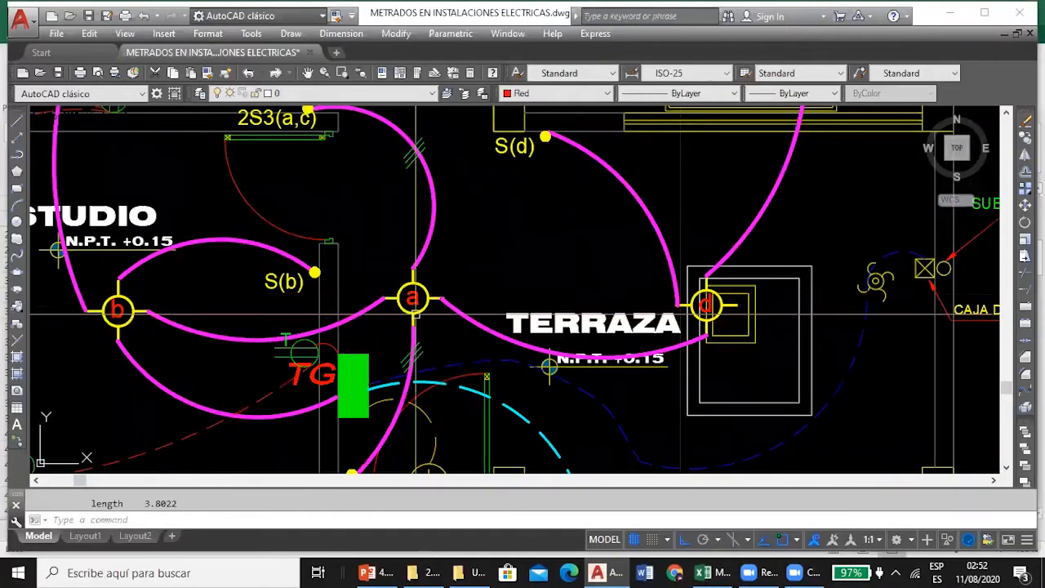
{"action": "scroll", "coordinate": [315, 299], "scroll_direction": "down", "scroll_amount": 3}
{"action": "scroll", "coordinate": [381, 225], "scroll_direction": "up", "scroll_amount": 4}
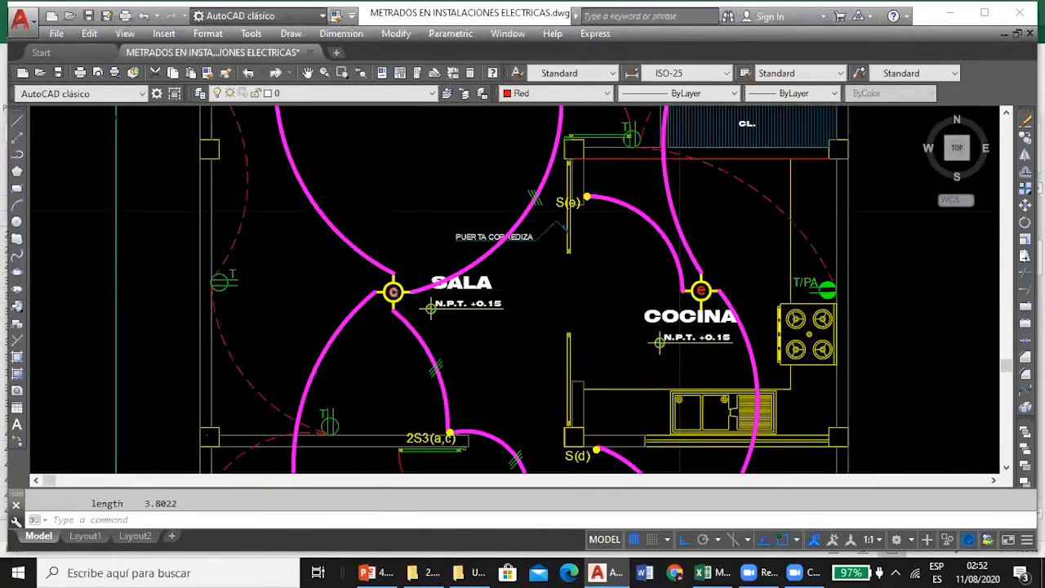
{"action": "scroll", "coordinate": [430, 308], "scroll_direction": "down", "scroll_amount": 4}
{"action": "scroll", "coordinate": [353, 143], "scroll_direction": "up", "scroll_amount": 4}
{"action": "left_click", "coordinate": [458, 195]}
{"action": "left_click", "coordinate": [408, 292]}
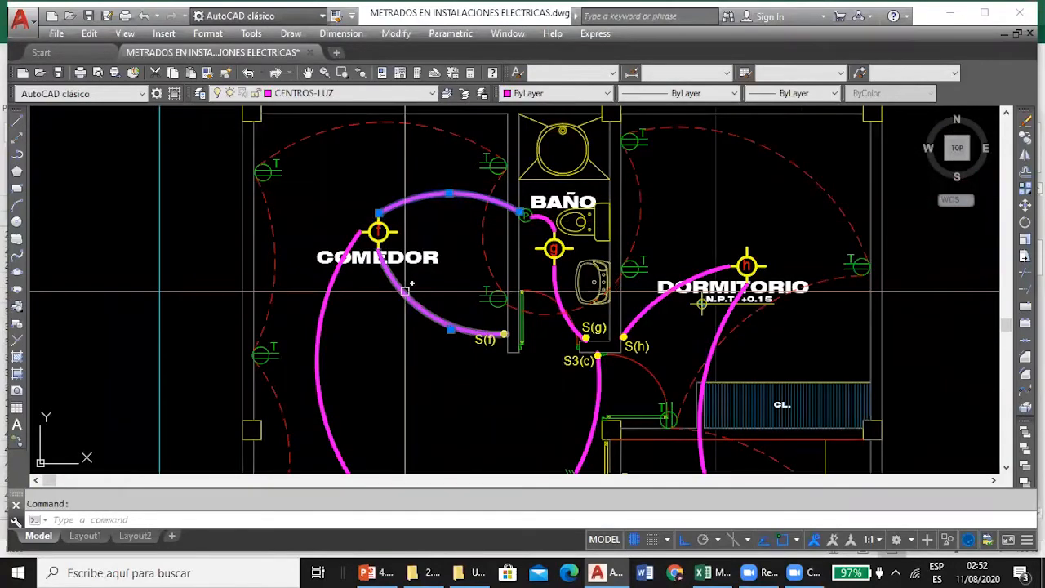
{"action": "left_click", "coordinate": [325, 299]}
{"action": "key", "text": "Escape"}
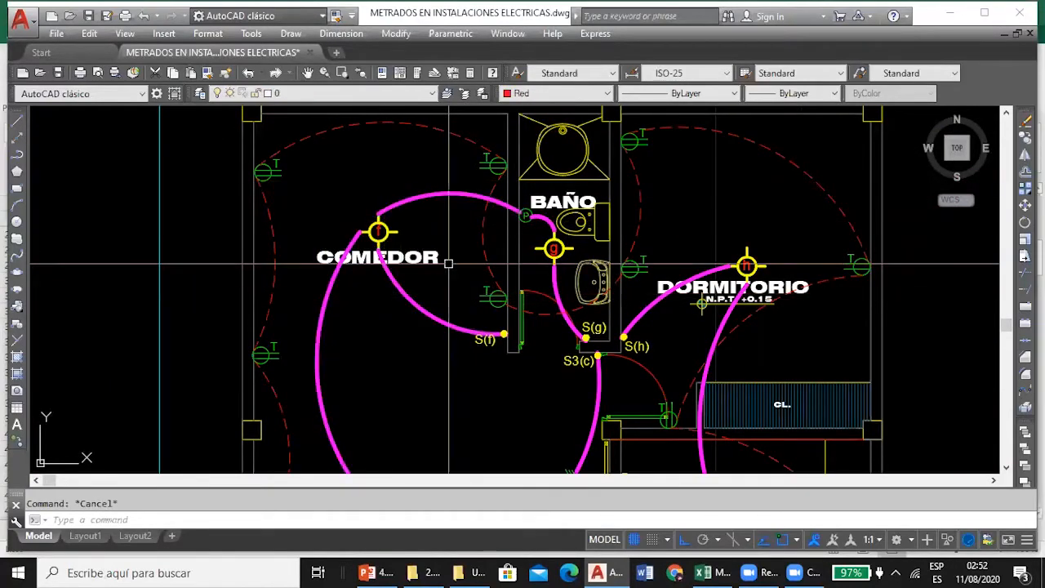
{"action": "left_click", "coordinate": [701, 275]}
{"action": "key", "text": "Escape"}
{"action": "left_click", "coordinate": [727, 319]}
{"action": "key", "text": "Escape"}
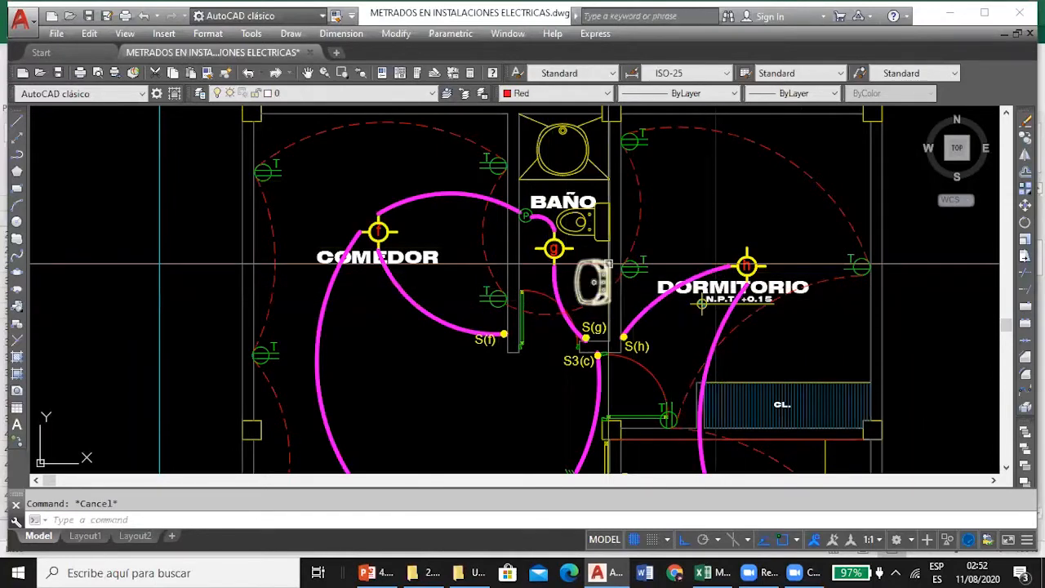
{"action": "left_click", "coordinate": [704, 572]}
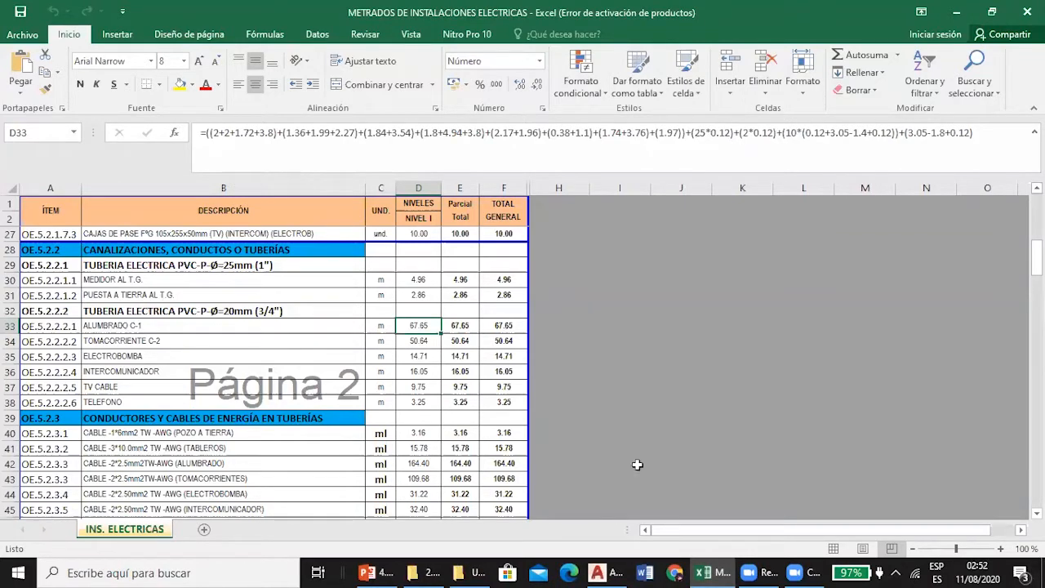
Examine the conduit bend entering the CENTRO DE LUZ in the lighting and outlet network detail in AutoCAD.
{"action": "left_click", "coordinate": [616, 570]}
{"action": "scroll", "coordinate": [429, 293], "scroll_direction": "down", "scroll_amount": 5}
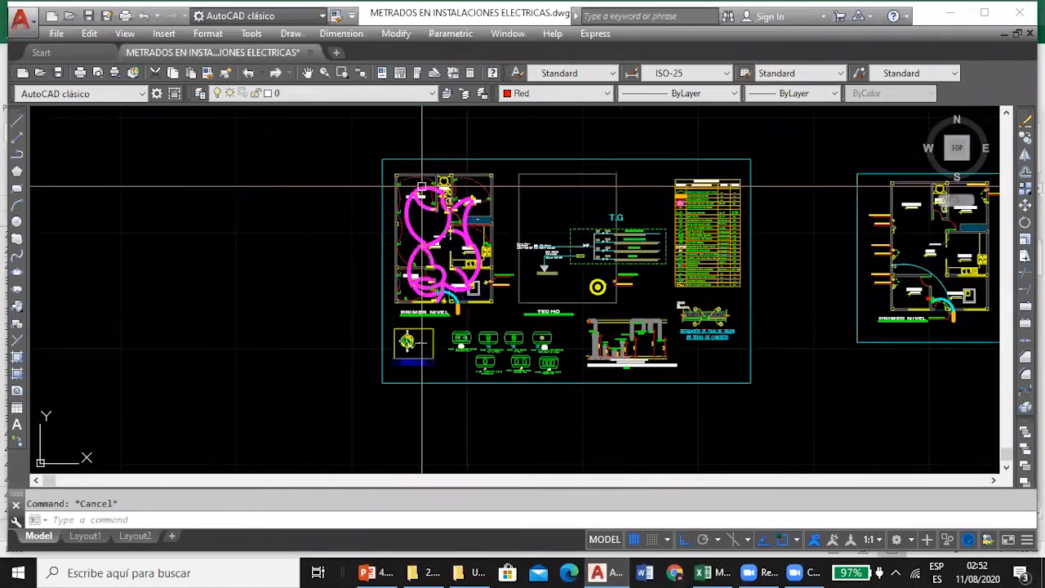
{"action": "scroll", "coordinate": [429, 292], "scroll_direction": "up", "scroll_amount": 3}
{"action": "scroll", "coordinate": [513, 221], "scroll_direction": "down", "scroll_amount": 5}
{"action": "scroll", "coordinate": [564, 291], "scroll_direction": "up", "scroll_amount": 8}
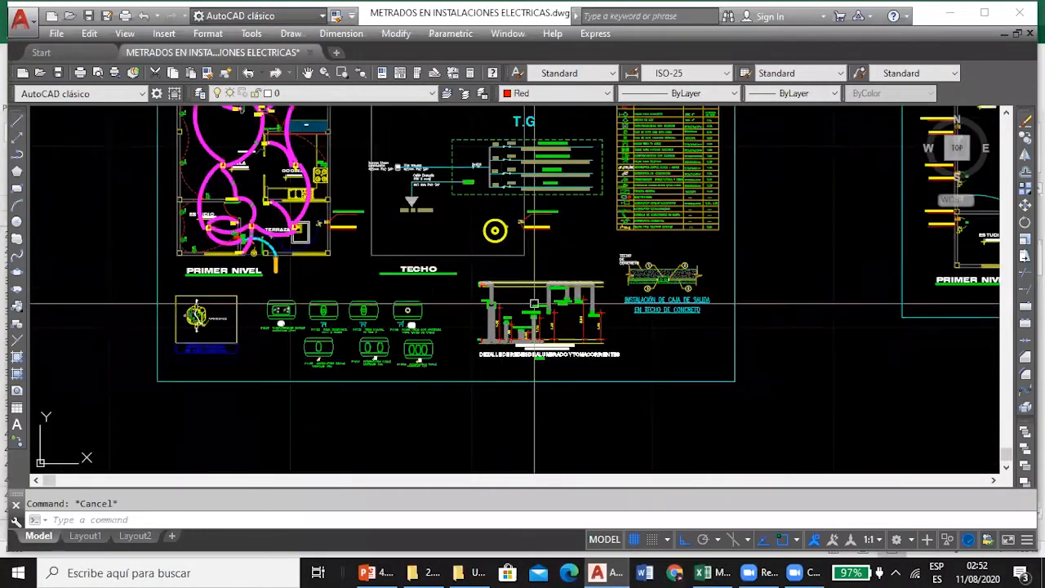
{"action": "scroll", "coordinate": [564, 291], "scroll_direction": "up", "scroll_amount": 5}
{"action": "scroll", "coordinate": [562, 286], "scroll_direction": "up", "scroll_amount": 3}
{"action": "scroll", "coordinate": [465, 256], "scroll_direction": "up", "scroll_amount": 2}
{"action": "scroll", "coordinate": [465, 256], "scroll_direction": "down", "scroll_amount": 2}
{"action": "left_click", "coordinate": [499, 221]}
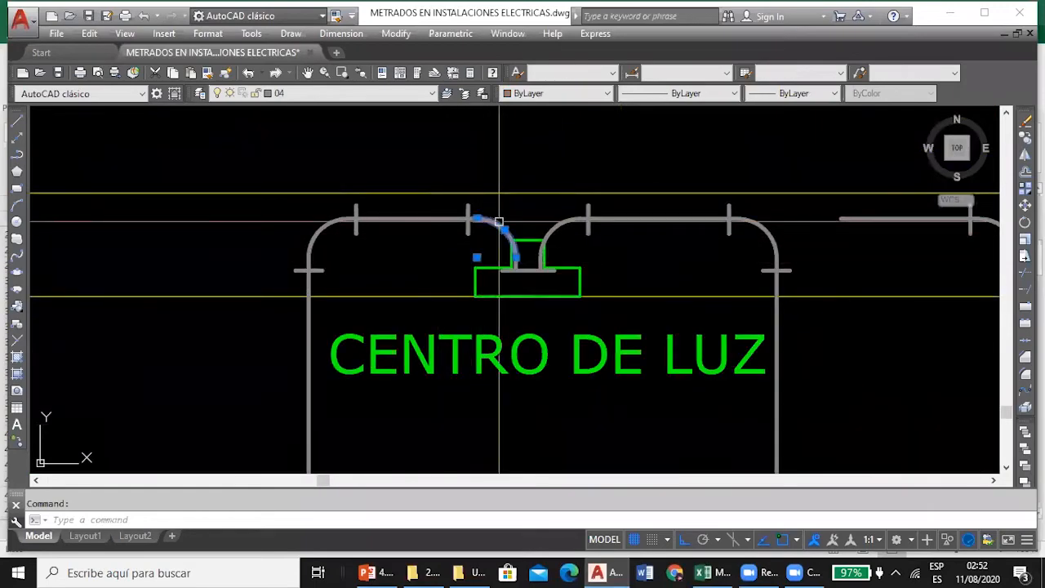
{"action": "key", "text": "Escape"}
{"action": "scroll", "coordinate": [230, 186], "scroll_direction": "down", "scroll_amount": 8}
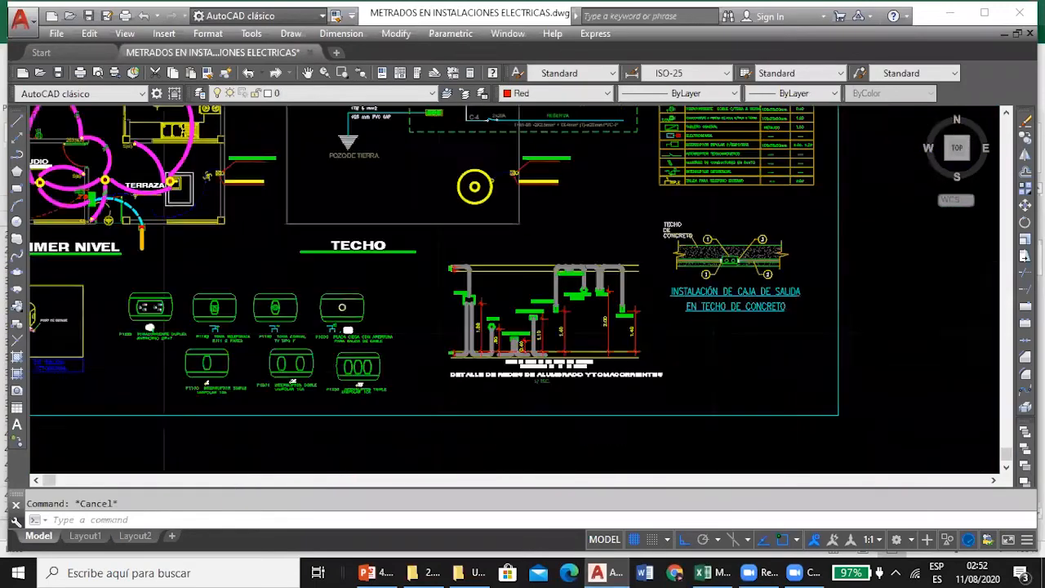
Examine the conduit connections at each light point on the PRIMER NIVEL plan, from light b through to lights f, g and h.
{"action": "scroll", "coordinate": [230, 187], "scroll_direction": "up", "scroll_amount": 3}
{"action": "scroll", "coordinate": [230, 186], "scroll_direction": "up", "scroll_amount": 3}
{"action": "scroll", "coordinate": [288, 313], "scroll_direction": "down", "scroll_amount": 2}
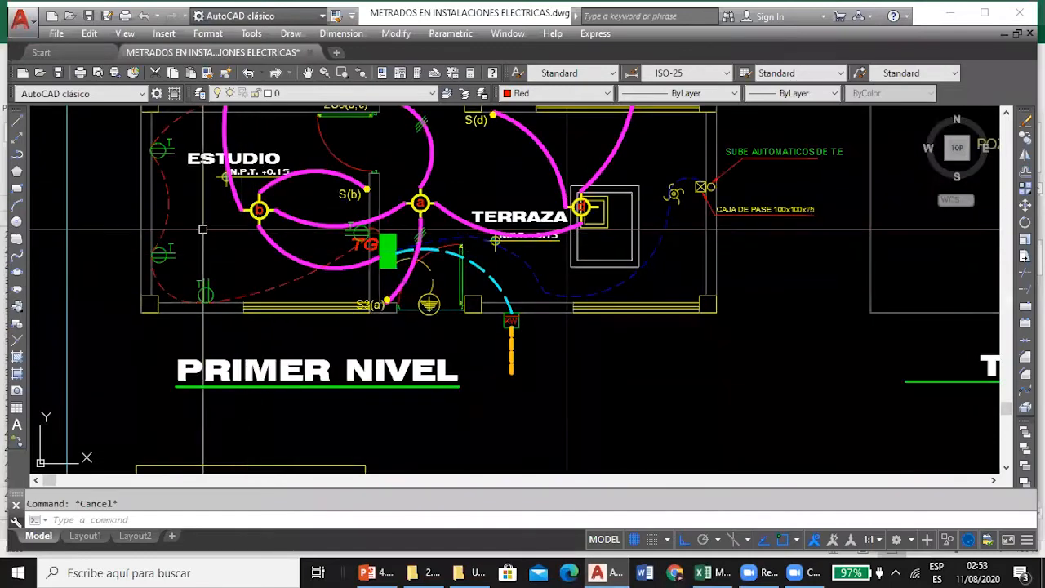
{"action": "scroll", "coordinate": [318, 282], "scroll_direction": "up", "scroll_amount": 4}
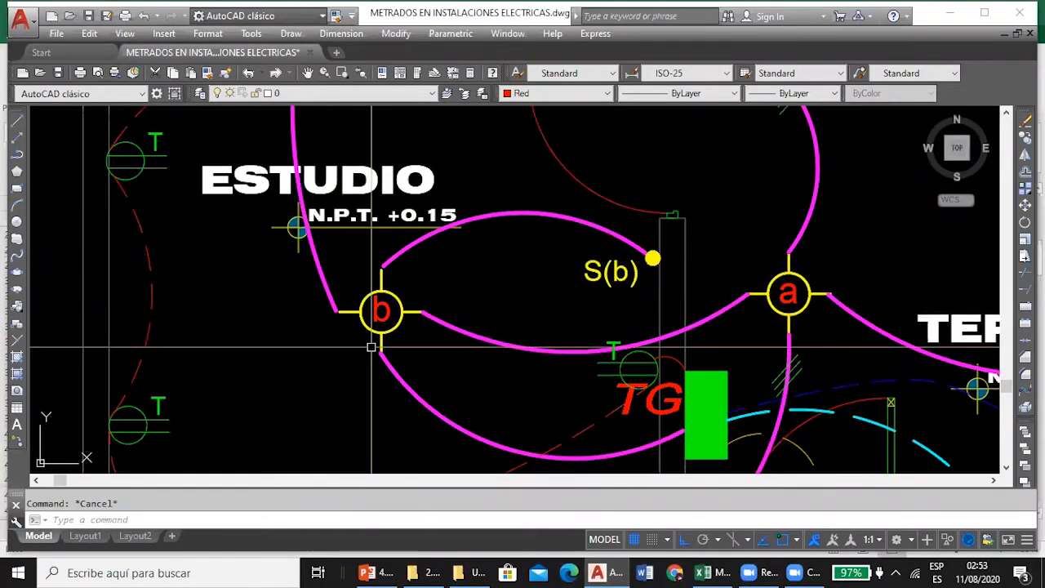
{"action": "scroll", "coordinate": [366, 307], "scroll_direction": "down", "scroll_amount": 2}
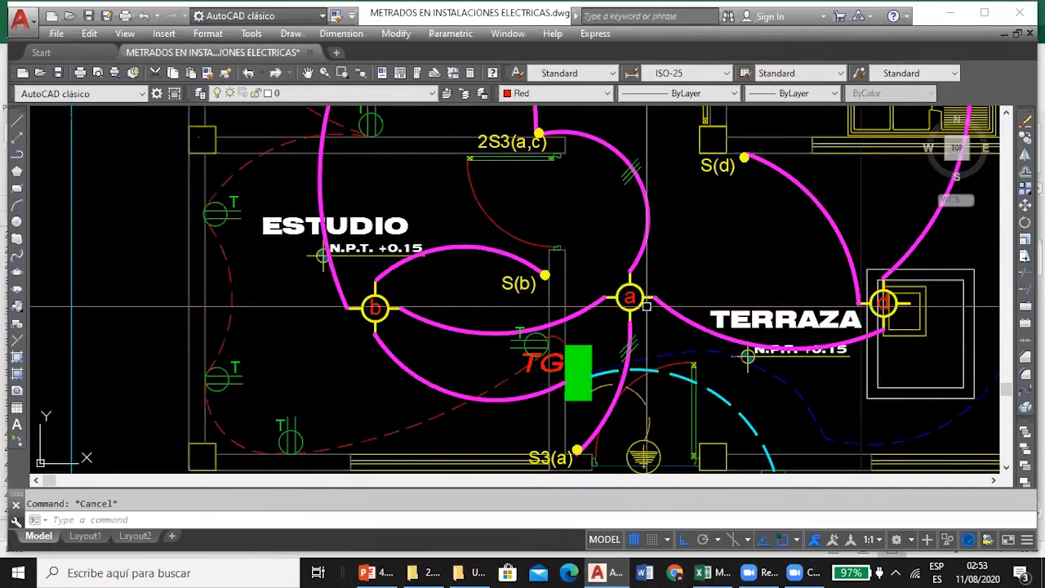
{"action": "scroll", "coordinate": [657, 372], "scroll_direction": "down", "scroll_amount": 4}
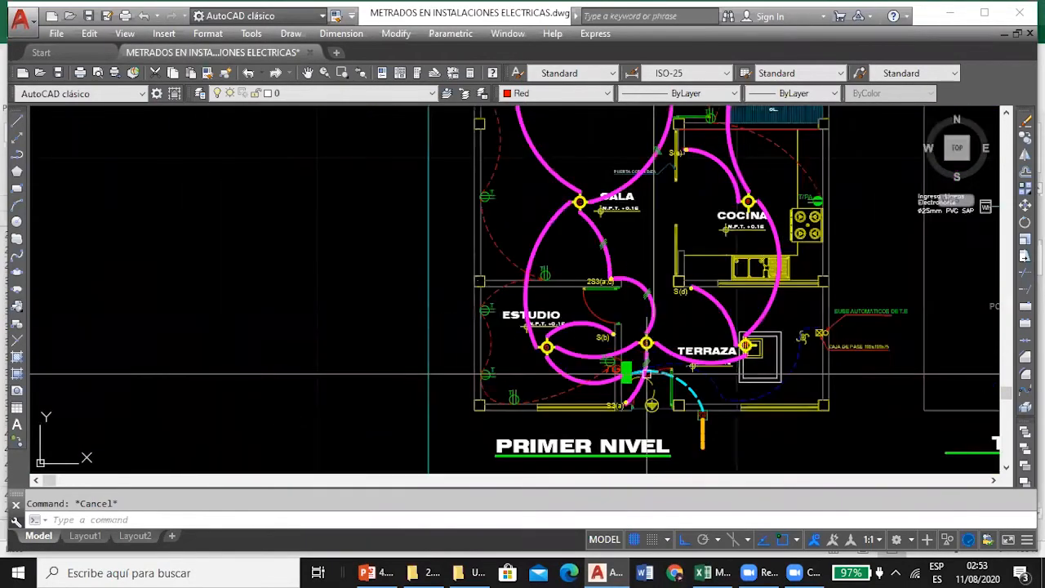
{"action": "left_click_drag", "start_coordinate": [697, 213], "coordinate": [593, 279]}
{"action": "scroll", "coordinate": [637, 267], "scroll_direction": "up", "scroll_amount": 8}
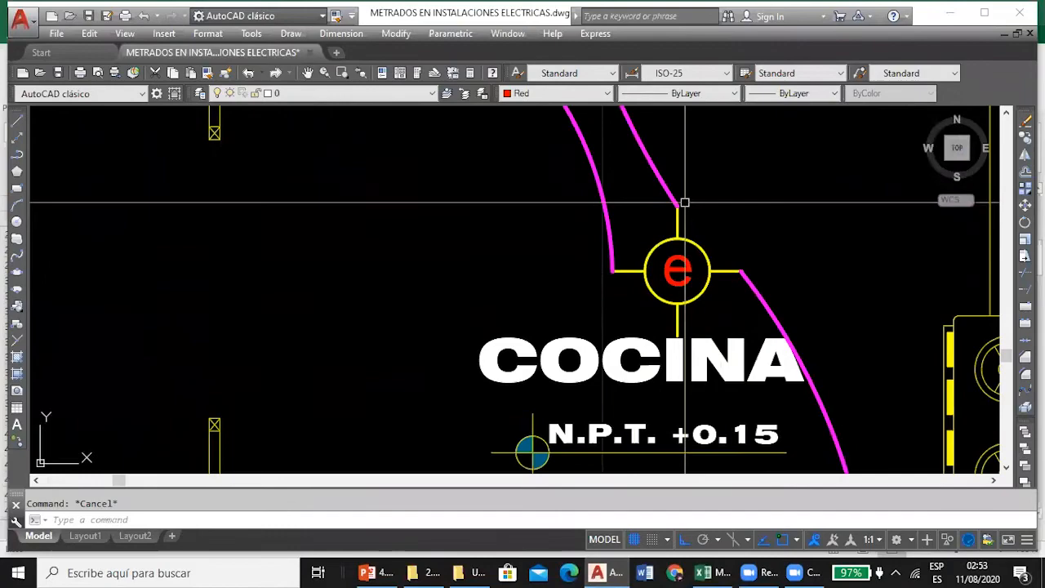
{"action": "scroll", "coordinate": [638, 268], "scroll_direction": "down", "scroll_amount": 4}
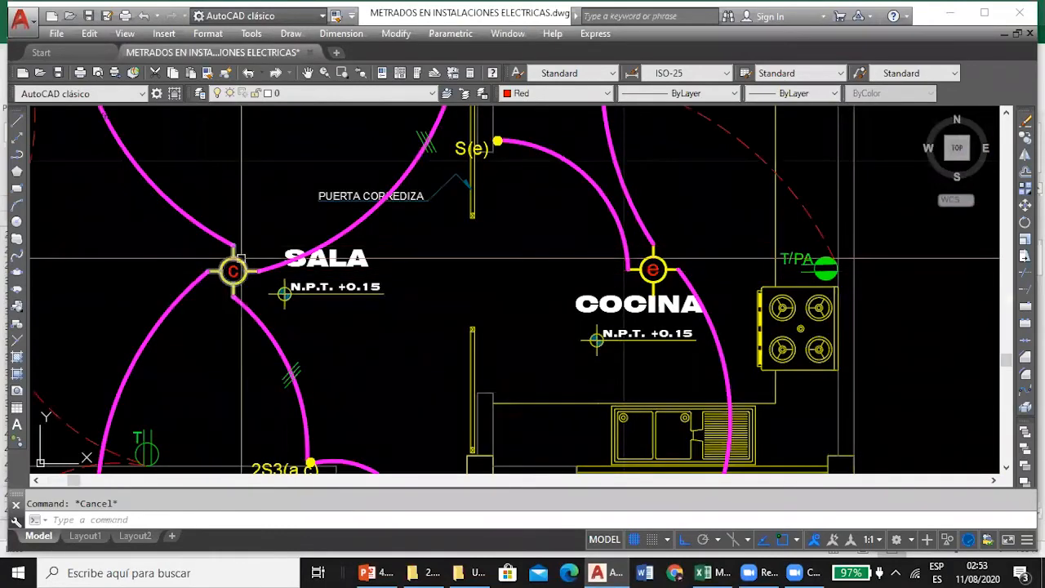
{"action": "scroll", "coordinate": [442, 371], "scroll_direction": "down", "scroll_amount": 4}
{"action": "scroll", "coordinate": [507, 240], "scroll_direction": "up", "scroll_amount": 3}
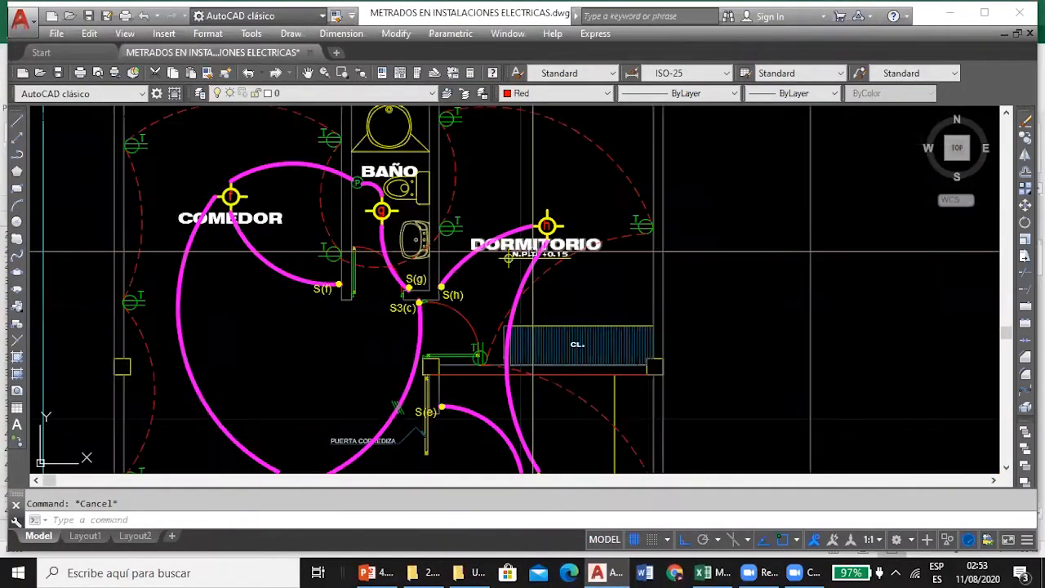
{"action": "scroll", "coordinate": [376, 241], "scroll_direction": "up", "scroll_amount": 5}
{"action": "scroll", "coordinate": [412, 246], "scroll_direction": "down", "scroll_amount": 2}
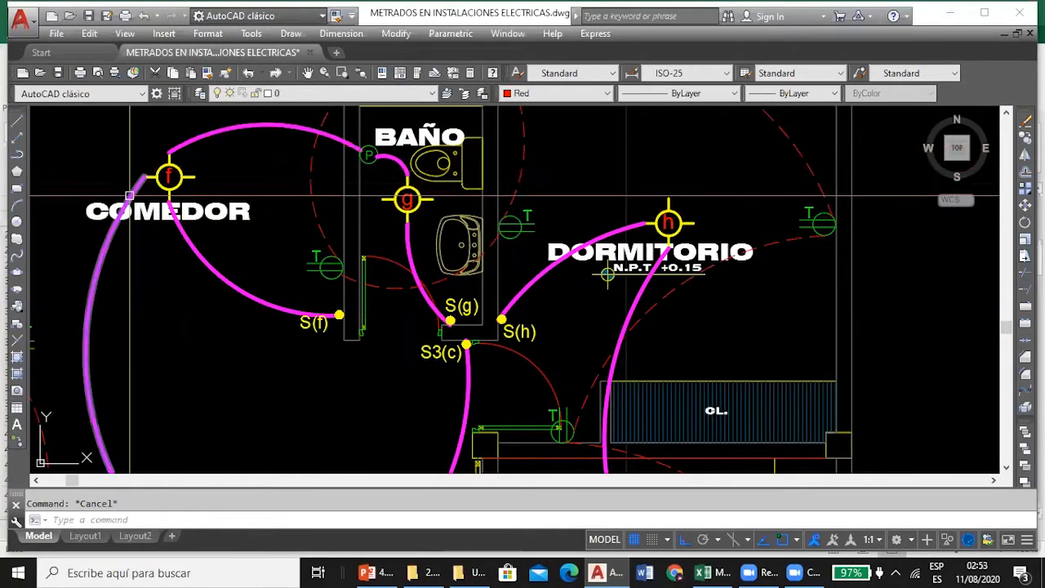
{"action": "mouse_move", "coordinate": [129, 196]}
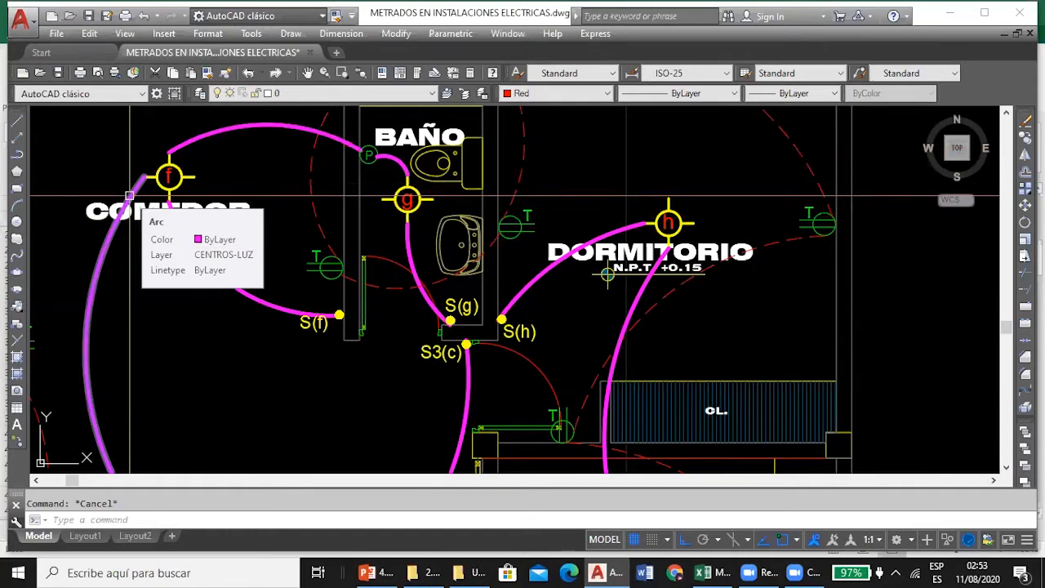
Check the (25*0.12) term of the D33 formula in Excel, leaving the formula unedited.
{"action": "left_click", "coordinate": [710, 572]}
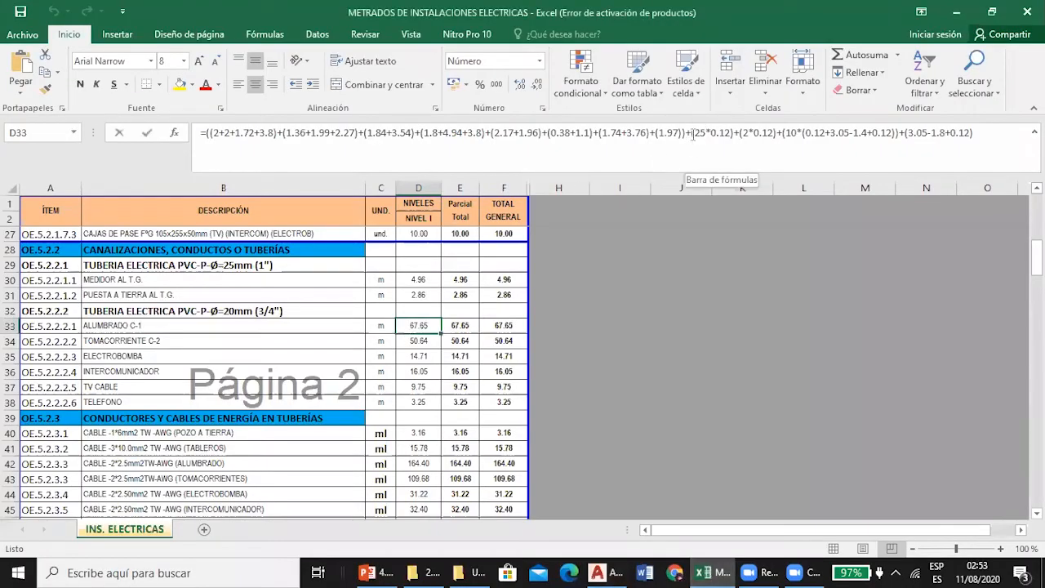
{"action": "left_click", "coordinate": [733, 132]}
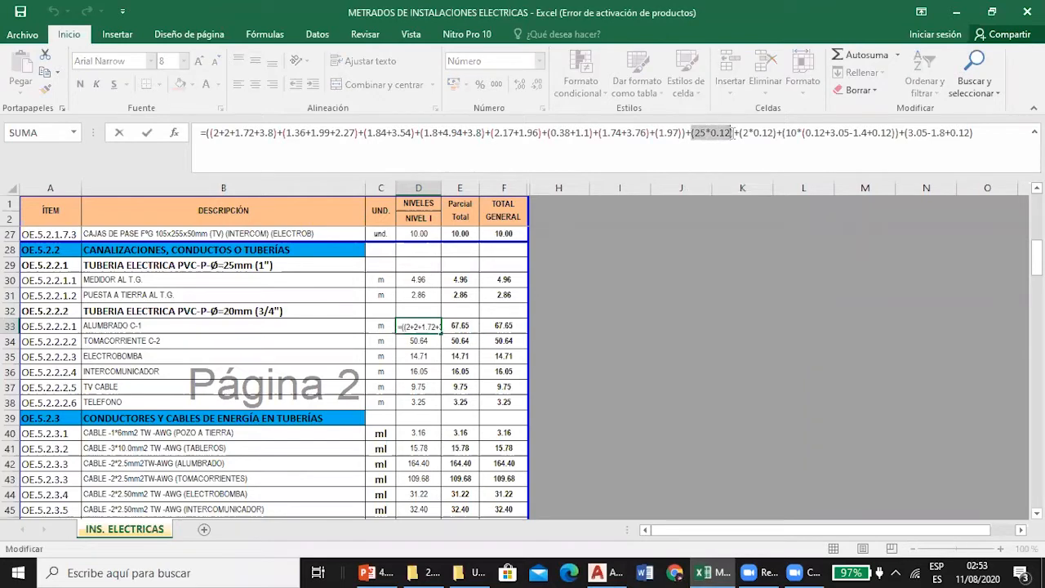
{"action": "key", "text": "Escape"}
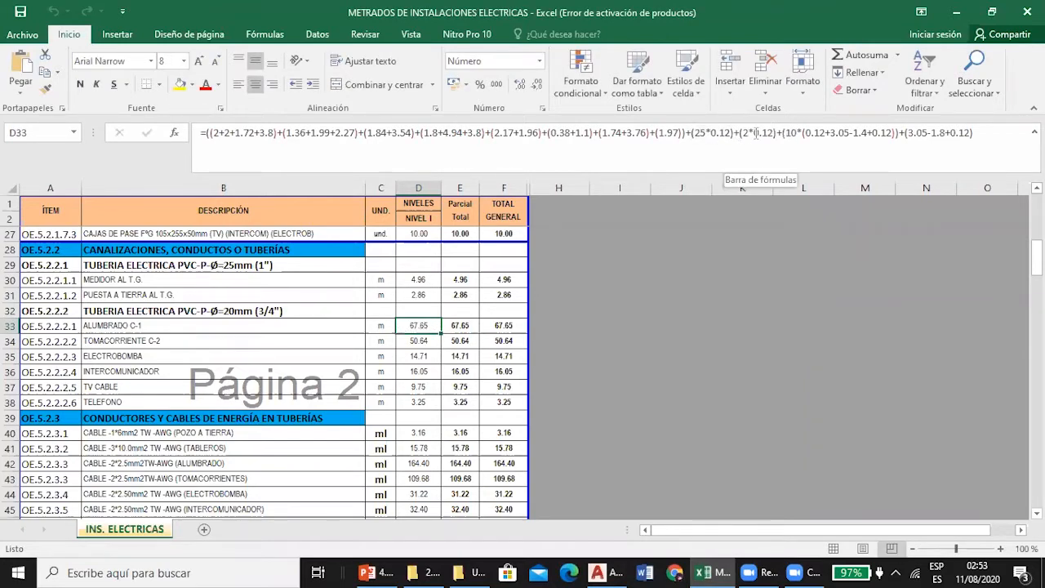
Examine the pass box P between lights f and g at the BAÑO in the AutoCAD plan.
{"action": "left_click", "coordinate": [619, 569]}
{"action": "scroll", "coordinate": [449, 226], "scroll_direction": "up", "scroll_amount": 4}
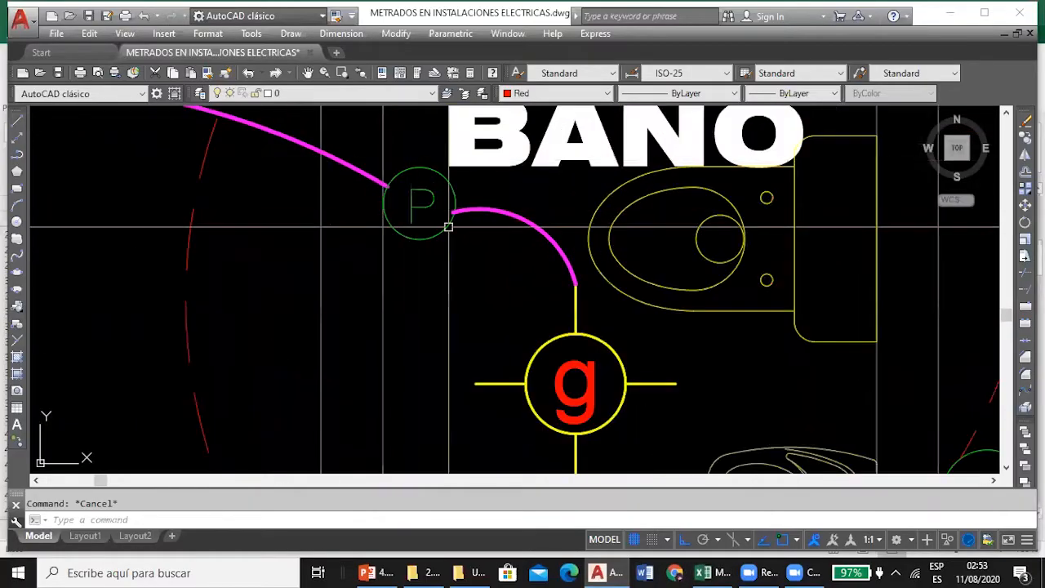
{"action": "scroll", "coordinate": [411, 201], "scroll_direction": "down", "scroll_amount": 4}
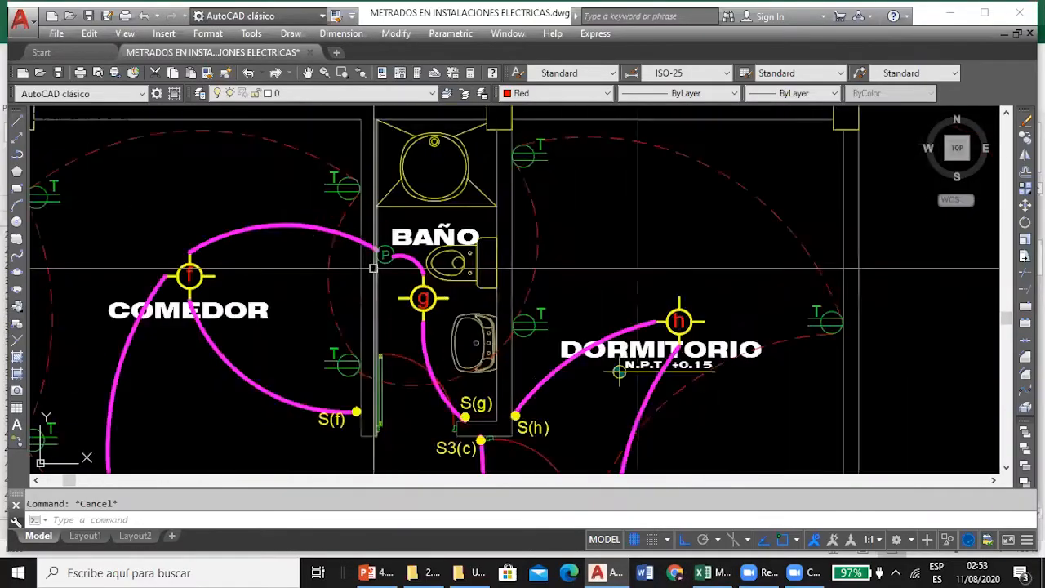
Examine the CAJA DE PASO in the switch and light point section detail, selecting the two conduit bends that enter the box.
{"action": "scroll", "coordinate": [373, 267], "scroll_direction": "down", "scroll_amount": 5}
{"action": "left_click_drag", "start_coordinate": [466, 148], "coordinate": [430, 313]}
{"action": "left_click_drag", "start_coordinate": [488, 182], "coordinate": [264, 369]}
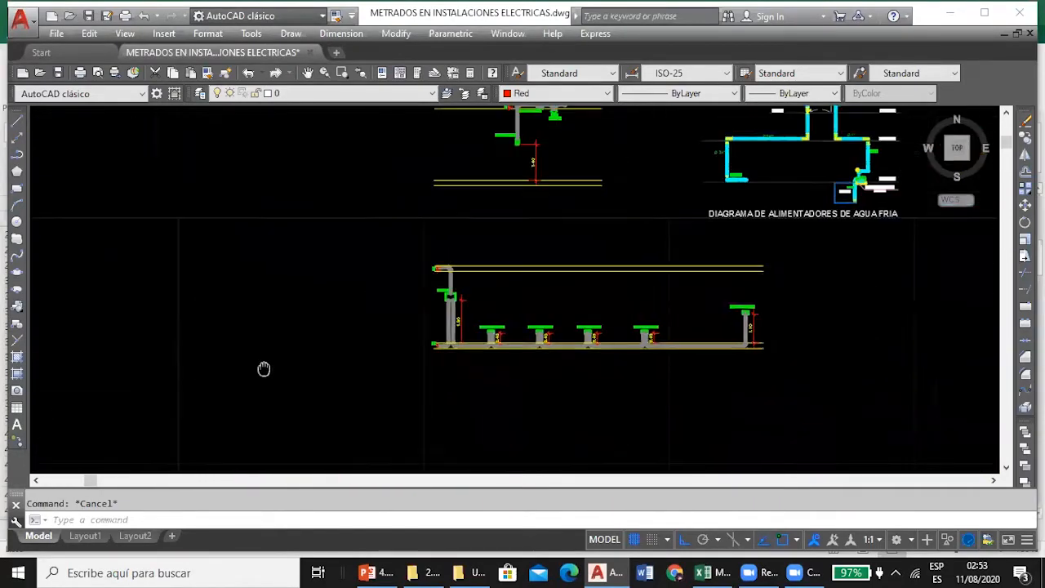
{"action": "scroll", "coordinate": [362, 292], "scroll_direction": "up", "scroll_amount": 3}
{"action": "scroll", "coordinate": [432, 169], "scroll_direction": "up", "scroll_amount": 2}
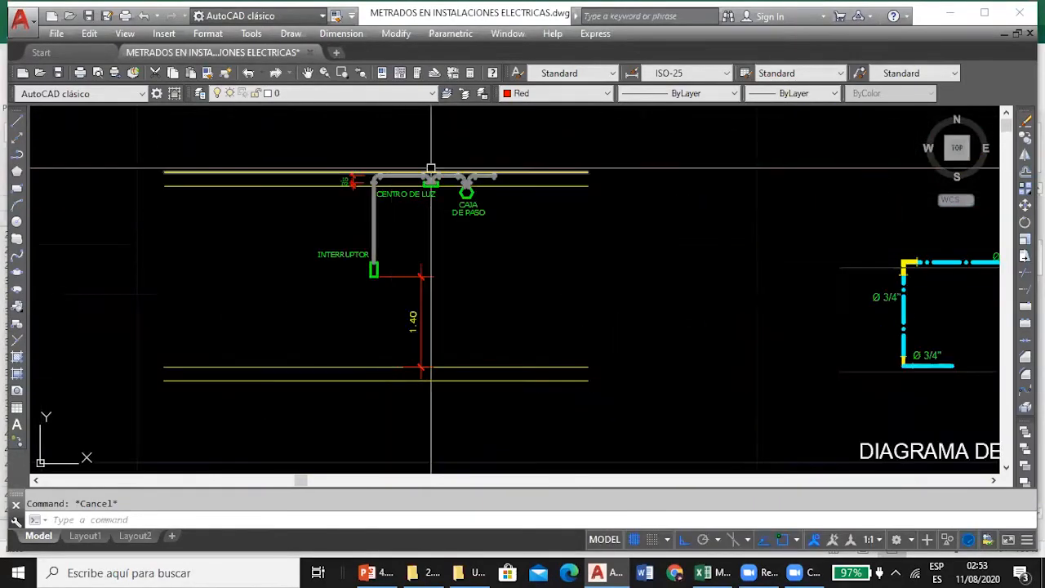
{"action": "scroll", "coordinate": [431, 169], "scroll_direction": "up", "scroll_amount": 6}
{"action": "scroll", "coordinate": [450, 175], "scroll_direction": "down", "scroll_amount": 2}
{"action": "scroll", "coordinate": [405, 198], "scroll_direction": "up", "scroll_amount": 1}
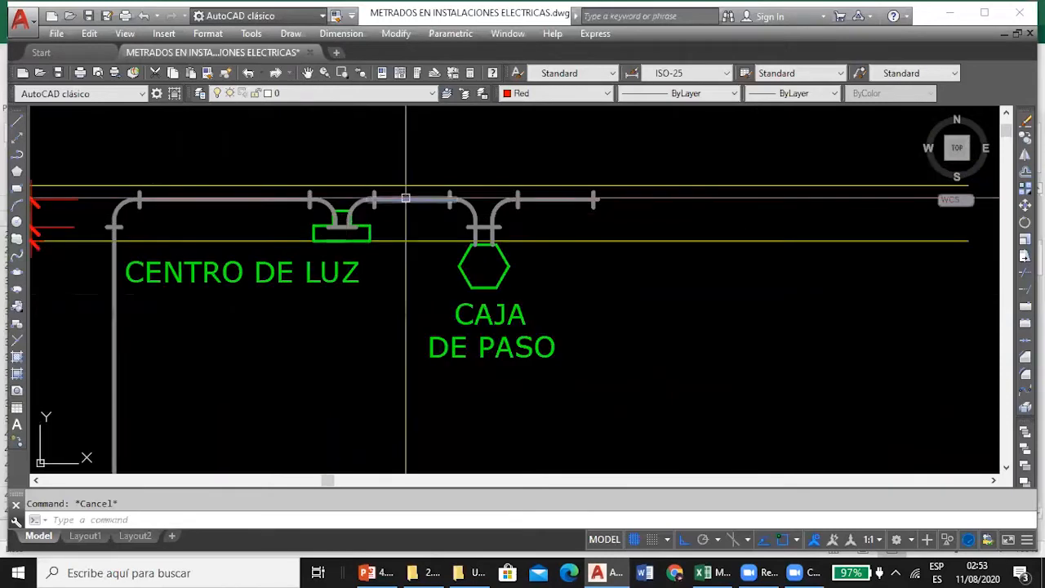
{"action": "scroll", "coordinate": [406, 198], "scroll_direction": "up", "scroll_amount": 2}
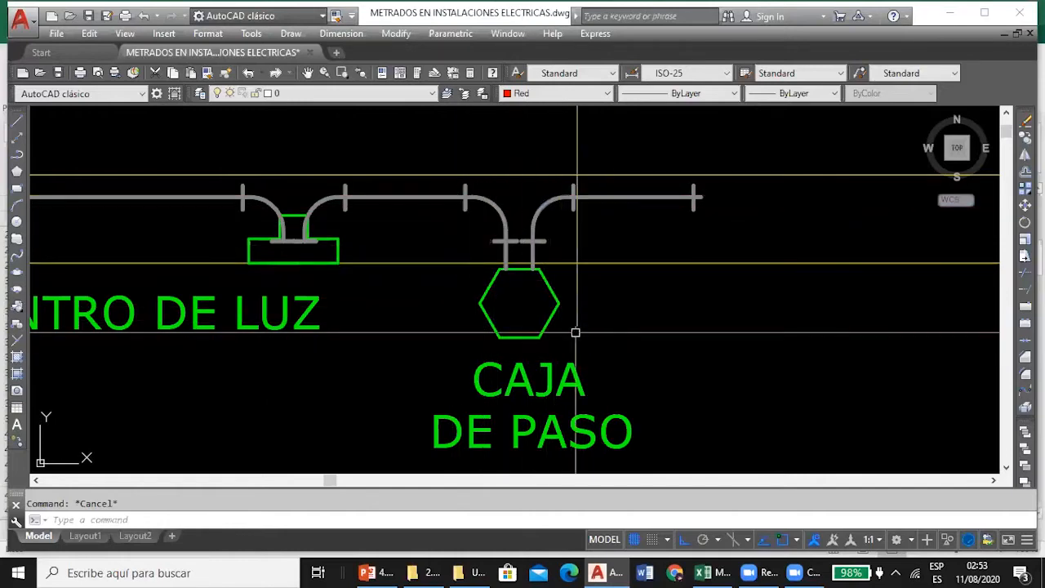
{"action": "left_click", "coordinate": [500, 209]}
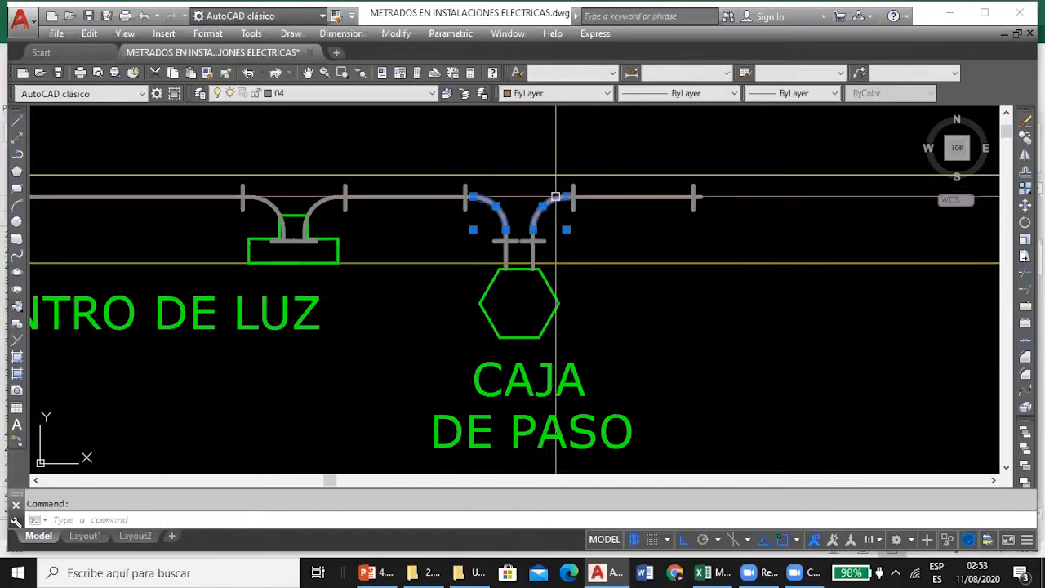
Examine the conduit run between INTERRUPTOR and CENTRO DE LUZ in the AutoCAD section detail, selecting its horizontal segment and the bend above the switch.
{"action": "key", "text": "Escape"}
{"action": "left_click", "coordinate": [704, 573]}
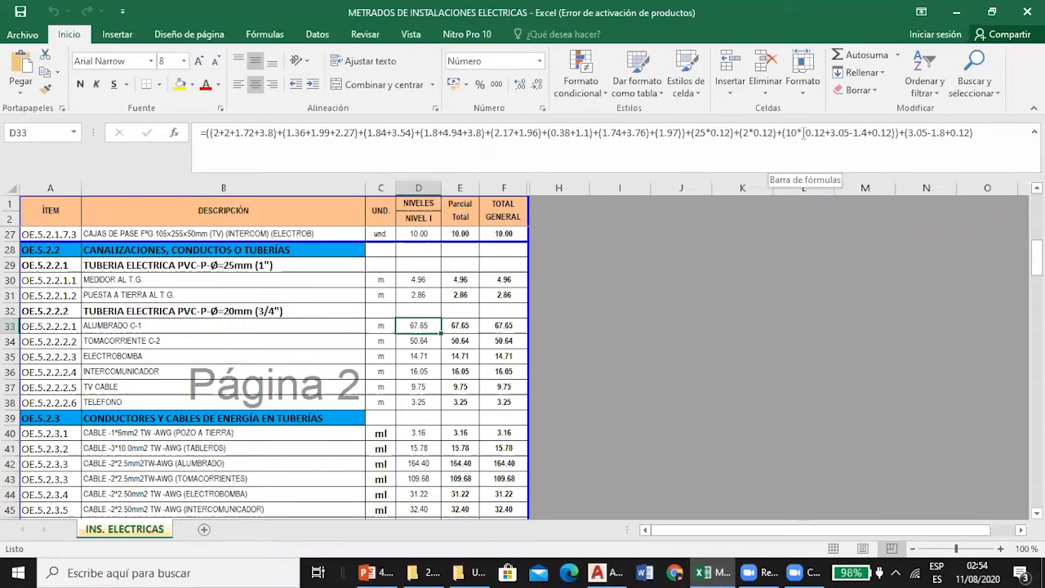
{"action": "left_click", "coordinate": [600, 572]}
{"action": "scroll", "coordinate": [434, 313], "scroll_direction": "down", "scroll_amount": 5}
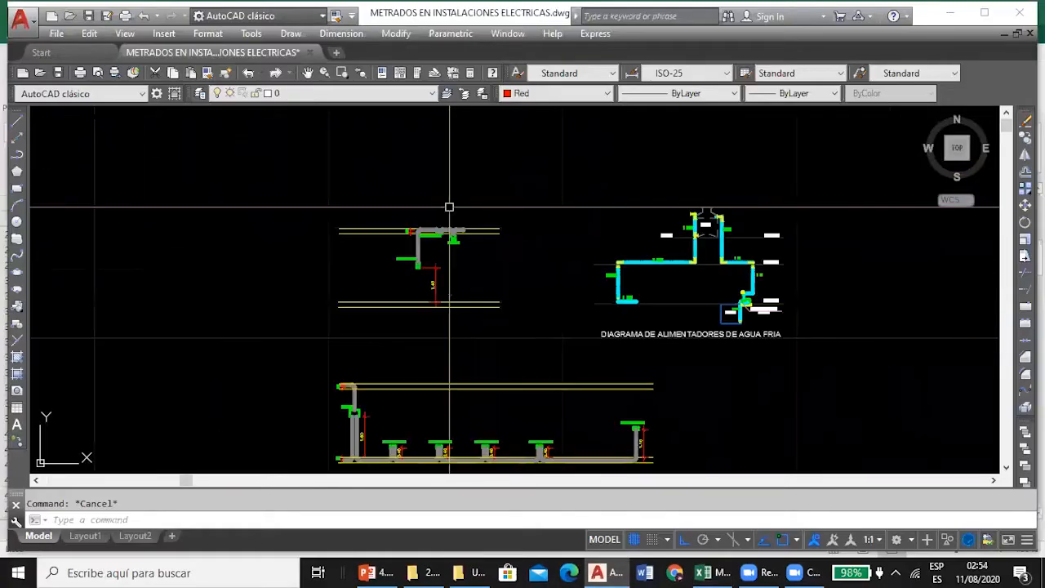
{"action": "scroll", "coordinate": [449, 208], "scroll_direction": "up", "scroll_amount": 5}
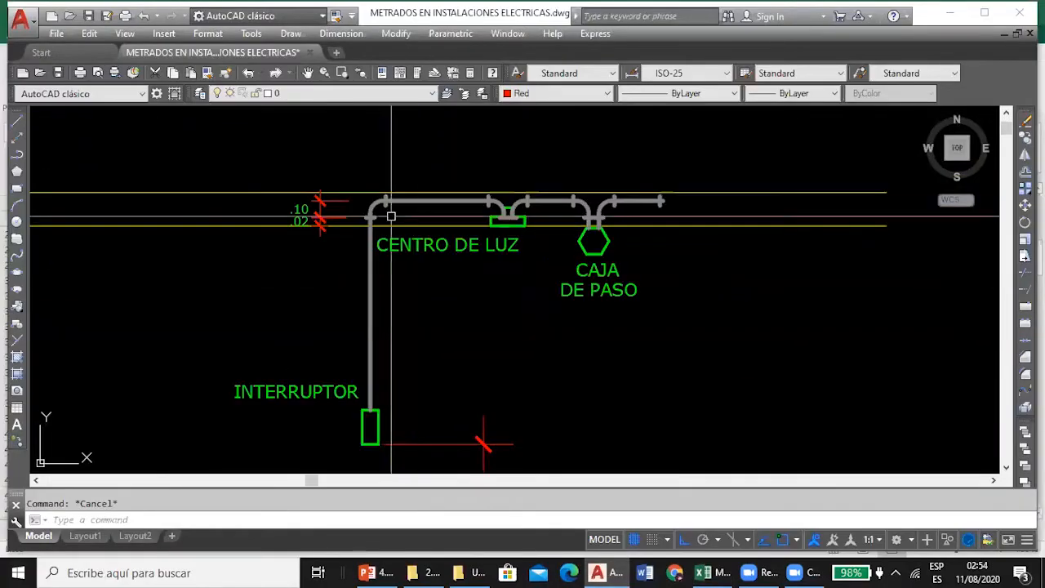
{"action": "scroll", "coordinate": [514, 196], "scroll_direction": "up", "scroll_amount": 3}
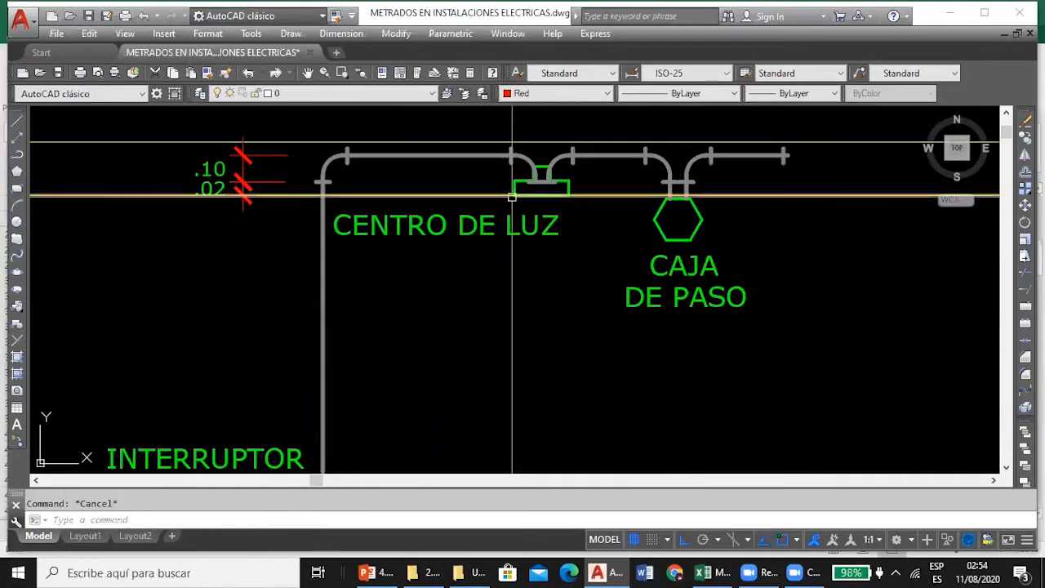
{"action": "left_click", "coordinate": [472, 153]}
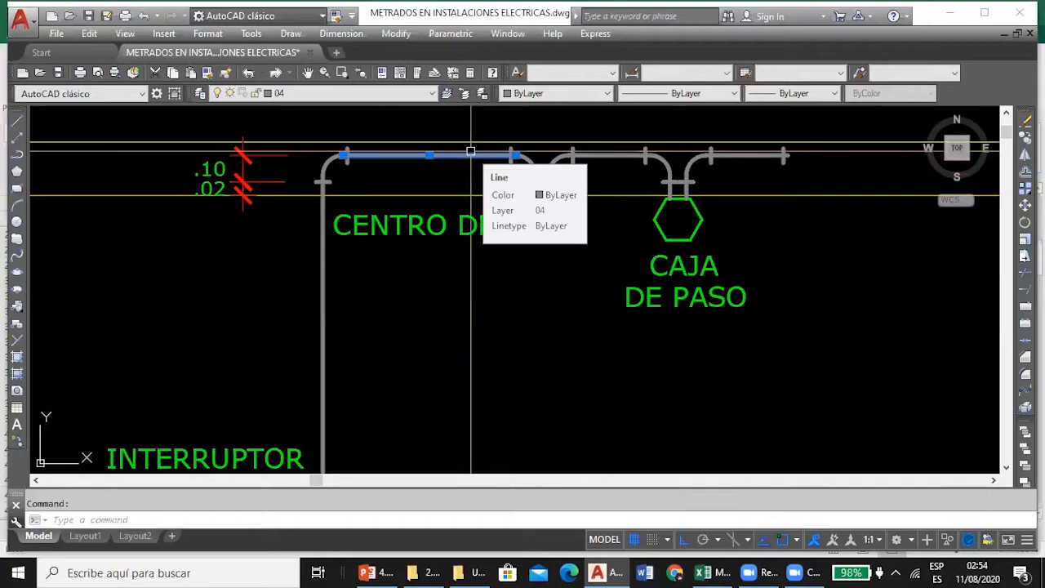
{"action": "key", "text": "Escape"}
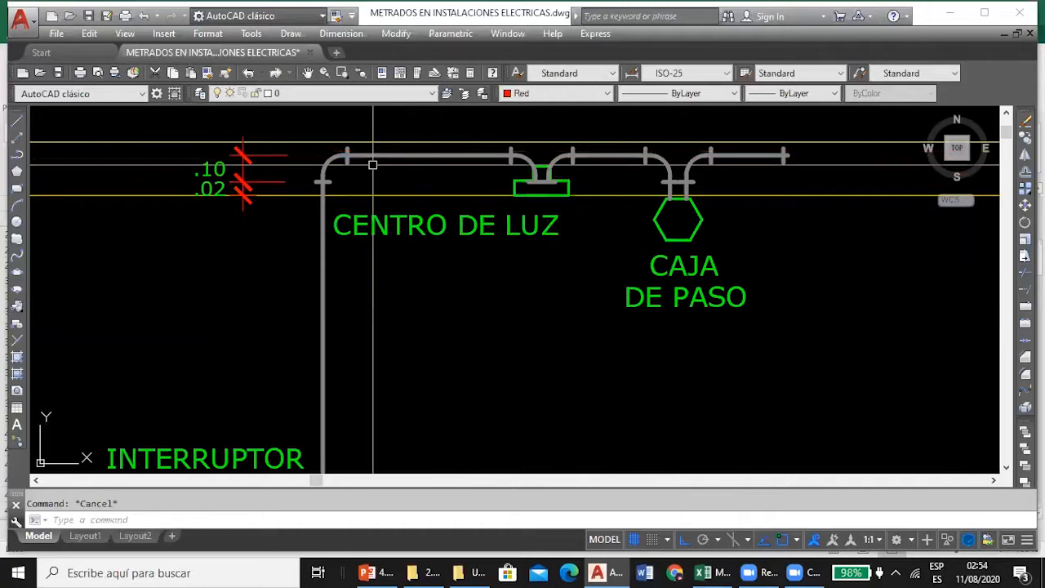
{"action": "left_click", "coordinate": [330, 160]}
{"action": "mouse_move", "coordinate": [329, 161]}
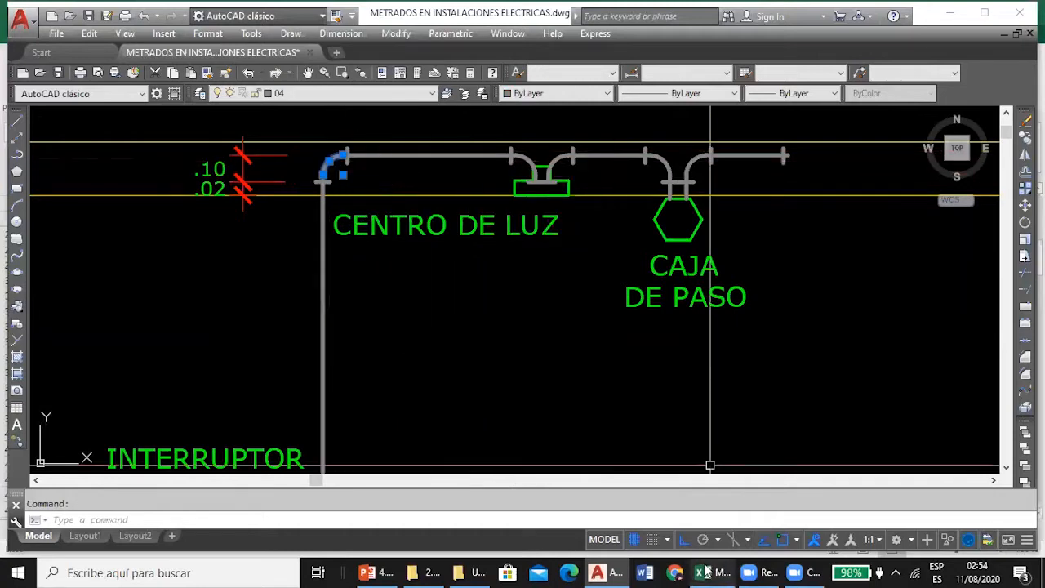
Compare the 10*(0.12+3.05-1.4+0.12) term of the D33 formula in Excel with the INTERRUPTOR mounting height in the AutoCAD section detail.
{"action": "left_click", "coordinate": [711, 572]}
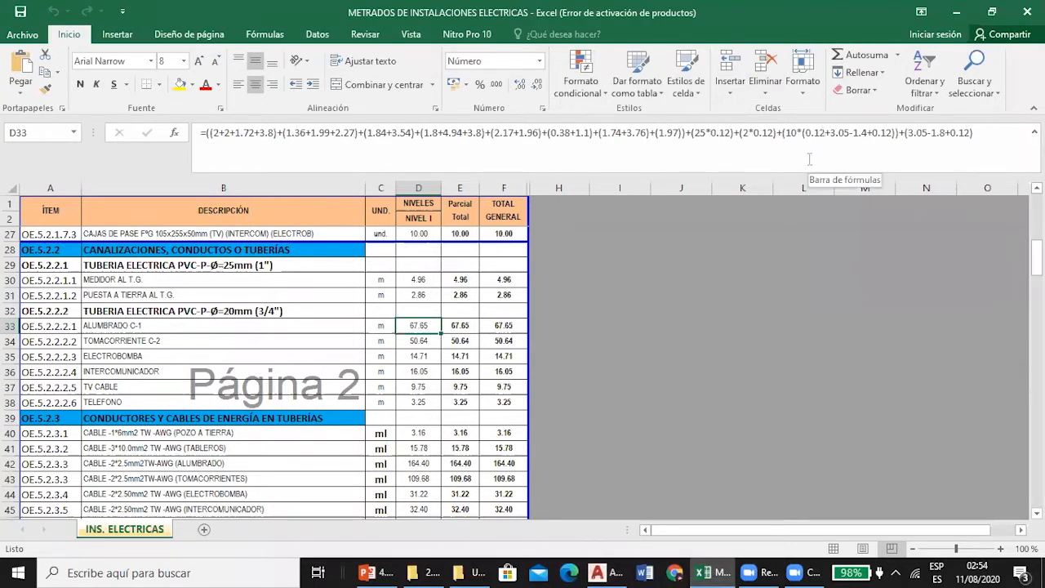
{"action": "left_click", "coordinate": [611, 572]}
{"action": "scroll", "coordinate": [376, 216], "scroll_direction": "down", "scroll_amount": 4}
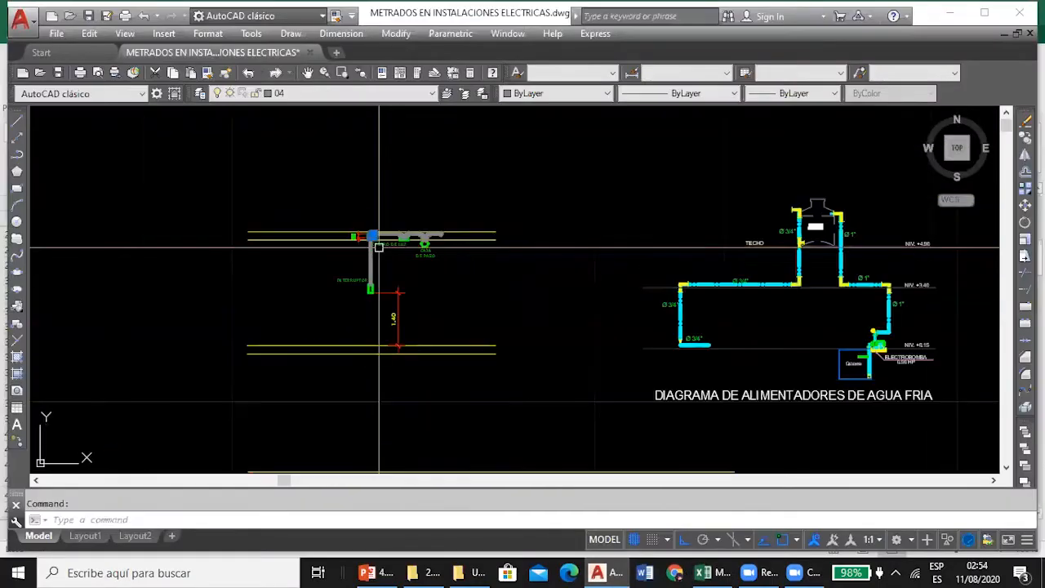
{"action": "scroll", "coordinate": [344, 251], "scroll_direction": "up", "scroll_amount": 3}
{"action": "scroll", "coordinate": [312, 287], "scroll_direction": "down", "scroll_amount": 4}
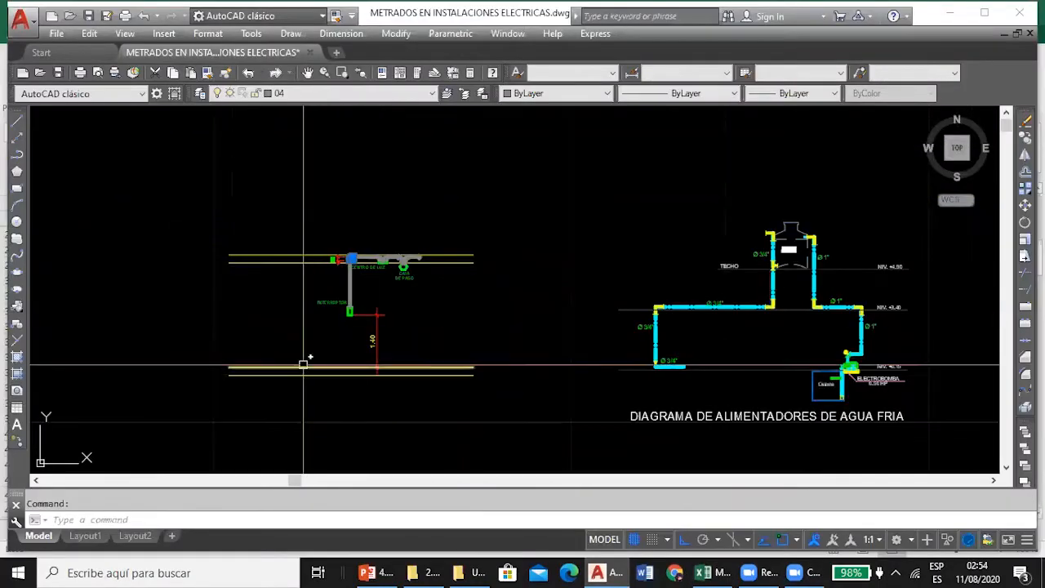
{"action": "scroll", "coordinate": [351, 326], "scroll_direction": "up", "scroll_amount": 6}
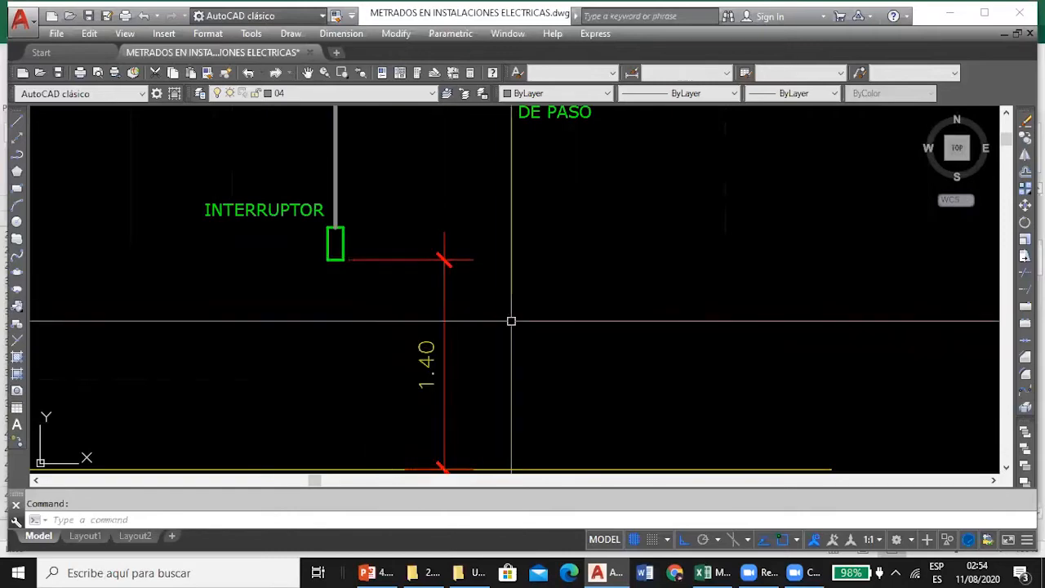
{"action": "left_click", "coordinate": [706, 573]}
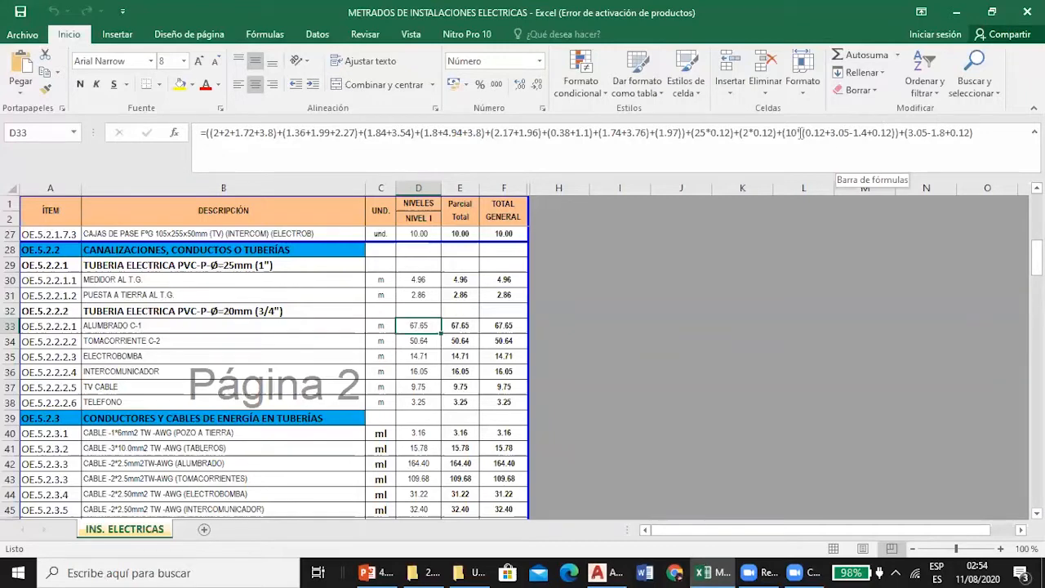
Examine the switch points on the PRIMER NIVEL plan in AutoCAD, from S(f), S(g), S(h) and S3(c) to 2S3(a,c) and S(b).
{"action": "left_click", "coordinate": [598, 573]}
{"action": "scroll", "coordinate": [490, 302], "scroll_direction": "down", "scroll_amount": 5}
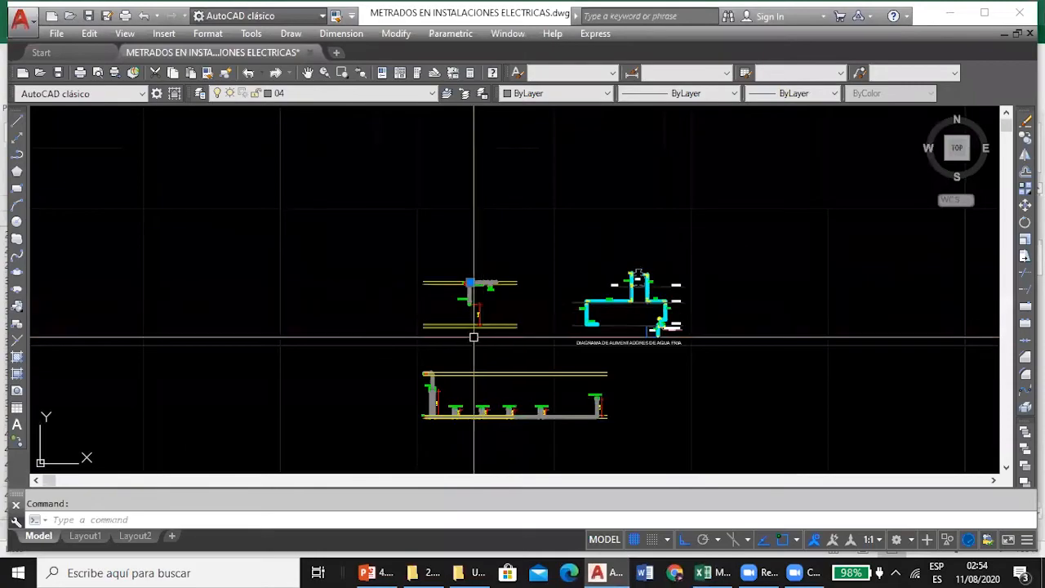
{"action": "scroll", "coordinate": [474, 336], "scroll_direction": "down", "scroll_amount": 2}
{"action": "scroll", "coordinate": [381, 384], "scroll_direction": "up", "scroll_amount": 10}
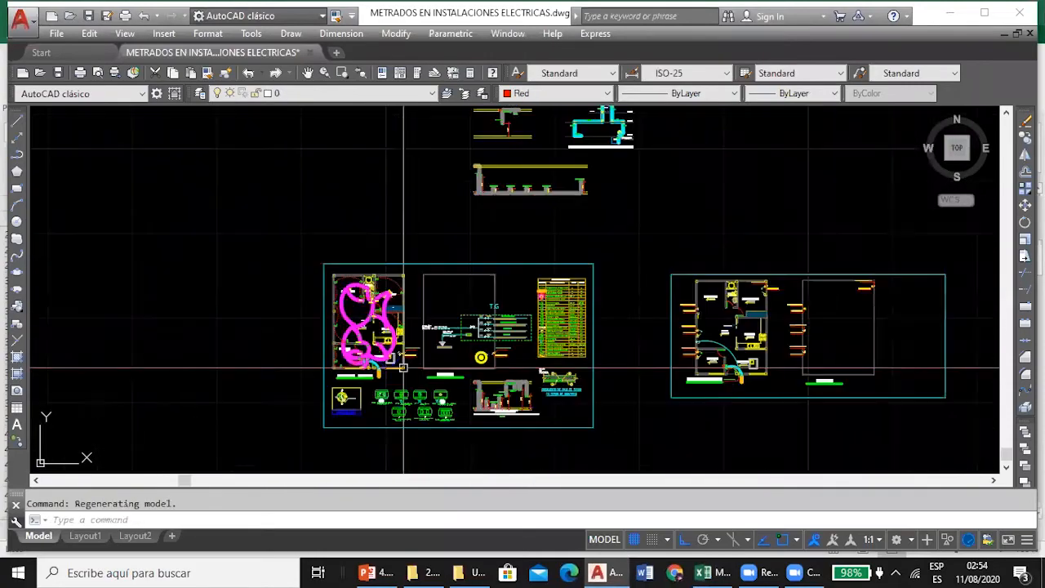
{"action": "scroll", "coordinate": [418, 182], "scroll_direction": "down", "scroll_amount": 3}
{"action": "scroll", "coordinate": [437, 245], "scroll_direction": "up", "scroll_amount": 5}
{"action": "scroll", "coordinate": [360, 243], "scroll_direction": "down", "scroll_amount": 2}
{"action": "scroll", "coordinate": [360, 242], "scroll_direction": "up", "scroll_amount": 2}
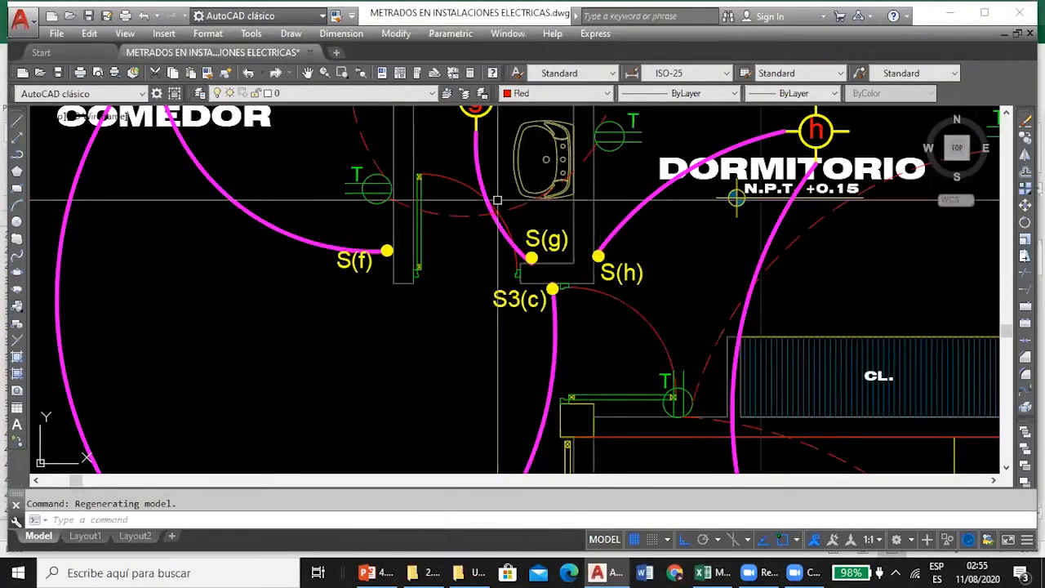
{"action": "scroll", "coordinate": [495, 199], "scroll_direction": "down", "scroll_amount": 4}
{"action": "scroll", "coordinate": [514, 317], "scroll_direction": "up", "scroll_amount": 2}
{"action": "left_click_drag", "start_coordinate": [513, 324], "coordinate": [460, 184]}
{"action": "scroll", "coordinate": [462, 184], "scroll_direction": "down", "scroll_amount": 2}
{"action": "left_click_drag", "start_coordinate": [443, 288], "coordinate": [441, 166]}
{"action": "scroll", "coordinate": [473, 213], "scroll_direction": "up", "scroll_amount": 2}
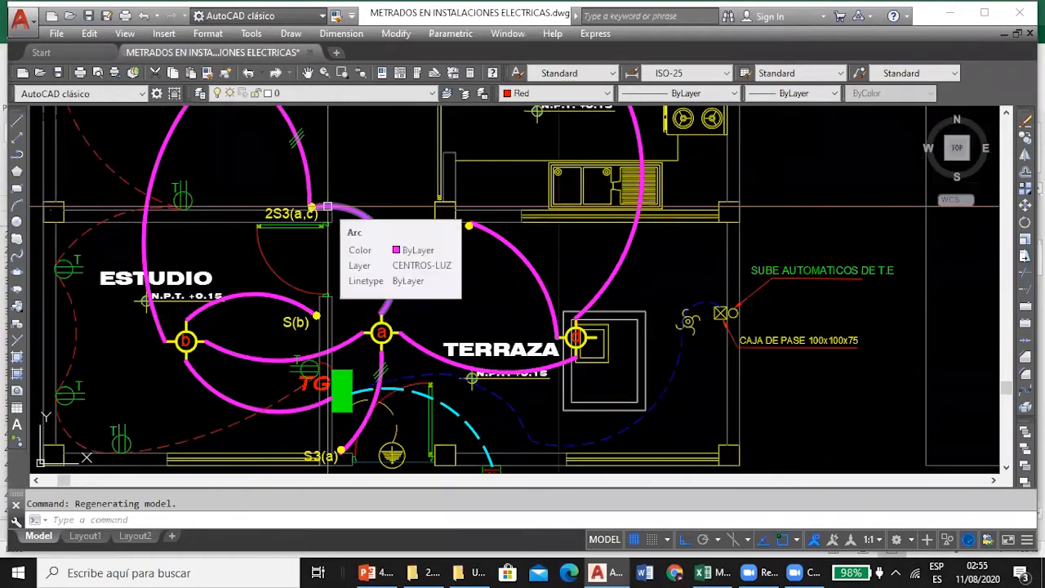
{"action": "scroll", "coordinate": [314, 307], "scroll_direction": "up", "scroll_amount": 3}
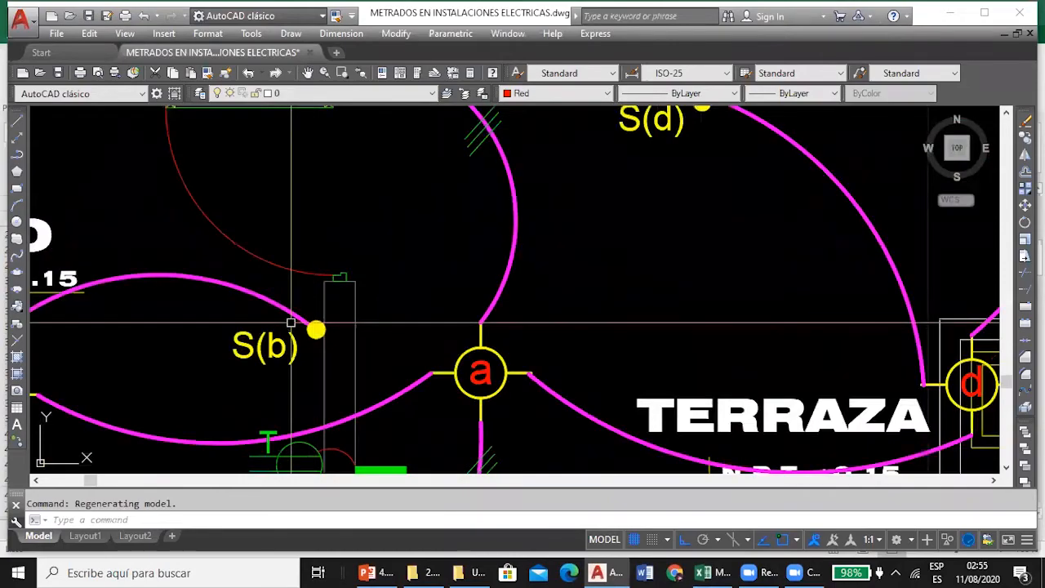
Check the TOMACORRIENTE C-2 conduit formula in cell D34 in Excel against the outlet circuit on the PRIMER NIVEL plan in AutoCAD.
{"action": "left_click", "coordinate": [704, 572]}
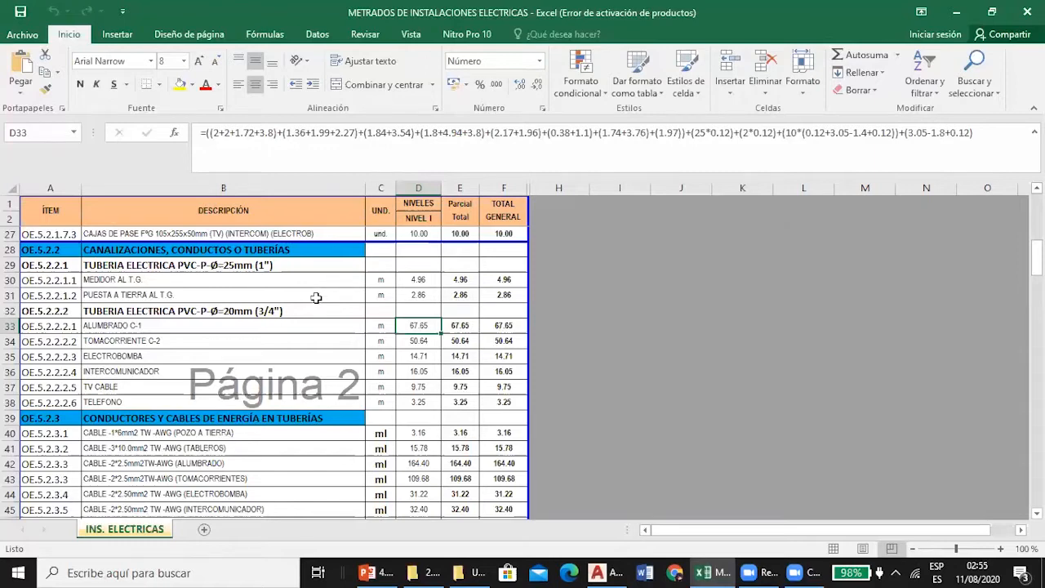
{"action": "left_click", "coordinate": [267, 341]}
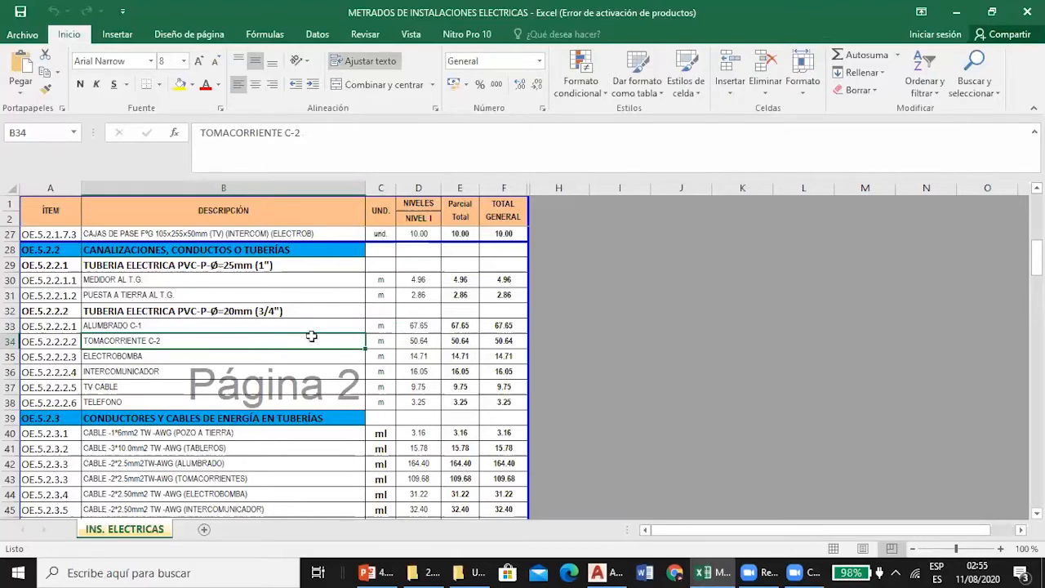
{"action": "left_click", "coordinate": [416, 344]}
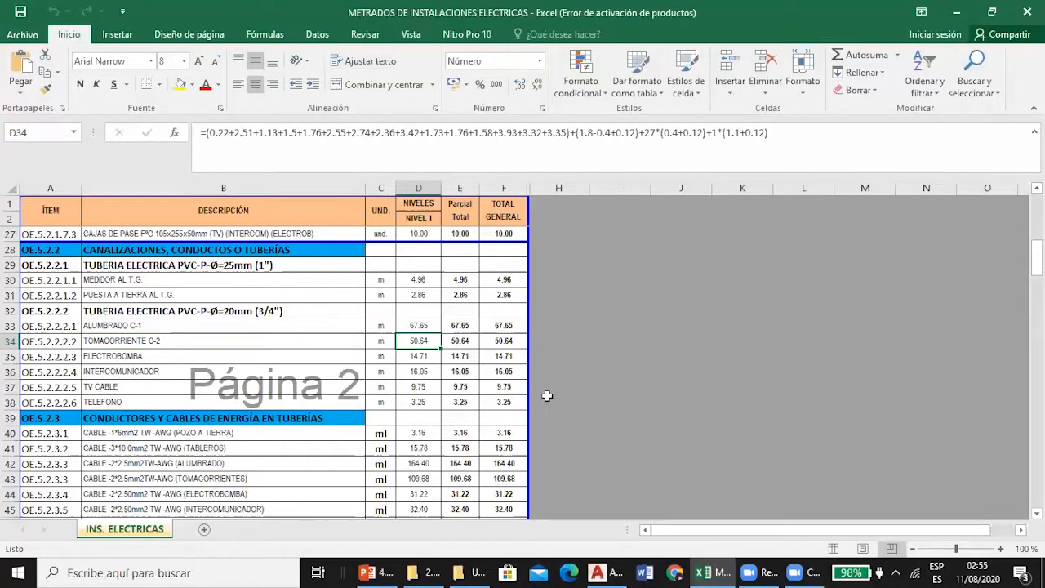
{"action": "left_click", "coordinate": [595, 572]}
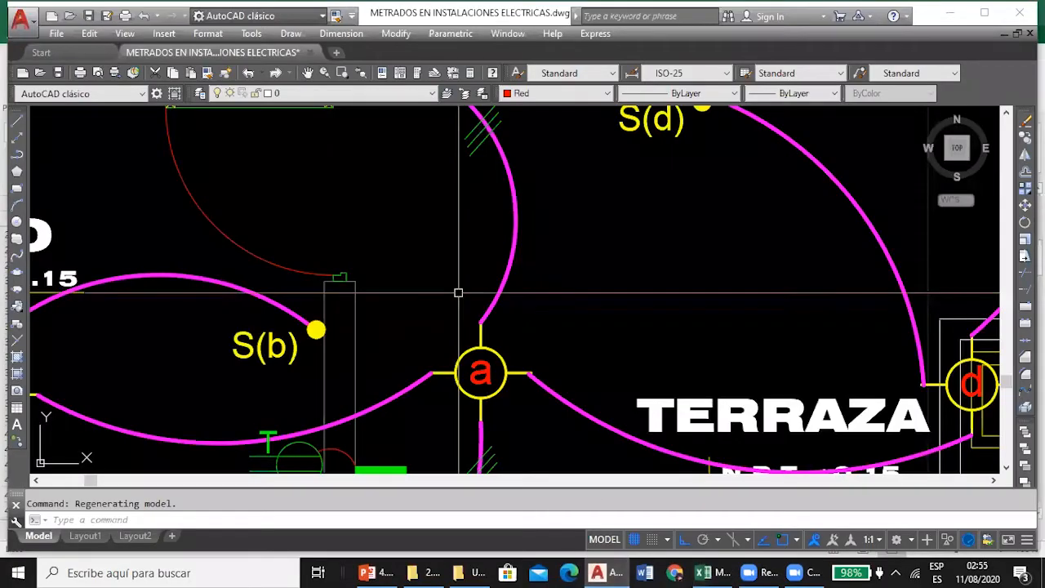
{"action": "scroll", "coordinate": [429, 282], "scroll_direction": "down", "scroll_amount": 6}
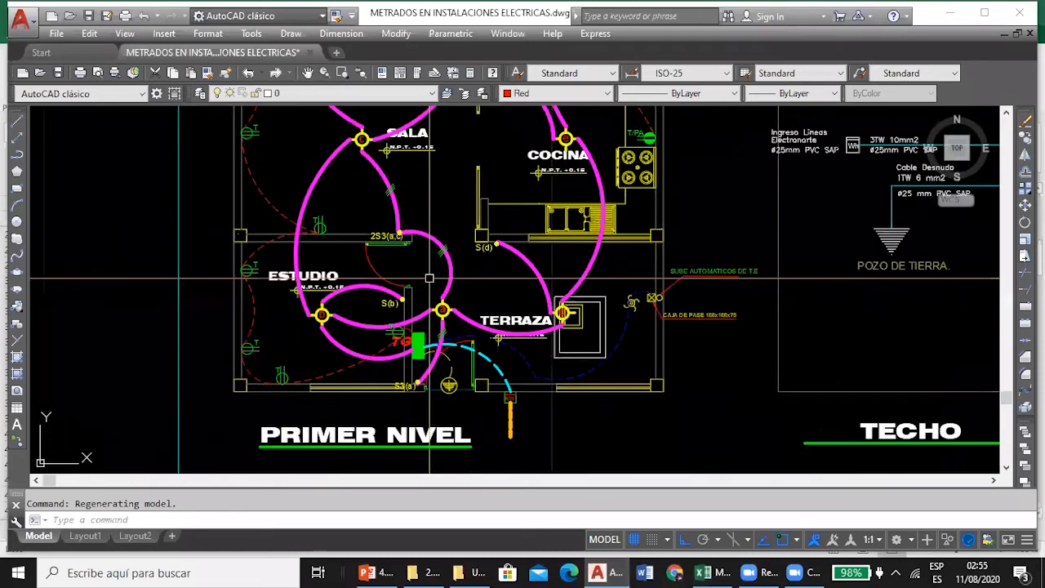
{"action": "left_click", "coordinate": [703, 572]}
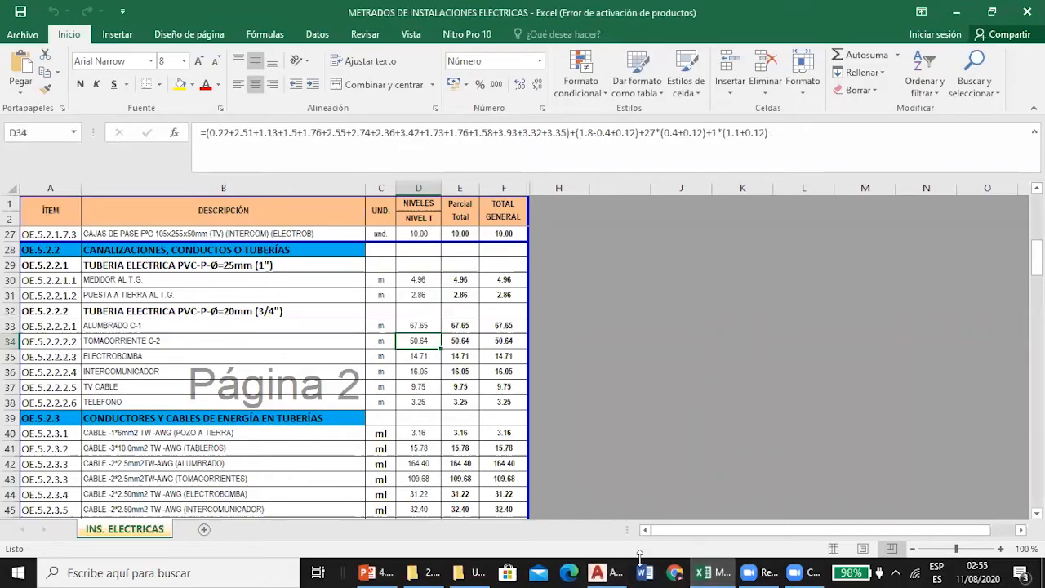
List the length of the short outlet conduit arc between the TG panel and its adjacent outlet T on the AutoCAD plan.
{"action": "left_click", "coordinate": [597, 572]}
{"action": "scroll", "coordinate": [404, 304], "scroll_direction": "up", "scroll_amount": 4}
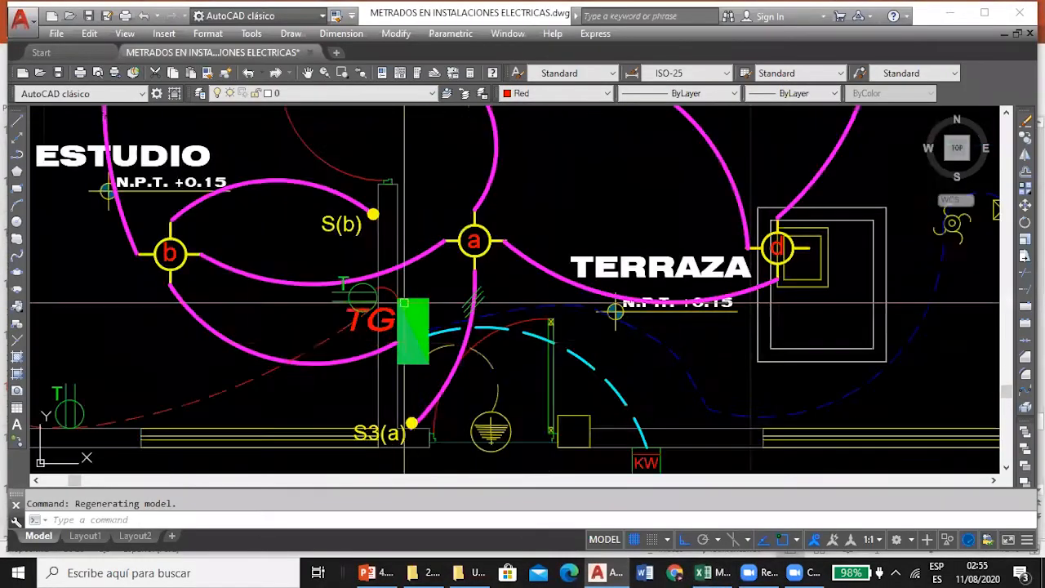
{"action": "scroll", "coordinate": [405, 303], "scroll_direction": "up", "scroll_amount": 3}
{"action": "left_click", "coordinate": [347, 280]}
{"action": "mouse_move", "coordinate": [357, 284]}
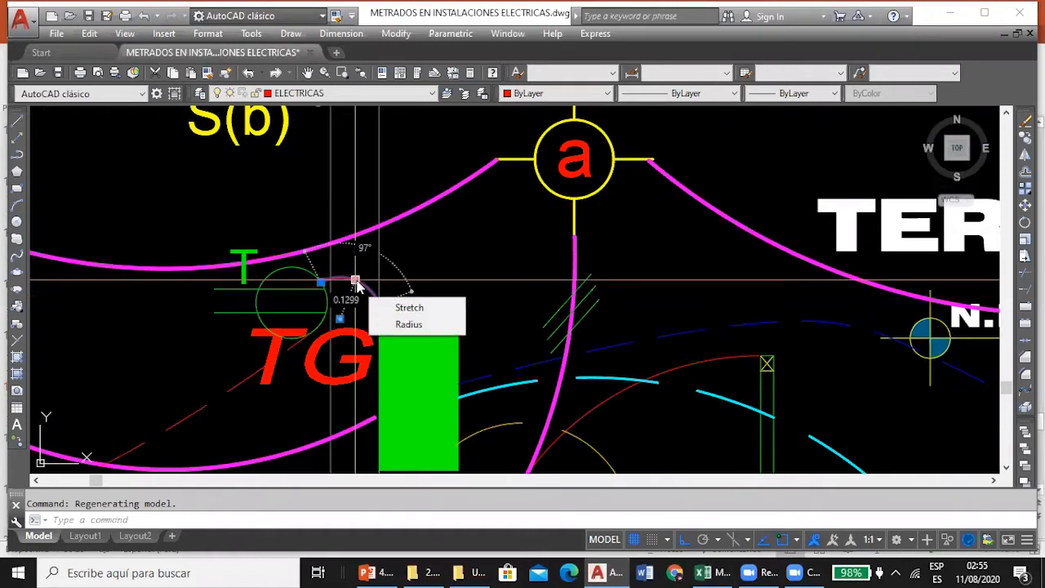
{"action": "key", "text": "Escape"}
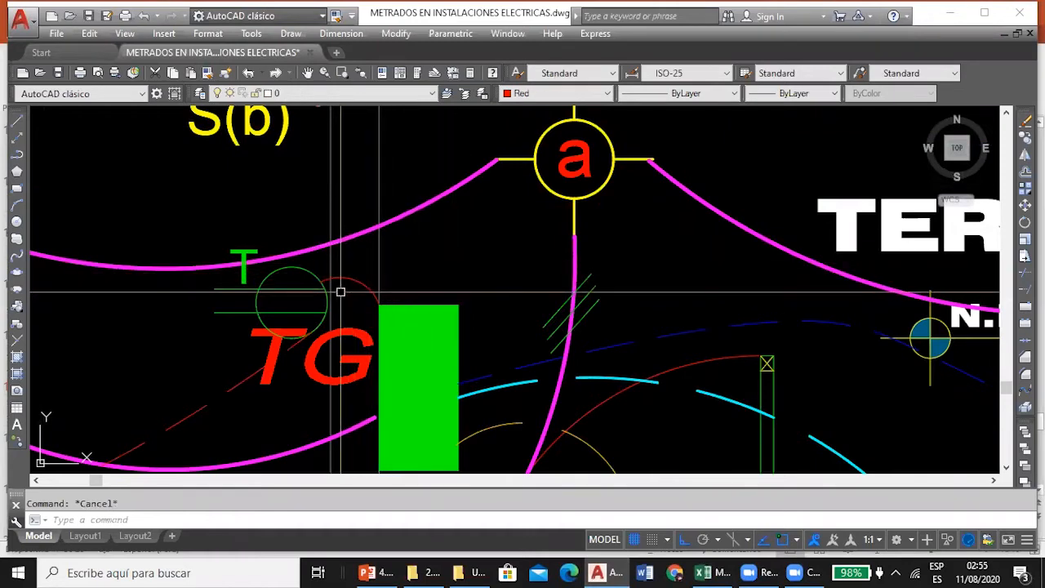
{"action": "left_click", "coordinate": [349, 276]}
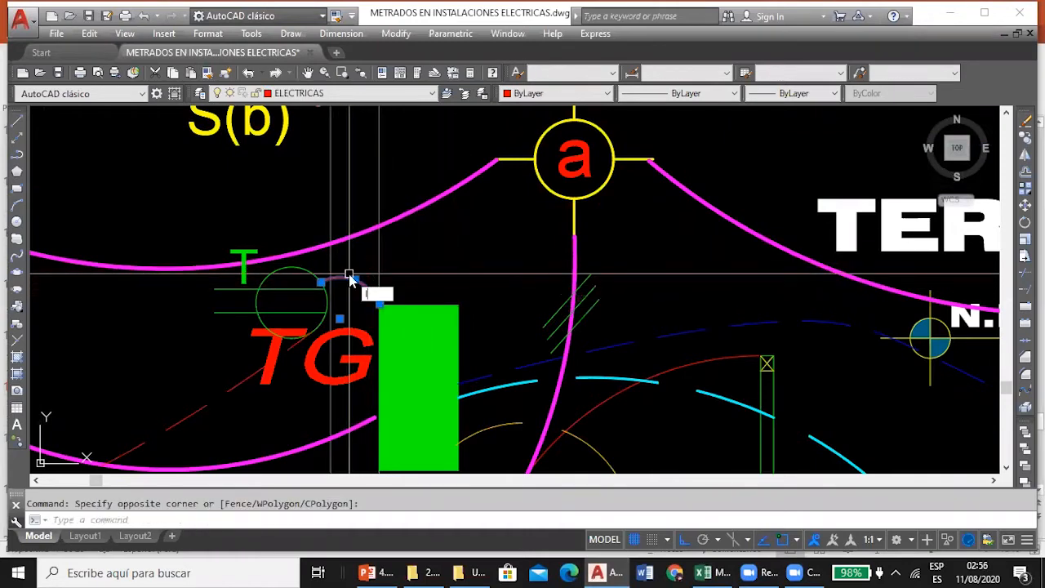
{"action": "key", "text": "Return"}
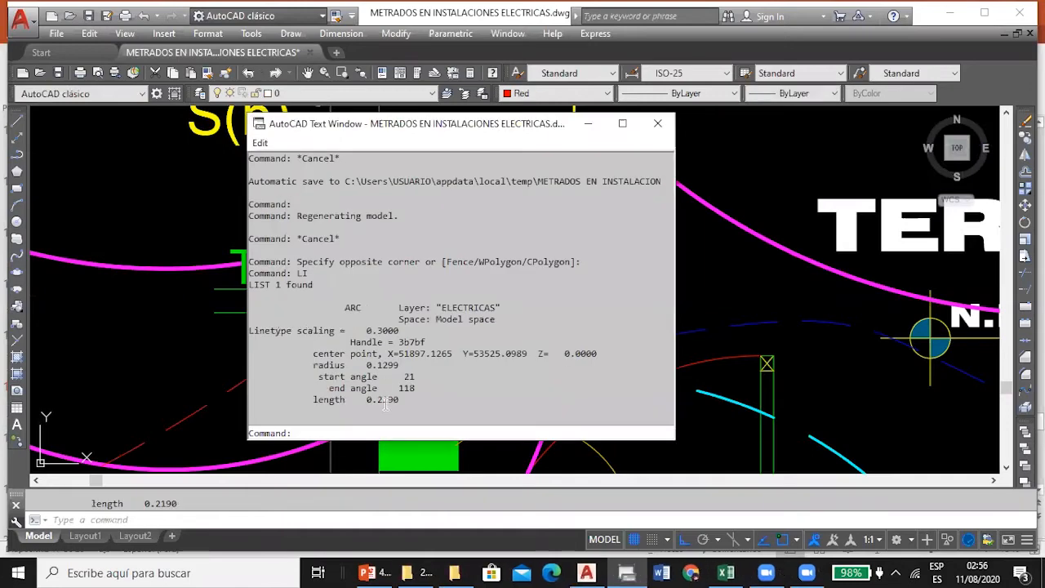
{"action": "left_click", "coordinate": [657, 123]}
List the length of the dashed conduit arc from the outlet beside TG to ESTUDIO's lower-wall outlet, and compare it with the D34 formula in Excel.
{"action": "scroll", "coordinate": [491, 207], "scroll_direction": "down", "scroll_amount": 3}
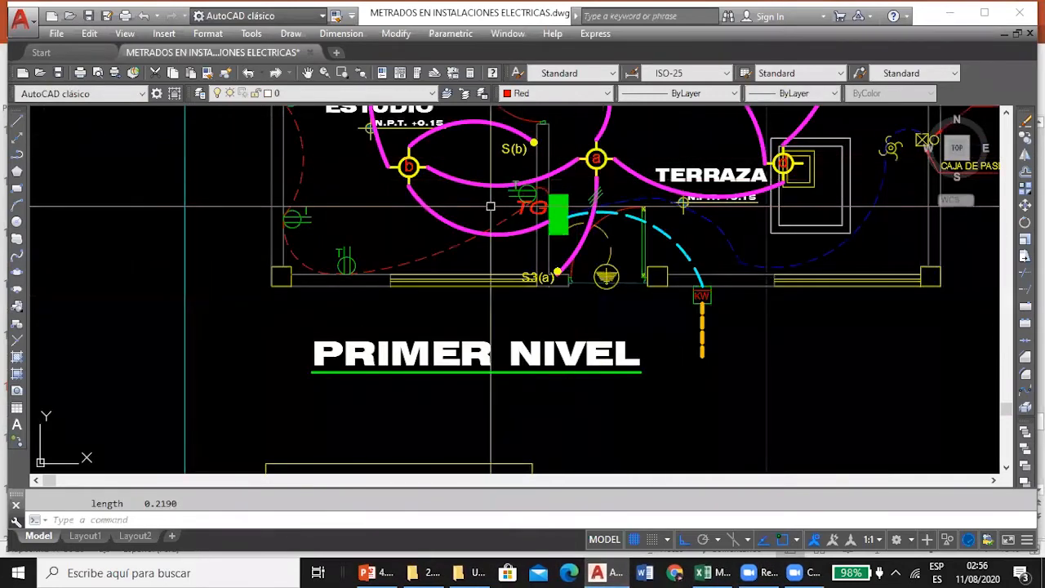
{"action": "scroll", "coordinate": [491, 206], "scroll_direction": "up", "scroll_amount": 4}
{"action": "left_click", "coordinate": [519, 230]}
{"action": "type", "text": "LI"}
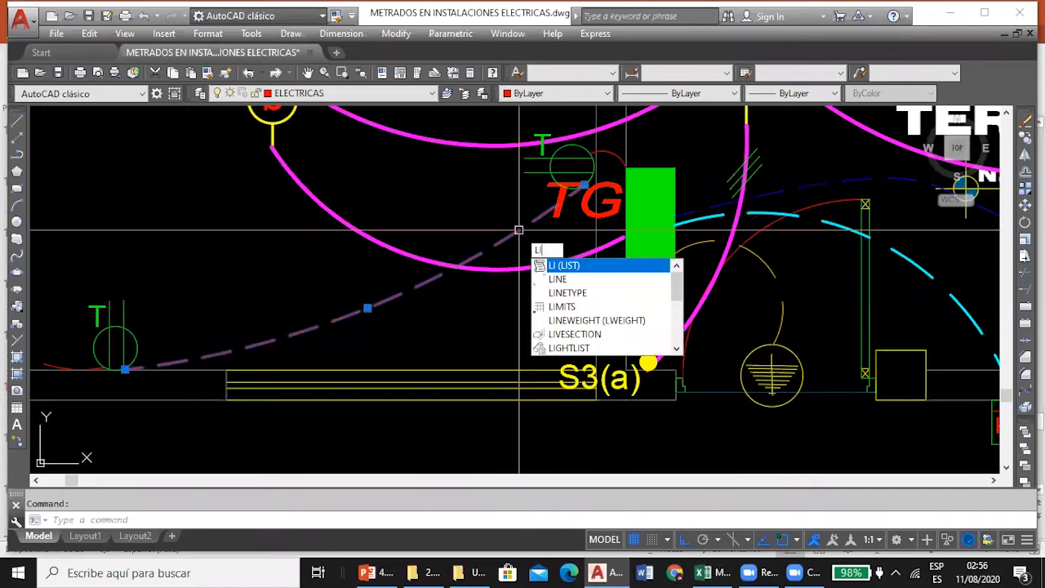
{"action": "key", "text": "Return"}
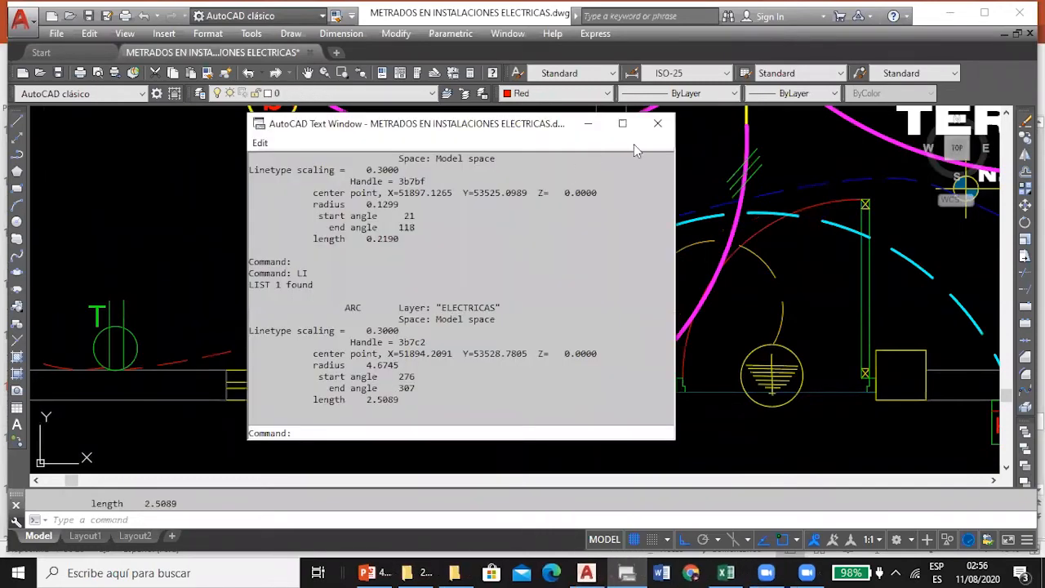
{"action": "left_click", "coordinate": [657, 123]}
{"action": "left_click", "coordinate": [726, 572]}
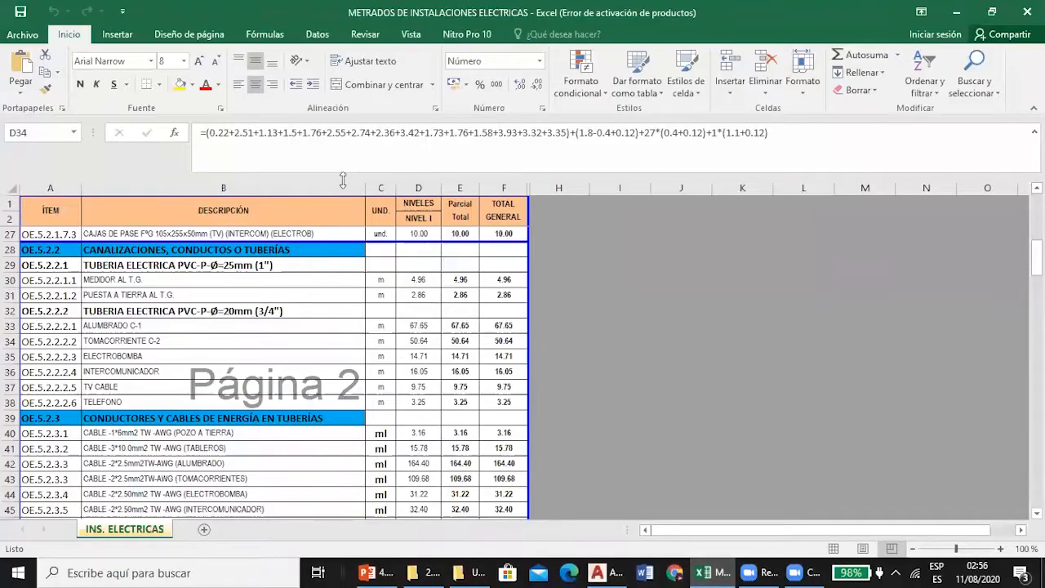
List the length of the conduit arc joining the two outlets around ESTUDIO's lower-left corner on the AutoCAD plan.
{"action": "left_click", "coordinate": [608, 572]}
{"action": "scroll", "coordinate": [508, 379], "scroll_direction": "down", "scroll_amount": 4}
{"action": "left_click", "coordinate": [307, 349]}
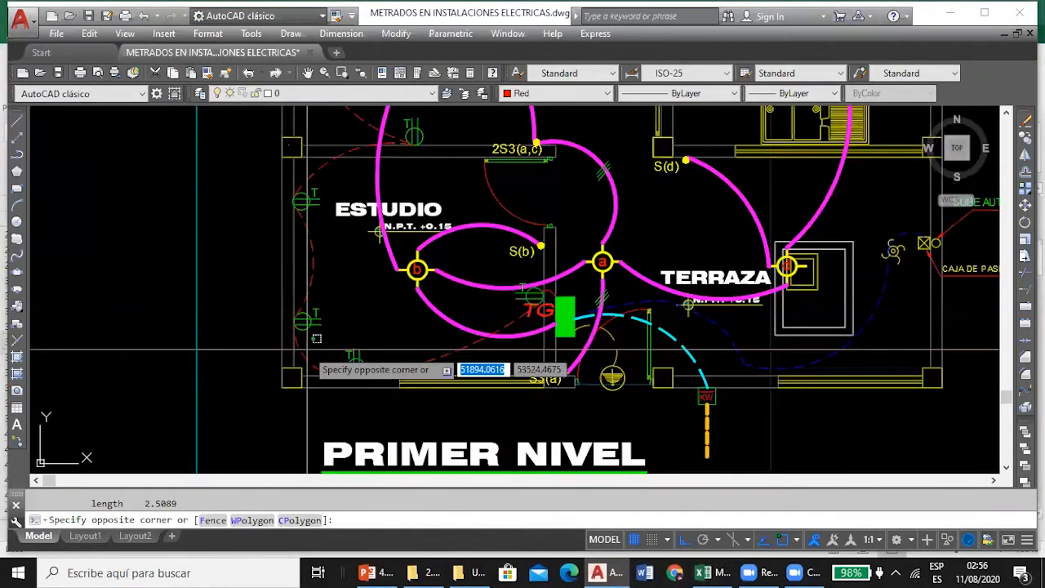
{"action": "left_click", "coordinate": [304, 356]}
{"action": "type", "text": "LI"}
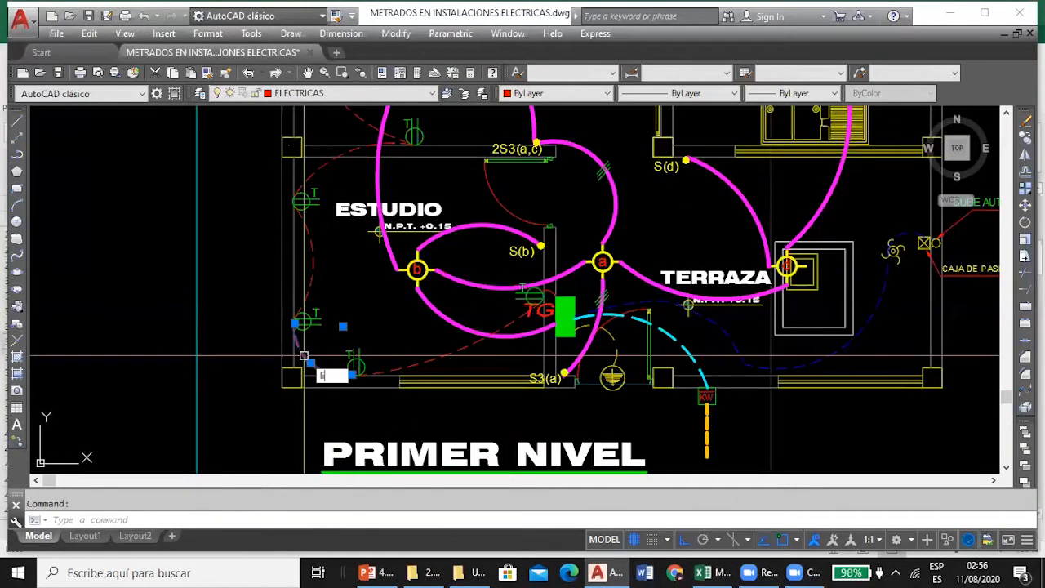
{"action": "key", "text": "Return"}
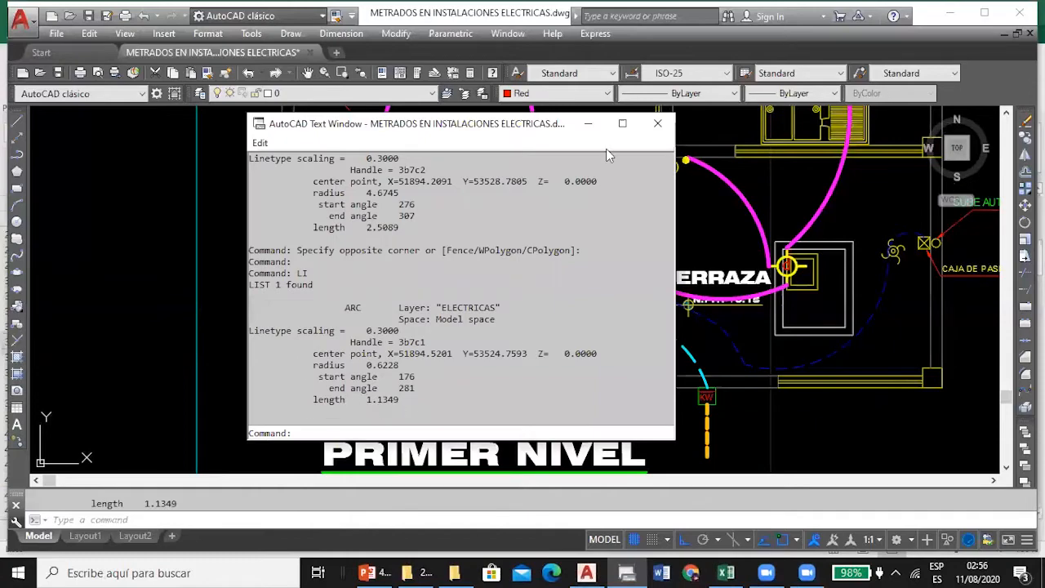
Close the arc listing and compare the horizontal lengths in D34 in Excel with the remaining outlet arcs on the PRIMER NIVEL plan in AutoCAD.
{"action": "left_click", "coordinate": [657, 123]}
{"action": "left_click", "coordinate": [726, 573]}
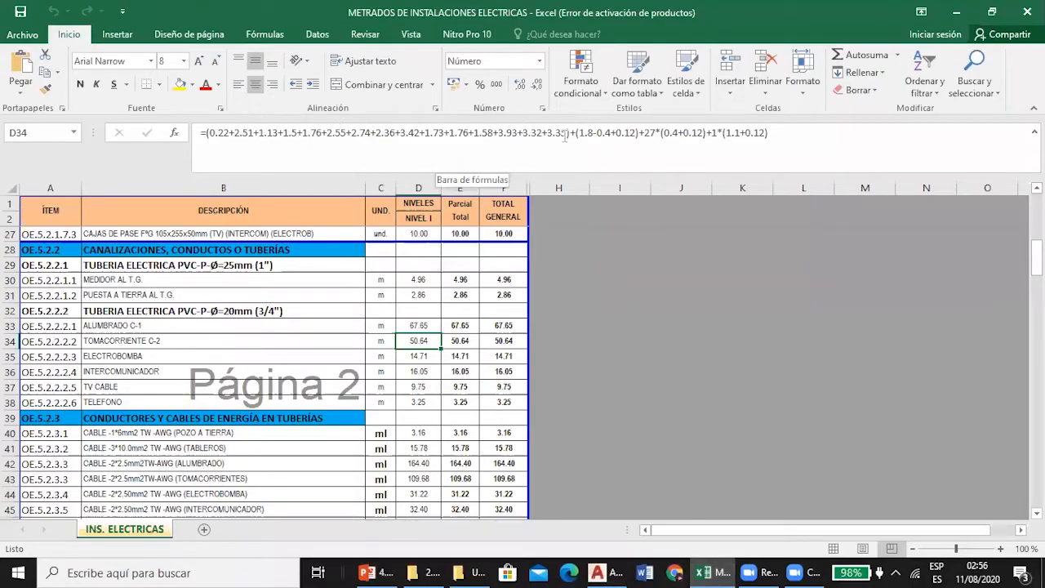
{"action": "left_click", "coordinate": [604, 572]}
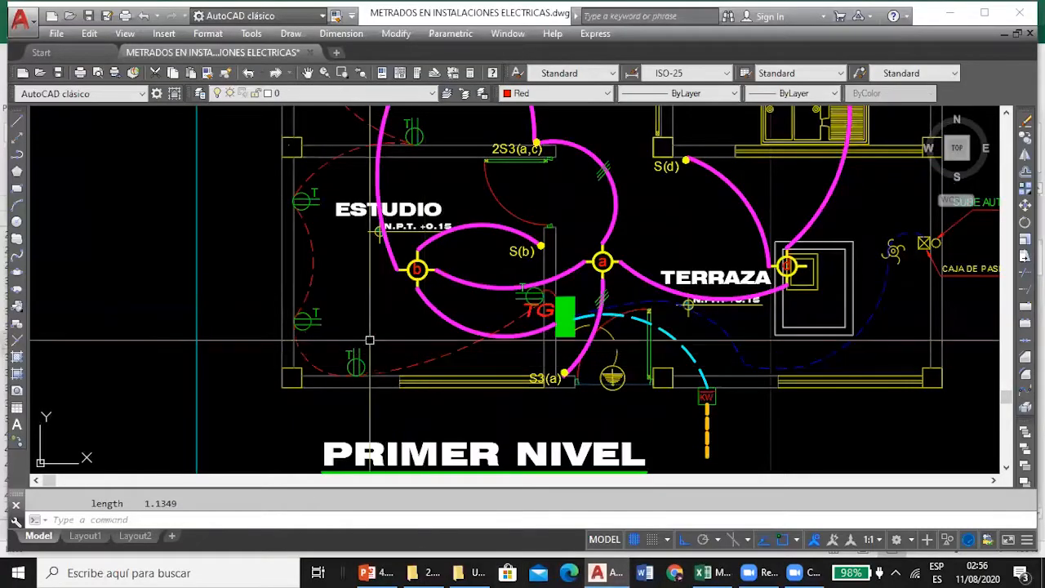
{"action": "scroll", "coordinate": [369, 339], "scroll_direction": "down", "scroll_amount": 2}
{"action": "mouse_move", "coordinate": [384, 230]}
{"action": "left_mouse_down"}
{"action": "mouse_move", "coordinate": [374, 439]}
{"action": "mouse_move", "coordinate": [373, 320]}
{"action": "left_mouse_up"}
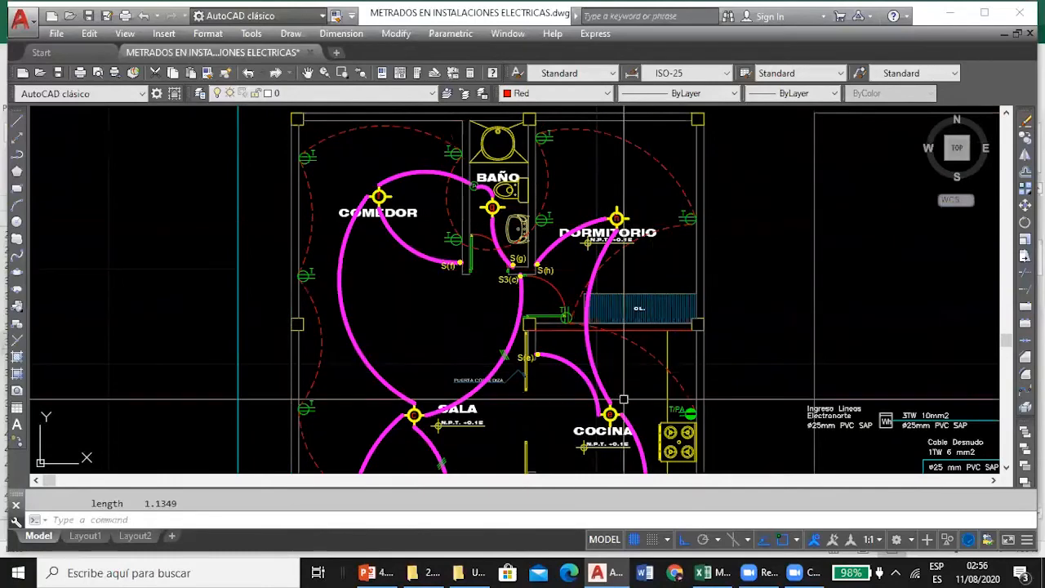
{"action": "left_click_drag", "start_coordinate": [623, 399], "coordinate": [574, 279]}
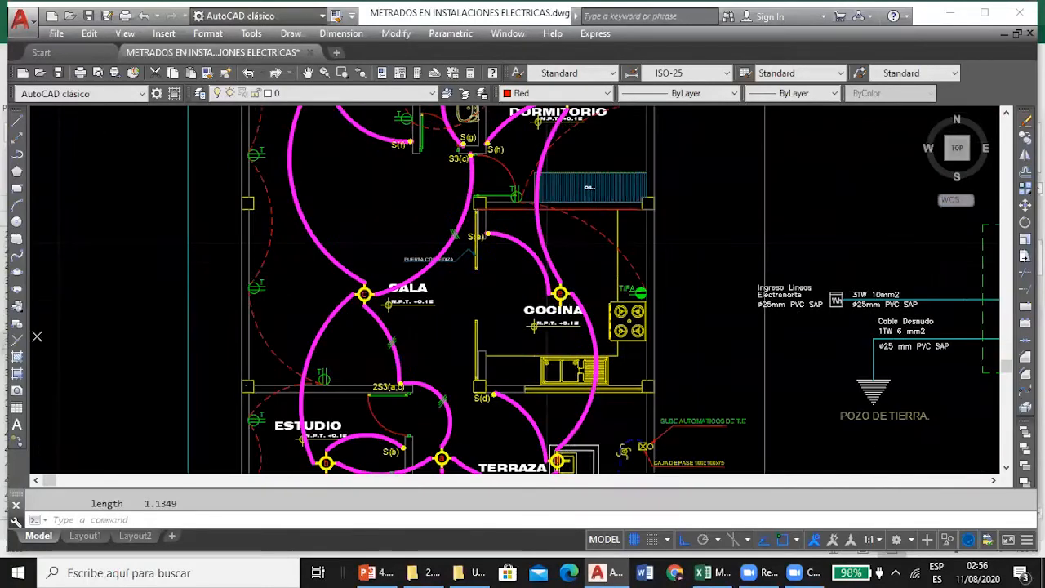
Check the (1.8-0.4+0.12) term of the D34 formula in Excel against the TG panel and its adjacent outlet on the AutoCAD plan.
{"action": "left_click", "coordinate": [704, 573]}
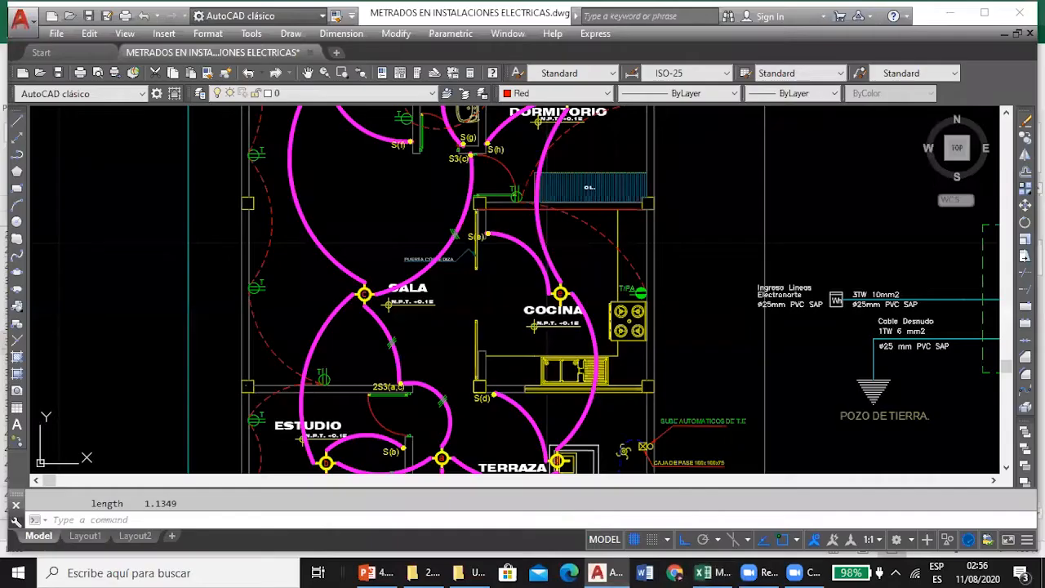
{"action": "left_click", "coordinate": [605, 572]}
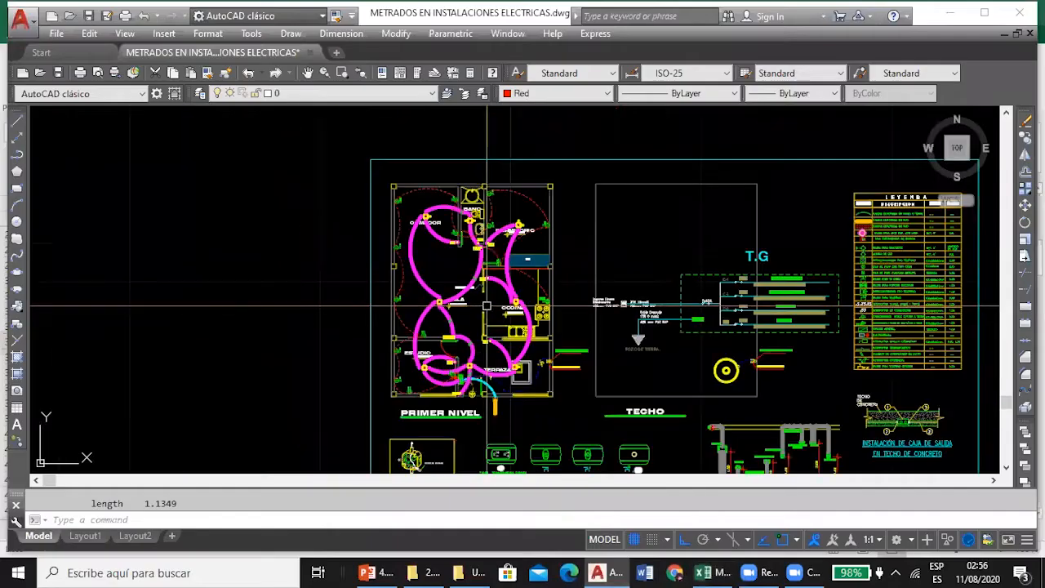
{"action": "scroll", "coordinate": [435, 356], "scroll_direction": "up", "scroll_amount": 4}
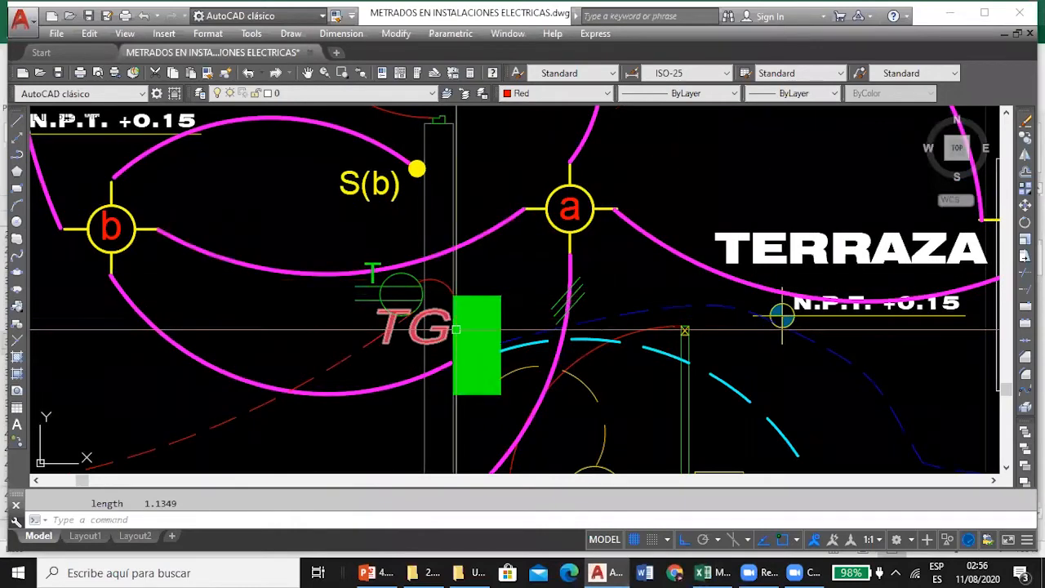
{"action": "left_click", "coordinate": [703, 573]}
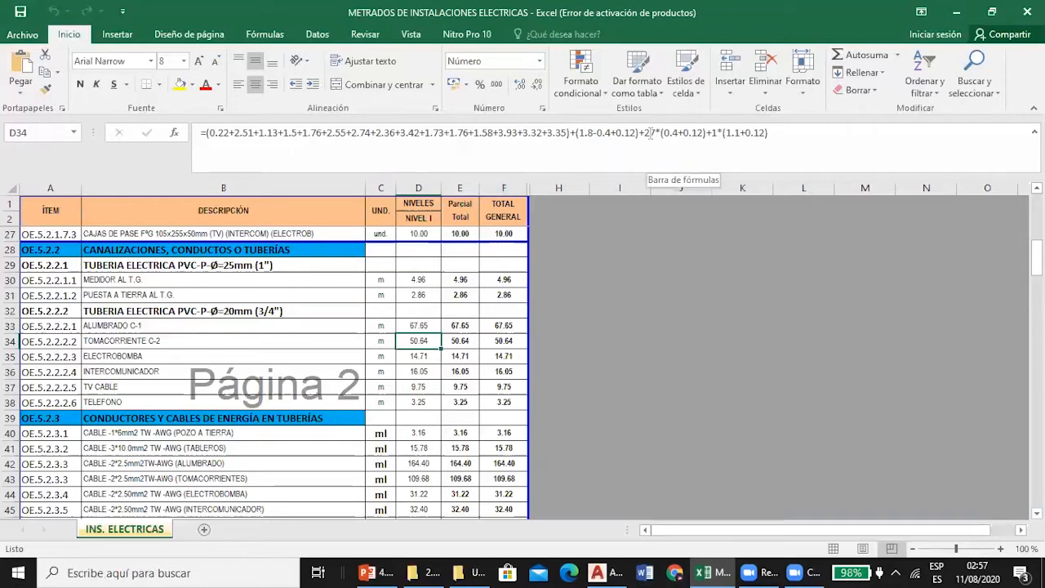
{"action": "left_click", "coordinate": [599, 572]}
{"action": "scroll", "coordinate": [433, 200], "scroll_direction": "down", "scroll_amount": 2}
{"action": "scroll", "coordinate": [423, 248], "scroll_direction": "up", "scroll_amount": 5}
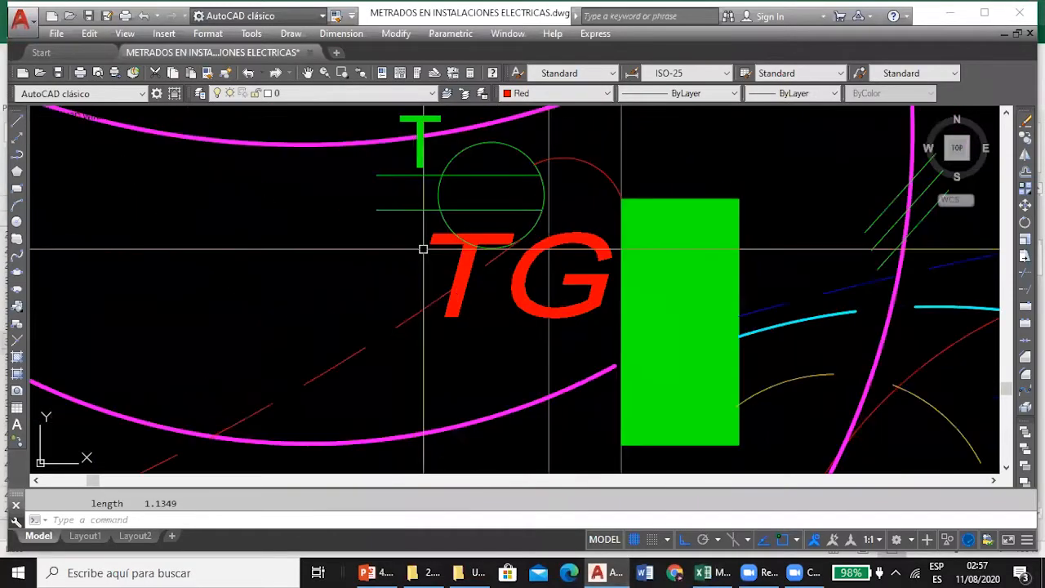
Examine the conduit drop below the TG panel and its height dimension in the section detail.
{"action": "scroll", "coordinate": [422, 245], "scroll_direction": "down", "scroll_amount": 2}
{"action": "scroll", "coordinate": [494, 254], "scroll_direction": "down", "scroll_amount": 4}
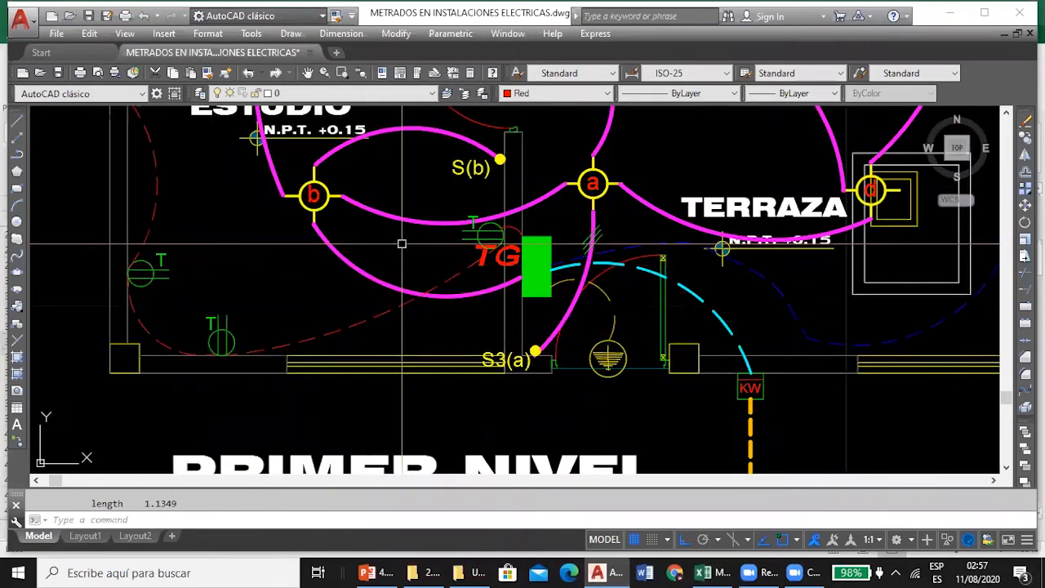
{"action": "scroll", "coordinate": [401, 243], "scroll_direction": "down", "scroll_amount": 3}
{"action": "scroll", "coordinate": [370, 181], "scroll_direction": "down", "scroll_amount": 5}
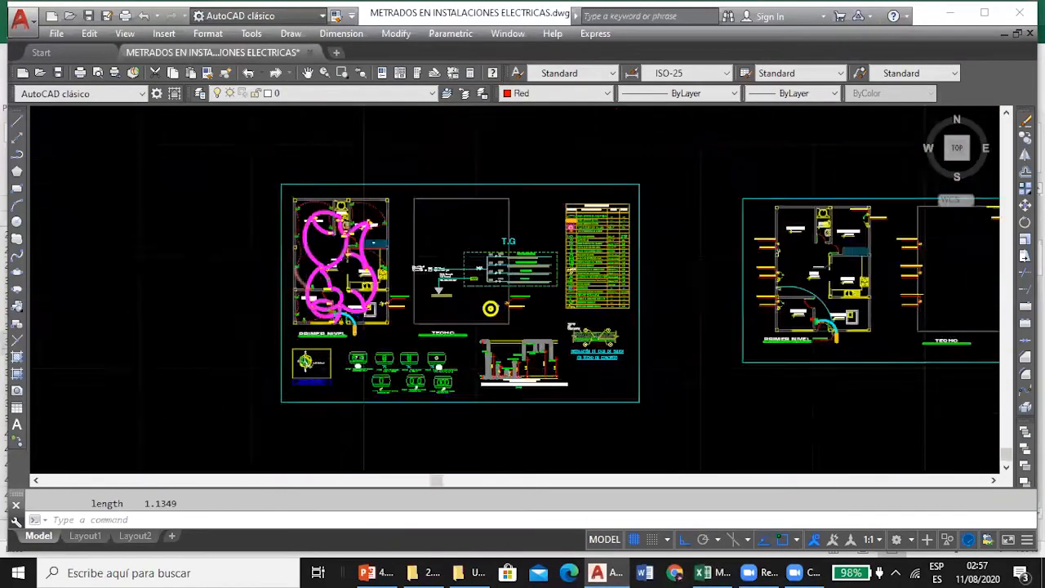
{"action": "scroll", "coordinate": [370, 180], "scroll_direction": "up", "scroll_amount": 6}
{"action": "left_click_drag", "start_coordinate": [306, 310], "coordinate": [229, 432]}
{"action": "scroll", "coordinate": [253, 273], "scroll_direction": "up", "scroll_amount": 2}
{"action": "scroll", "coordinate": [264, 215], "scroll_direction": "down", "scroll_amount": 2}
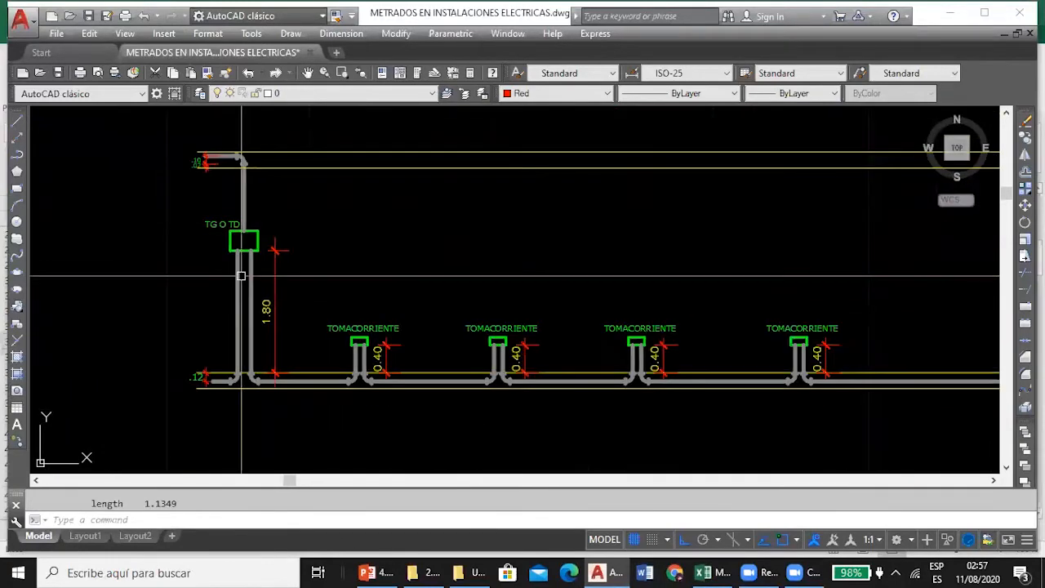
Examine the TOMACORRIENTE conduit risers in the section detail and compare them with the 27*(0.4+0.12) term of D34 in Excel.
{"action": "scroll", "coordinate": [275, 299], "scroll_direction": "up", "scroll_amount": 3}
{"action": "scroll", "coordinate": [343, 334], "scroll_direction": "down", "scroll_amount": 3}
{"action": "scroll", "coordinate": [397, 361], "scroll_direction": "up", "scroll_amount": 3}
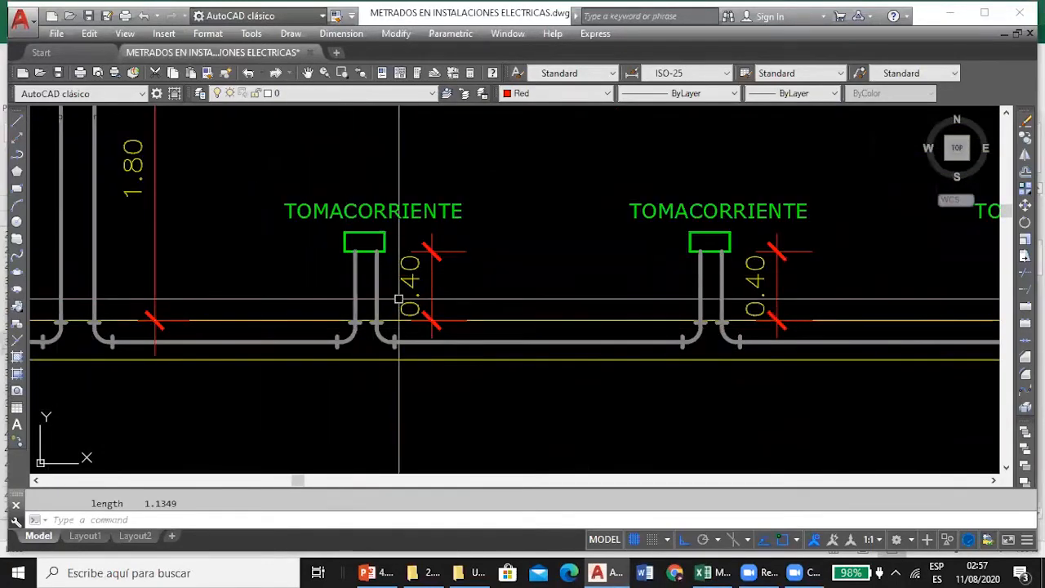
{"action": "scroll", "coordinate": [325, 272], "scroll_direction": "down", "scroll_amount": 2}
{"action": "scroll", "coordinate": [311, 283], "scroll_direction": "up", "scroll_amount": 3}
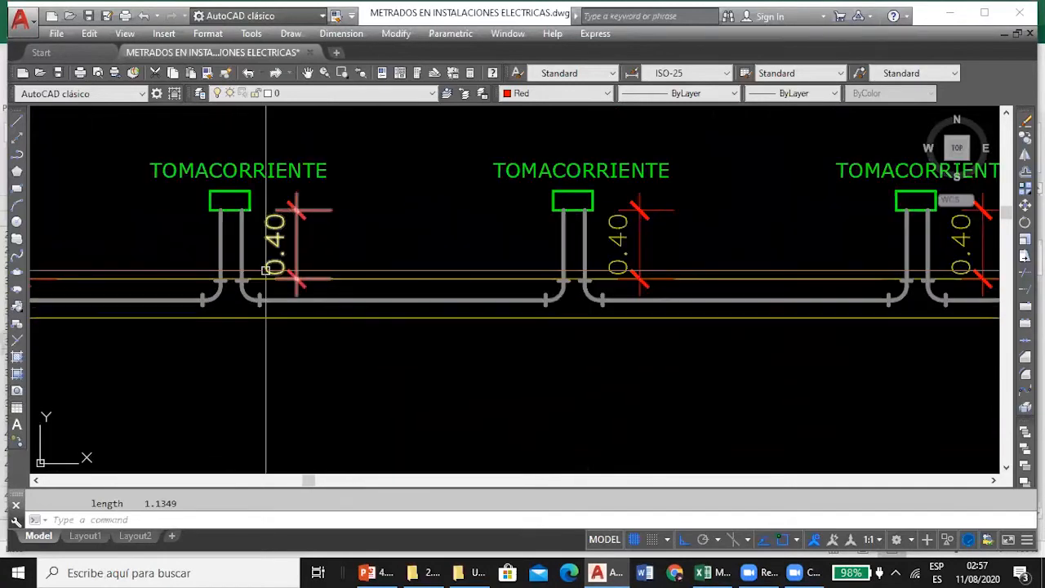
{"action": "scroll", "coordinate": [253, 315], "scroll_direction": "down", "scroll_amount": 2}
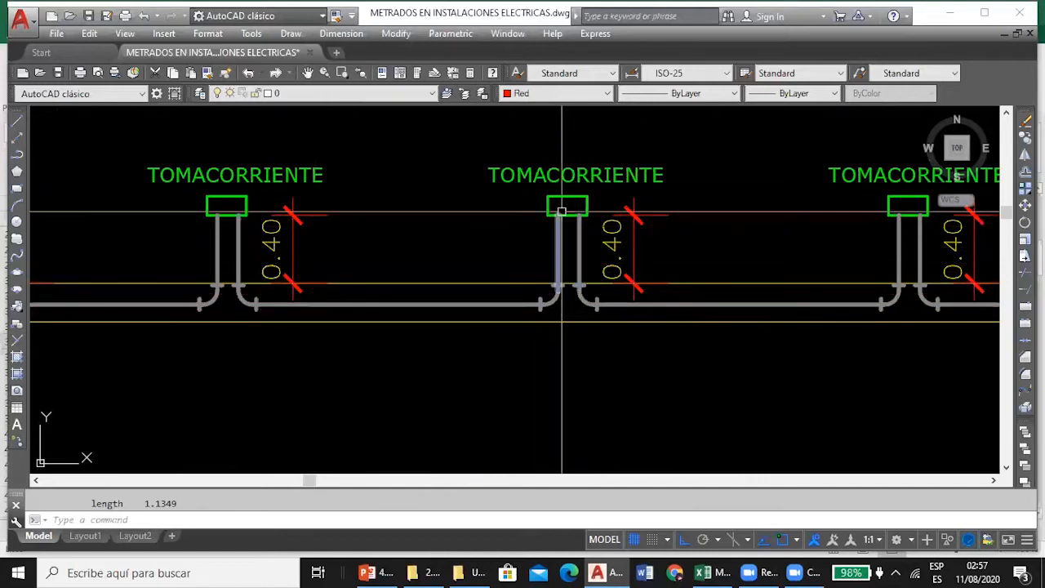
{"action": "scroll", "coordinate": [564, 249], "scroll_direction": "up", "scroll_amount": 2}
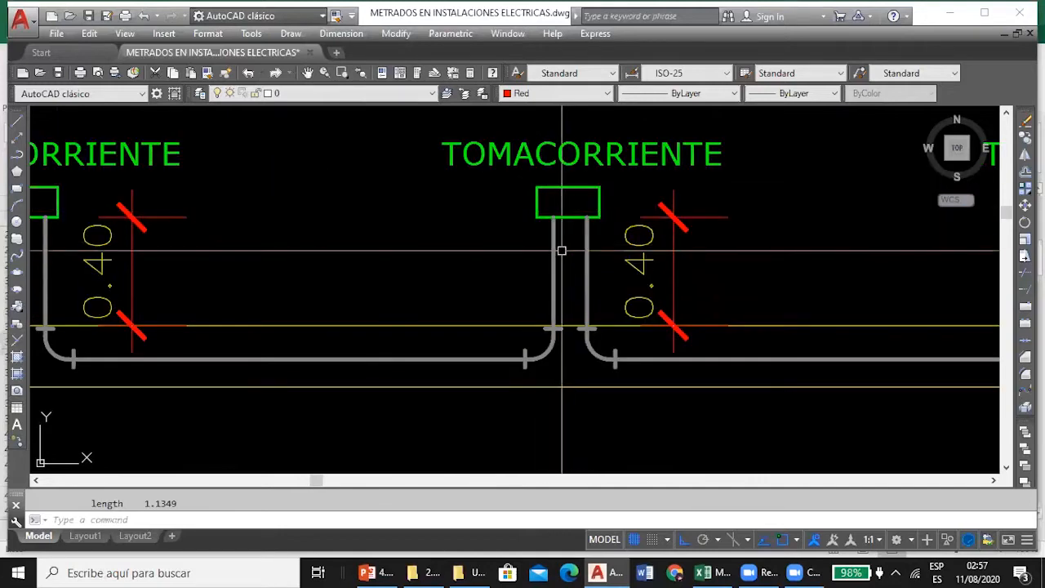
{"action": "left_click", "coordinate": [710, 572]}
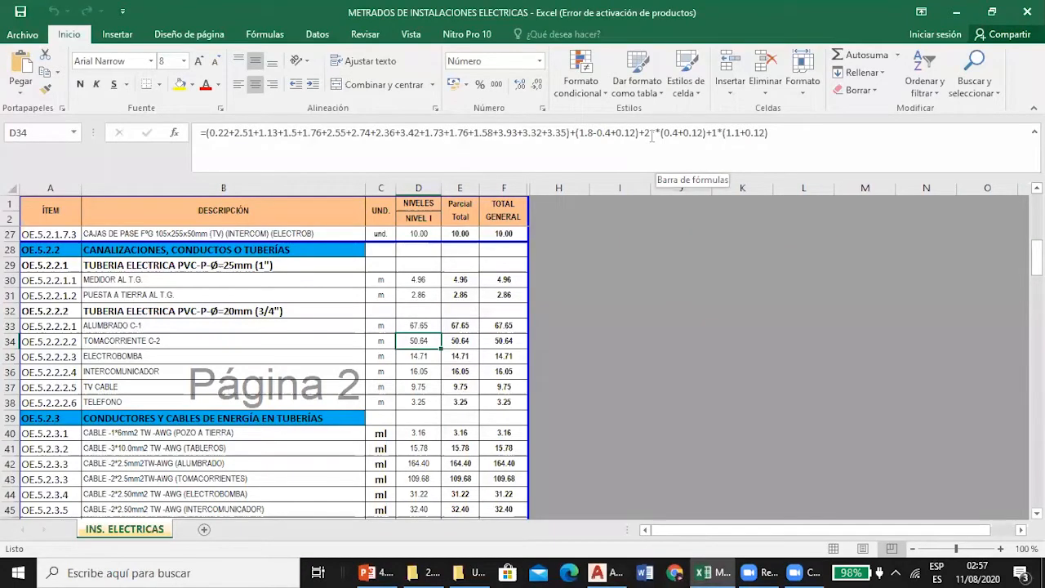
Locate the T/PA outlet beside the COCINA stove on the PRIMER NIVEL plan in AutoCAD and examine its conduit.
{"action": "left_click", "coordinate": [606, 573]}
{"action": "scroll", "coordinate": [490, 280], "scroll_direction": "down", "scroll_amount": 5}
{"action": "scroll", "coordinate": [490, 384], "scroll_direction": "down", "scroll_amount": 2}
{"action": "scroll", "coordinate": [450, 425], "scroll_direction": "up", "scroll_amount": 8}
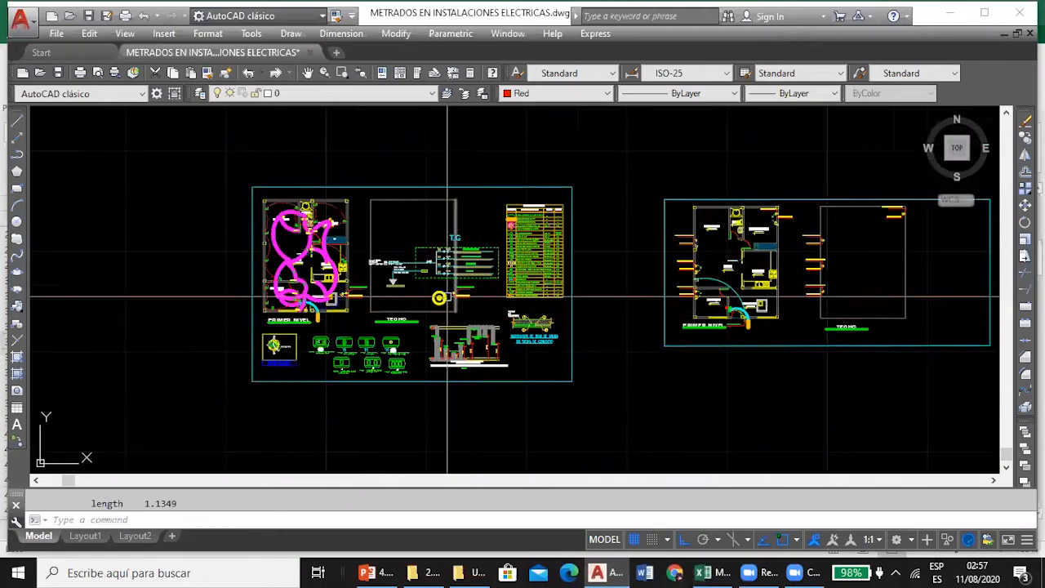
{"action": "scroll", "coordinate": [342, 210], "scroll_direction": "up", "scroll_amount": 7}
{"action": "scroll", "coordinate": [466, 273], "scroll_direction": "down", "scroll_amount": 3}
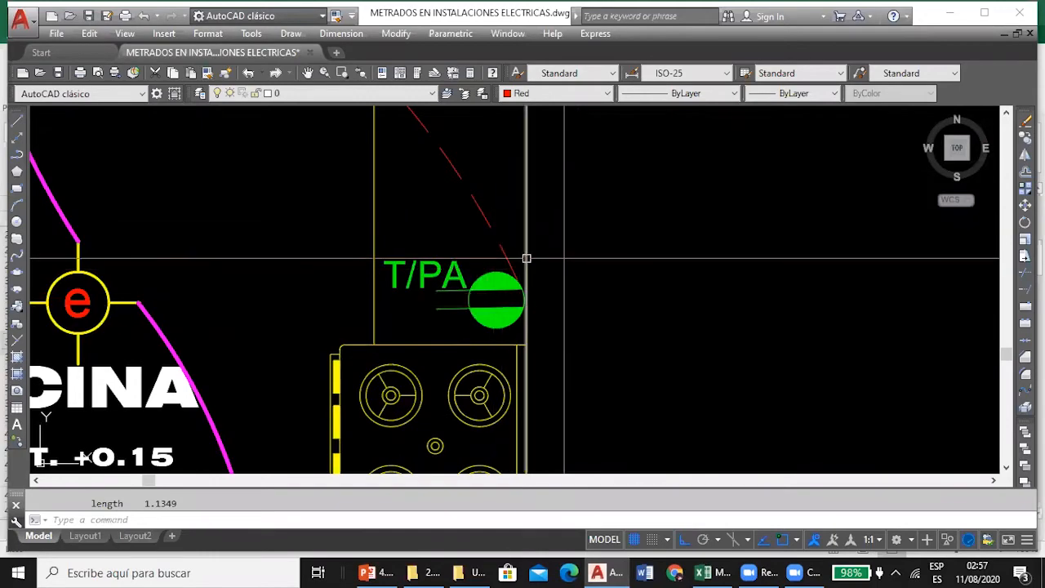
Check the 1*(1.1+0.12) term for the T/PA outlet in the D34 formula in Excel, keeping the formula as it is.
{"action": "left_click", "coordinate": [701, 570]}
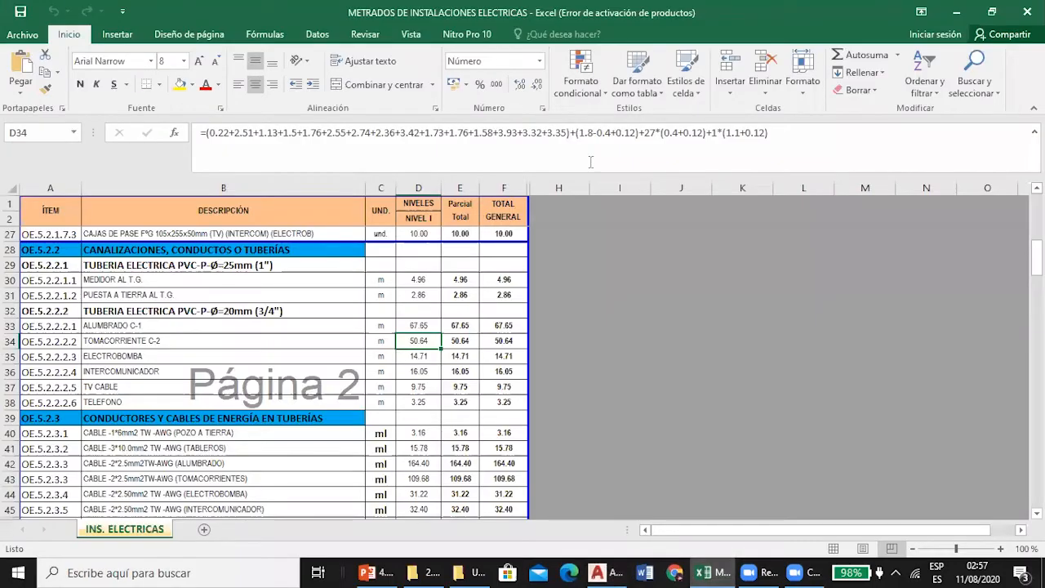
{"action": "left_click_drag", "start_coordinate": [726, 133], "coordinate": [739, 137]}
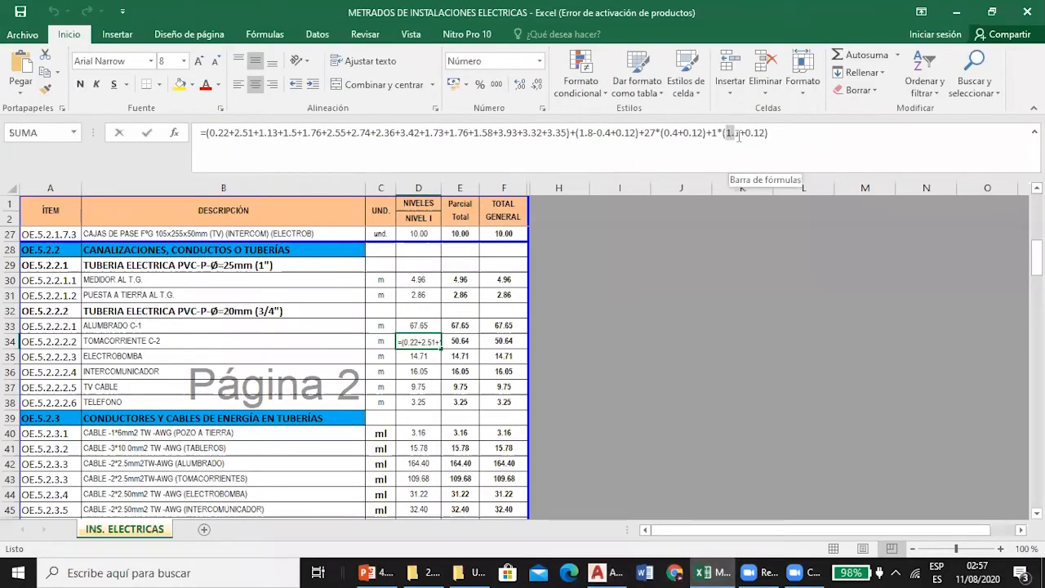
{"action": "left_click", "coordinate": [673, 132]}
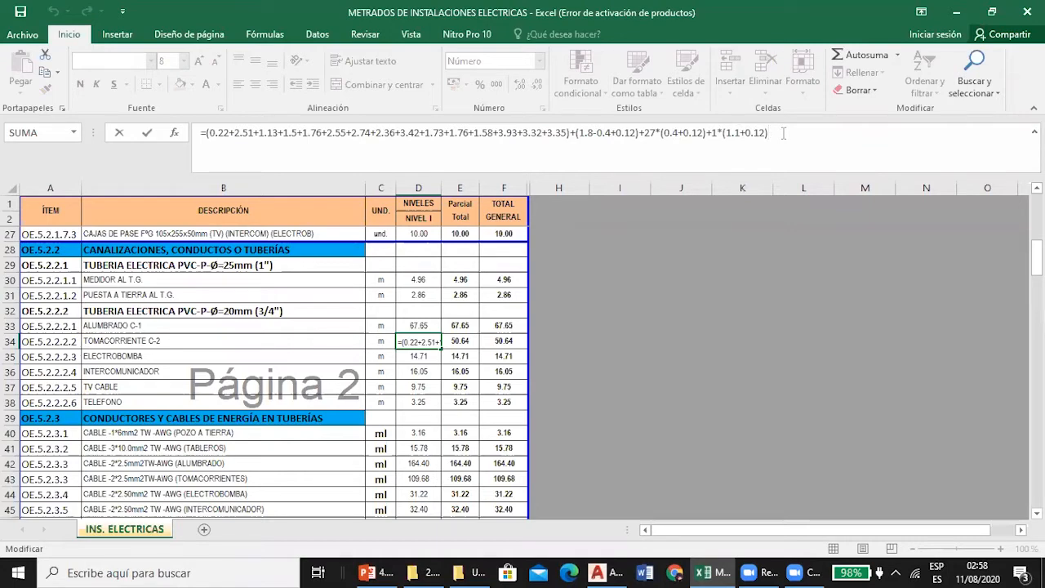
{"action": "key", "text": "Return"}
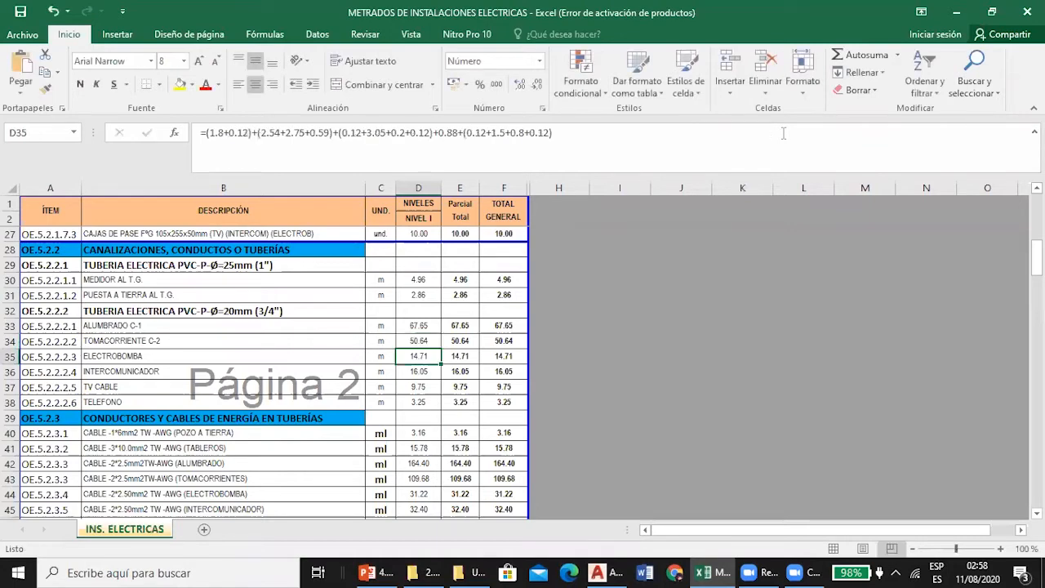
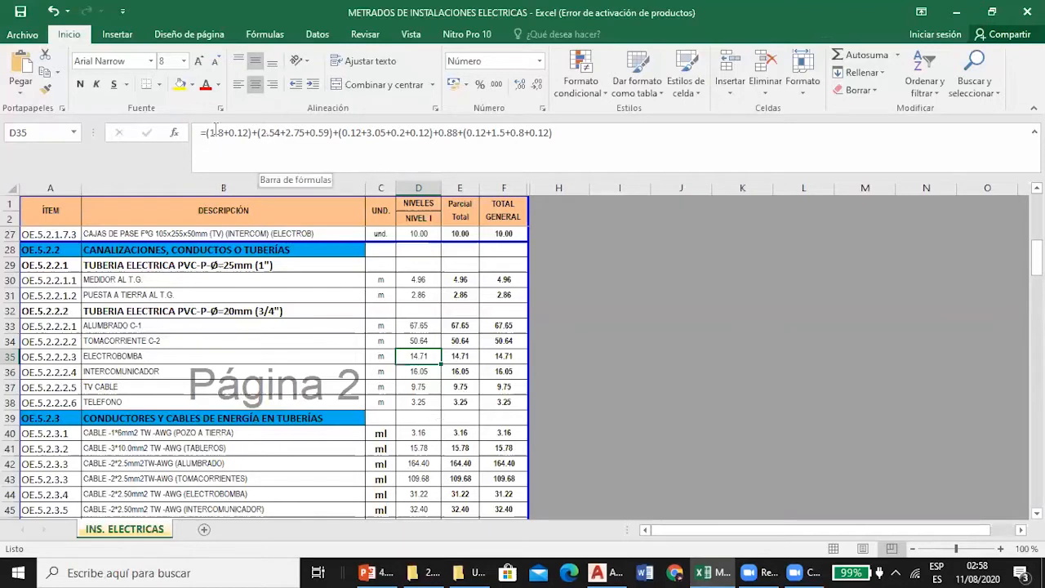
Check the 1.8 term of the ELECTROBOMBA formula in D35, switch to AutoCAD and list the blue spline conduit leaving the TG panel.
{"action": "left_click_drag", "start_coordinate": [210, 132], "coordinate": [222, 132]}
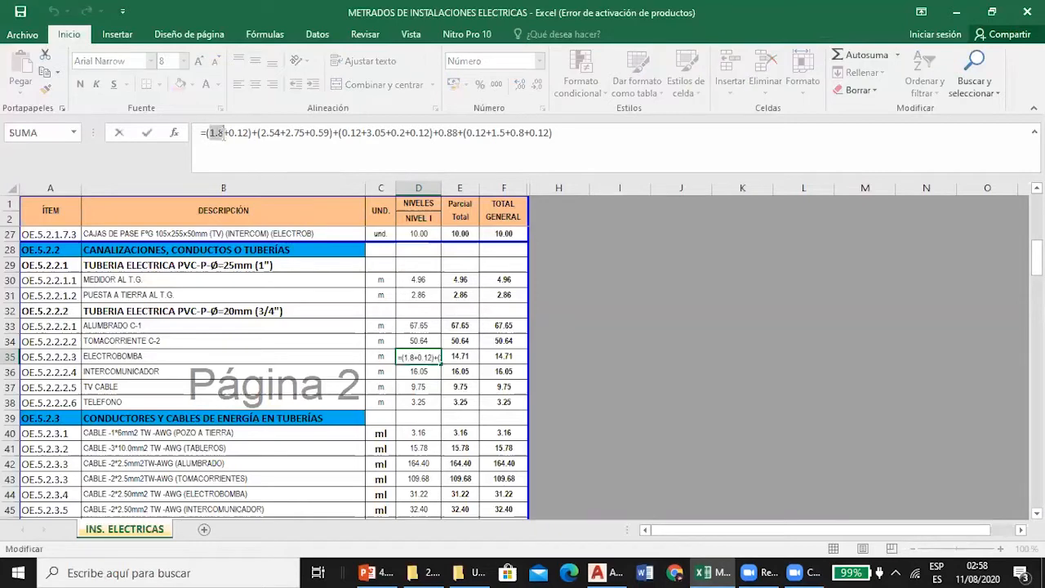
{"action": "left_click", "coordinate": [597, 572]}
{"action": "scroll", "coordinate": [82, 459], "scroll_direction": "down", "scroll_amount": 4}
{"action": "scroll", "coordinate": [229, 260], "scroll_direction": "up", "scroll_amount": 6}
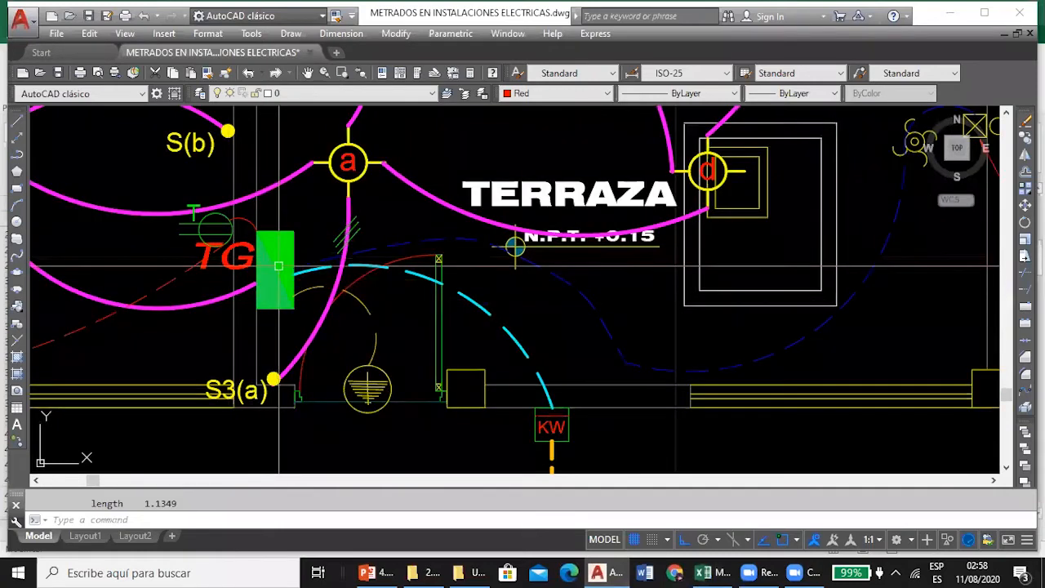
{"action": "left_click", "coordinate": [389, 249]}
{"action": "scroll", "coordinate": [389, 249], "scroll_direction": "down", "scroll_amount": 2}
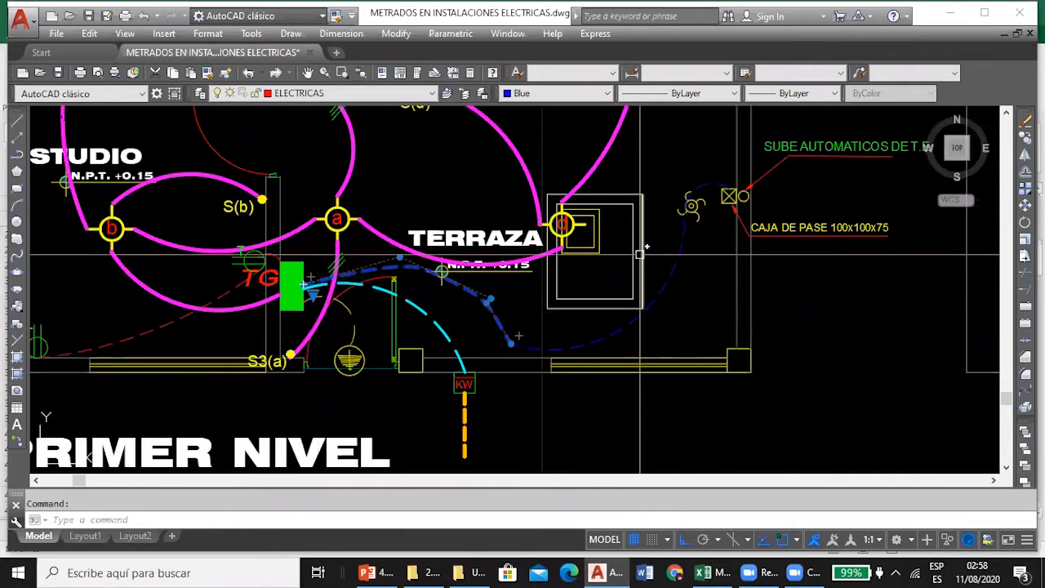
{"action": "type", "text": "li"}
{"action": "key", "text": "Return"}
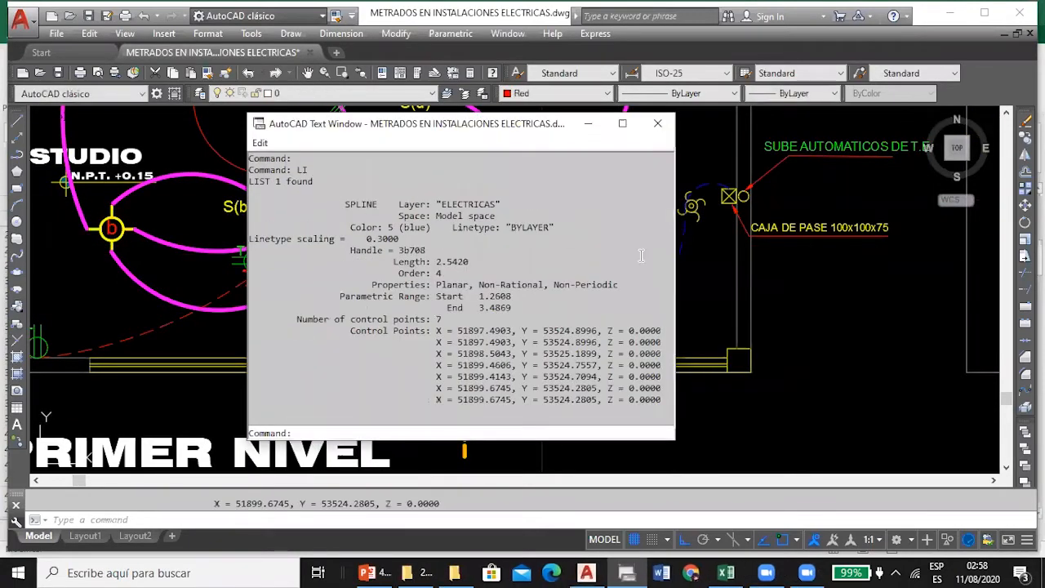
{"action": "left_click", "coordinate": [658, 124]}
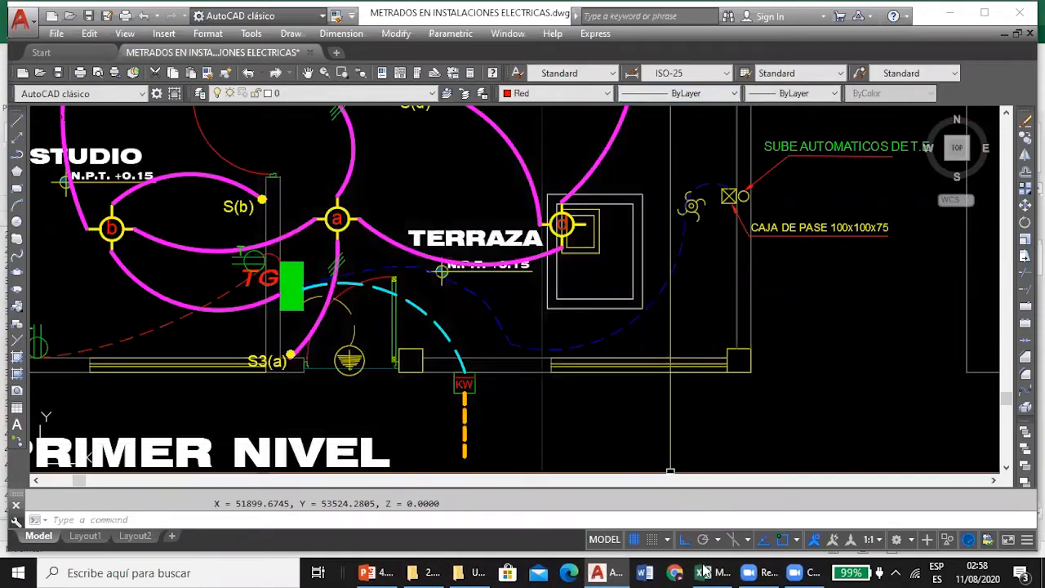
List the blue TG spline conduit again in AutoCAD and highlight its Length value to compare with D35 in Excel.
{"action": "left_click", "coordinate": [693, 571]}
{"action": "left_click", "coordinate": [712, 571]}
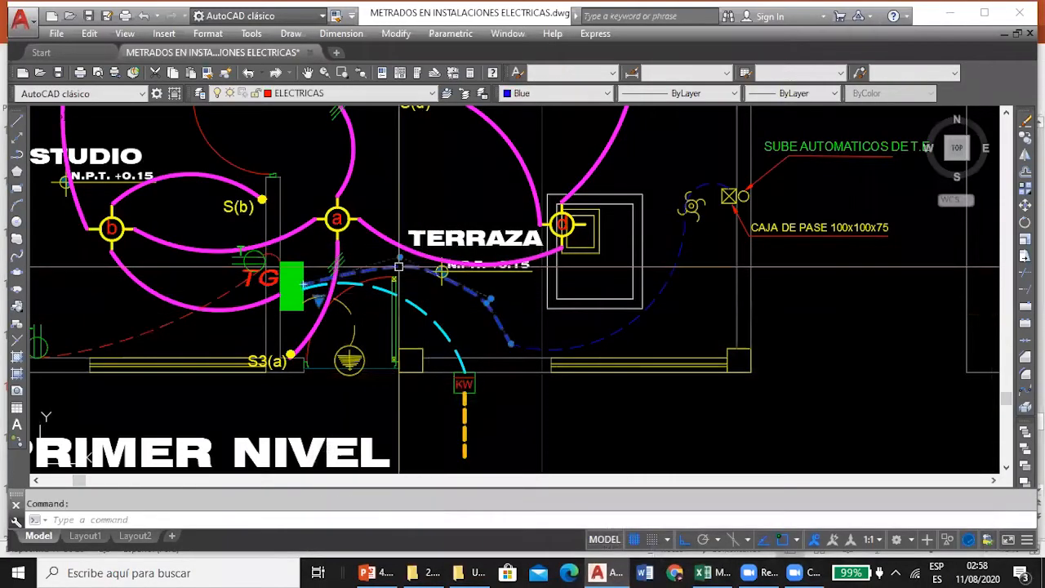
{"action": "type", "text": "LI"}
{"action": "key", "text": "Return"}
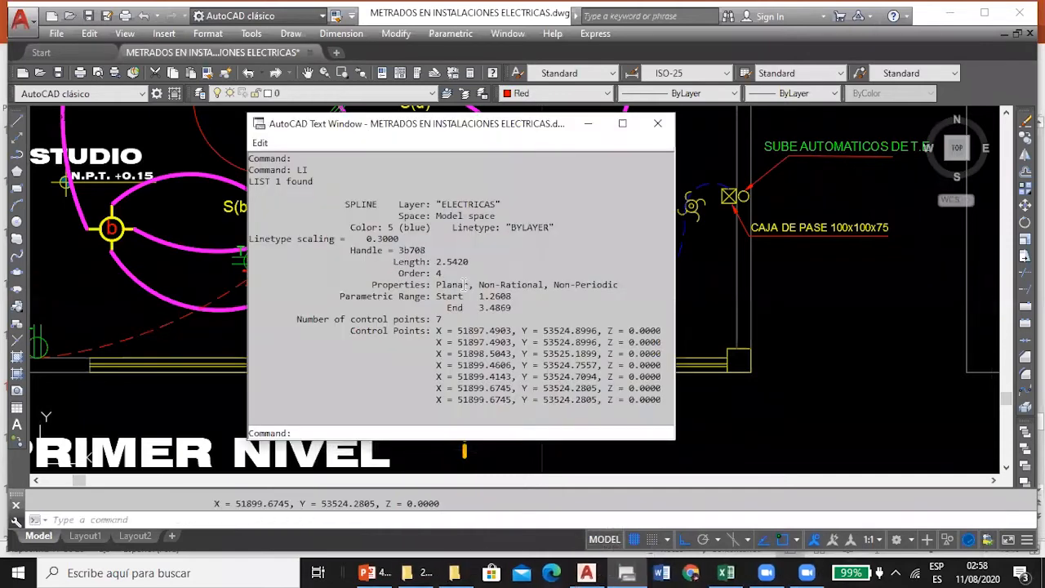
{"action": "left_click_drag", "start_coordinate": [437, 262], "coordinate": [451, 263]}
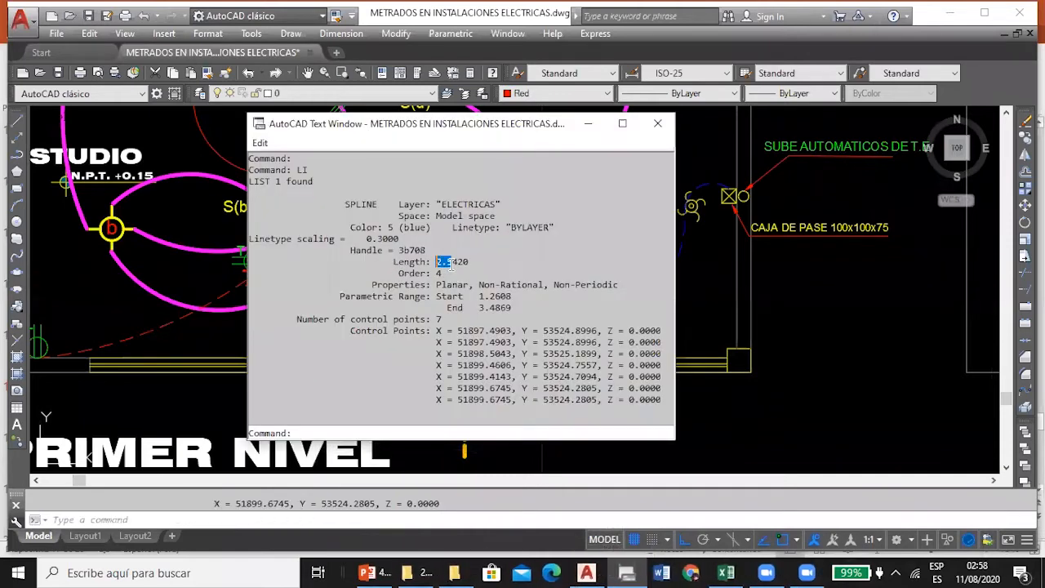
{"action": "left_click", "coordinate": [658, 123]}
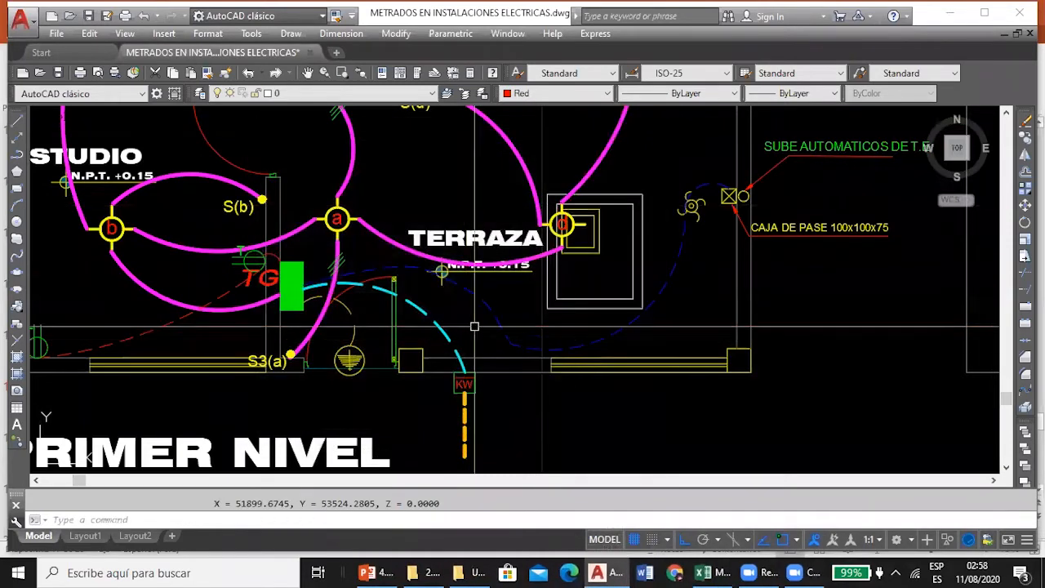
List the length of the blue arc conduit running under the TERRAZA to the pump and compare it with D35 in Excel.
{"action": "left_click", "coordinate": [577, 346]}
{"action": "type", "text": "l"}
{"action": "key", "text": "Return"}
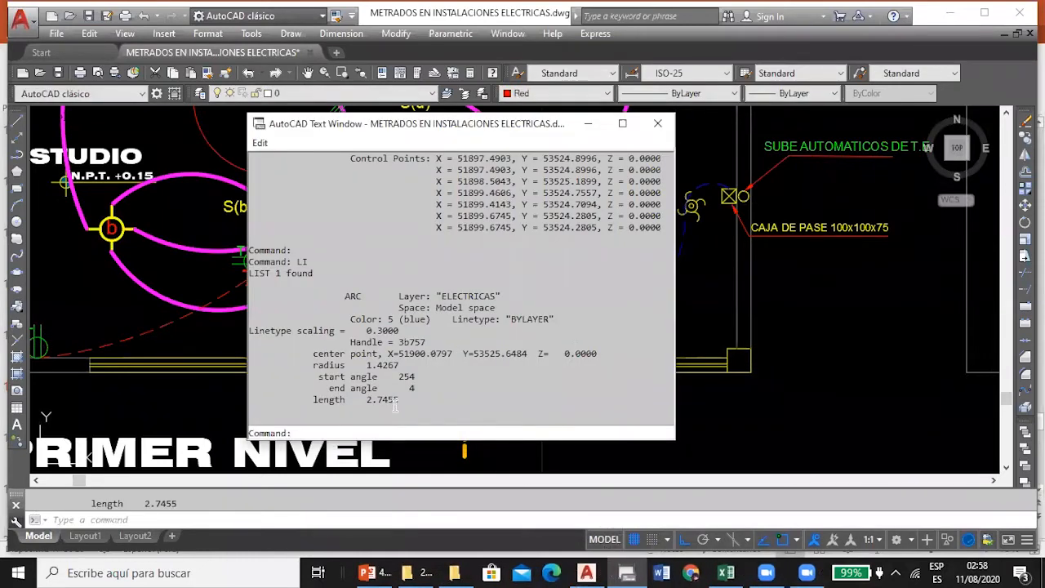
{"action": "left_click", "coordinate": [657, 123]}
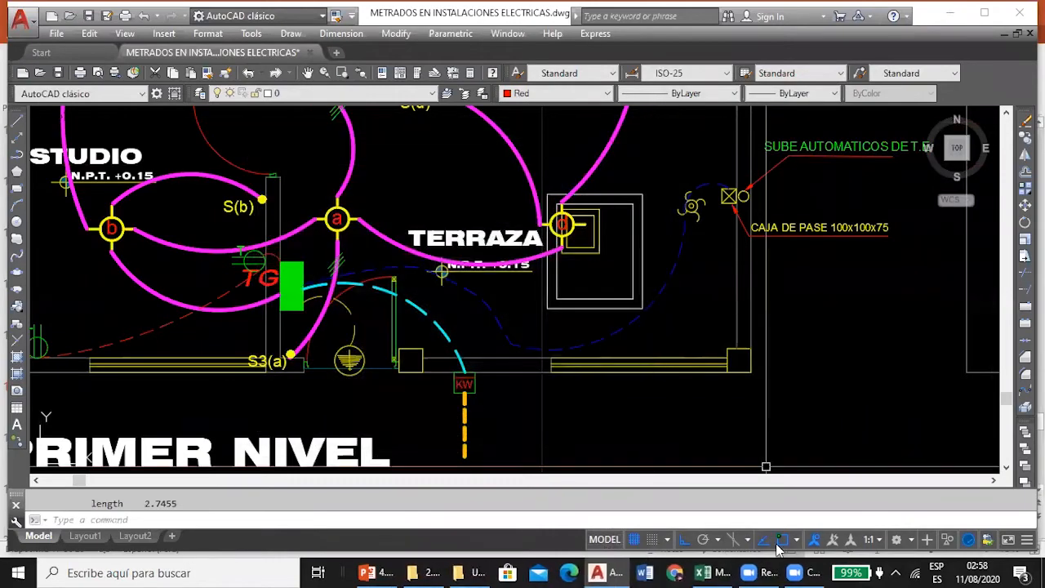
{"action": "left_click", "coordinate": [707, 572]}
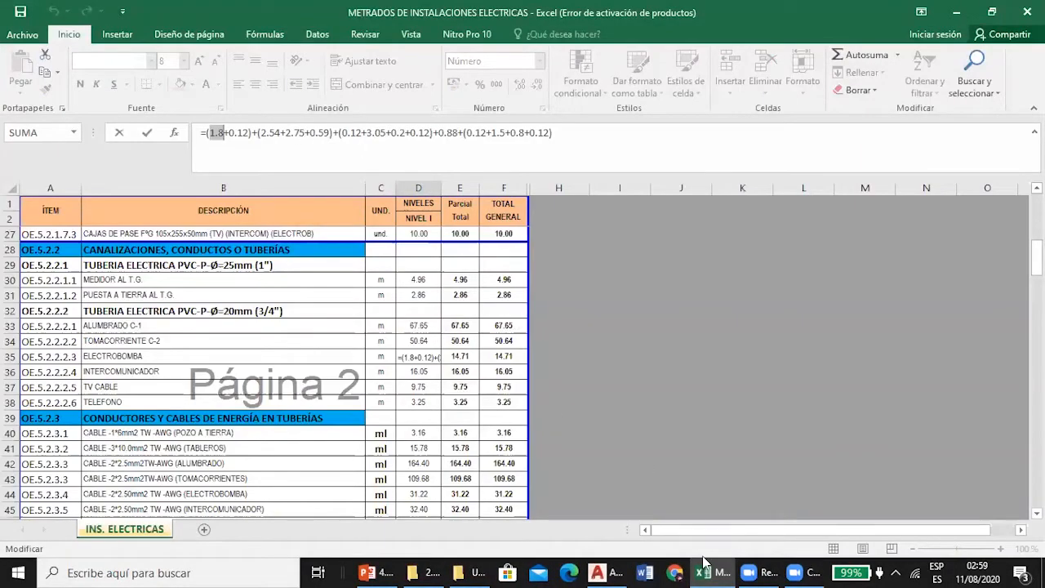
In AutoCAD, list the length of the short blue arc between the pump and the CAJA DE PASE 100x100x75.
{"action": "left_click", "coordinate": [601, 573]}
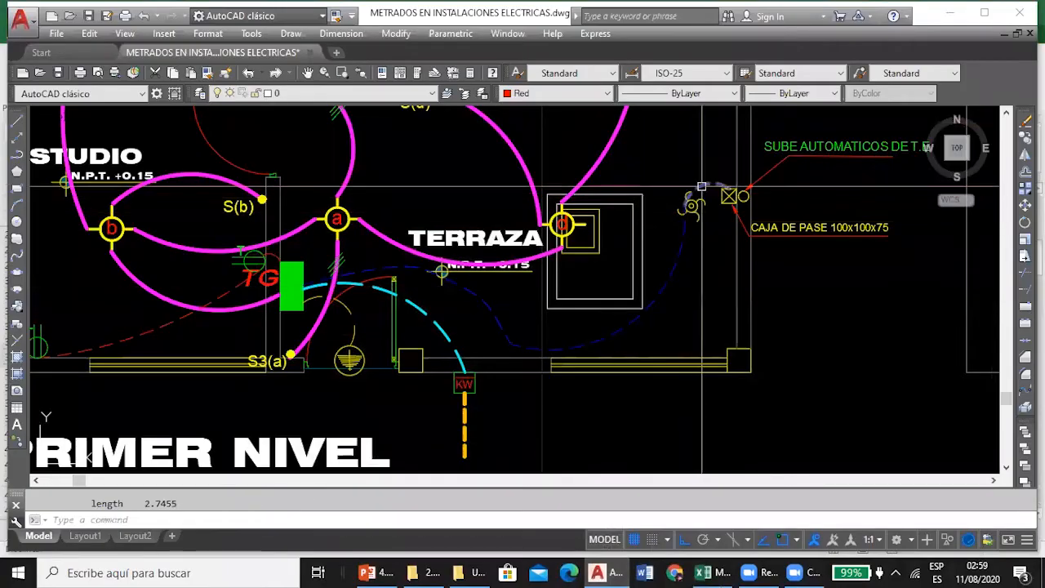
{"action": "left_click", "coordinate": [703, 186]}
{"action": "mouse_move", "coordinate": [703, 188]}
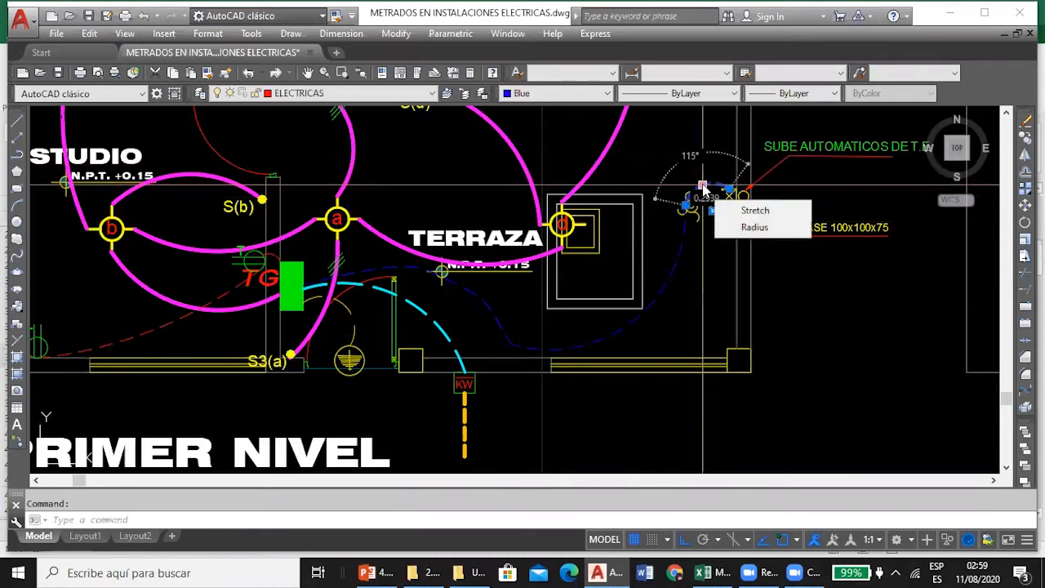
{"action": "key", "text": "Escape"}
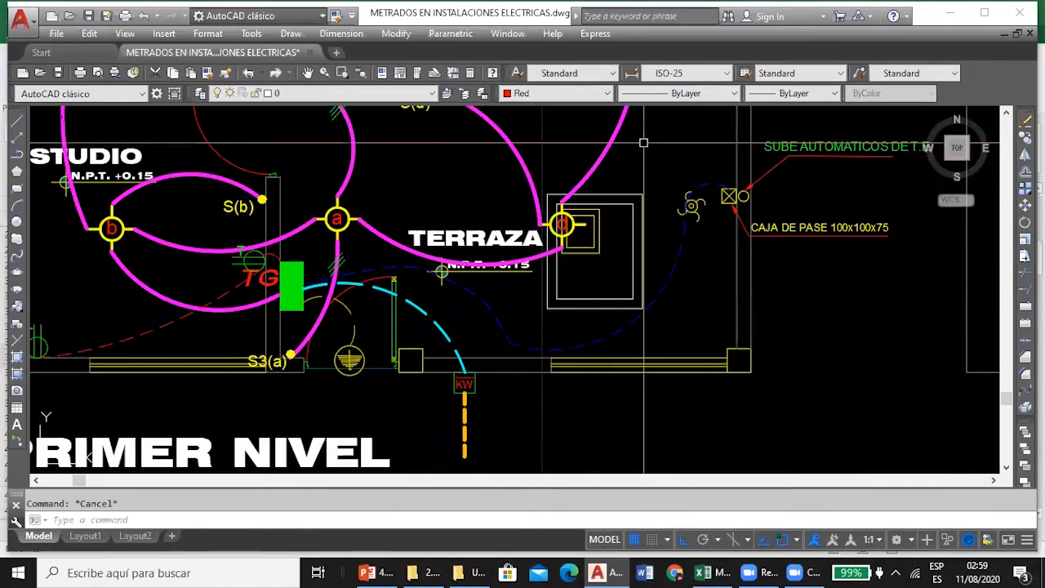
{"action": "scroll", "coordinate": [643, 143], "scroll_direction": "down", "scroll_amount": 2}
{"action": "scroll", "coordinate": [693, 205], "scroll_direction": "up", "scroll_amount": 2}
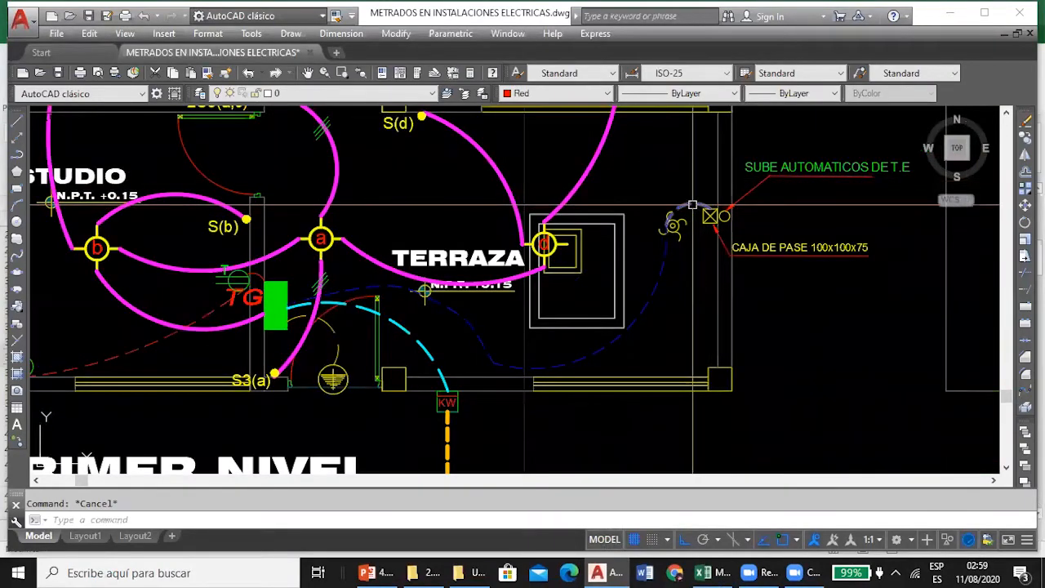
{"action": "left_click", "coordinate": [693, 207]}
{"action": "type", "text": "LI"}
{"action": "key", "text": "Return"}
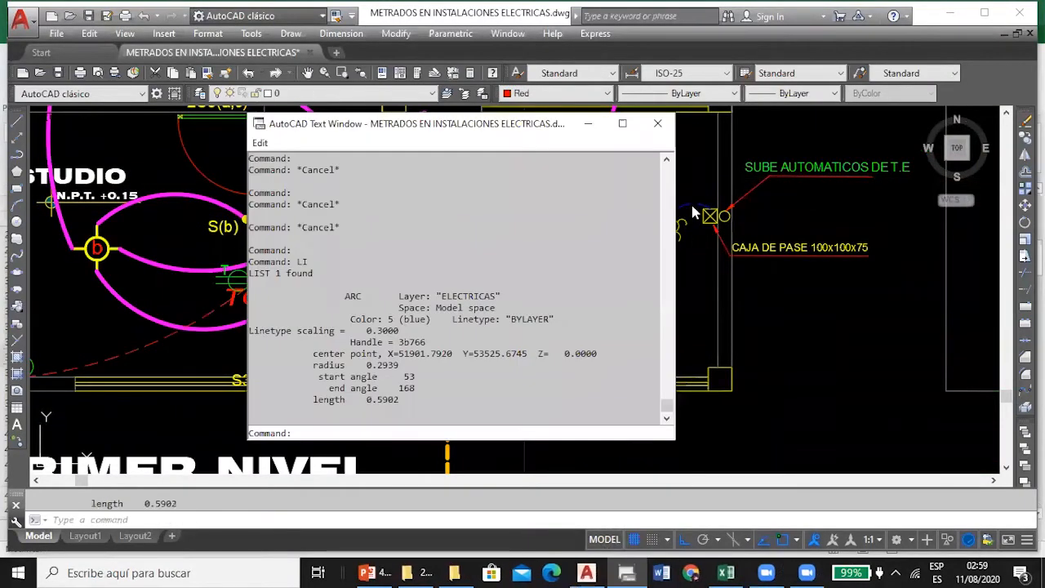
{"action": "left_click", "coordinate": [658, 123]}
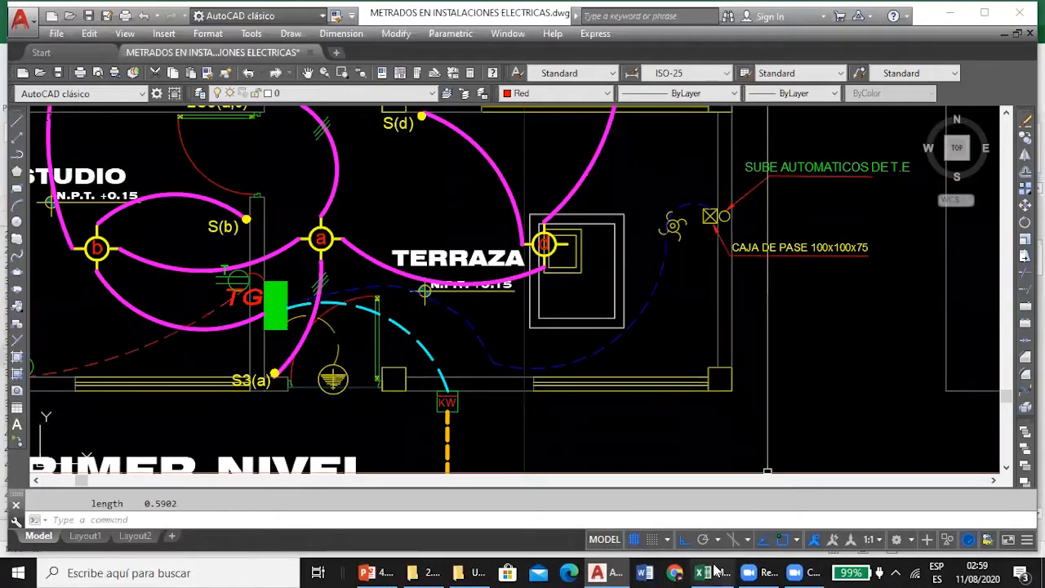
Check the (0.12+3.05+0.2+0.12) riser terms of the D35 formula in Excel, keeping the formula as it is.
{"action": "left_click", "coordinate": [716, 571]}
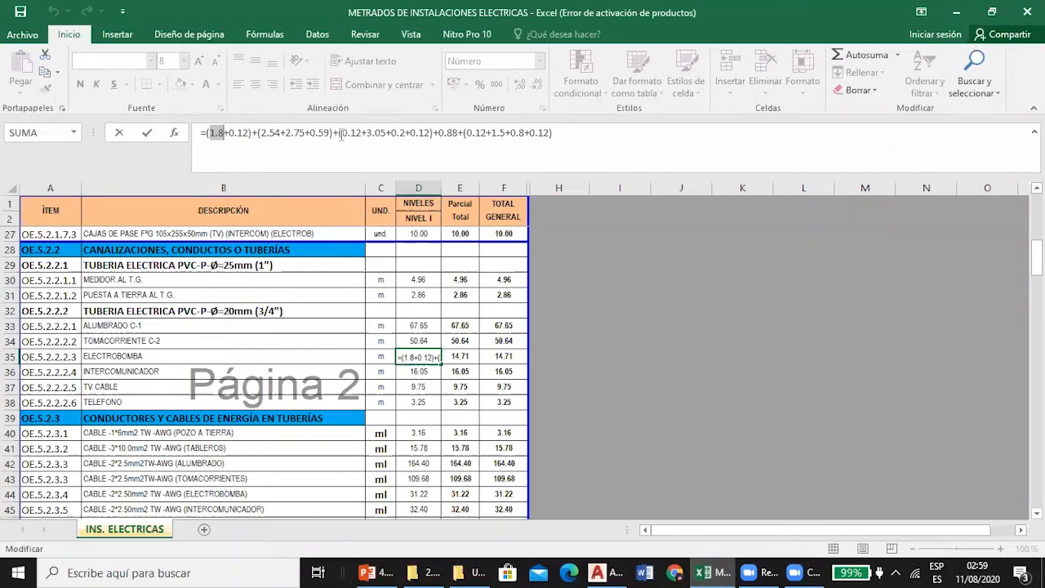
{"action": "left_click_drag", "start_coordinate": [342, 135], "coordinate": [360, 134]}
{"action": "left_click", "coordinate": [369, 132]}
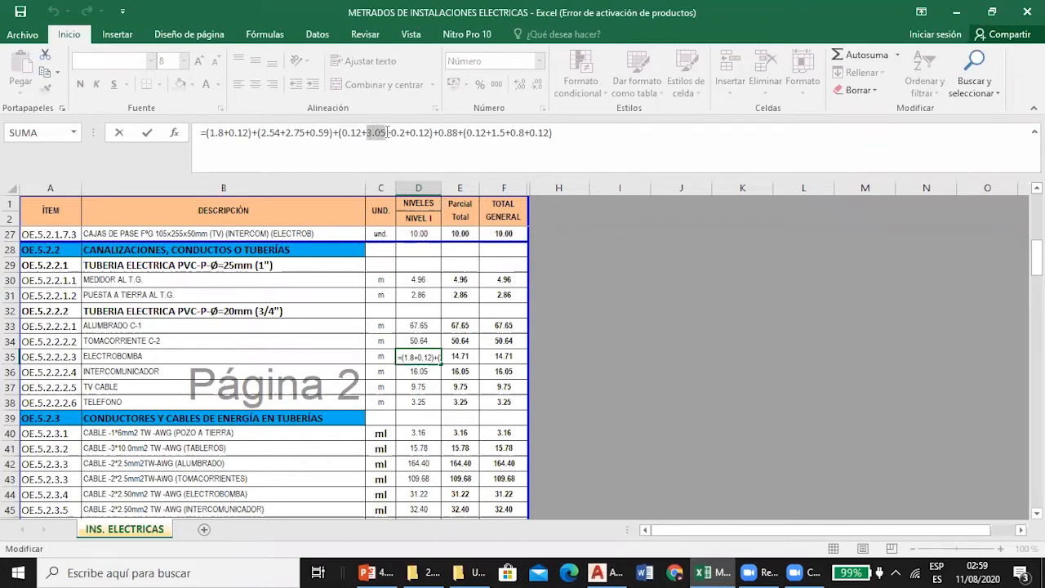
{"action": "left_click", "coordinate": [399, 132]}
{"action": "double_click", "coordinate": [418, 133]}
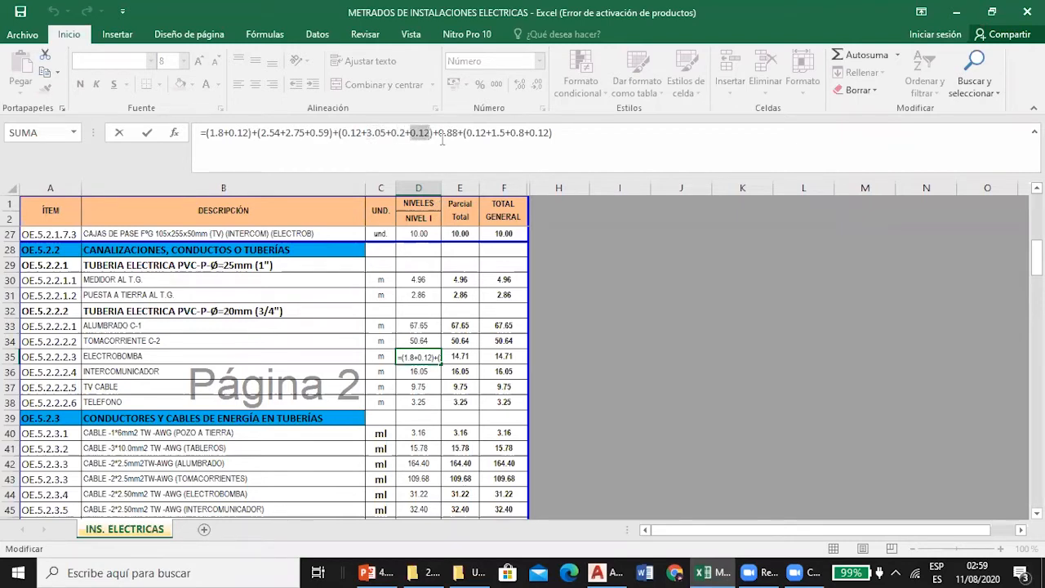
{"action": "key", "text": "Escape"}
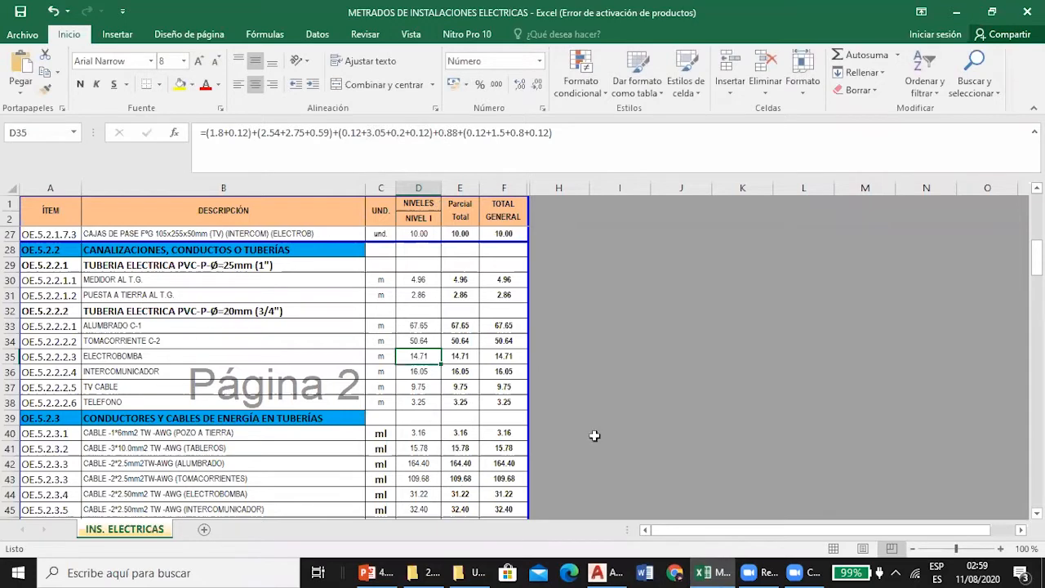
Check the 0.88 term in D35, and in AutoCAD list the length of the blue arc joining the TECHO tank and pass box.
{"action": "left_click", "coordinate": [441, 133]}
{"action": "left_click_drag", "start_coordinate": [438, 133], "coordinate": [460, 132]}
{"action": "key", "text": "Escape"}
{"action": "left_click", "coordinate": [598, 572]}
{"action": "scroll", "coordinate": [525, 390], "scroll_direction": "down", "scroll_amount": 5}
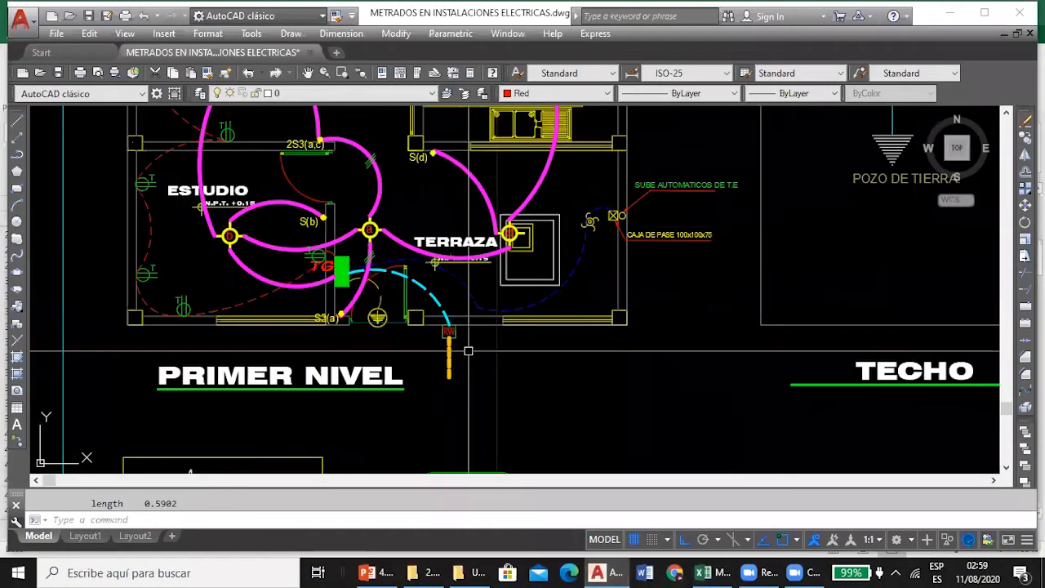
{"action": "scroll", "coordinate": [584, 359], "scroll_direction": "up", "scroll_amount": 8}
{"action": "left_click", "coordinate": [420, 280]}
{"action": "type", "text": "LI"}
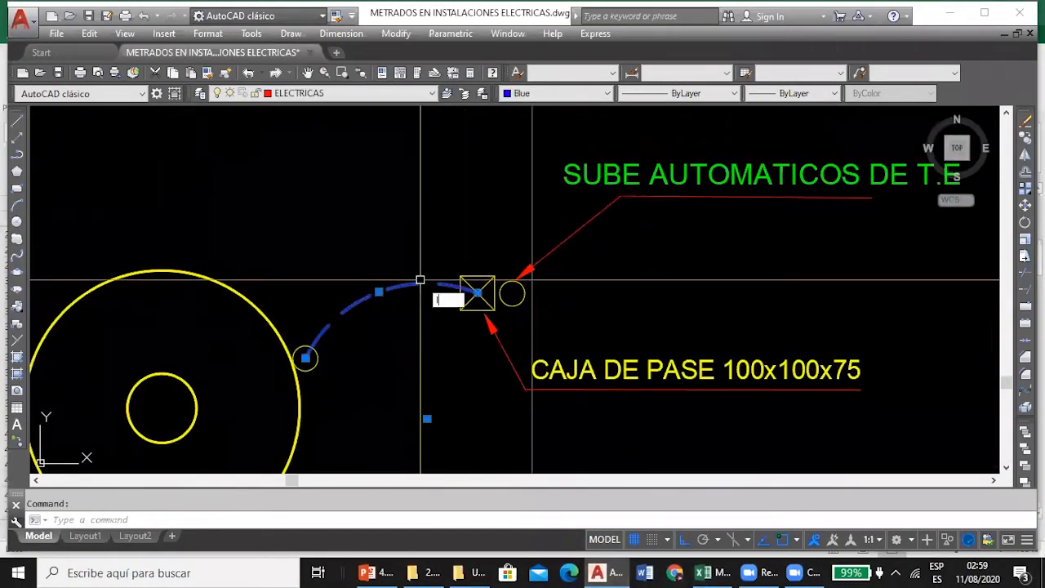
{"action": "key", "text": "Return"}
{"action": "left_click", "coordinate": [657, 123]}
Locate the 600-litre tank and pump riser diagram in the drawing and examine its floor and roof levels.
{"action": "scroll", "coordinate": [488, 280], "scroll_direction": "down", "scroll_amount": 8}
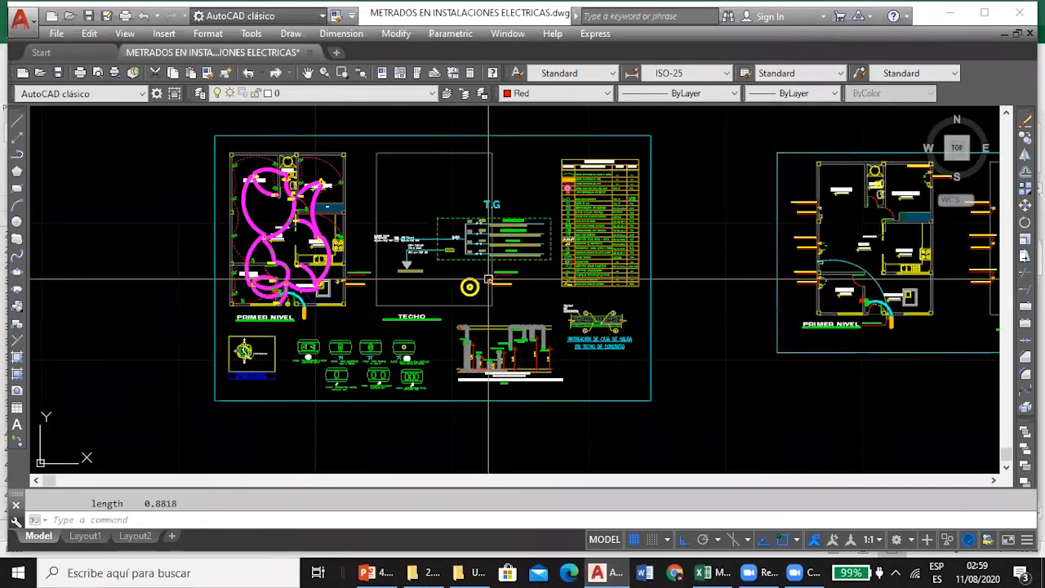
{"action": "scroll", "coordinate": [488, 280], "scroll_direction": "down", "scroll_amount": 5}
{"action": "scroll", "coordinate": [530, 146], "scroll_direction": "up", "scroll_amount": 10}
{"action": "scroll", "coordinate": [530, 146], "scroll_direction": "up", "scroll_amount": 7}
{"action": "scroll", "coordinate": [474, 252], "scroll_direction": "down", "scroll_amount": 3}
{"action": "scroll", "coordinate": [485, 221], "scroll_direction": "up", "scroll_amount": 1}
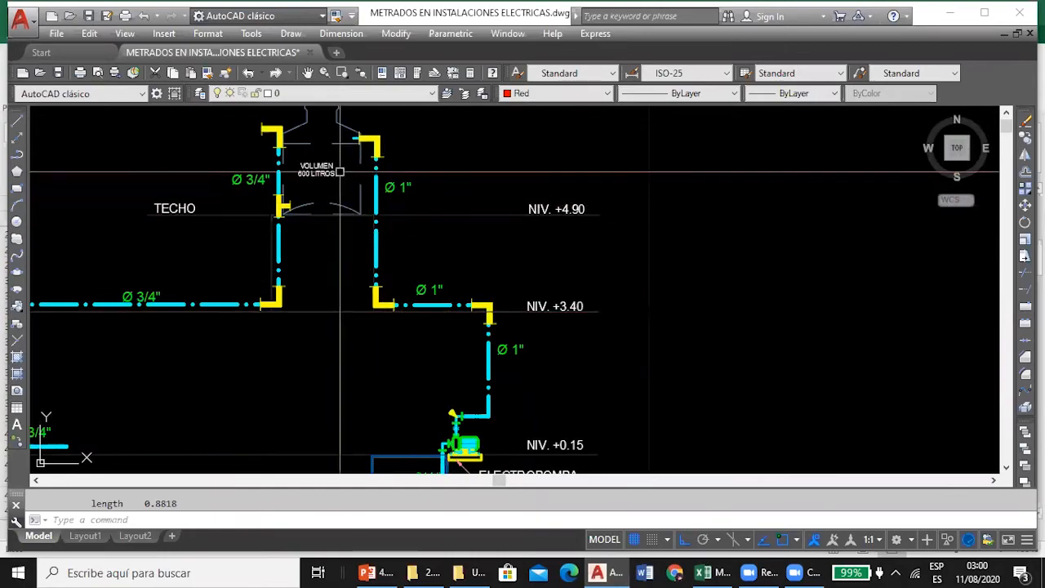
Compare the 1.5, 0.8 and final 0.12 terms of D35 in Excel with the AutoCAD tank diagram, keeping the formula as it is.
{"action": "left_click", "coordinate": [703, 572]}
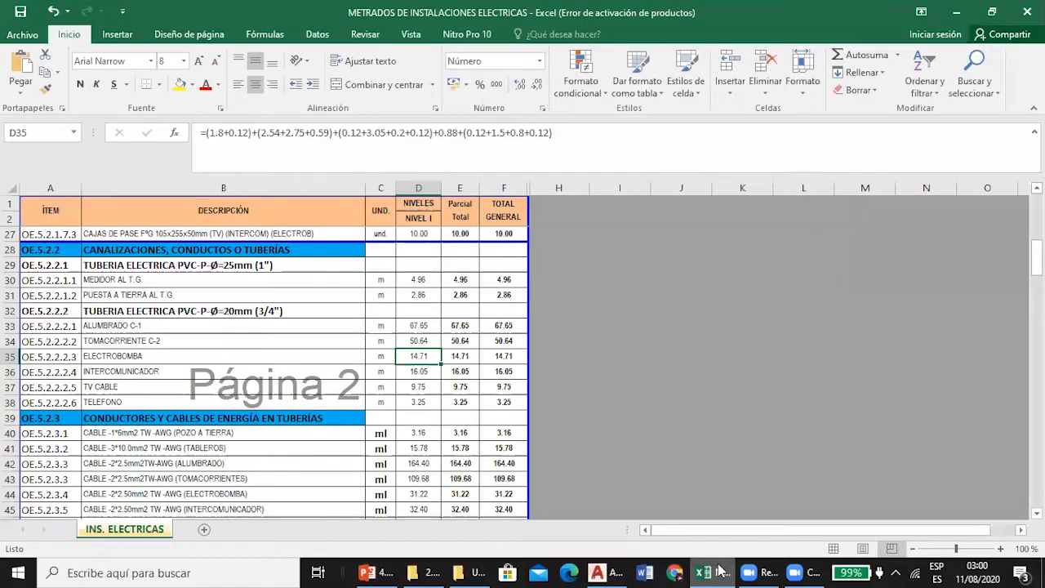
{"action": "left_click", "coordinate": [498, 132]}
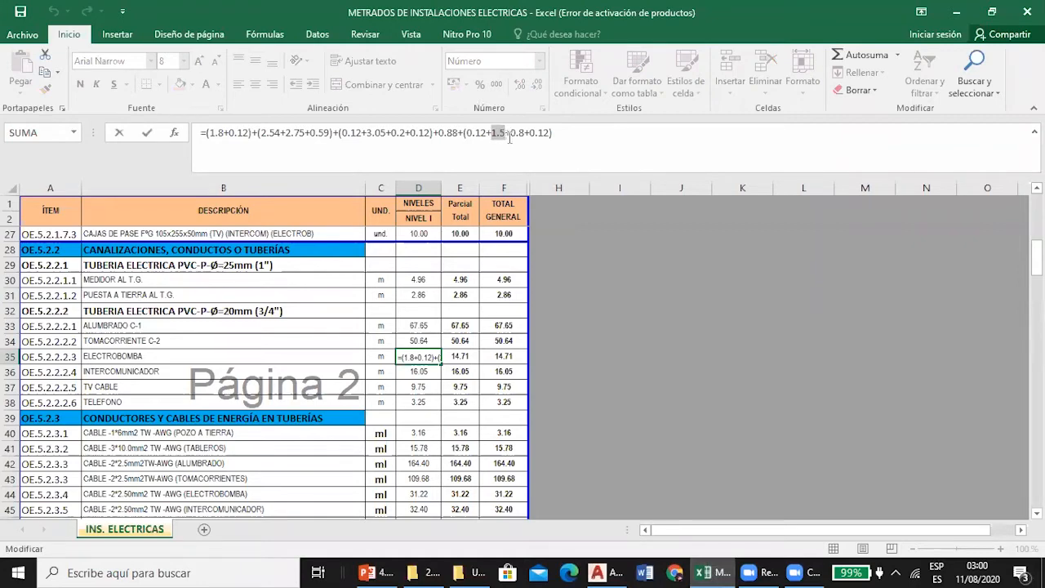
{"action": "double_click", "coordinate": [518, 132]}
{"action": "key", "text": "Escape"}
{"action": "left_click", "coordinate": [598, 573]}
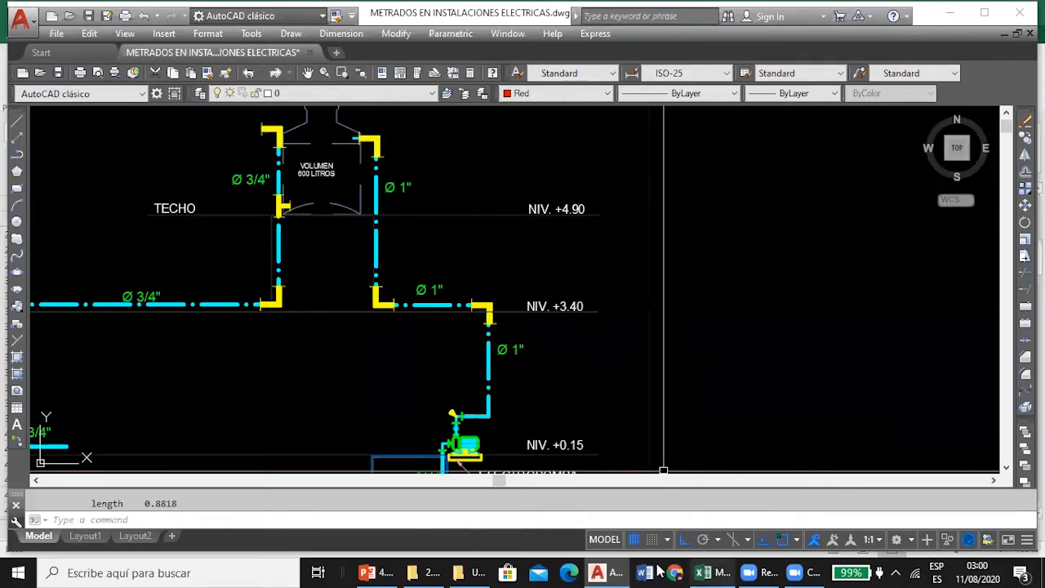
{"action": "left_click", "coordinate": [702, 572]}
{"action": "left_click_drag", "start_coordinate": [536, 132], "coordinate": [554, 132]}
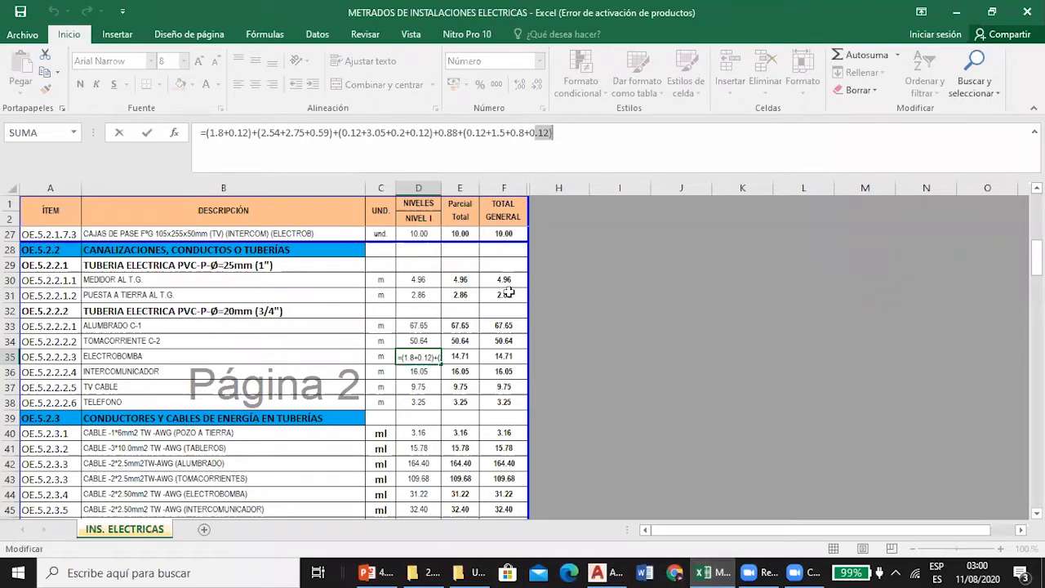
{"action": "key", "text": "Return"}
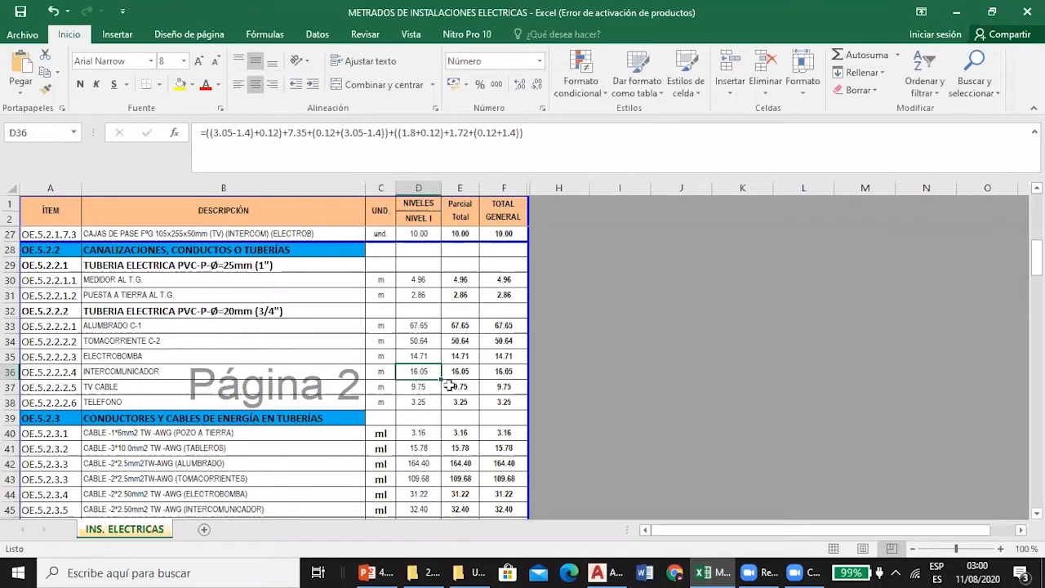
Examine the INTERCOMUNICADOR conduit on the PRIMER NIVEL communications plan in AutoCAD and return to the D36 formula in Excel.
{"action": "left_click", "coordinate": [609, 573]}
{"action": "scroll", "coordinate": [416, 226], "scroll_direction": "down", "scroll_amount": 8}
{"action": "scroll", "coordinate": [421, 245], "scroll_direction": "up", "scroll_amount": 4}
{"action": "scroll", "coordinate": [662, 225], "scroll_direction": "up", "scroll_amount": 6}
{"action": "scroll", "coordinate": [379, 239], "scroll_direction": "down", "scroll_amount": 2}
{"action": "left_click_drag", "start_coordinate": [378, 239], "coordinate": [468, 283]}
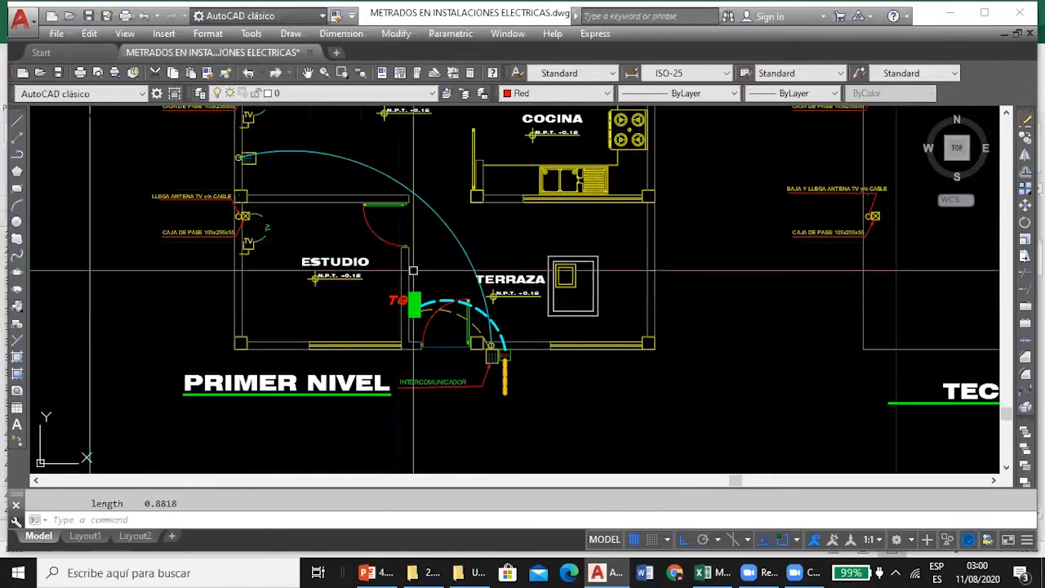
{"action": "scroll", "coordinate": [419, 297], "scroll_direction": "up", "scroll_amount": 2}
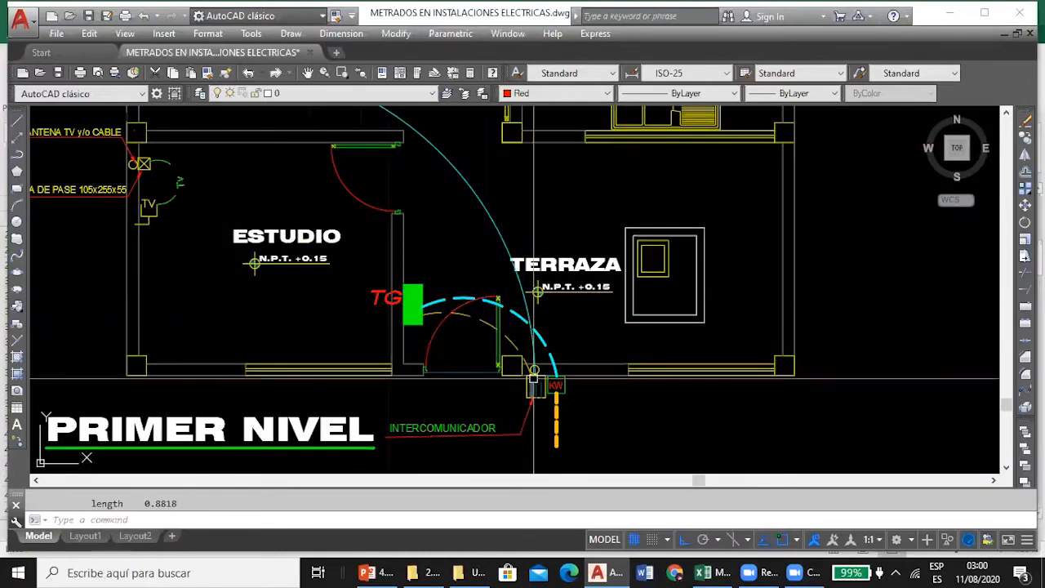
{"action": "scroll", "coordinate": [535, 386], "scroll_direction": "down", "scroll_amount": 2}
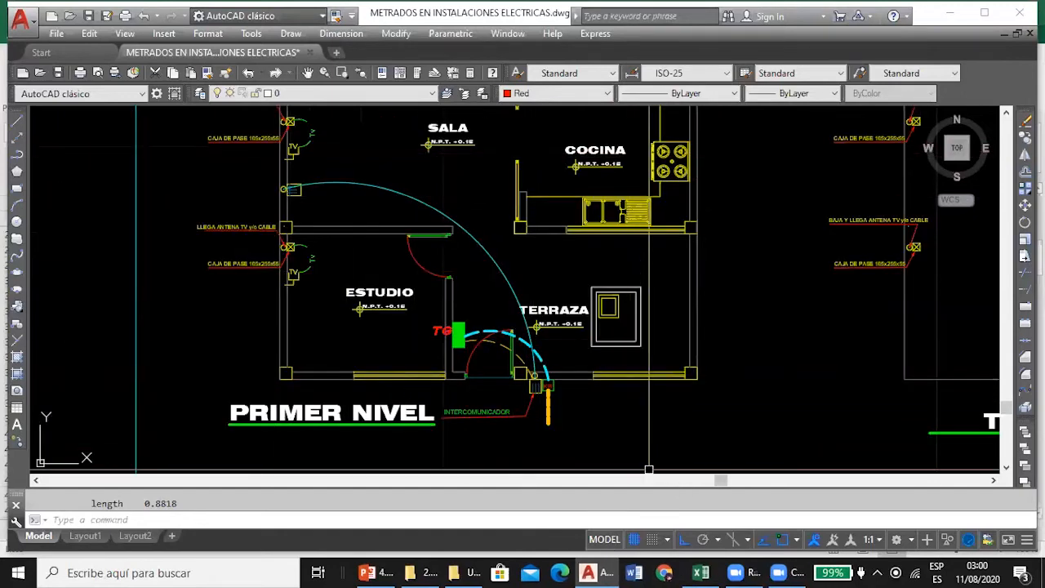
{"action": "left_click", "coordinate": [701, 573]}
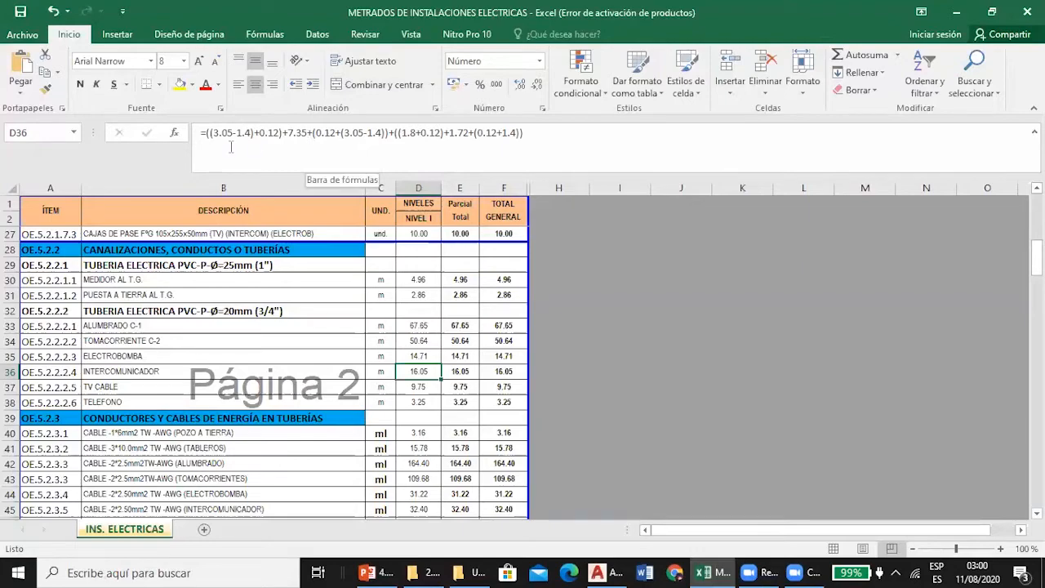
Trace the cyan intercom arc from the TERRAZA entrance to the SALA wall in AutoCAD and go back to Excel.
{"action": "left_click", "coordinate": [607, 573]}
{"action": "scroll", "coordinate": [549, 393], "scroll_direction": "up", "scroll_amount": 4}
{"action": "scroll", "coordinate": [506, 357], "scroll_direction": "down", "scroll_amount": 2}
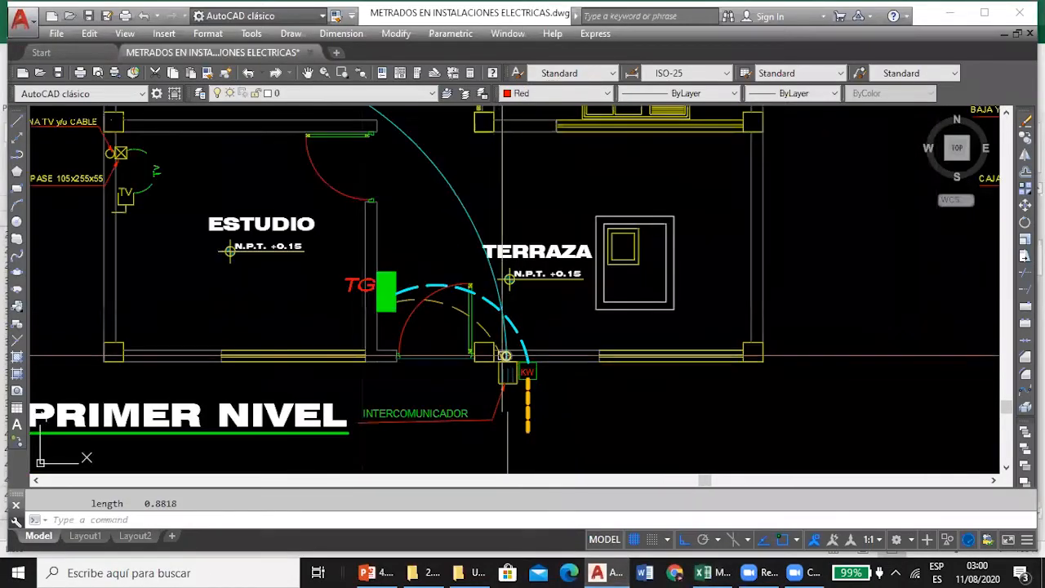
{"action": "scroll", "coordinate": [507, 357], "scroll_direction": "down", "scroll_amount": 2}
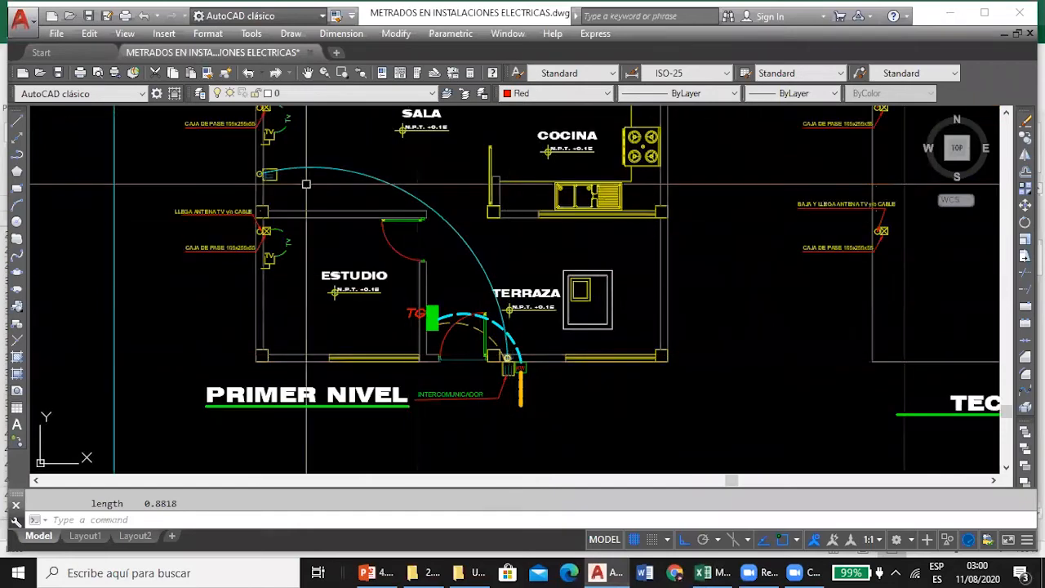
{"action": "left_click", "coordinate": [707, 572]}
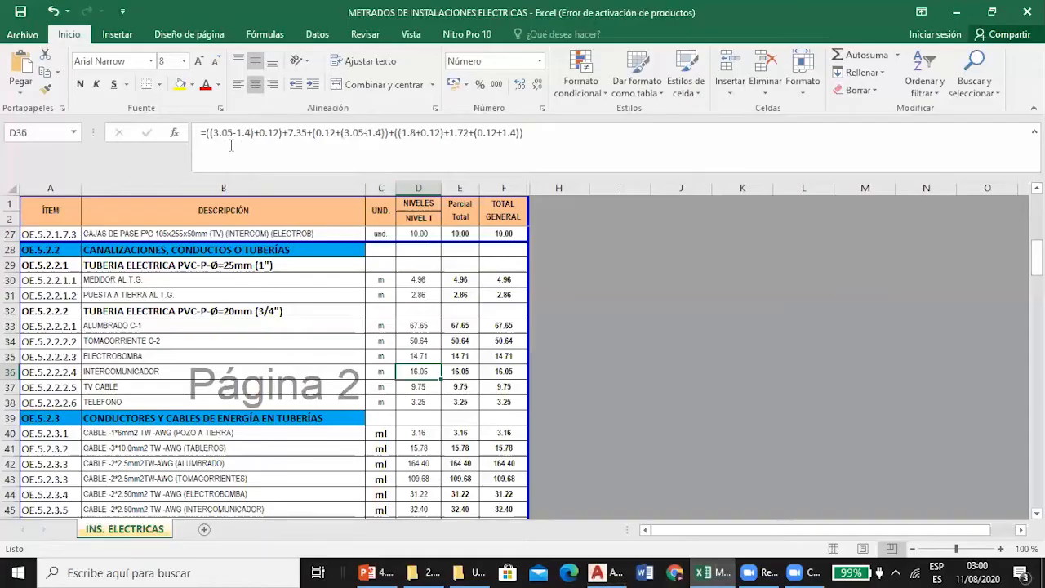
Check the opening 3.05-1.4 and 0.12 terms of the D36 formula, leaving the formula as it is.
{"action": "left_click_drag", "start_coordinate": [212, 133], "coordinate": [251, 136]}
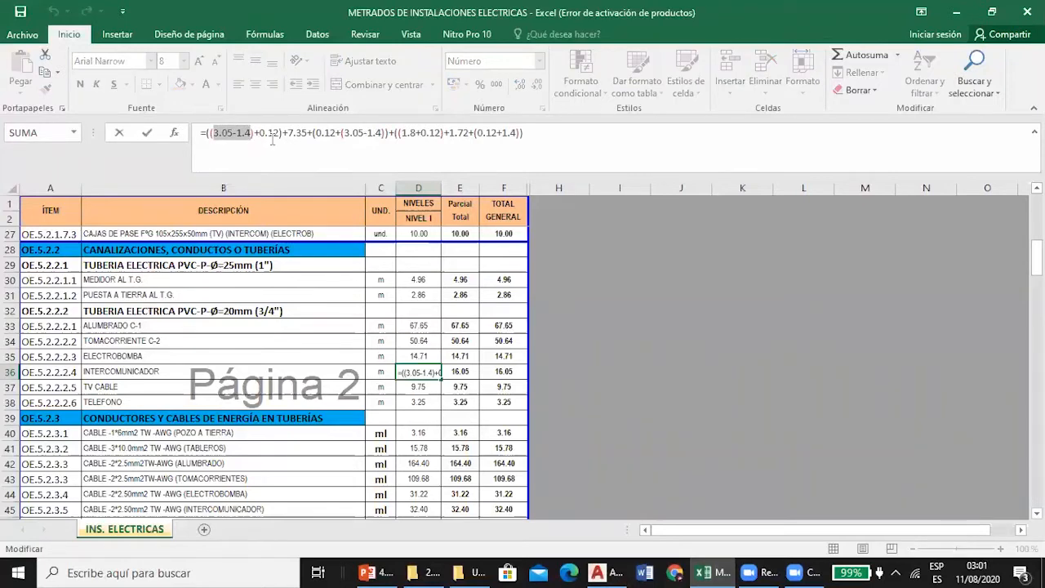
{"action": "key", "text": "Escape"}
{"action": "left_click_drag", "start_coordinate": [262, 133], "coordinate": [279, 133]}
{"action": "key", "text": "Escape"}
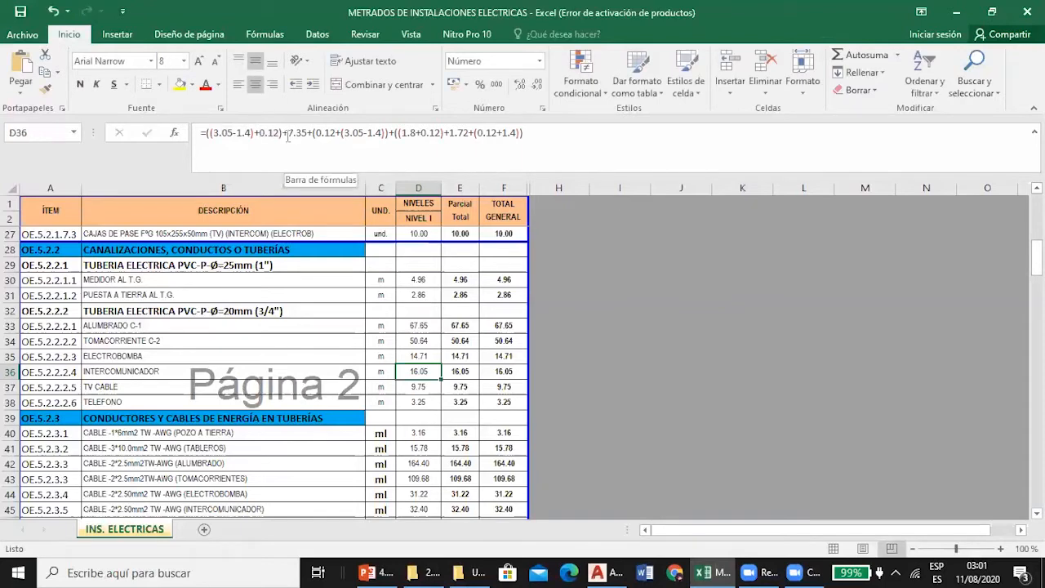
Check the 7.35 term in D36, and in AutoCAD list the length of the cyan TIMBRE arc and inspect its SALA end.
{"action": "left_click_drag", "start_coordinate": [287, 133], "coordinate": [310, 134]}
{"action": "key", "text": "Escape"}
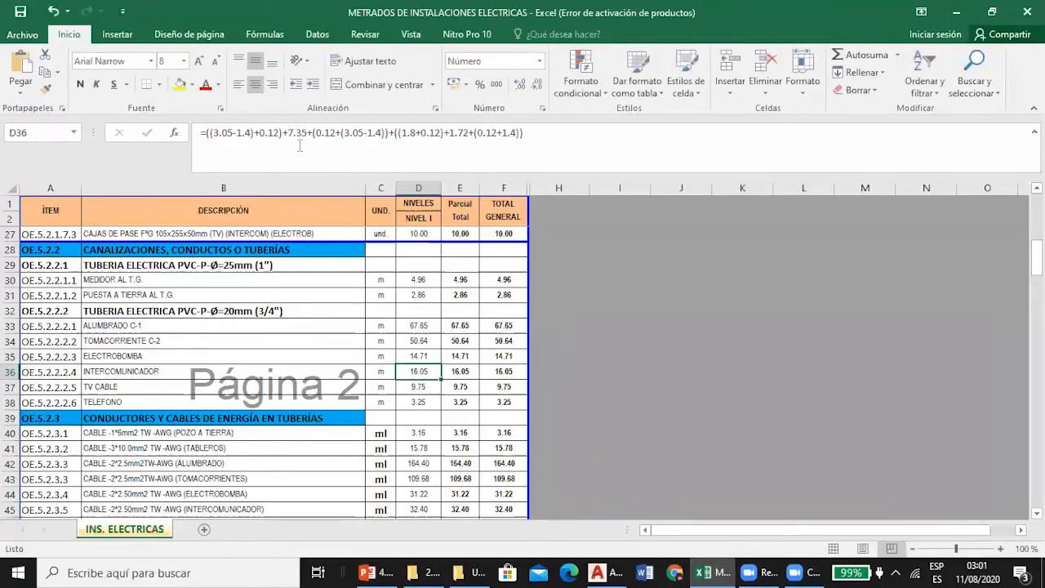
{"action": "left_click", "coordinate": [606, 573]}
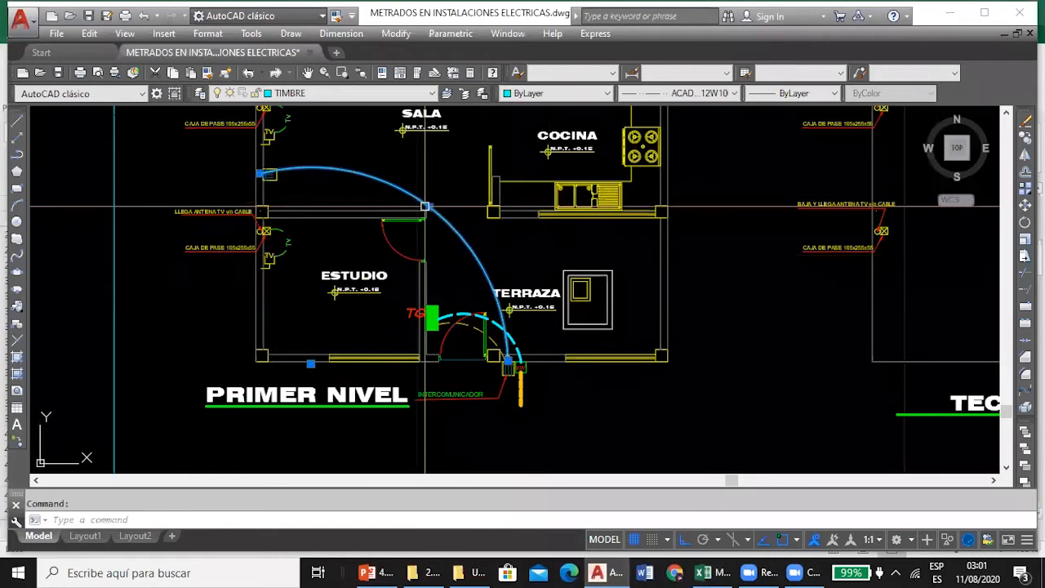
{"action": "type", "text": "LI"}
{"action": "key", "text": "Return"}
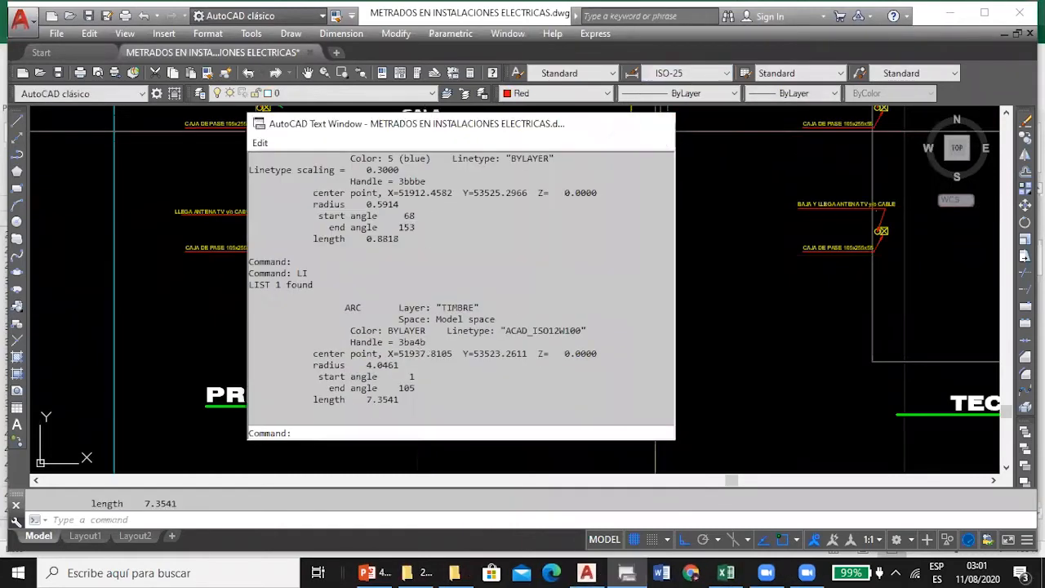
{"action": "left_click", "coordinate": [657, 123]}
{"action": "scroll", "coordinate": [346, 163], "scroll_direction": "up", "scroll_amount": 4}
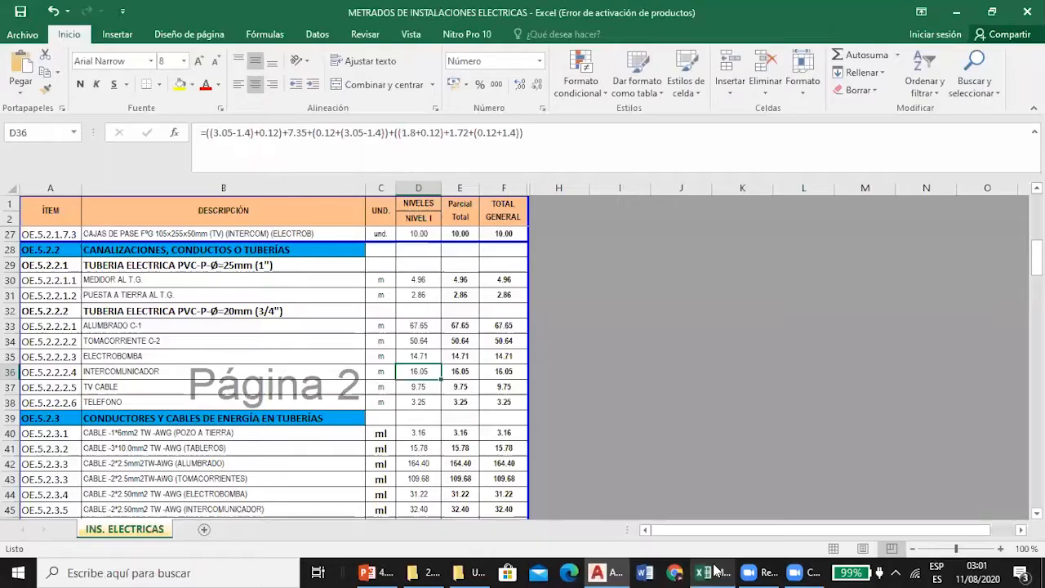
In Excel, check the second vertical run, 0.12+(3.05-1.4), in the D36 formula without changing it.
{"action": "left_click", "coordinate": [707, 572]}
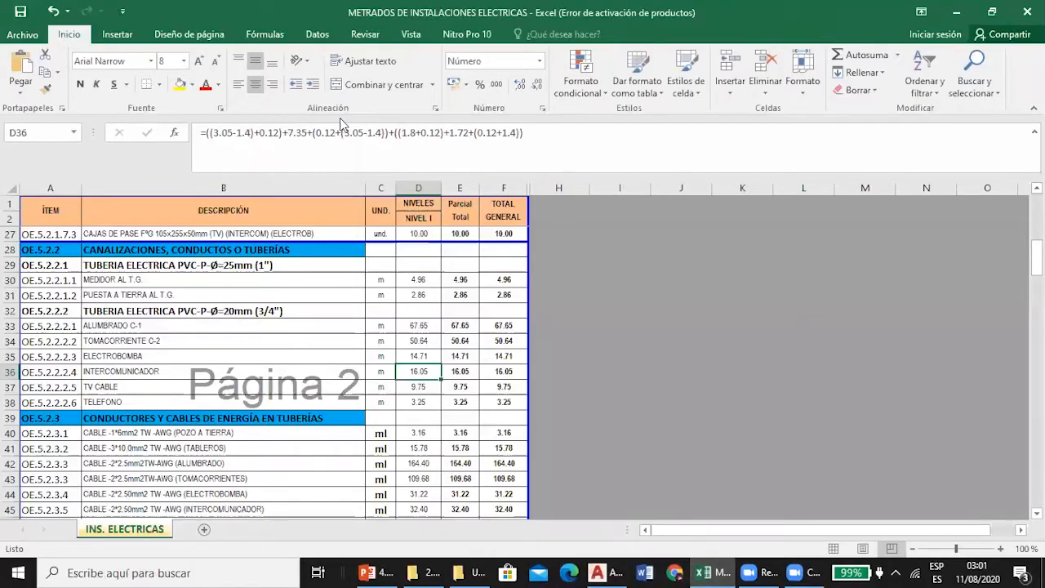
{"action": "left_click_drag", "start_coordinate": [314, 133], "coordinate": [384, 168]}
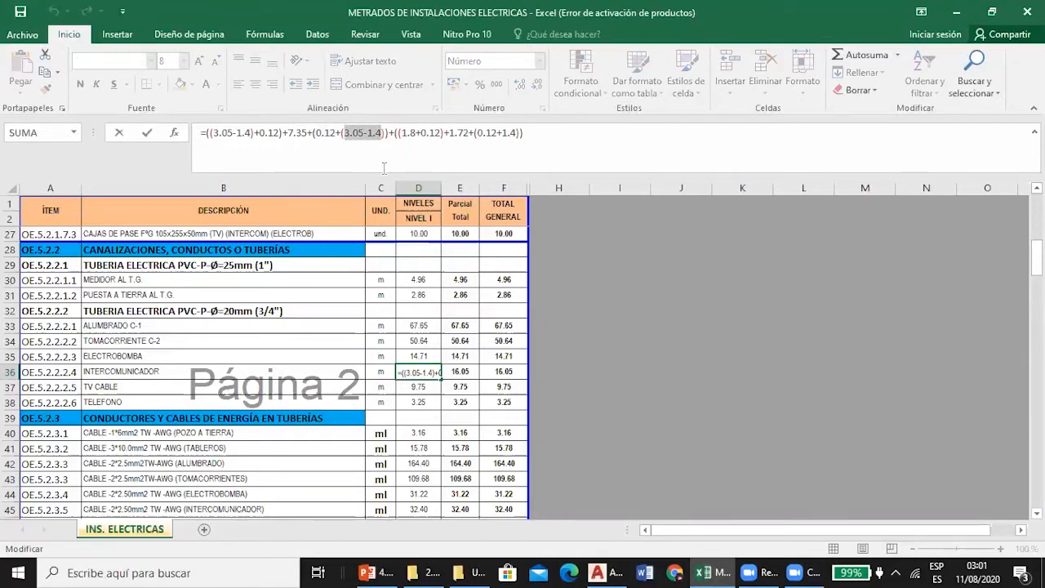
{"action": "key", "text": "Escape"}
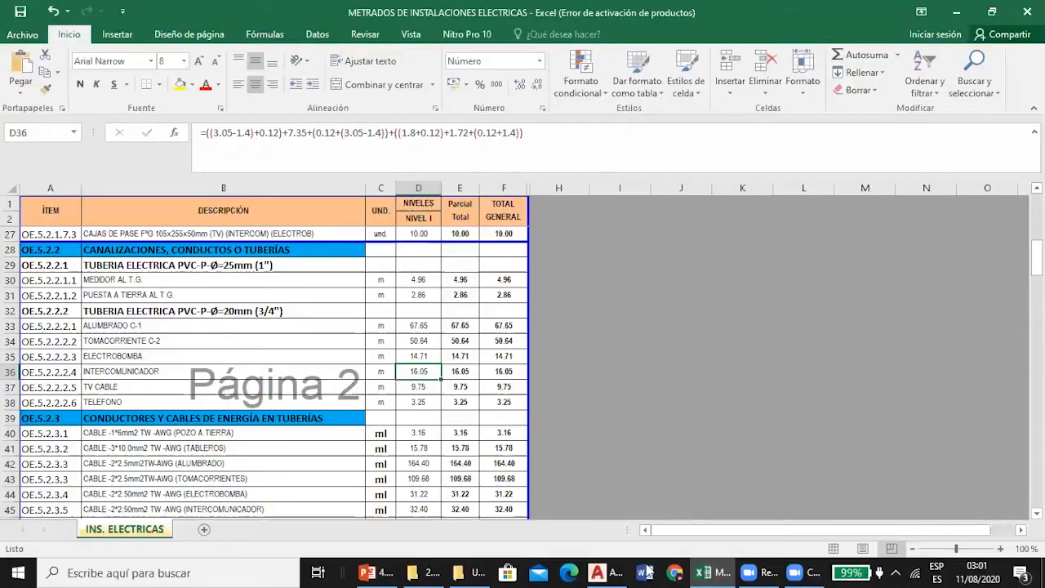
Examine the dashed yellow arc between TG and the intercom box in AutoCAD against the 1.72 term of D36 in Excel.
{"action": "left_click", "coordinate": [605, 573]}
{"action": "scroll", "coordinate": [231, 191], "scroll_direction": "down", "scroll_amount": 5}
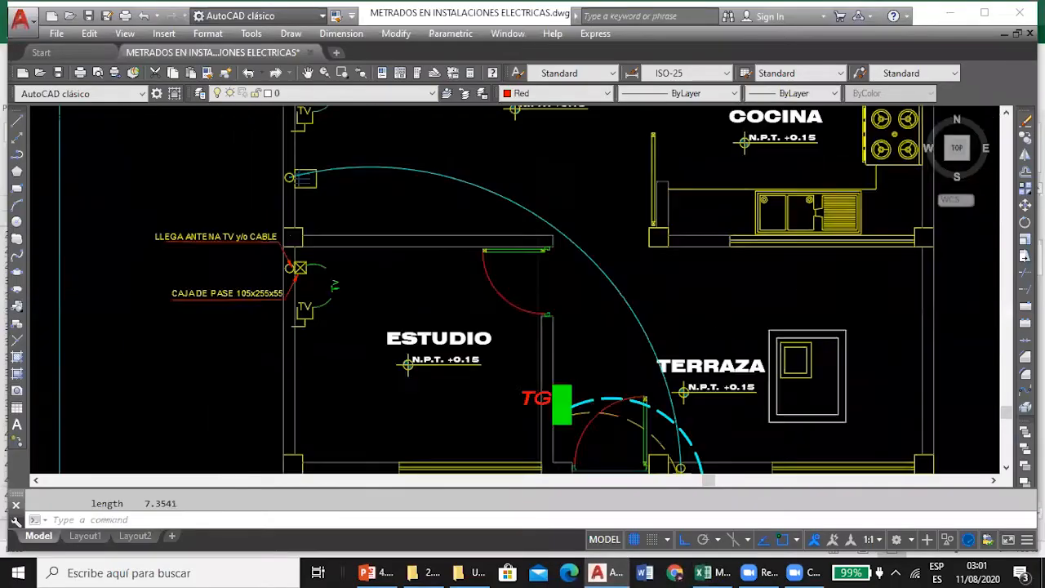
{"action": "scroll", "coordinate": [481, 245], "scroll_direction": "up", "scroll_amount": 3}
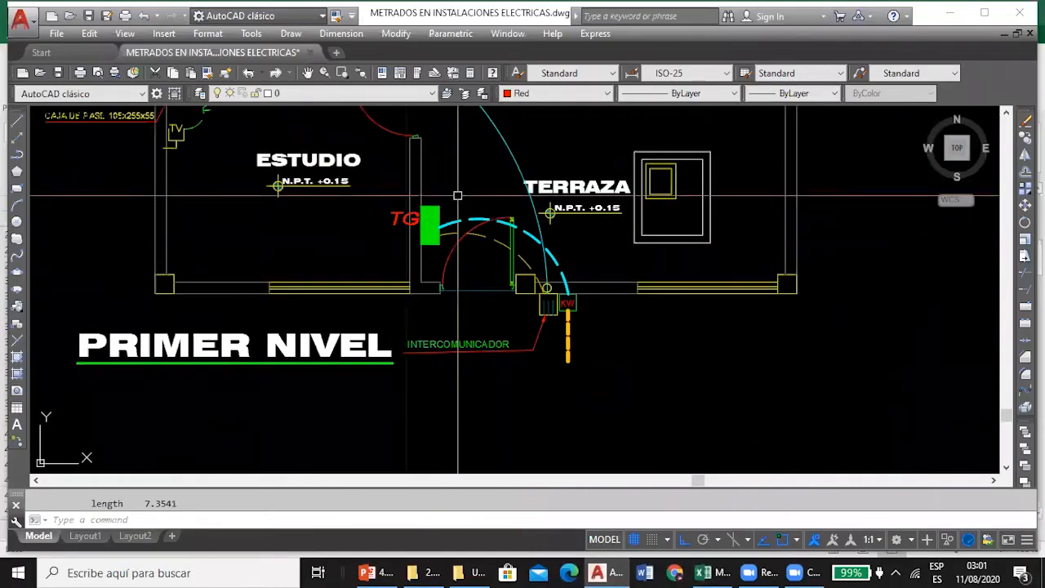
{"action": "scroll", "coordinate": [458, 195], "scroll_direction": "up", "scroll_amount": 2}
{"action": "scroll", "coordinate": [460, 214], "scroll_direction": "down", "scroll_amount": 1}
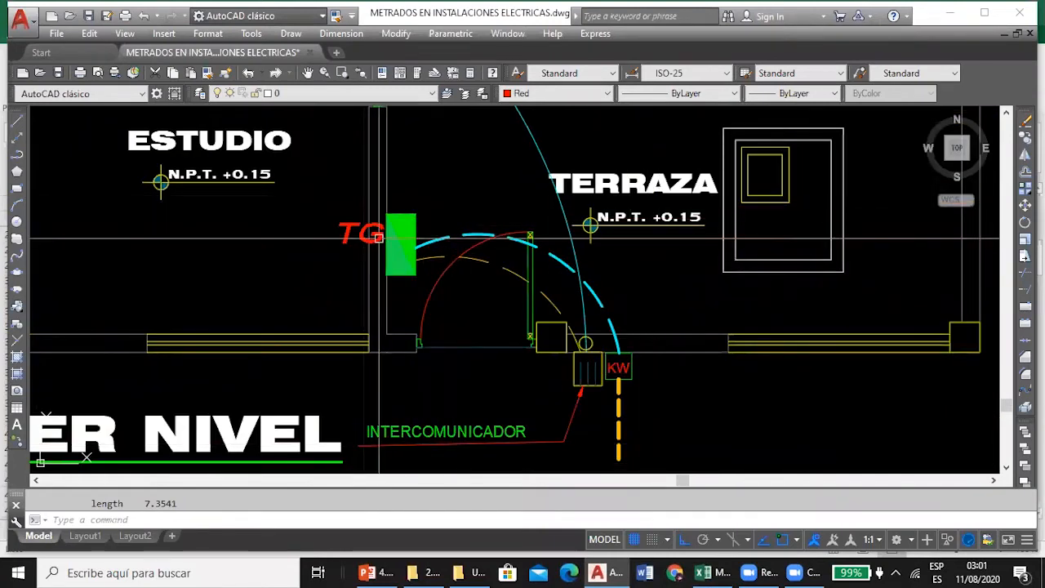
{"action": "left_click", "coordinate": [477, 262]}
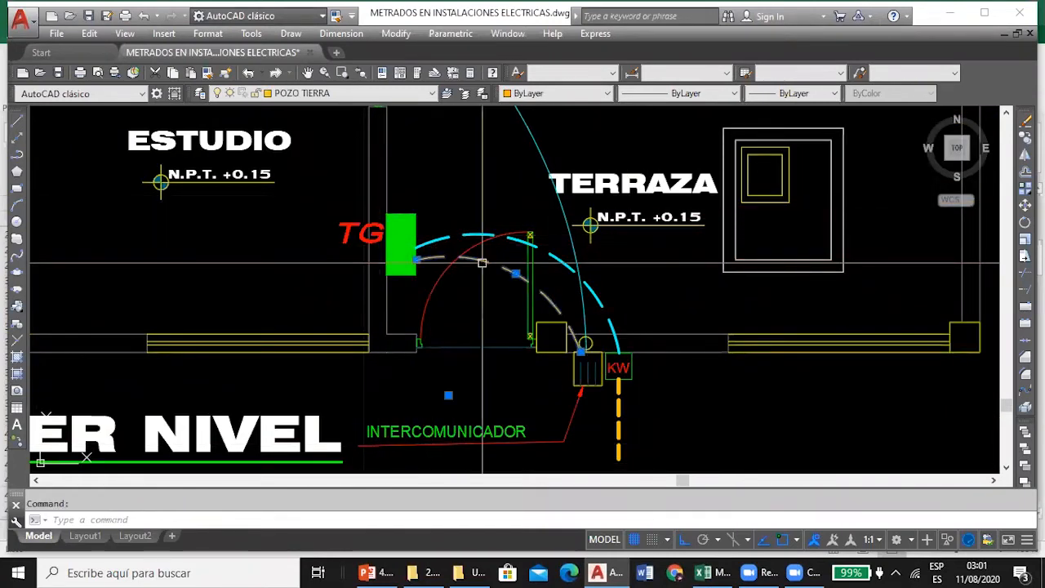
{"action": "key", "text": "Escape"}
{"action": "left_click", "coordinate": [701, 573]}
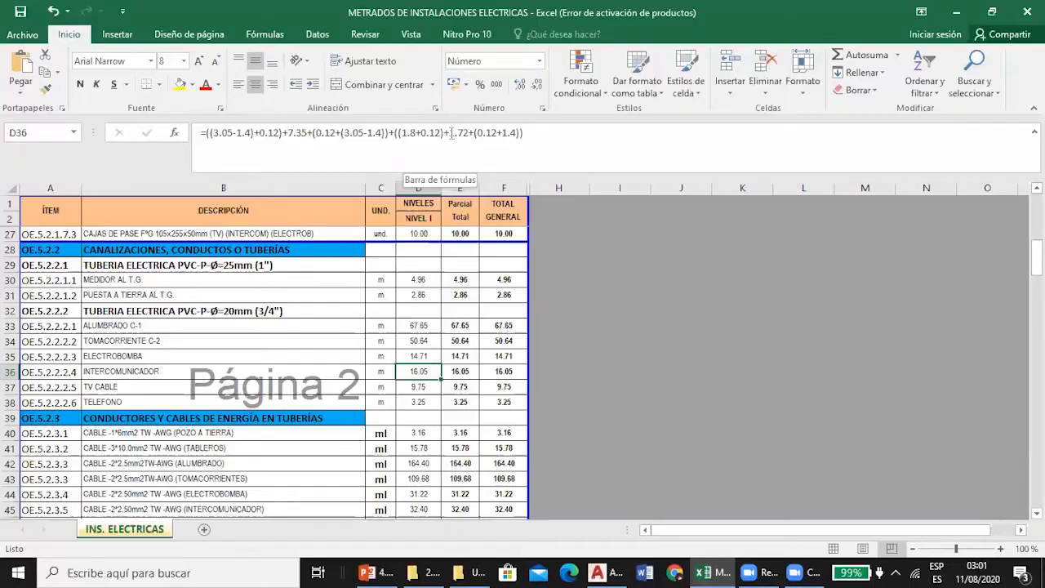
{"action": "left_click", "coordinate": [598, 573]}
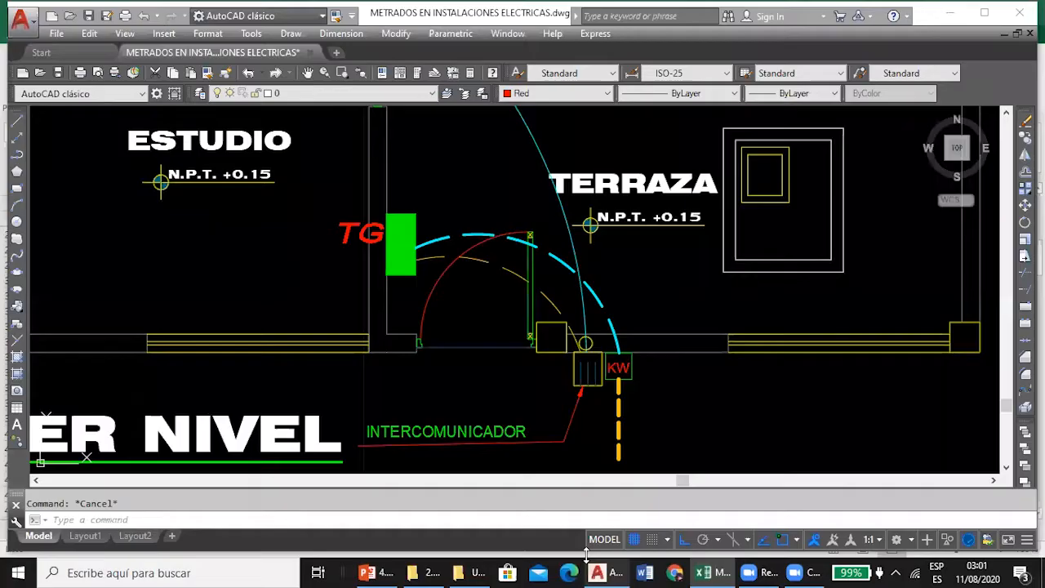
{"action": "left_click", "coordinate": [509, 272]}
{"action": "mouse_move", "coordinate": [516, 274]}
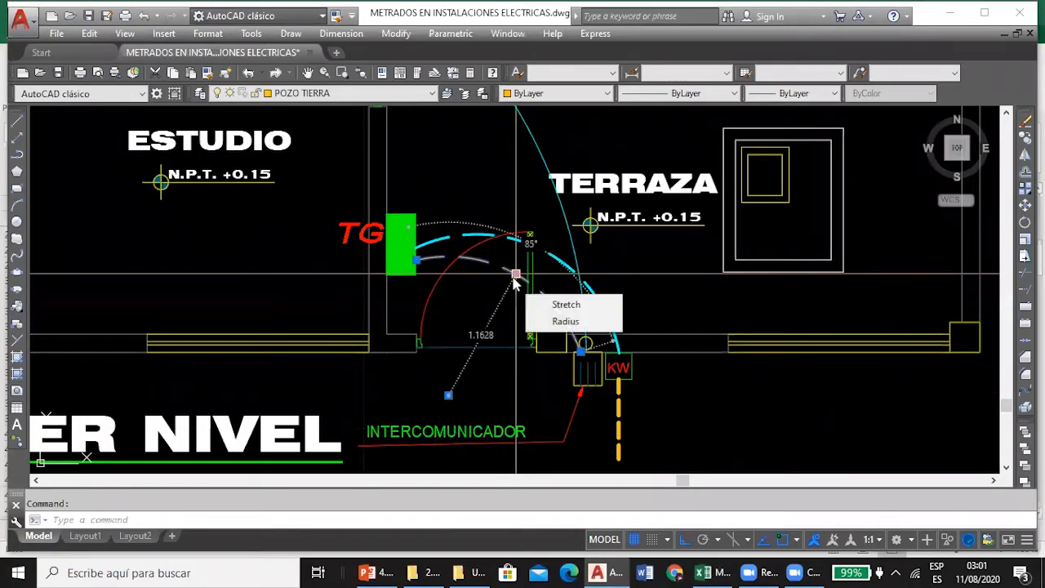
{"action": "key", "text": "Escape"}
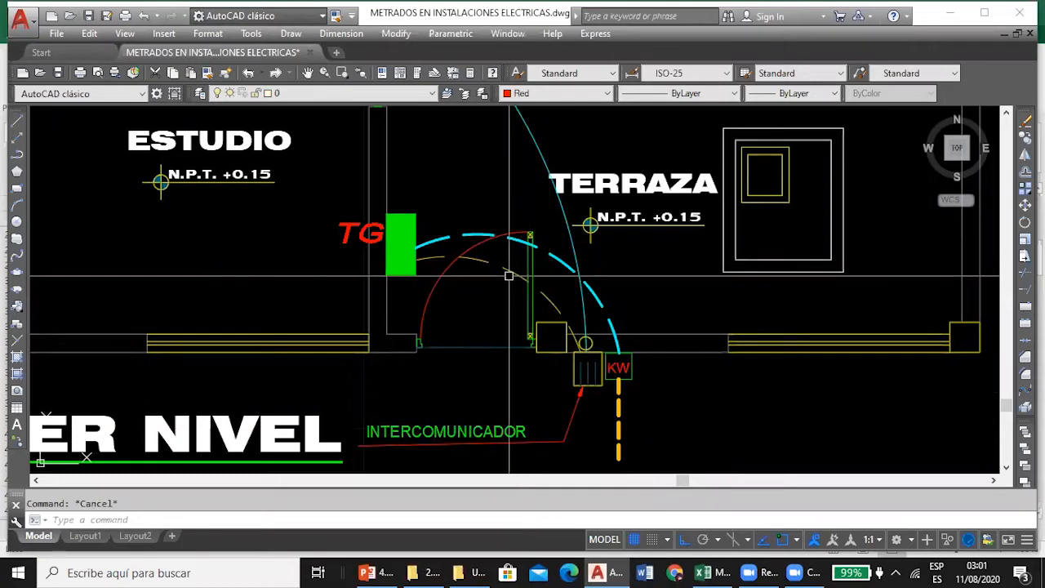
{"action": "left_click", "coordinate": [509, 274]}
{"action": "mouse_move", "coordinate": [516, 274]}
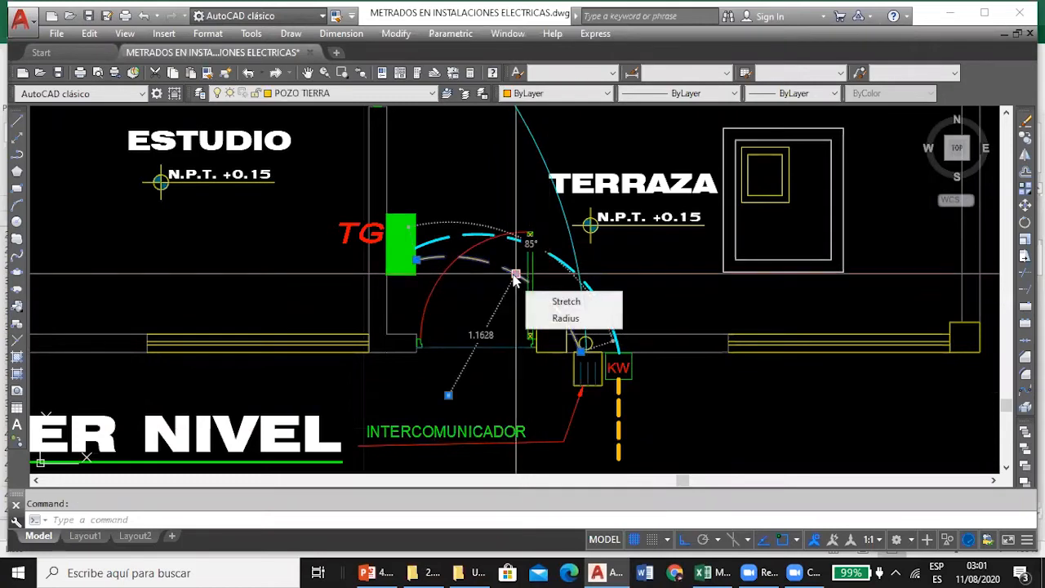
{"action": "key", "text": "Escape"}
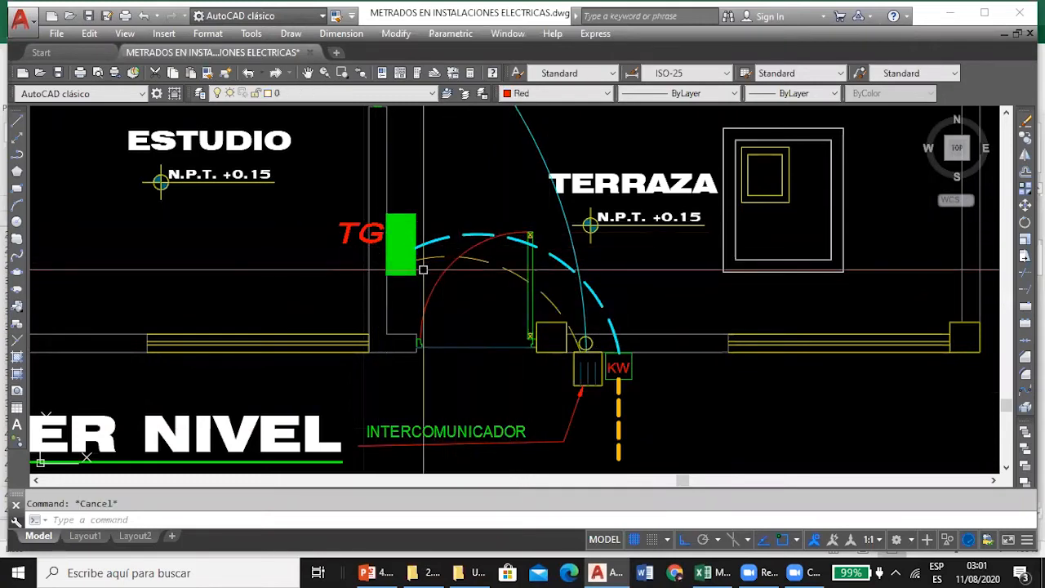
List the length of the dashed POZO TIERRA arc joining the TG panel and the intercom box.
{"action": "left_click", "coordinate": [511, 271]}
{"action": "type", "text": "li"}
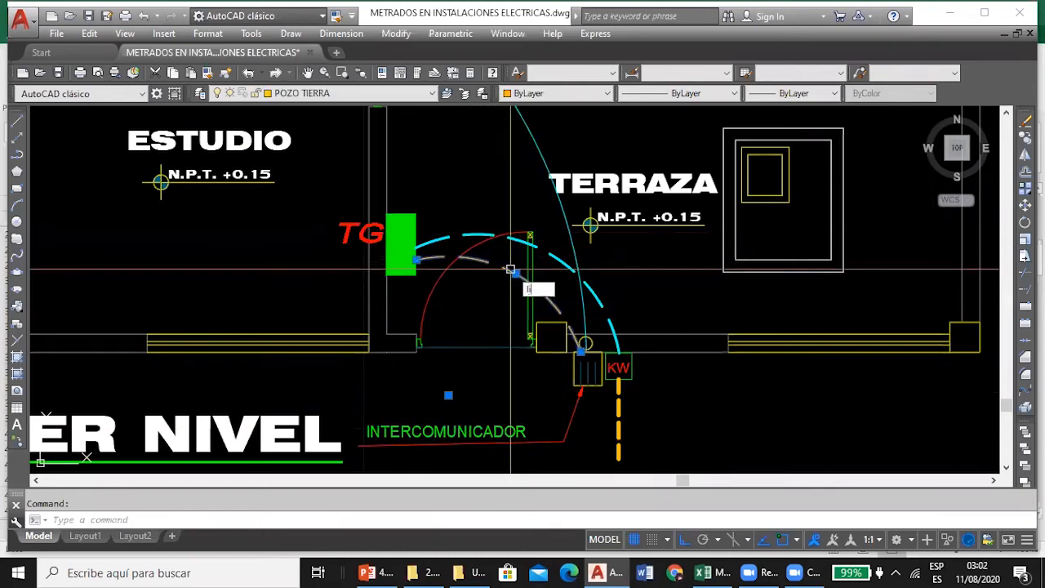
{"action": "key", "text": "Return"}
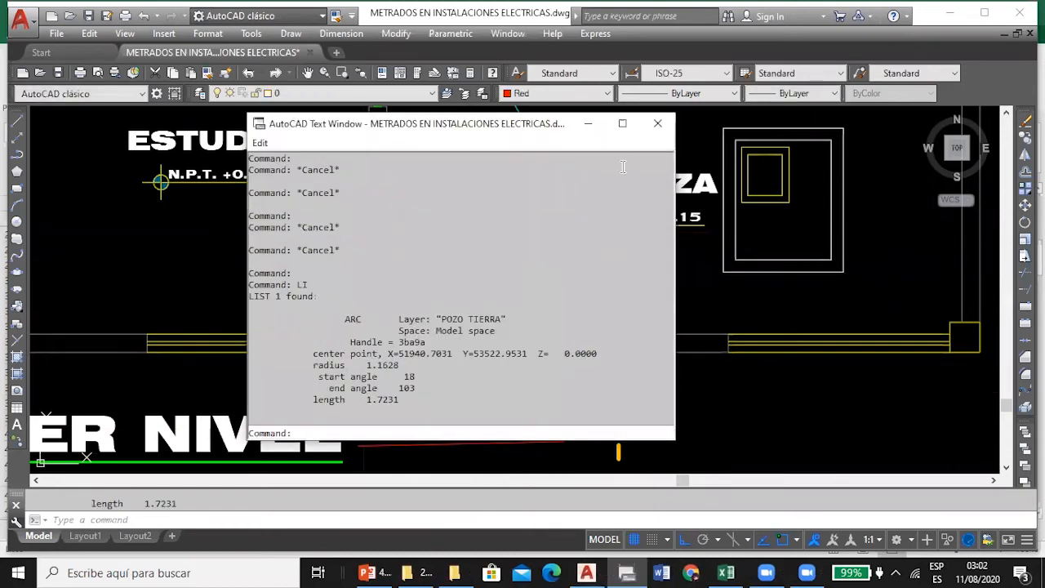
{"action": "left_click", "coordinate": [660, 125]}
{"action": "key", "text": "Escape"}
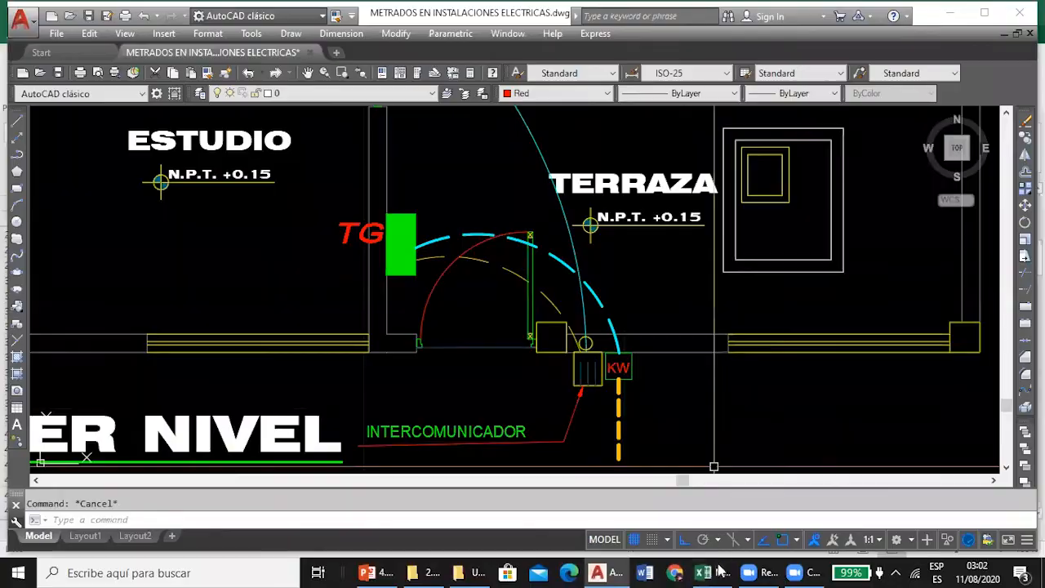
Compare the final 0.12+1.4 term of D36 in Excel with the intercom box beside the KW meter in AutoCAD.
{"action": "key", "text": "alt+Tab"}
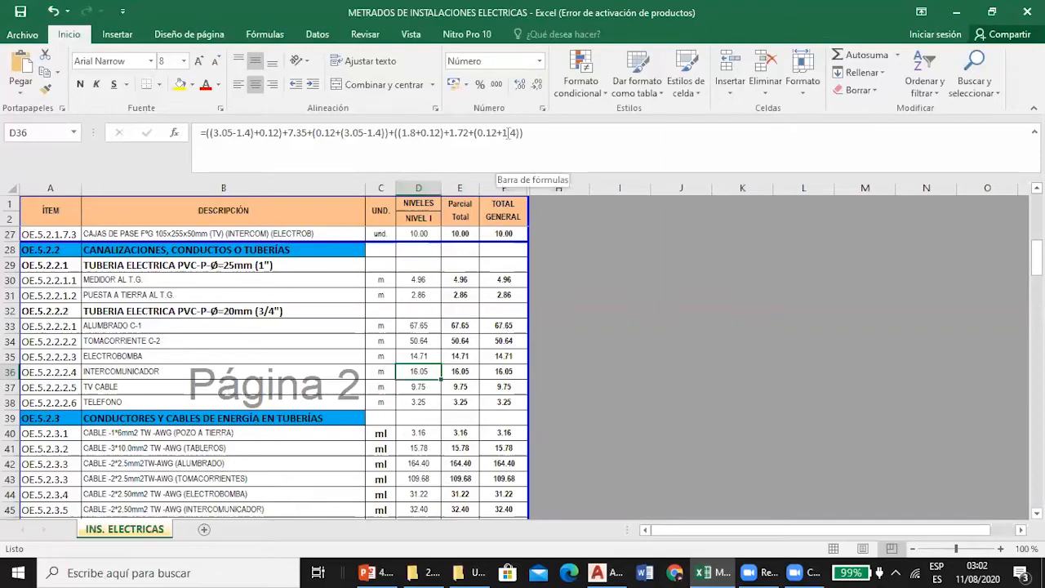
{"action": "left_click", "coordinate": [608, 572]}
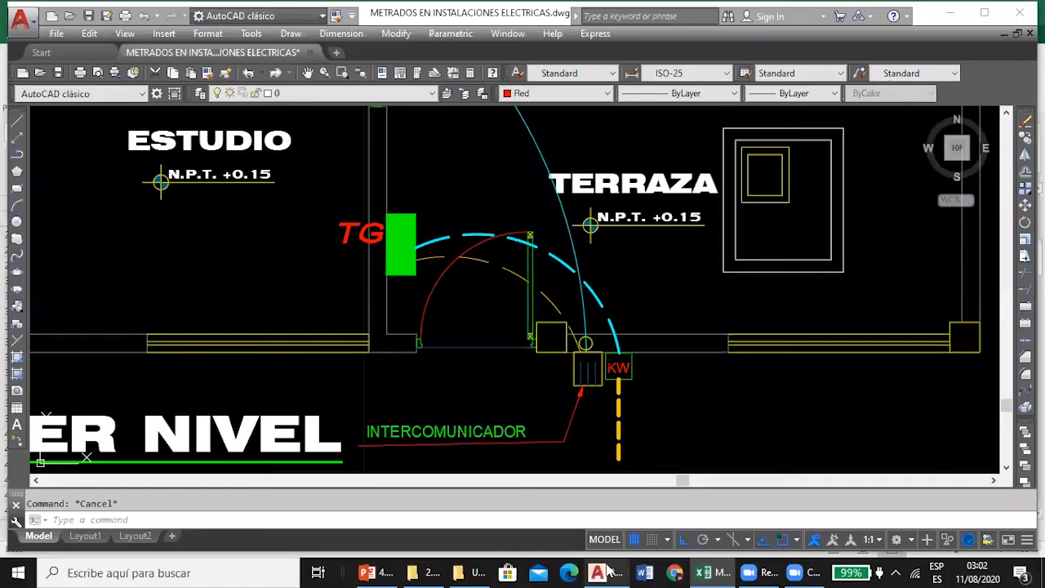
{"action": "scroll", "coordinate": [536, 325], "scroll_direction": "up", "scroll_amount": 4}
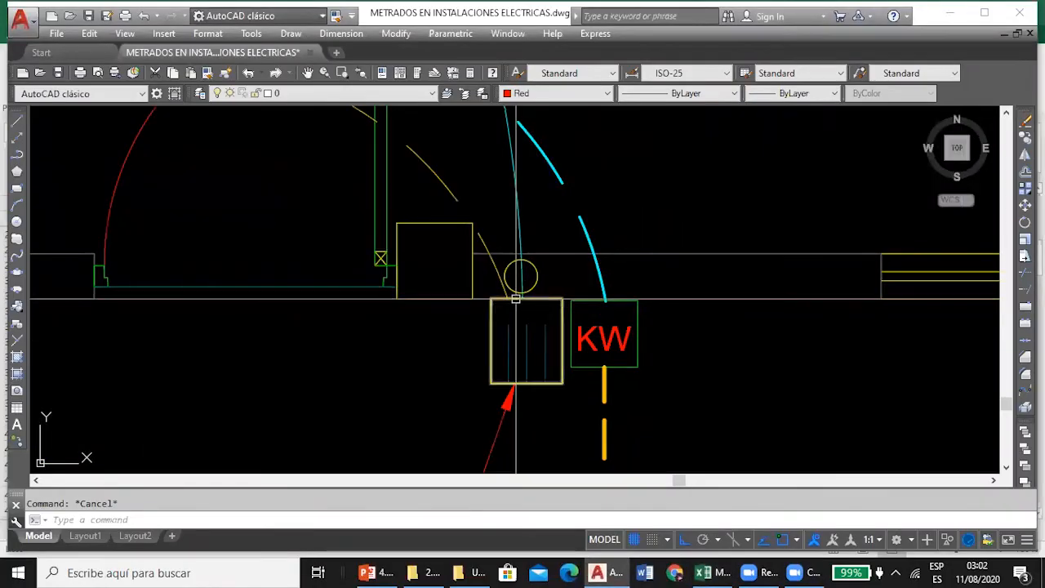
{"action": "scroll", "coordinate": [515, 299], "scroll_direction": "down", "scroll_amount": 4}
{"action": "left_click", "coordinate": [599, 571]}
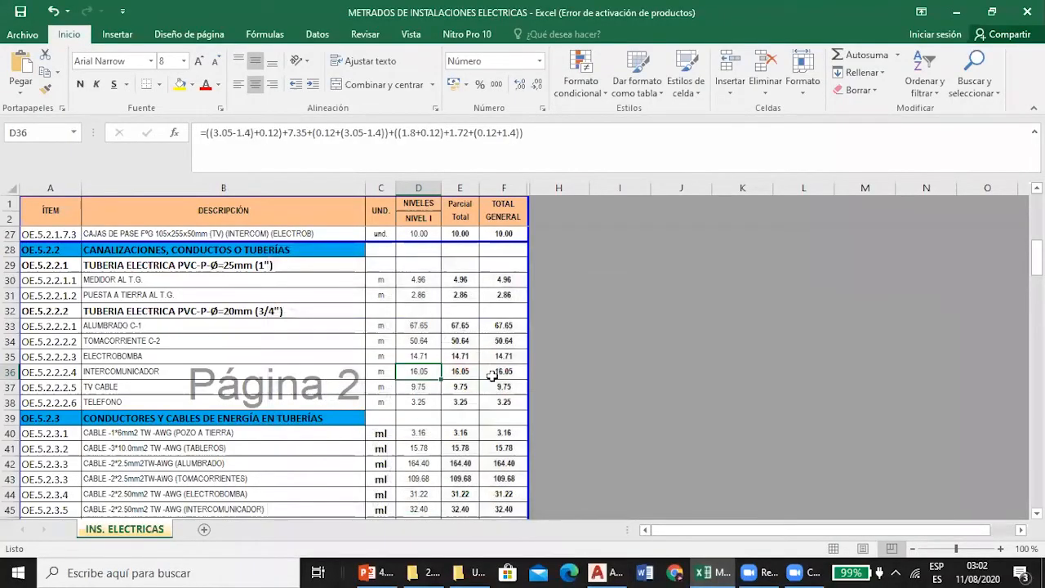
Select the TV CABLE length in D37 in Excel and look over the TV antenna arrivals and pass boxes on the AutoCAD plans.
{"action": "left_click", "coordinate": [418, 389]}
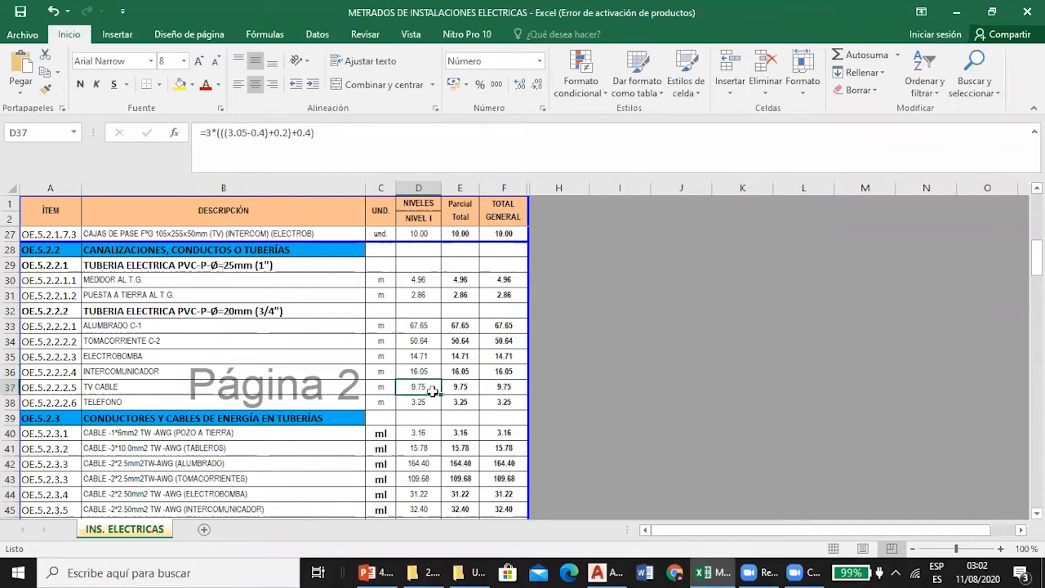
{"action": "left_click", "coordinate": [599, 573]}
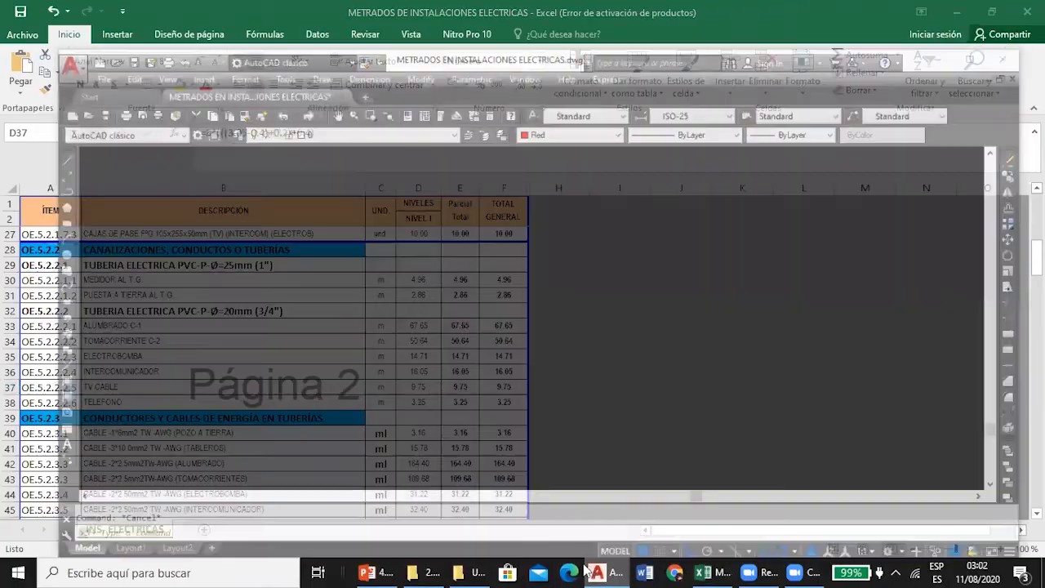
{"action": "scroll", "coordinate": [389, 305], "scroll_direction": "down", "scroll_amount": 10}
{"action": "scroll", "coordinate": [425, 242], "scroll_direction": "up", "scroll_amount": 4}
{"action": "scroll", "coordinate": [426, 242], "scroll_direction": "up", "scroll_amount": 6}
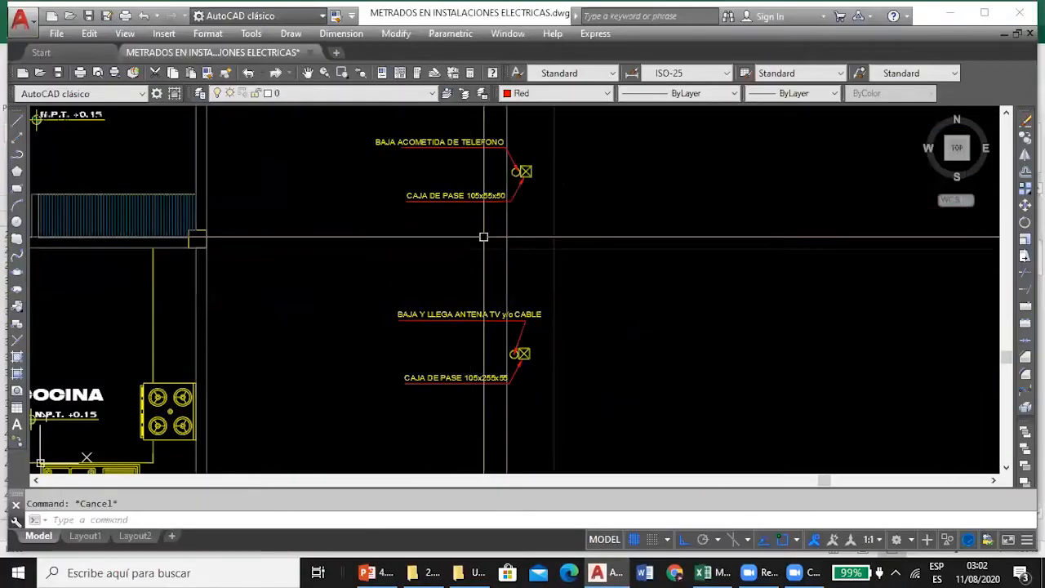
{"action": "scroll", "coordinate": [518, 176], "scroll_direction": "down", "scroll_amount": 2}
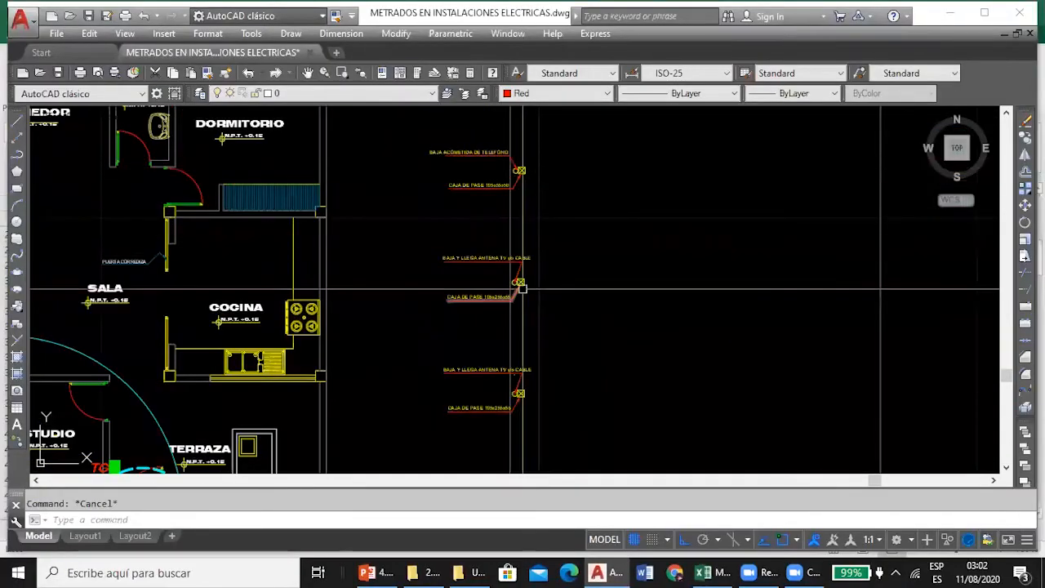
{"action": "scroll", "coordinate": [518, 390], "scroll_direction": "down", "scroll_amount": 4}
{"action": "scroll", "coordinate": [275, 321], "scroll_direction": "up", "scroll_amount": 4}
{"action": "scroll", "coordinate": [275, 321], "scroll_direction": "down", "scroll_amount": 5}
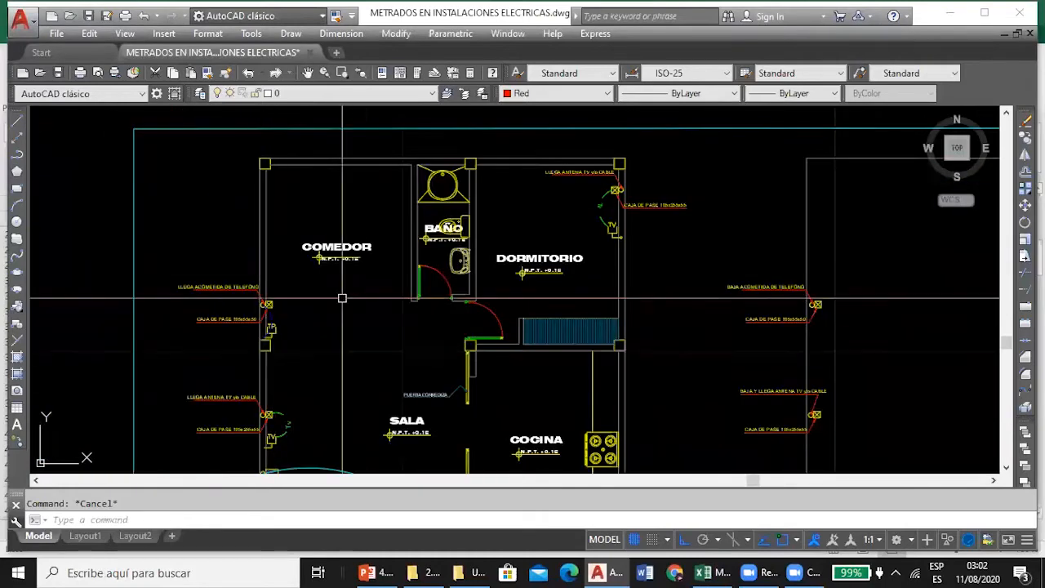
{"action": "scroll", "coordinate": [513, 384], "scroll_direction": "up", "scroll_amount": 6}
{"action": "scroll", "coordinate": [522, 359], "scroll_direction": "down", "scroll_amount": 4}
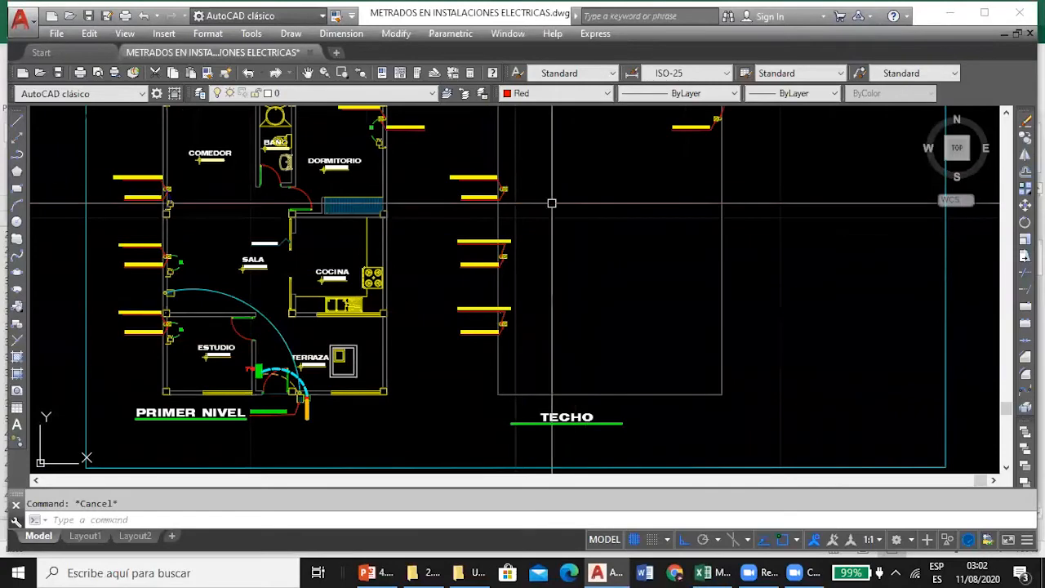
Examine the telephone and TV antenna drop points with their pass boxes on the TECHO plan, relating them to PRIMER NIVEL.
{"action": "scroll", "coordinate": [503, 188], "scroll_direction": "up", "scroll_amount": 2}
{"action": "scroll", "coordinate": [504, 187], "scroll_direction": "up", "scroll_amount": 2}
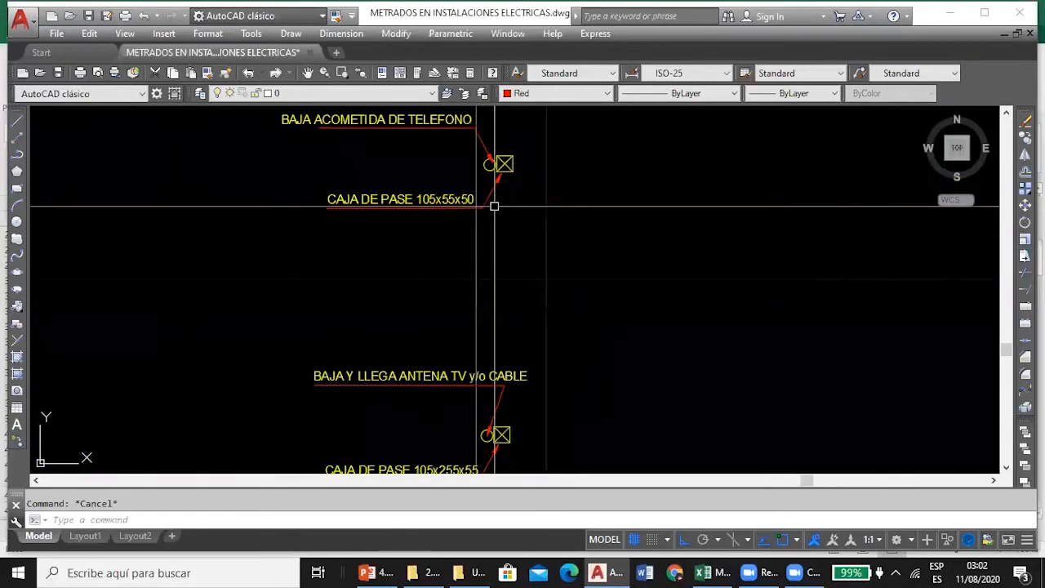
{"action": "scroll", "coordinate": [495, 210], "scroll_direction": "down", "scroll_amount": 3}
{"action": "scroll", "coordinate": [507, 170], "scroll_direction": "down", "scroll_amount": 2}
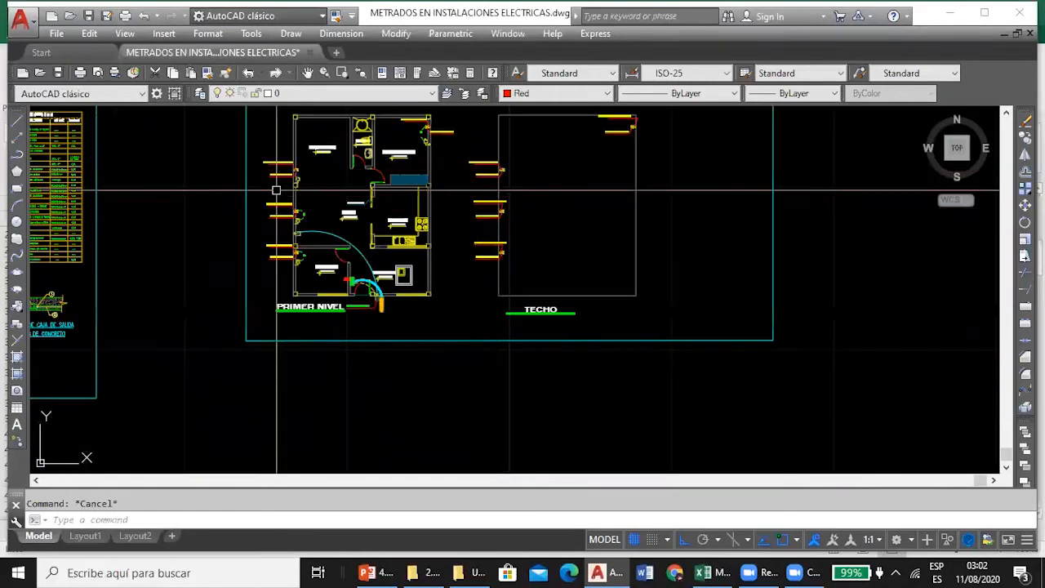
{"action": "scroll", "coordinate": [494, 169], "scroll_direction": "up", "scroll_amount": 3}
{"action": "scroll", "coordinate": [481, 164], "scroll_direction": "down", "scroll_amount": 5}
{"action": "scroll", "coordinate": [481, 164], "scroll_direction": "up", "scroll_amount": 5}
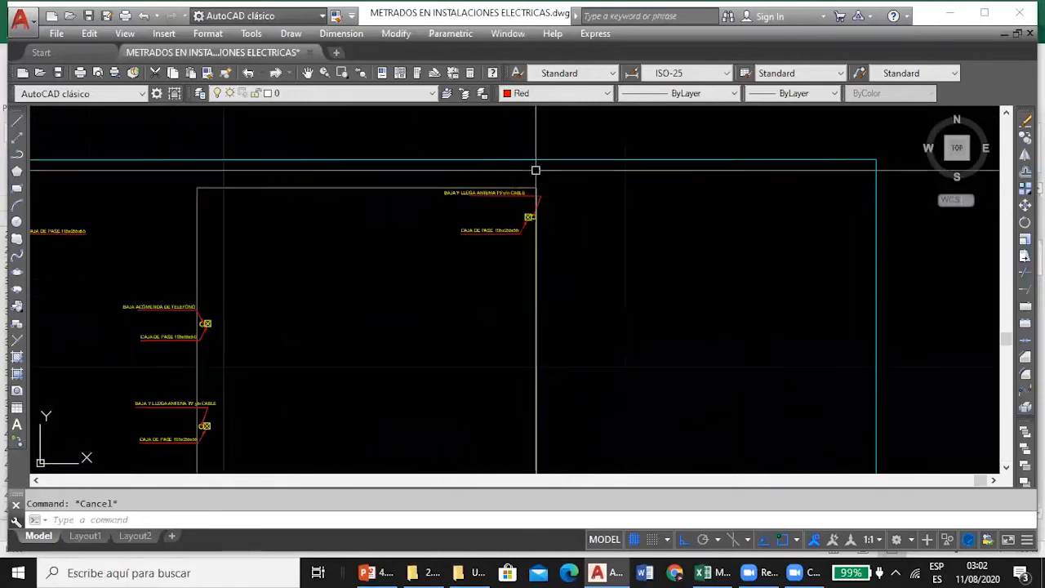
{"action": "scroll", "coordinate": [253, 373], "scroll_direction": "down", "scroll_amount": 3}
{"action": "scroll", "coordinate": [331, 311], "scroll_direction": "up", "scroll_amount": 5}
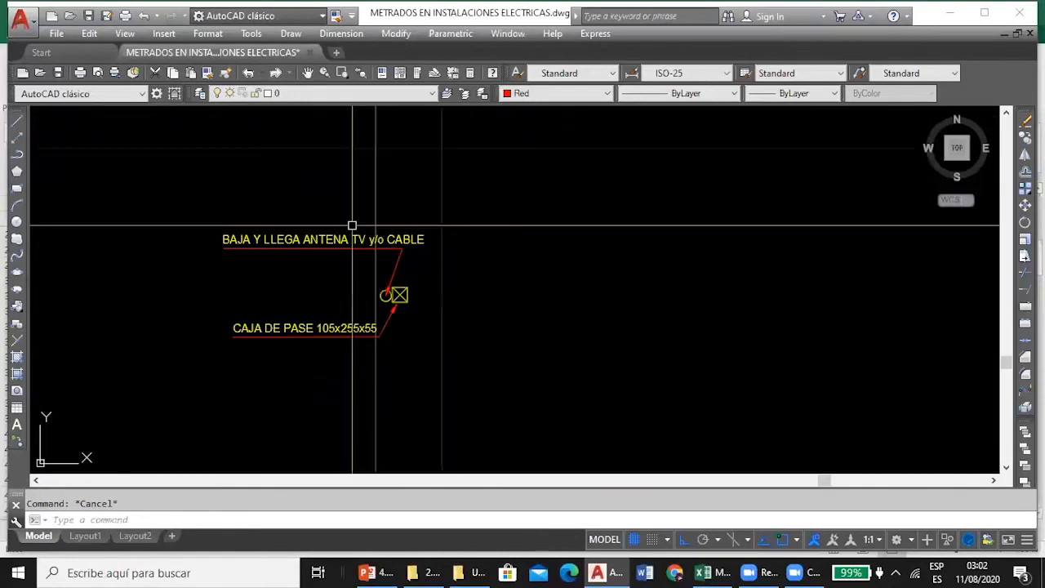
{"action": "scroll", "coordinate": [351, 224], "scroll_direction": "down", "scroll_amount": 2}
{"action": "scroll", "coordinate": [433, 278], "scroll_direction": "up", "scroll_amount": 1}
{"action": "scroll", "coordinate": [426, 199], "scroll_direction": "up", "scroll_amount": 2}
{"action": "scroll", "coordinate": [425, 199], "scroll_direction": "down", "scroll_amount": 4}
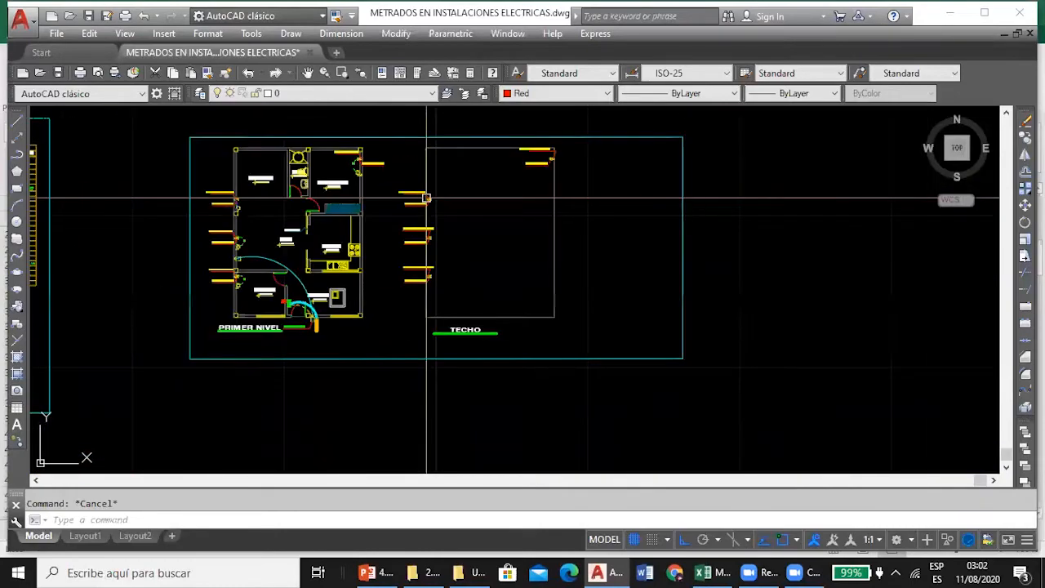
Compare the D37 formula in Excel, =3*(((3.05-0.4)+0.2)+0.4), with the TV cable drops on the AutoCAD TECHO plan.
{"action": "left_click", "coordinate": [723, 572]}
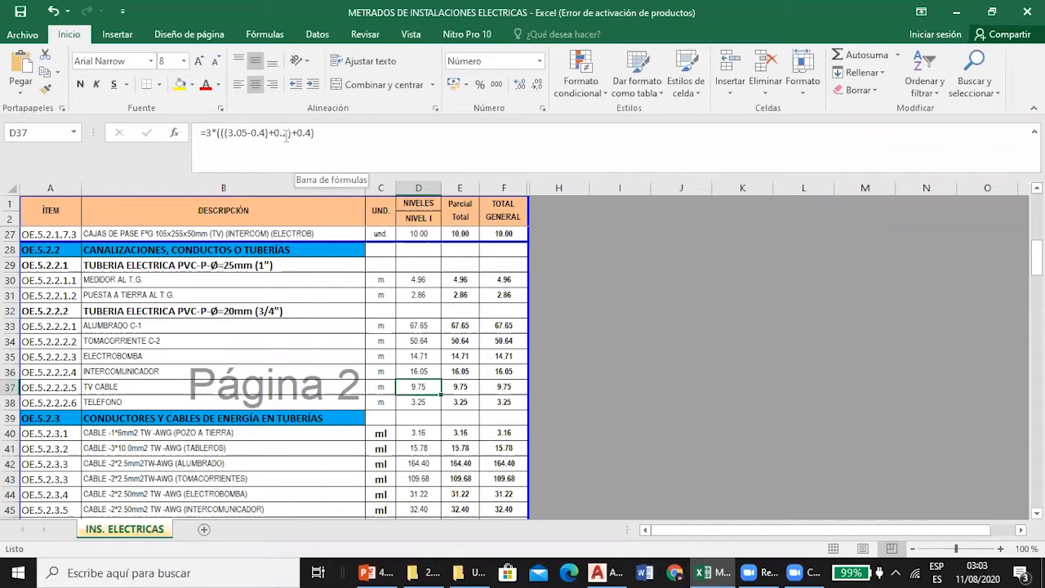
{"action": "left_click", "coordinate": [598, 573]}
{"action": "scroll", "coordinate": [441, 222], "scroll_direction": "up", "scroll_amount": 3}
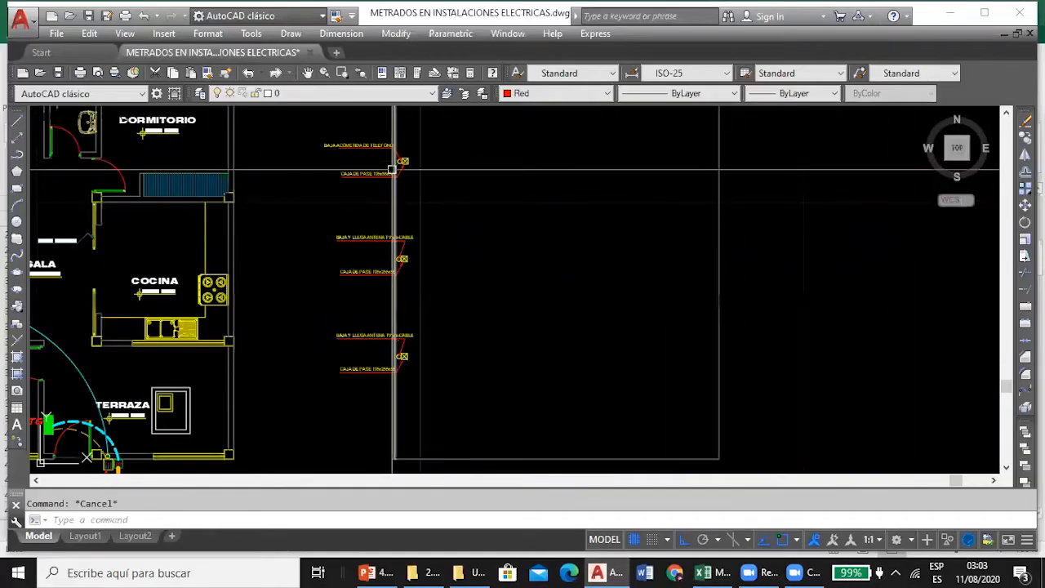
{"action": "left_click", "coordinate": [704, 572]}
Check the TELEFONO formula in D38, =((3.05-0.4)+0.2)+0.4, and look over the conductors and cables section below it.
{"action": "left_click", "coordinate": [426, 404]}
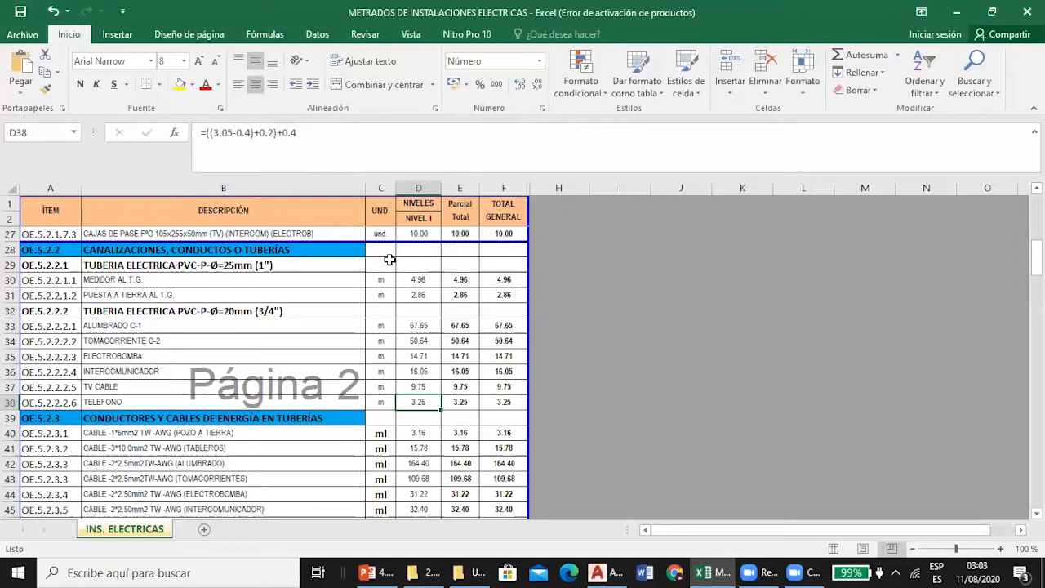
{"action": "scroll", "coordinate": [346, 290], "scroll_direction": "down", "scroll_amount": 1}
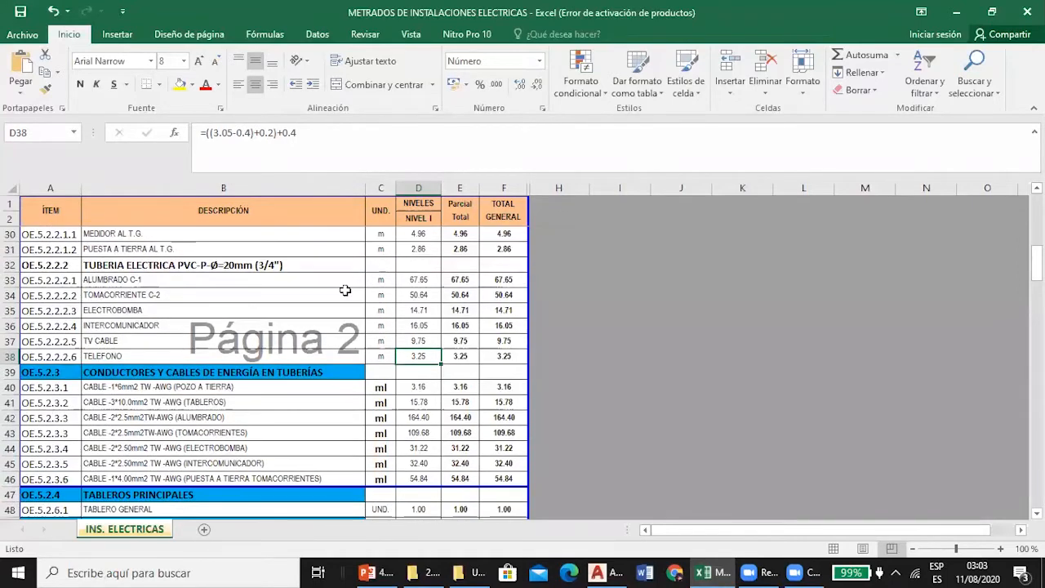
{"action": "scroll", "coordinate": [344, 292], "scroll_direction": "down", "scroll_amount": 2}
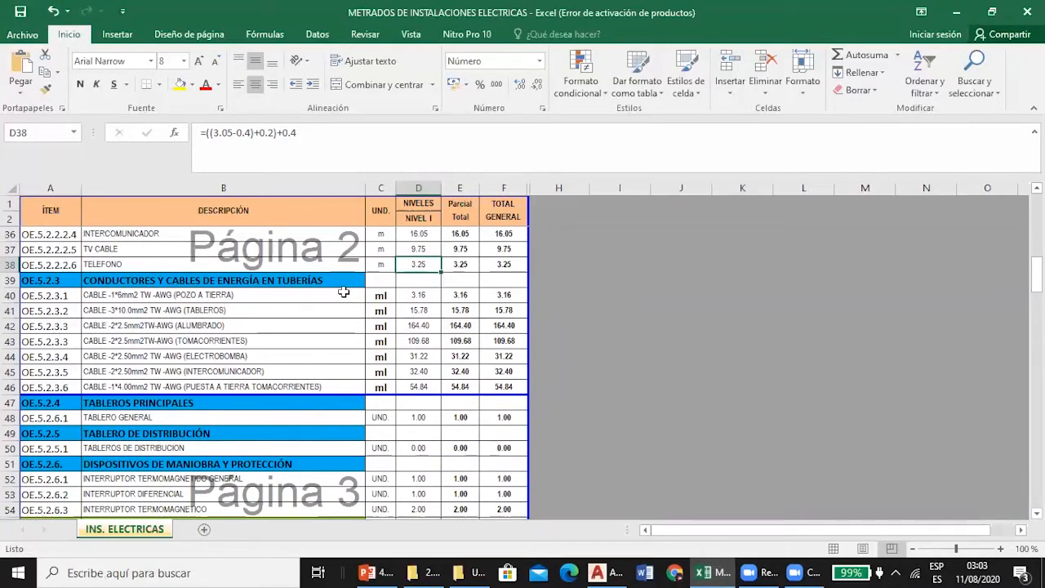
{"action": "scroll", "coordinate": [442, 341], "scroll_direction": "up", "scroll_amount": 2}
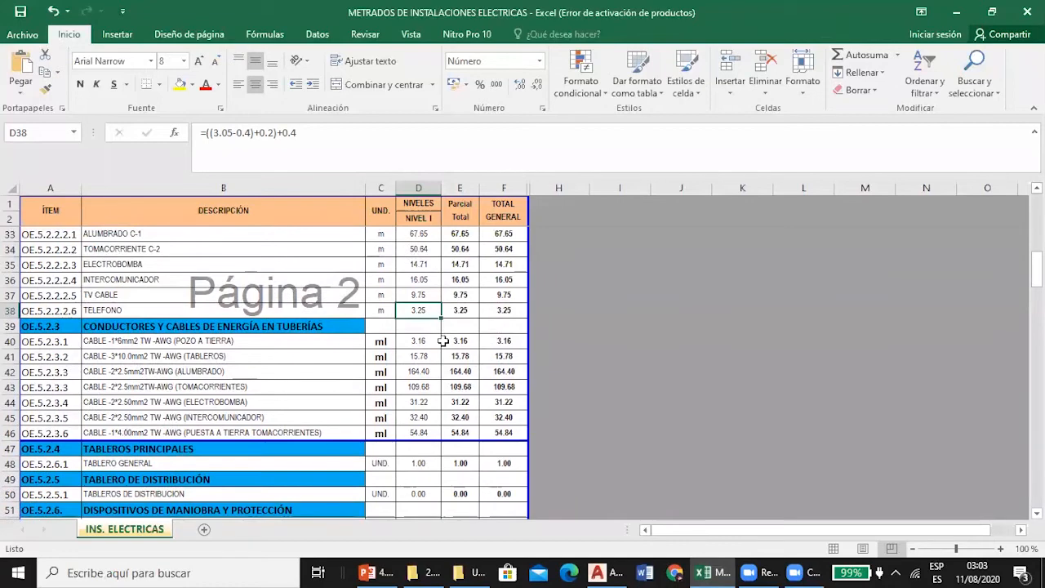
Inspect the POZO A TIERRA cable formula in D40, =D31+2*0.15, and its source cell D31 without changing either.
{"action": "left_click", "coordinate": [225, 400]}
{"action": "left_click", "coordinate": [263, 386]}
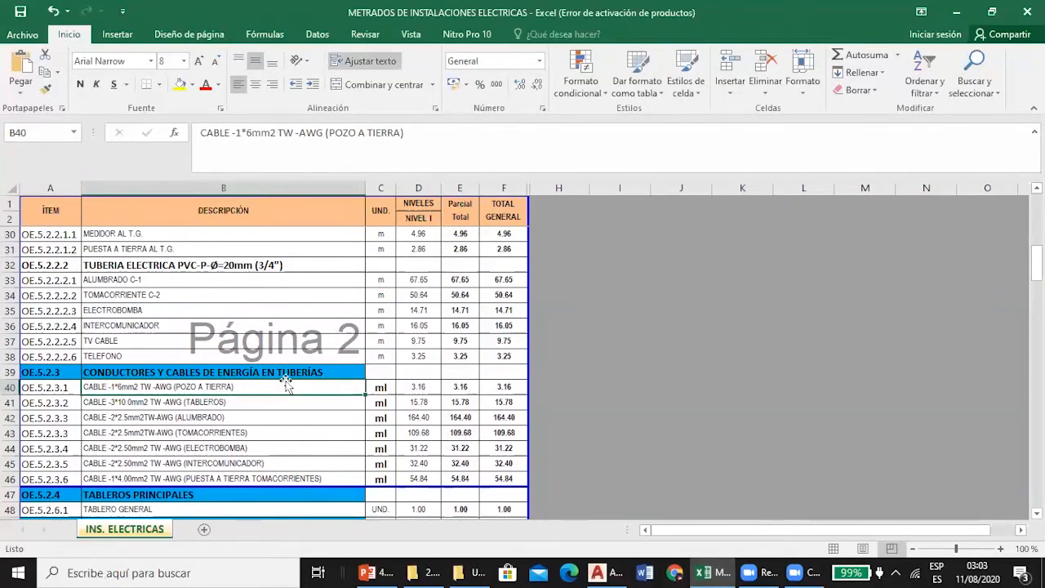
{"action": "left_click", "coordinate": [413, 385]}
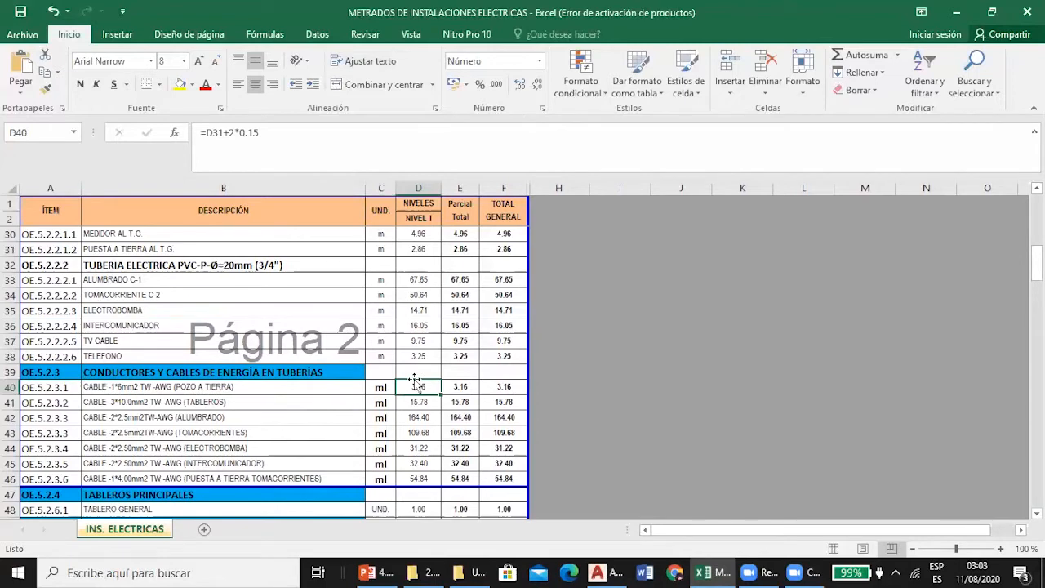
{"action": "double_click", "coordinate": [421, 388]}
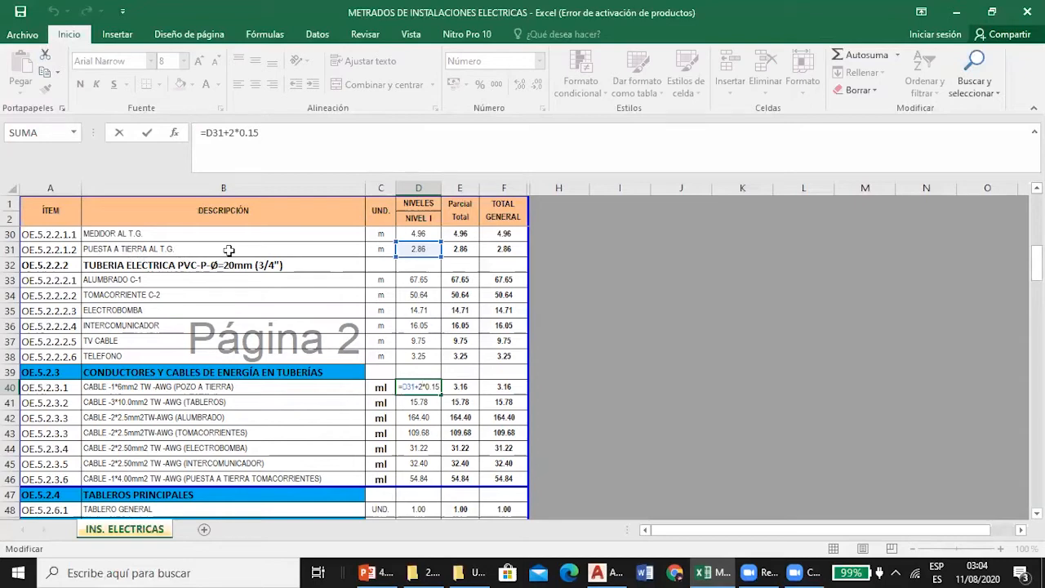
{"action": "key", "text": "Escape"}
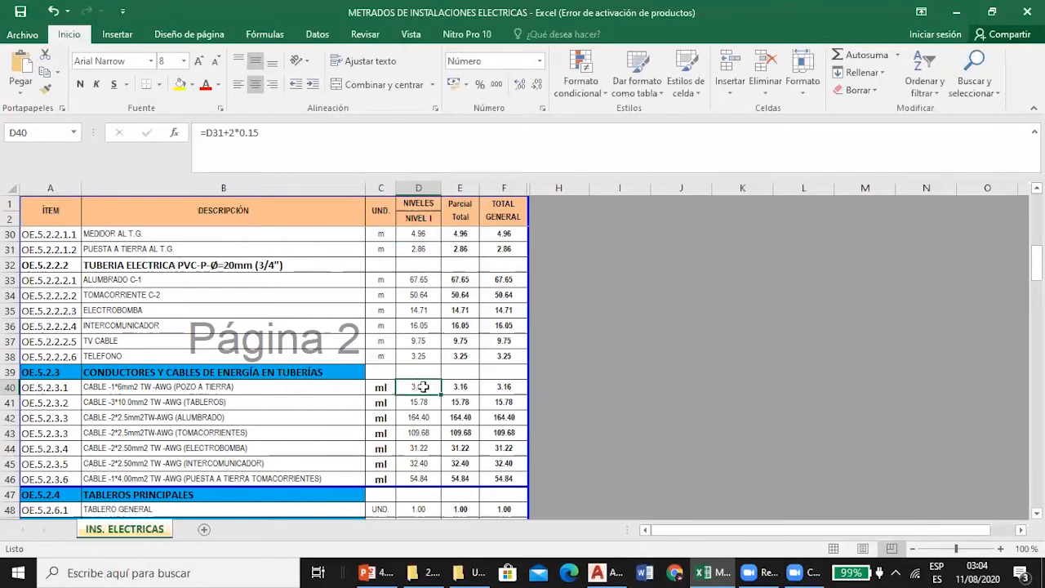
{"action": "left_click", "coordinate": [420, 249]}
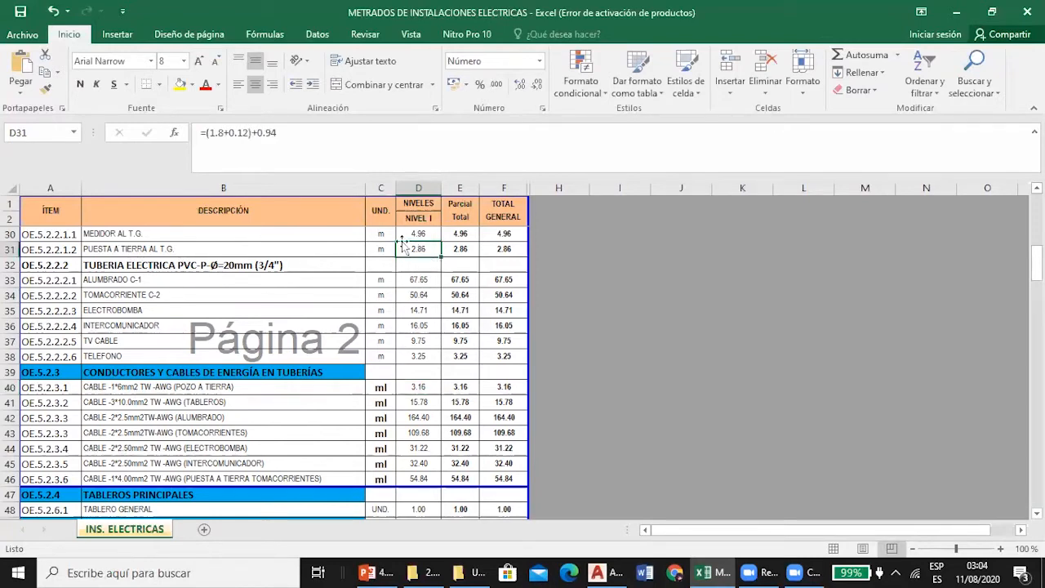
{"action": "left_click", "coordinate": [429, 386]}
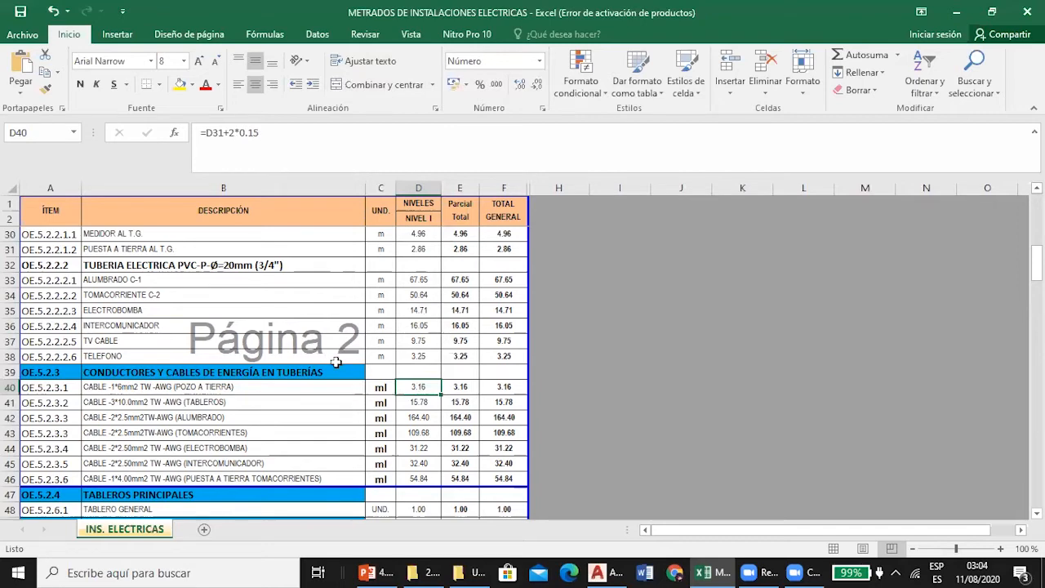
Inspect the TABLEROS cable formula in D41, =3*(D30+2*0.15), and its referenced MEDIDOR AL T.G. length.
{"action": "left_click", "coordinate": [419, 402]}
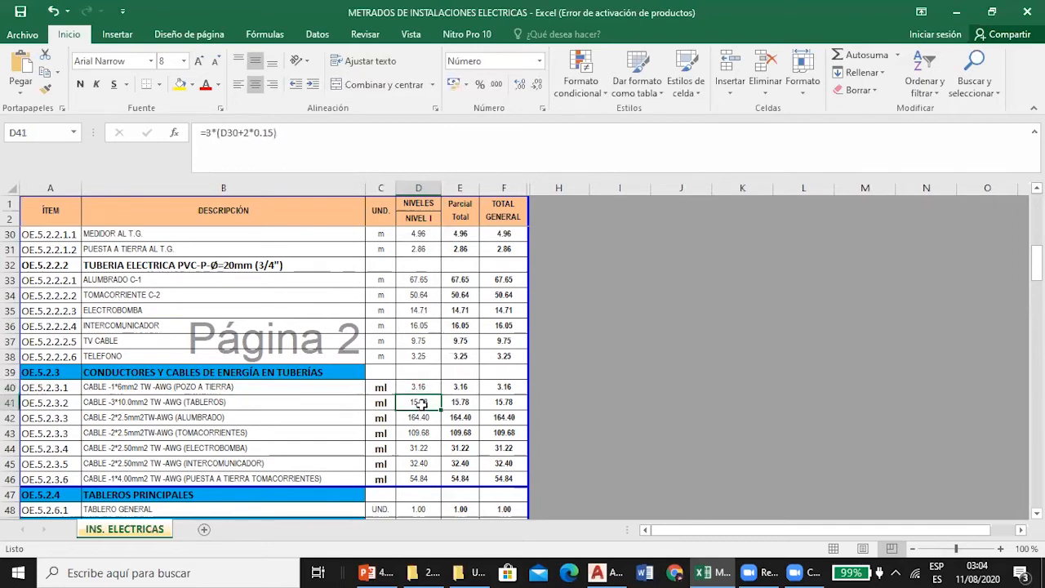
{"action": "double_click", "coordinate": [418, 403]}
{"action": "scroll", "coordinate": [425, 333], "scroll_direction": "up", "scroll_amount": 1}
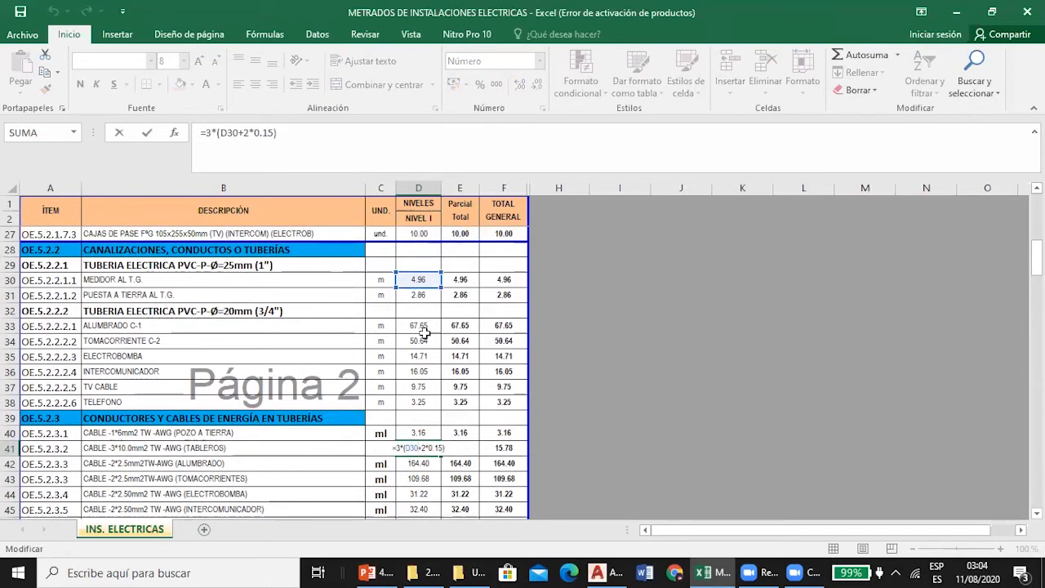
{"action": "key", "text": "Return"}
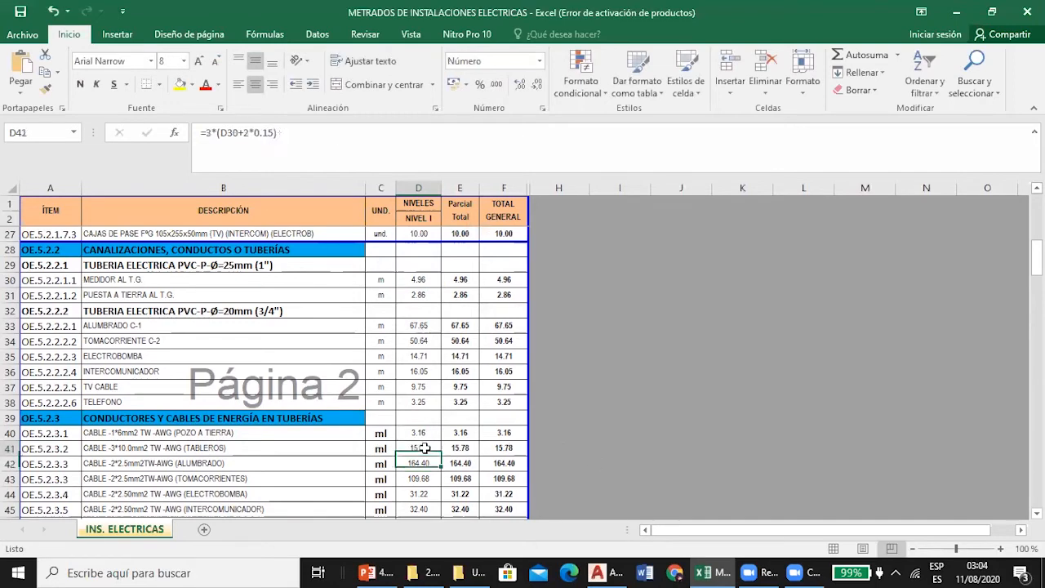
Examine the 3TW 10mm2 feeder label beside the Wh meter in the AutoCAD single-line diagram.
{"action": "left_click", "coordinate": [601, 573]}
{"action": "scroll", "coordinate": [420, 203], "scroll_direction": "down", "scroll_amount": 5}
{"action": "scroll", "coordinate": [385, 242], "scroll_direction": "up", "scroll_amount": 10}
{"action": "scroll", "coordinate": [294, 202], "scroll_direction": "up", "scroll_amount": 2}
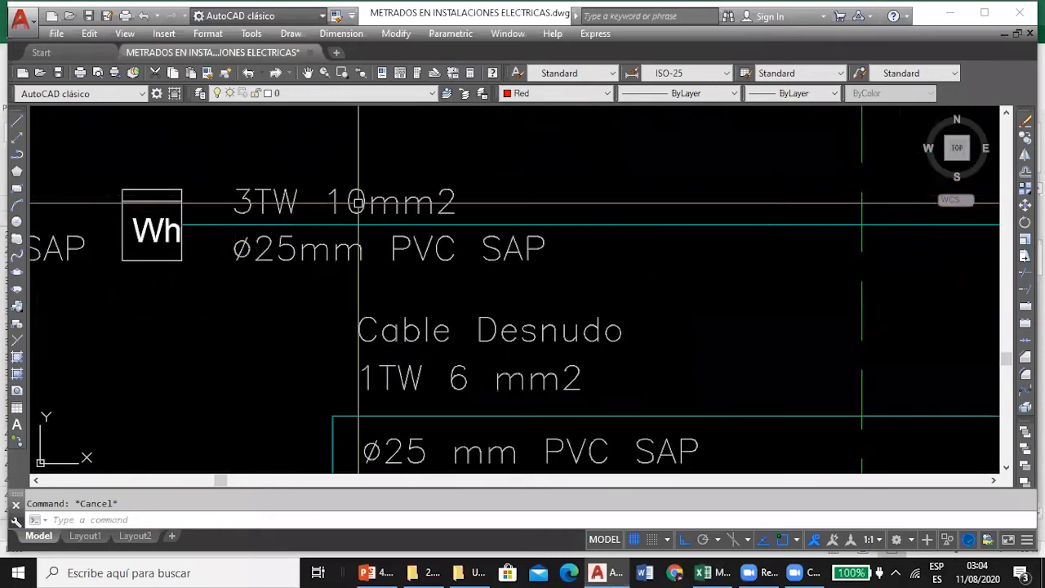
In Excel, review the D41 formula and the TOMACORRIENTE C-2 and ALUMBRADO C-1 conduit formulas in D34 and D33.
{"action": "left_click", "coordinate": [709, 572]}
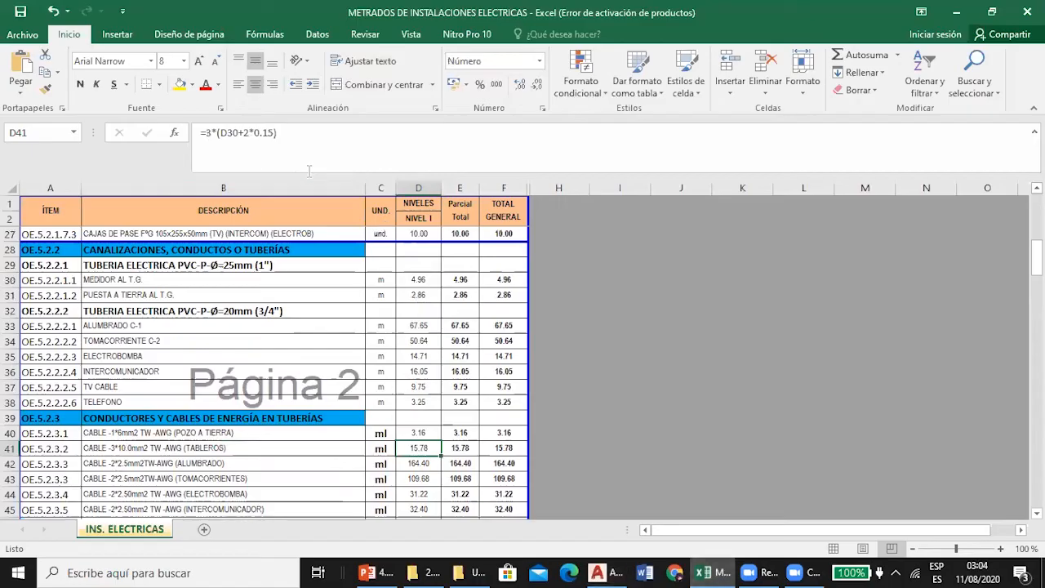
{"action": "left_click", "coordinate": [416, 341]}
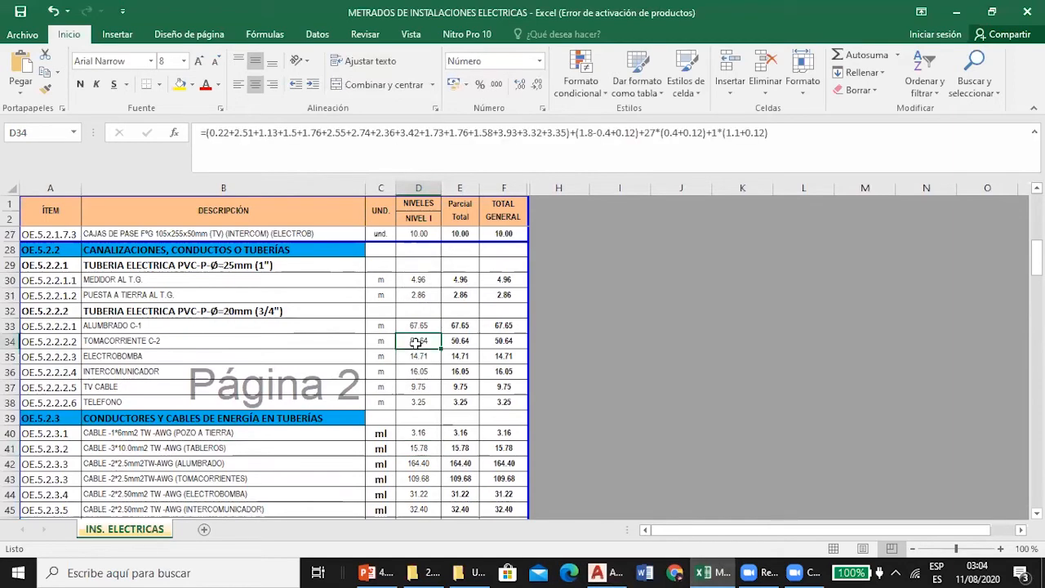
{"action": "left_click", "coordinate": [419, 326]}
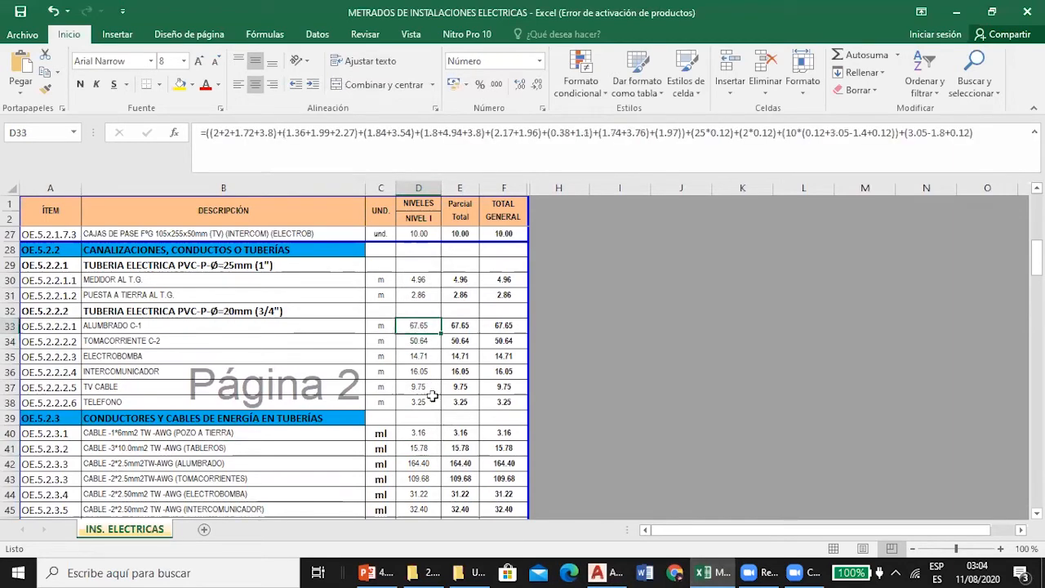
Examine the 3TW 10mm2 feeder and the Cable Desnudo 1TW 6 mm2 grounding line in the AutoCAD single-line diagram.
{"action": "left_click", "coordinate": [615, 571]}
{"action": "scroll", "coordinate": [319, 212], "scroll_direction": "down", "scroll_amount": 2}
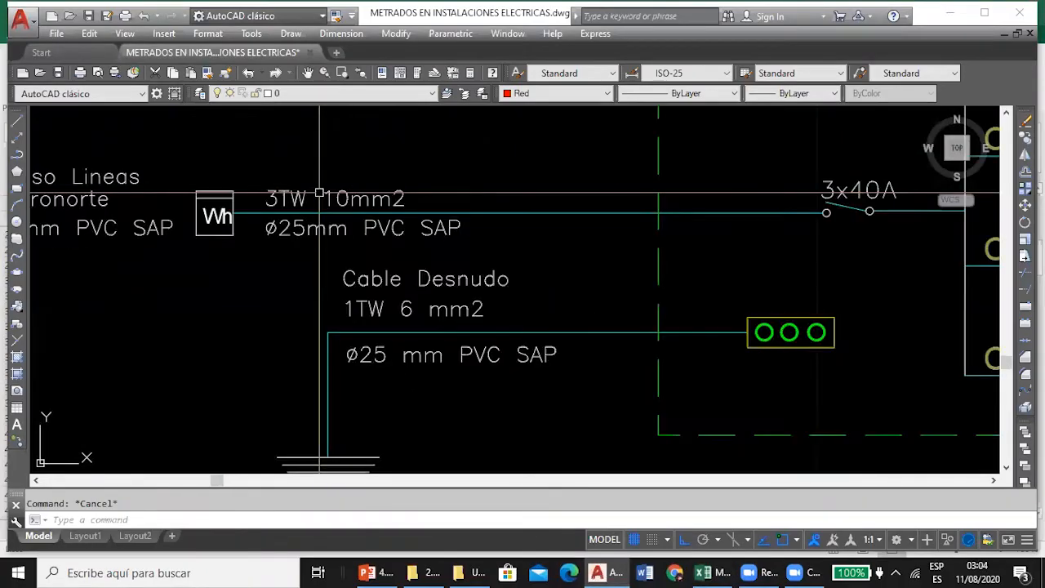
{"action": "scroll", "coordinate": [387, 325], "scroll_direction": "up", "scroll_amount": 5}
{"action": "scroll", "coordinate": [387, 325], "scroll_direction": "down", "scroll_amount": 6}
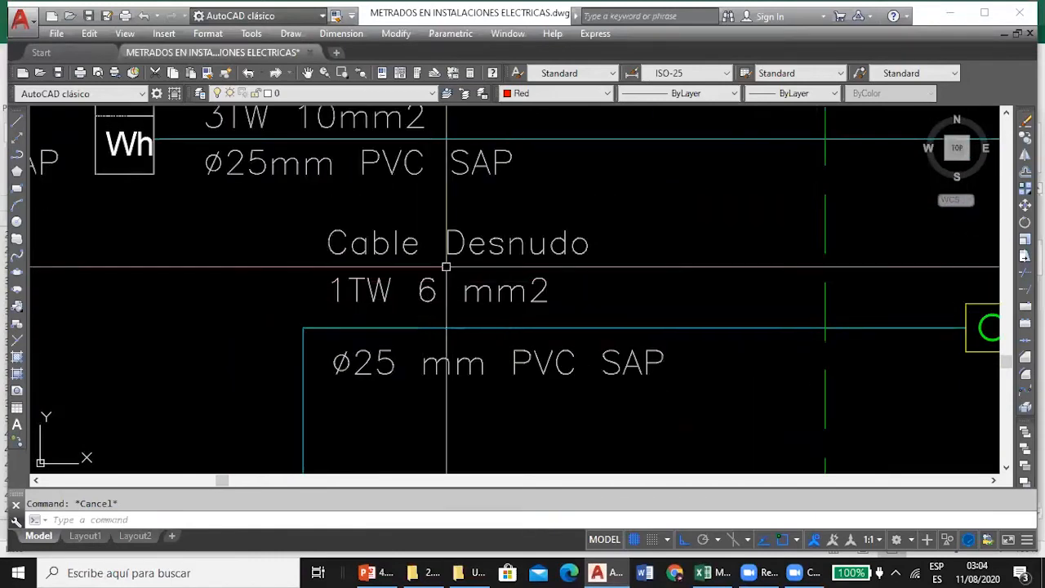
{"action": "scroll", "coordinate": [335, 245], "scroll_direction": "up", "scroll_amount": 4}
{"action": "scroll", "coordinate": [310, 266], "scroll_direction": "down", "scroll_amount": 2}
{"action": "scroll", "coordinate": [310, 266], "scroll_direction": "up", "scroll_amount": 2}
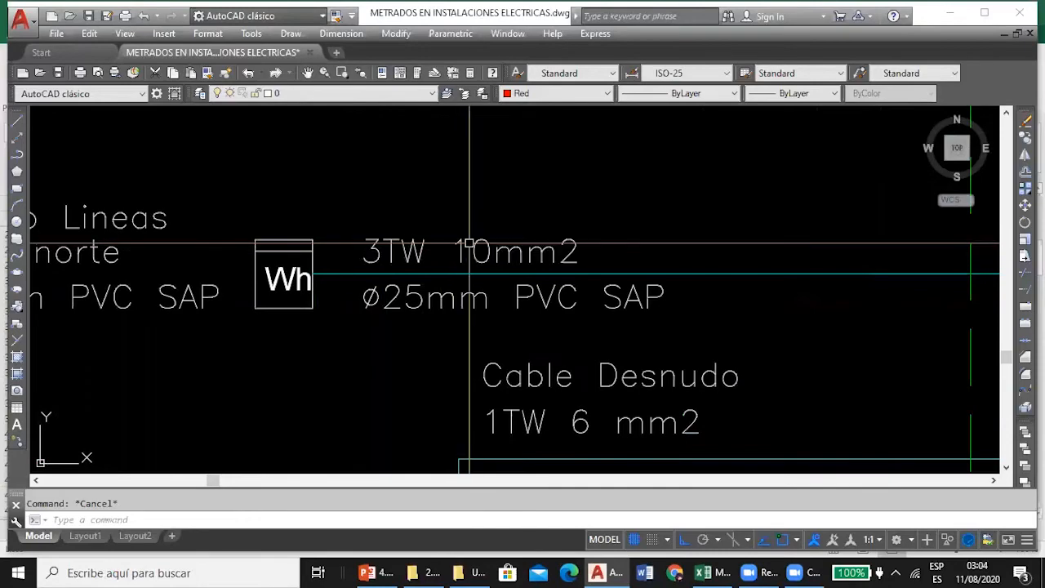
In Excel, recheck the TOMACORRIENTE C-2 formula in D34 and the TABLEROS cable formula in D41.
{"action": "left_click", "coordinate": [702, 572]}
{"action": "left_click", "coordinate": [431, 340]}
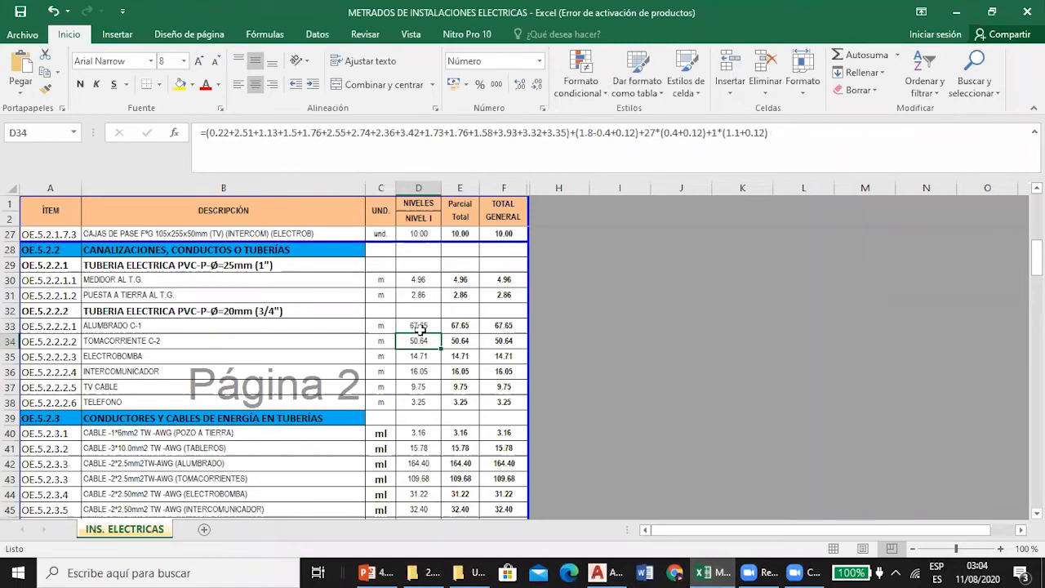
{"action": "scroll", "coordinate": [418, 327], "scroll_direction": "down", "scroll_amount": 1}
{"action": "left_click", "coordinate": [418, 401]}
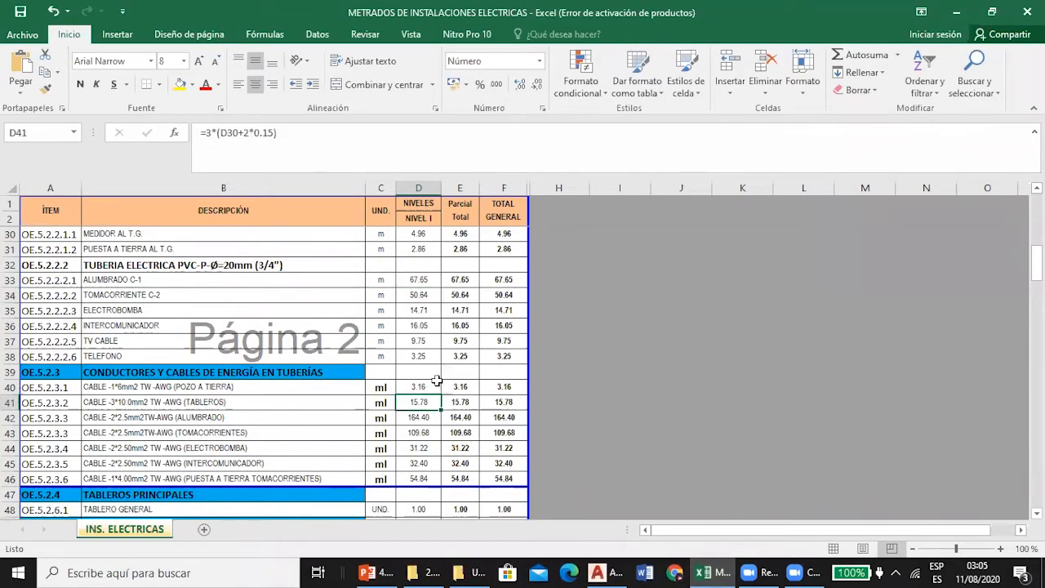
Inspect the TABLEROS cable formula in D41 and its reference to the MEDIDOR AL T.G. conduit length in D30.
{"action": "double_click", "coordinate": [413, 402]}
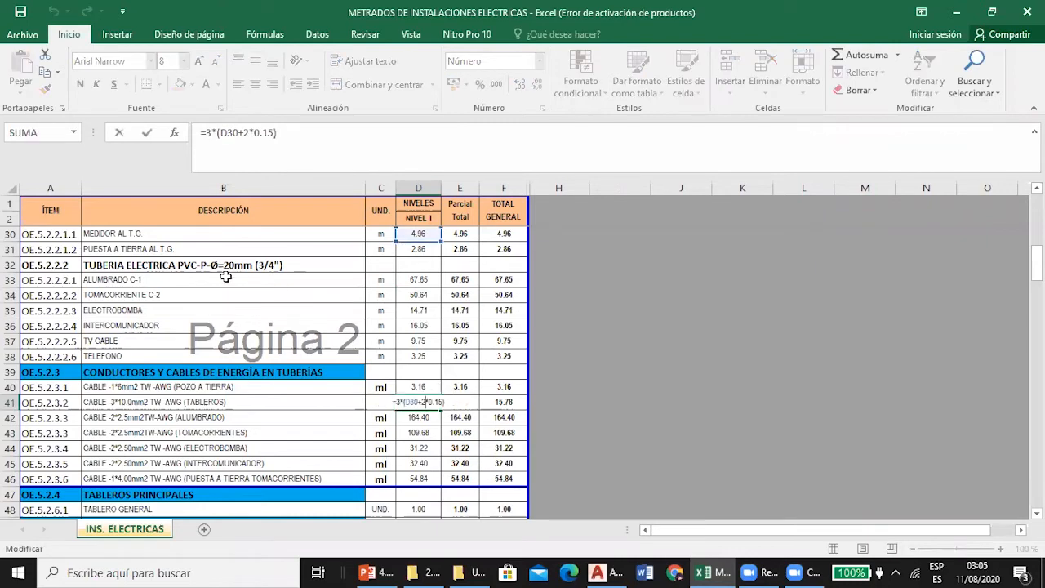
{"action": "scroll", "coordinate": [226, 277], "scroll_direction": "up", "scroll_amount": 1}
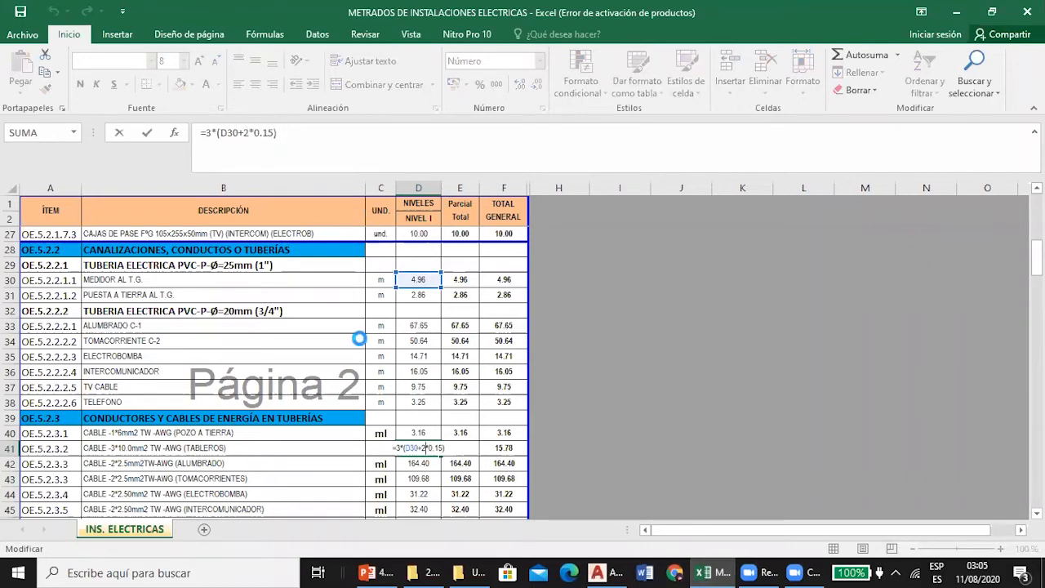
{"action": "key", "text": "Return"}
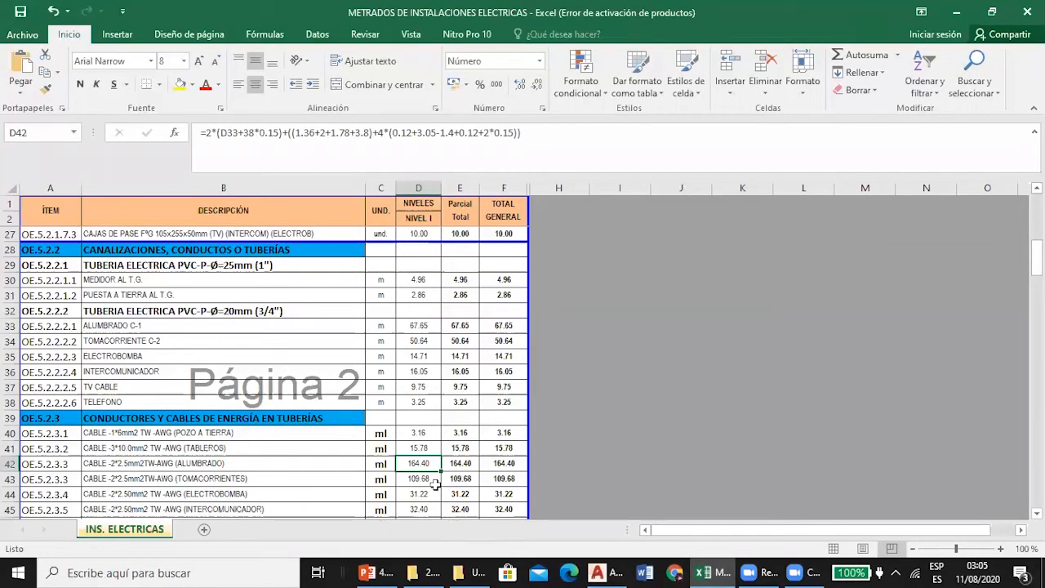
Switch to AutoCAD and examine the conductor tick marks on the lighting conduit between the SALA light and switch S3(c).
{"action": "left_click", "coordinate": [605, 572]}
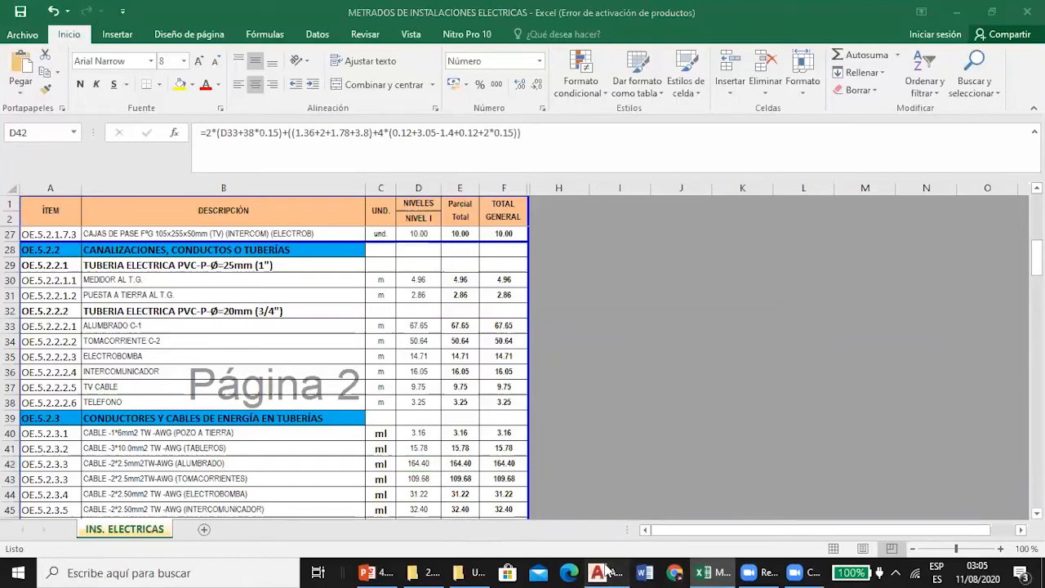
{"action": "scroll", "coordinate": [338, 237], "scroll_direction": "down", "scroll_amount": 8}
{"action": "scroll", "coordinate": [338, 236], "scroll_direction": "up", "scroll_amount": 6}
{"action": "scroll", "coordinate": [265, 251], "scroll_direction": "down", "scroll_amount": 4}
{"action": "scroll", "coordinate": [265, 251], "scroll_direction": "up", "scroll_amount": 5}
{"action": "scroll", "coordinate": [404, 213], "scroll_direction": "down", "scroll_amount": 3}
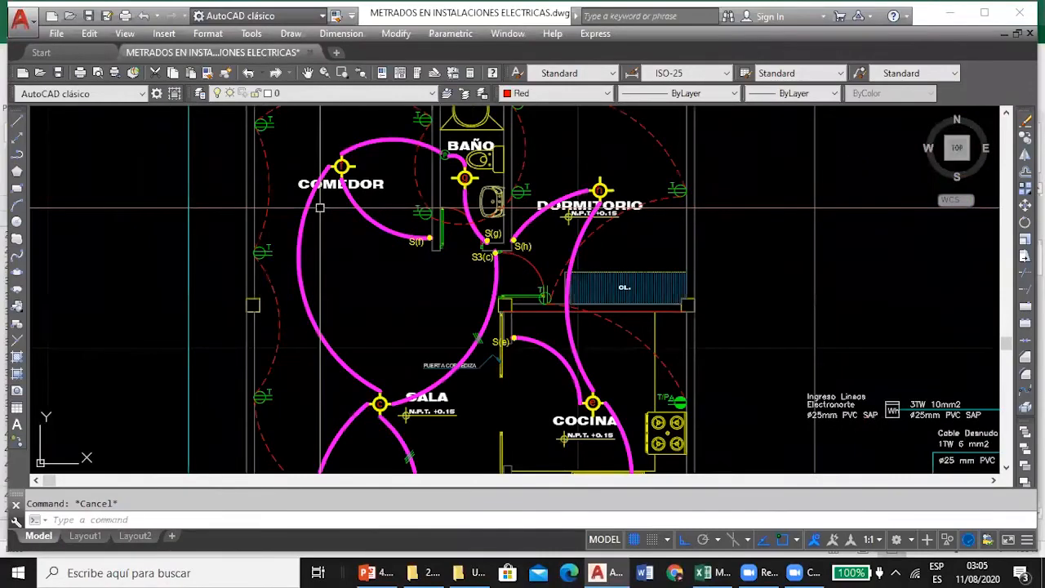
{"action": "scroll", "coordinate": [325, 221], "scroll_direction": "up", "scroll_amount": 5}
{"action": "scroll", "coordinate": [327, 225], "scroll_direction": "down", "scroll_amount": 6}
{"action": "scroll", "coordinate": [418, 255], "scroll_direction": "up", "scroll_amount": 6}
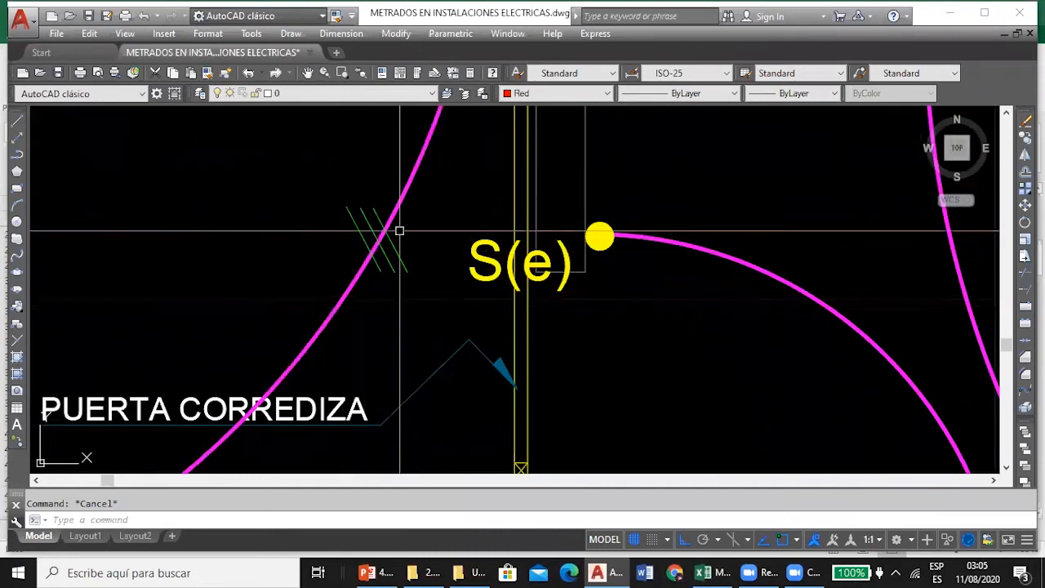
{"action": "scroll", "coordinate": [399, 231], "scroll_direction": "down", "scroll_amount": 5}
In Excel, review the ALUMBRADO cable formula in D42, singling out its 2*(D33+38*0.15) term.
{"action": "left_click", "coordinate": [704, 573]}
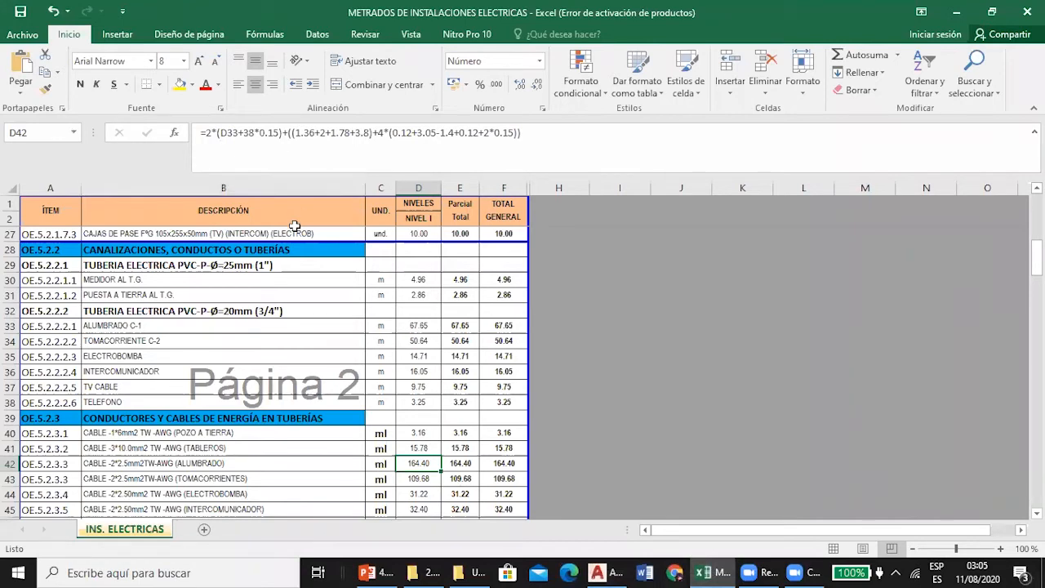
{"action": "double_click", "coordinate": [433, 462]}
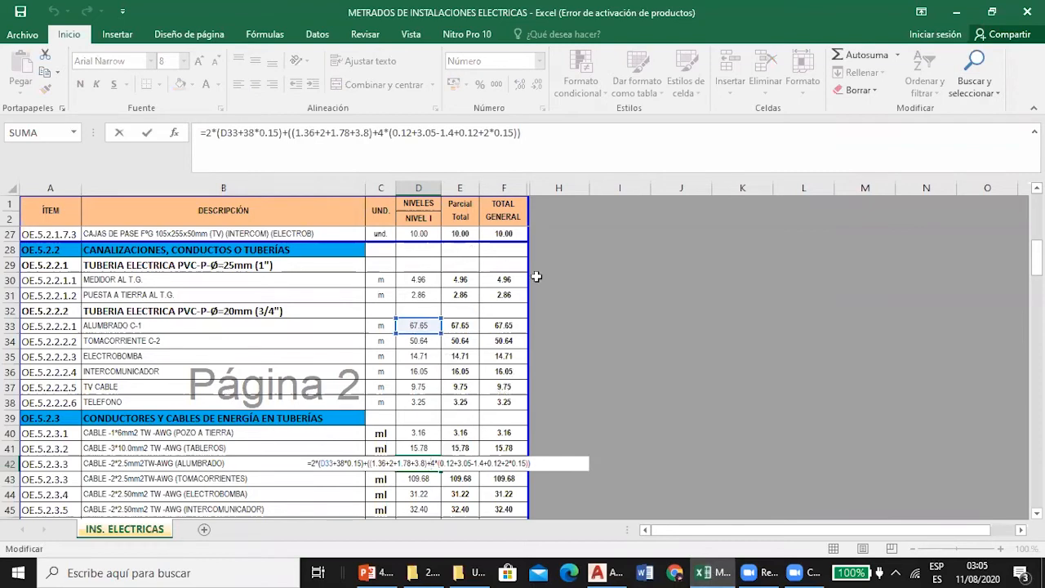
{"action": "key", "text": "Escape"}
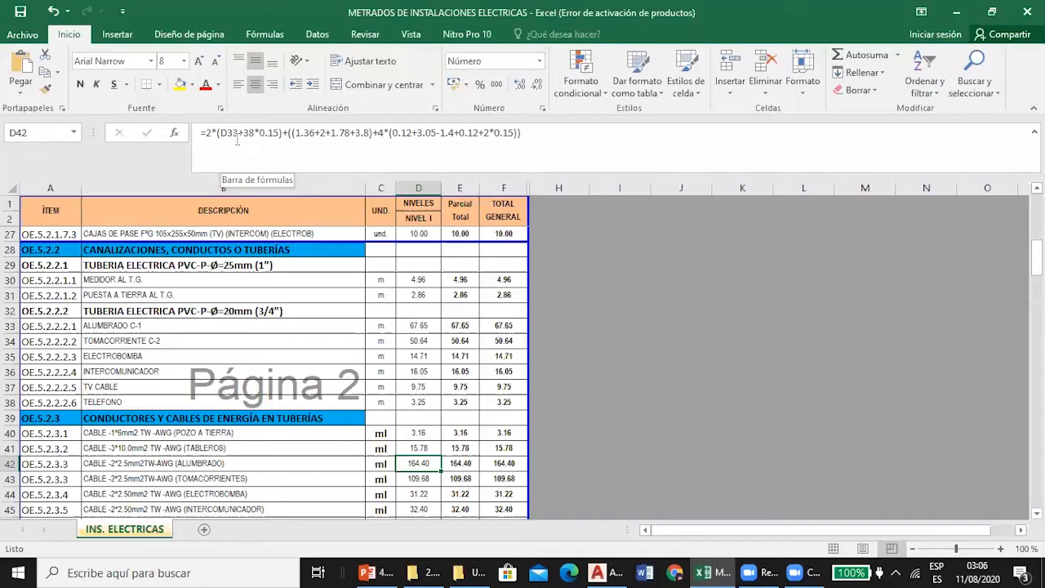
{"action": "left_click_drag", "start_coordinate": [206, 134], "coordinate": [283, 135]}
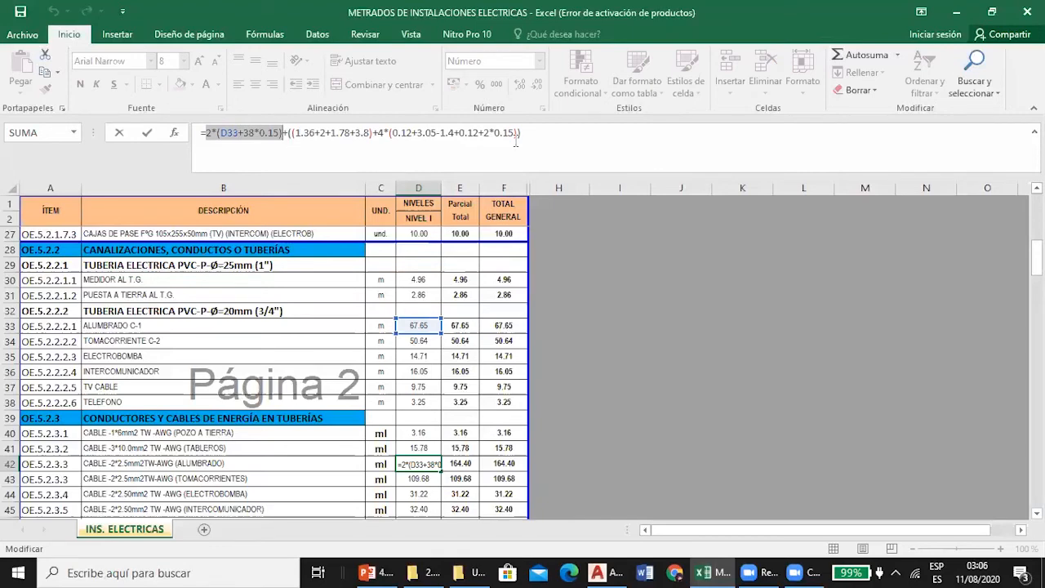
{"action": "key", "text": "Escape"}
In AutoCAD, select the lighting conduit arcs linking S3(a), light a, 2S3(a,c), light c and S3(c) on the PRIMER NIVEL plan.
{"action": "left_click", "coordinate": [604, 572]}
{"action": "scroll", "coordinate": [372, 227], "scroll_direction": "down", "scroll_amount": 3}
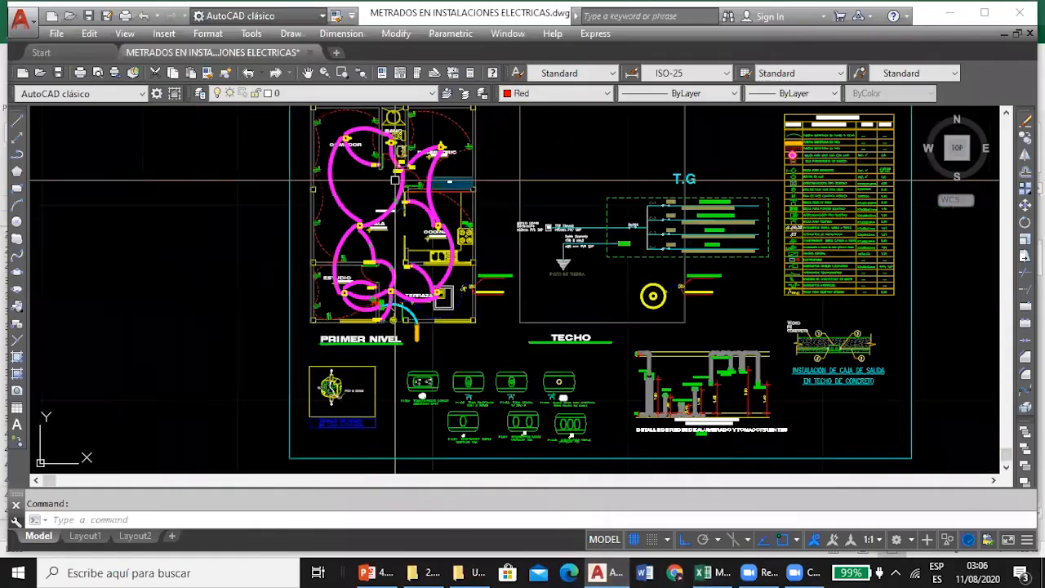
{"action": "scroll", "coordinate": [393, 278], "scroll_direction": "up", "scroll_amount": 5}
{"action": "scroll", "coordinate": [409, 343], "scroll_direction": "down", "scroll_amount": 1}
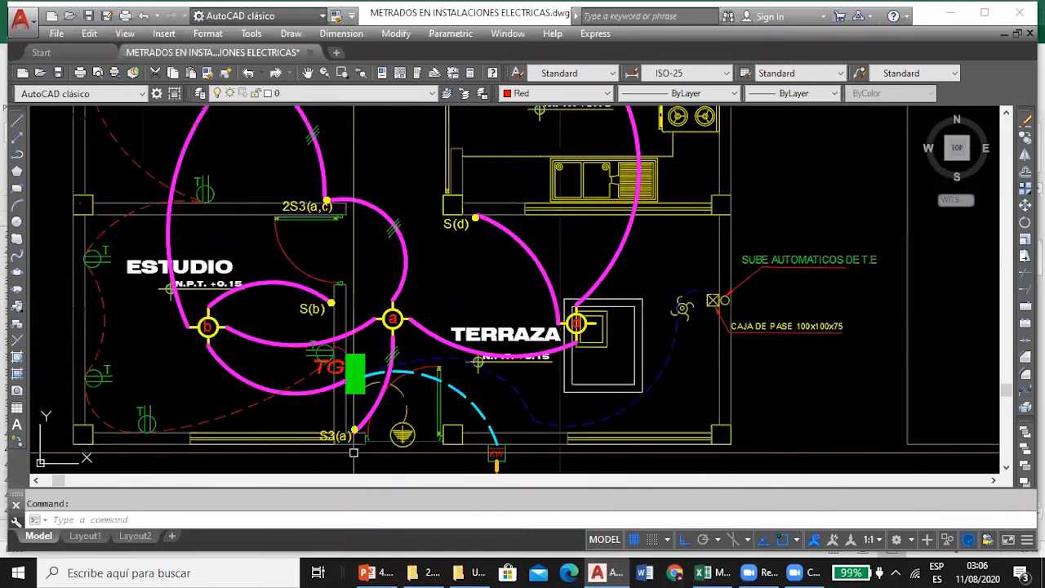
{"action": "scroll", "coordinate": [391, 418], "scroll_direction": "up", "scroll_amount": 1}
{"action": "left_click", "coordinate": [392, 384]}
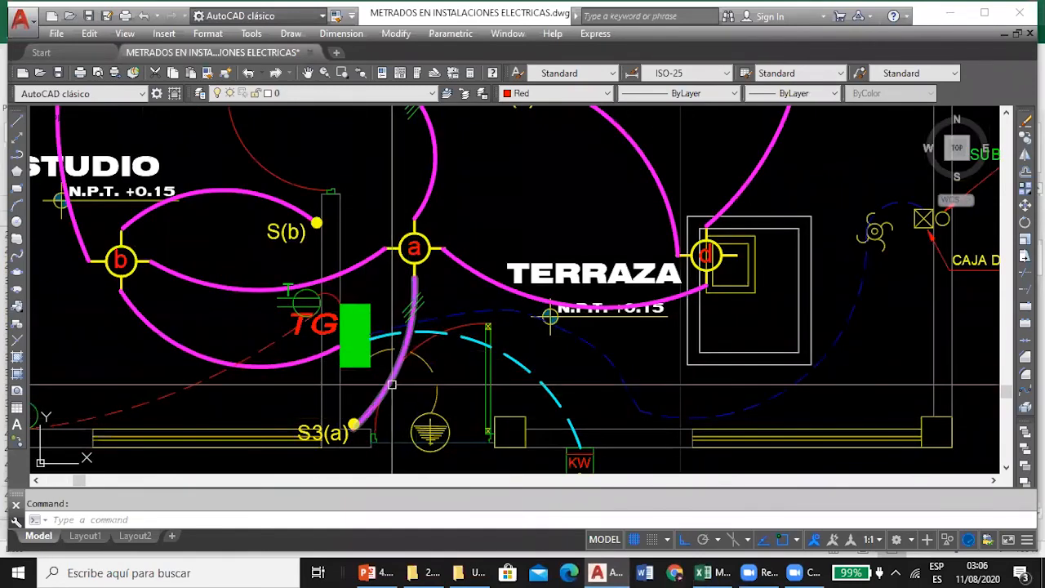
{"action": "scroll", "coordinate": [395, 390], "scroll_direction": "down", "scroll_amount": 2}
{"action": "scroll", "coordinate": [392, 441], "scroll_direction": "down", "scroll_amount": 2}
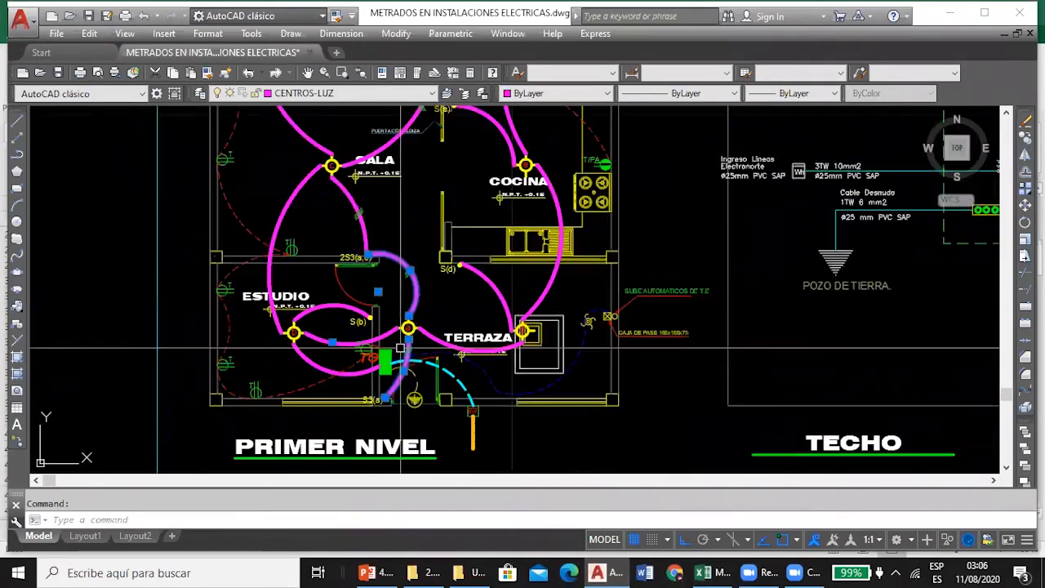
{"action": "scroll", "coordinate": [334, 173], "scroll_direction": "up", "scroll_amount": 3}
{"action": "left_click", "coordinate": [341, 200]}
{"action": "scroll", "coordinate": [382, 340], "scroll_direction": "down", "scroll_amount": 3}
{"action": "scroll", "coordinate": [414, 232], "scroll_direction": "up", "scroll_amount": 2}
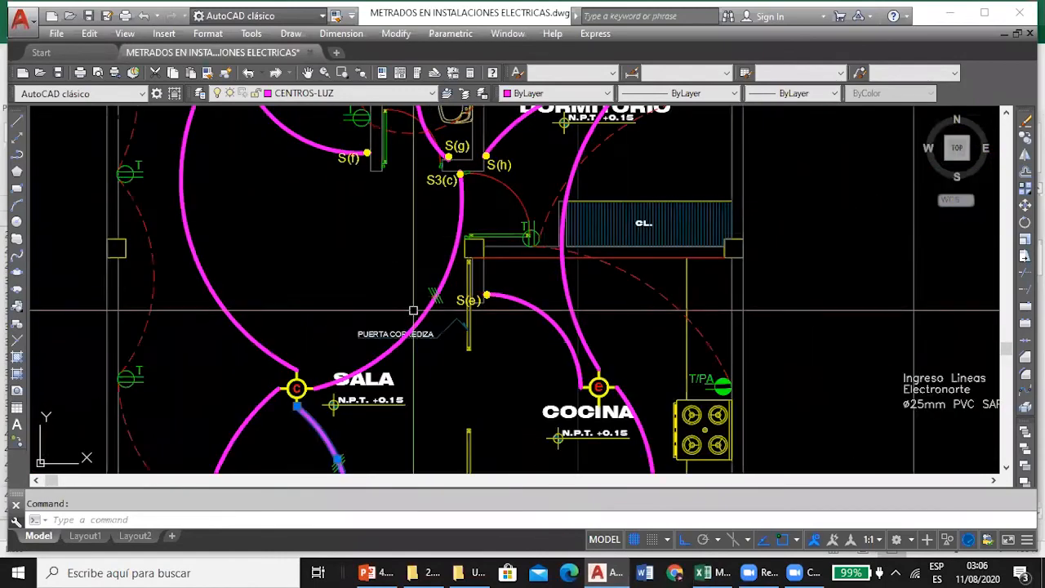
{"action": "scroll", "coordinate": [448, 268], "scroll_direction": "down", "scroll_amount": 5}
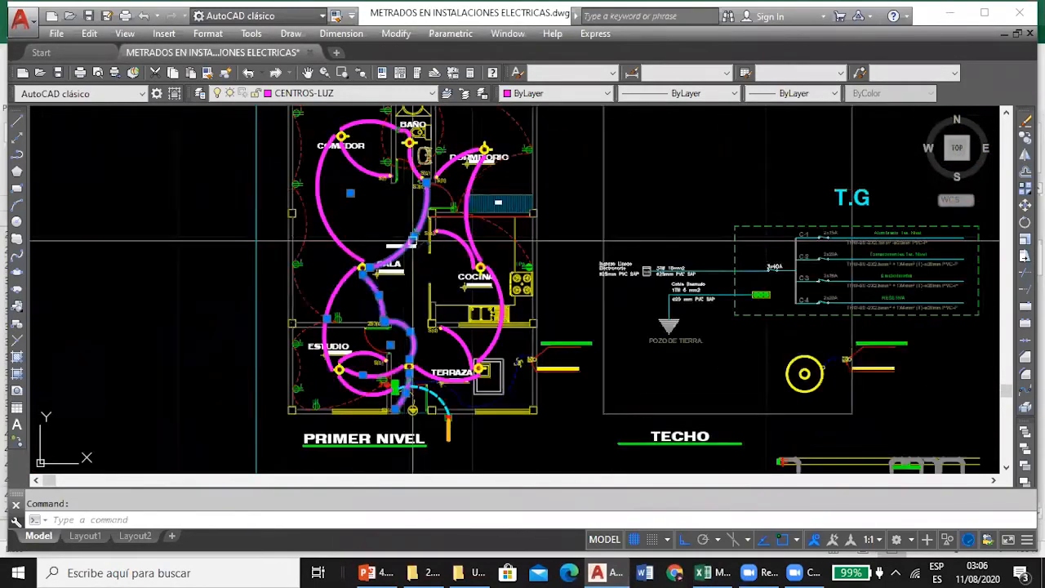
Examine the tick marks and switch ends along the selected three-way lighting runs from S3(c) to S3(a), and clear the selection.
{"action": "scroll", "coordinate": [445, 310], "scroll_direction": "up", "scroll_amount": 7}
{"action": "scroll", "coordinate": [406, 149], "scroll_direction": "down", "scroll_amount": 6}
{"action": "scroll", "coordinate": [406, 149], "scroll_direction": "up", "scroll_amount": 3}
{"action": "scroll", "coordinate": [406, 149], "scroll_direction": "down", "scroll_amount": 2}
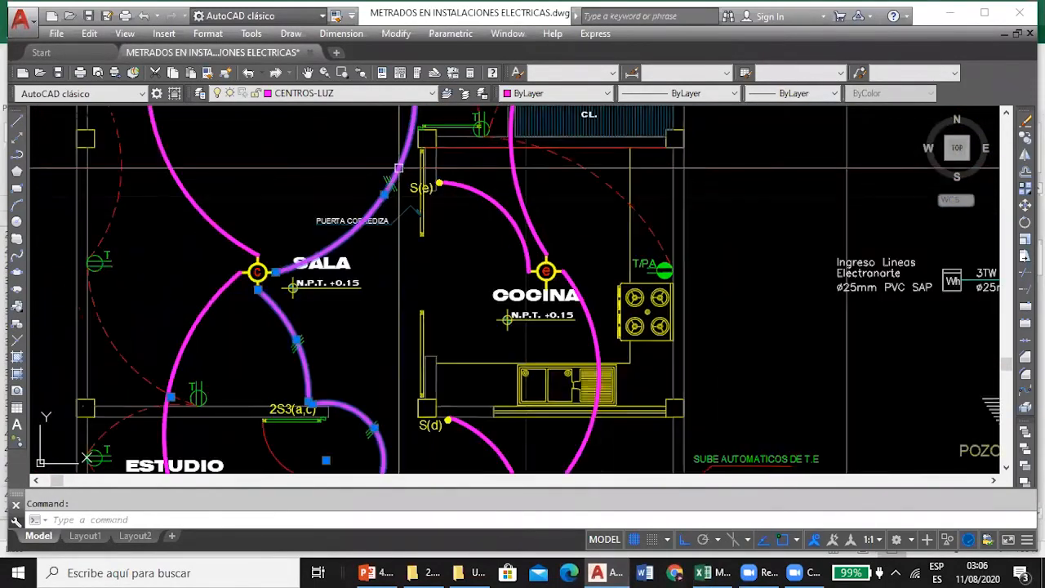
{"action": "scroll", "coordinate": [364, 343], "scroll_direction": "up", "scroll_amount": 5}
{"action": "scroll", "coordinate": [370, 360], "scroll_direction": "down", "scroll_amount": 2}
{"action": "scroll", "coordinate": [343, 151], "scroll_direction": "up", "scroll_amount": 3}
{"action": "scroll", "coordinate": [349, 204], "scroll_direction": "down", "scroll_amount": 3}
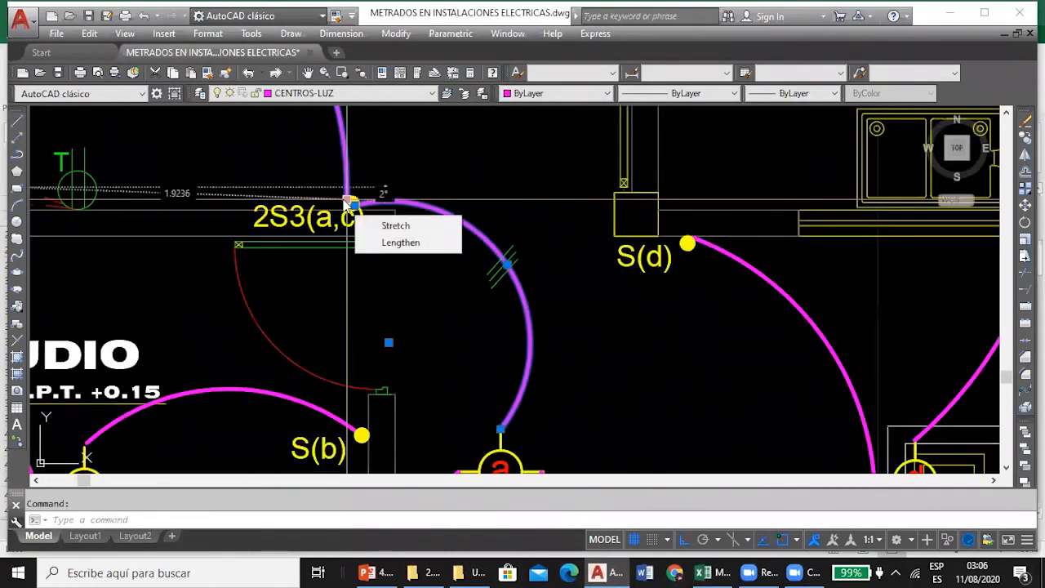
{"action": "scroll", "coordinate": [349, 204], "scroll_direction": "up", "scroll_amount": 3}
{"action": "scroll", "coordinate": [335, 209], "scroll_direction": "down", "scroll_amount": 5}
{"action": "scroll", "coordinate": [289, 144], "scroll_direction": "up", "scroll_amount": 5}
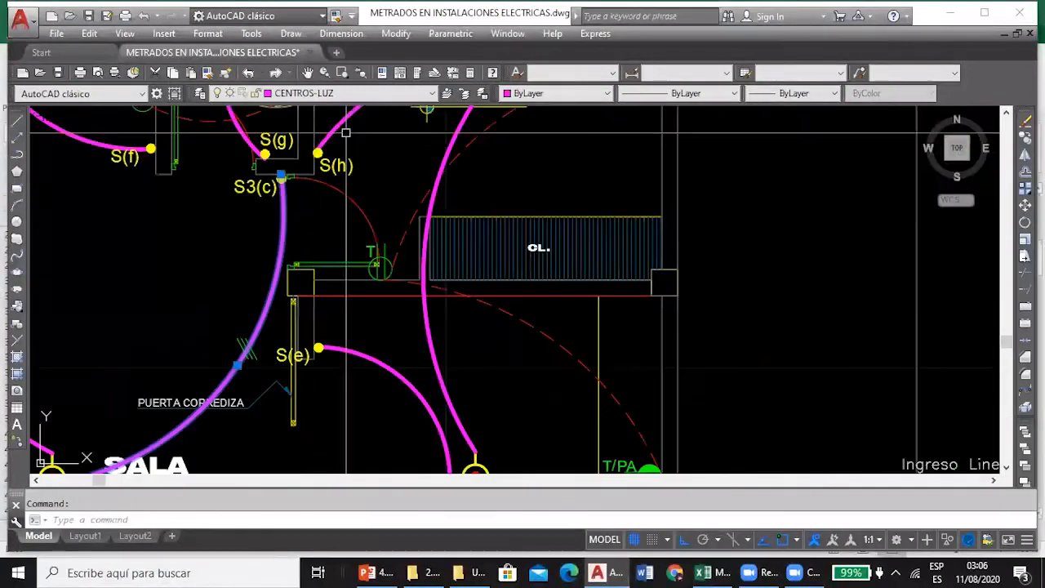
{"action": "scroll", "coordinate": [289, 143], "scroll_direction": "down", "scroll_amount": 5}
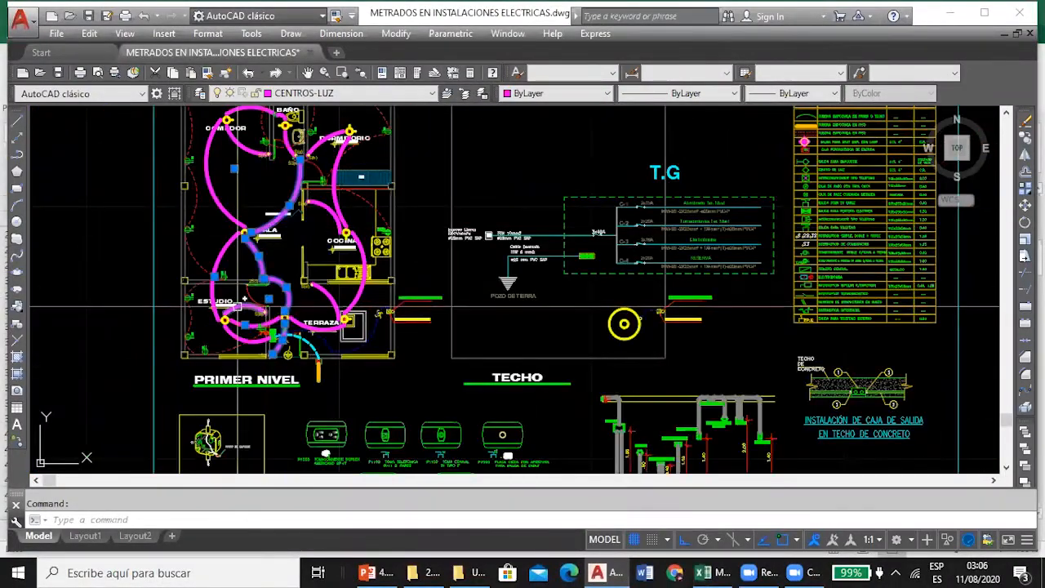
{"action": "scroll", "coordinate": [269, 300], "scroll_direction": "up", "scroll_amount": 5}
{"action": "scroll", "coordinate": [268, 299], "scroll_direction": "down", "scroll_amount": 5}
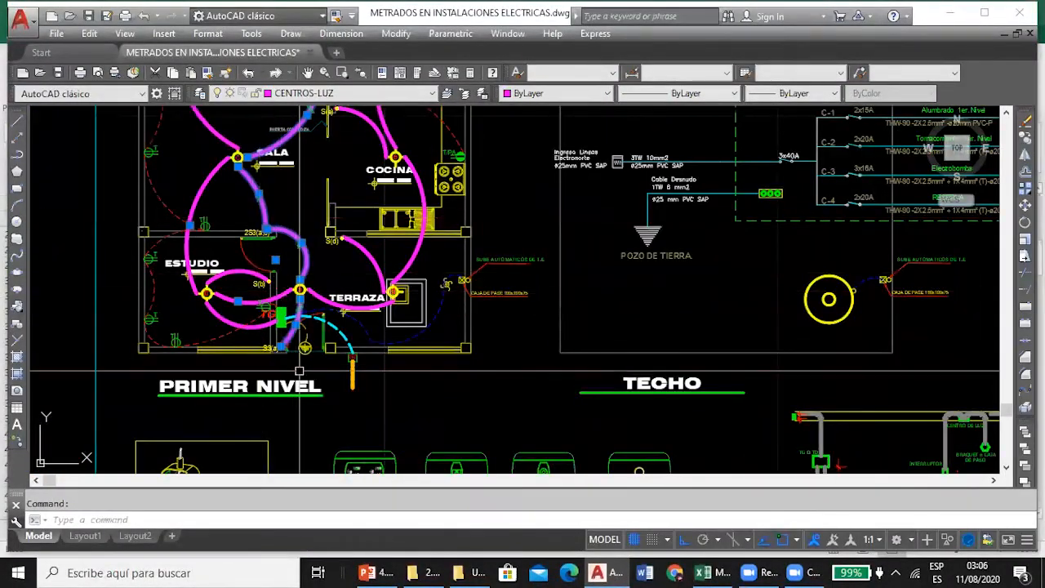
{"action": "scroll", "coordinate": [304, 333], "scroll_direction": "up", "scroll_amount": 5}
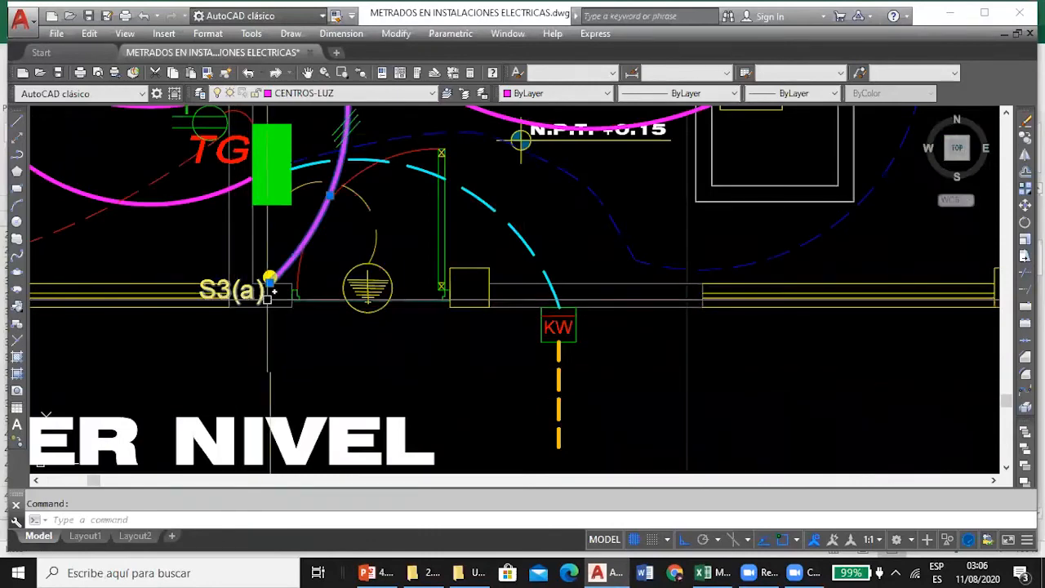
{"action": "key", "text": "Escape"}
In Excel, inspect the TOMACORRIENTES cable formula in D43 and its reference to the conduit length in D34.
{"action": "left_click", "coordinate": [702, 573]}
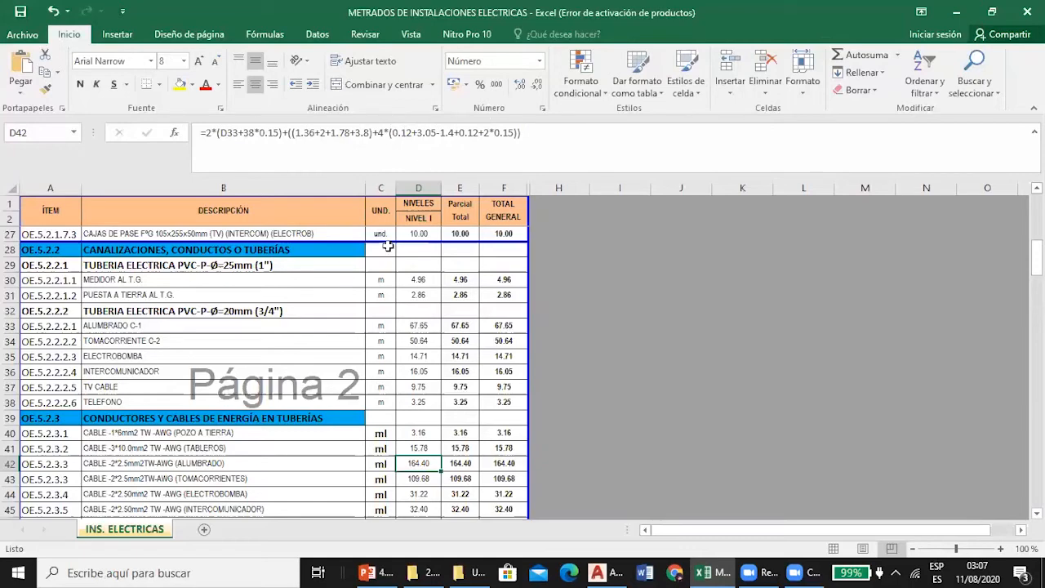
{"action": "scroll", "coordinate": [293, 282], "scroll_direction": "down", "scroll_amount": 1}
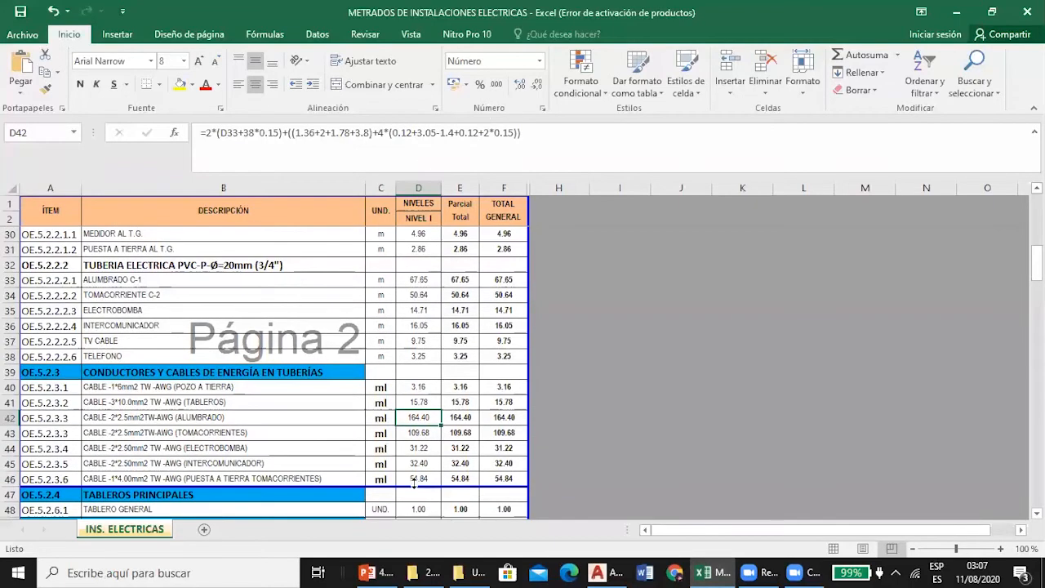
{"action": "left_click", "coordinate": [416, 434]}
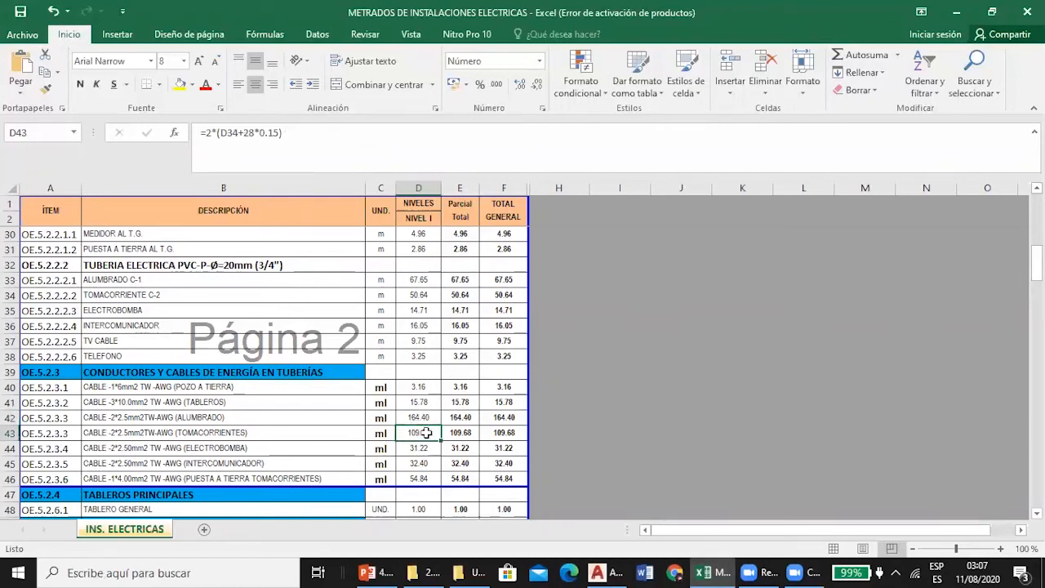
{"action": "double_click", "coordinate": [415, 433]}
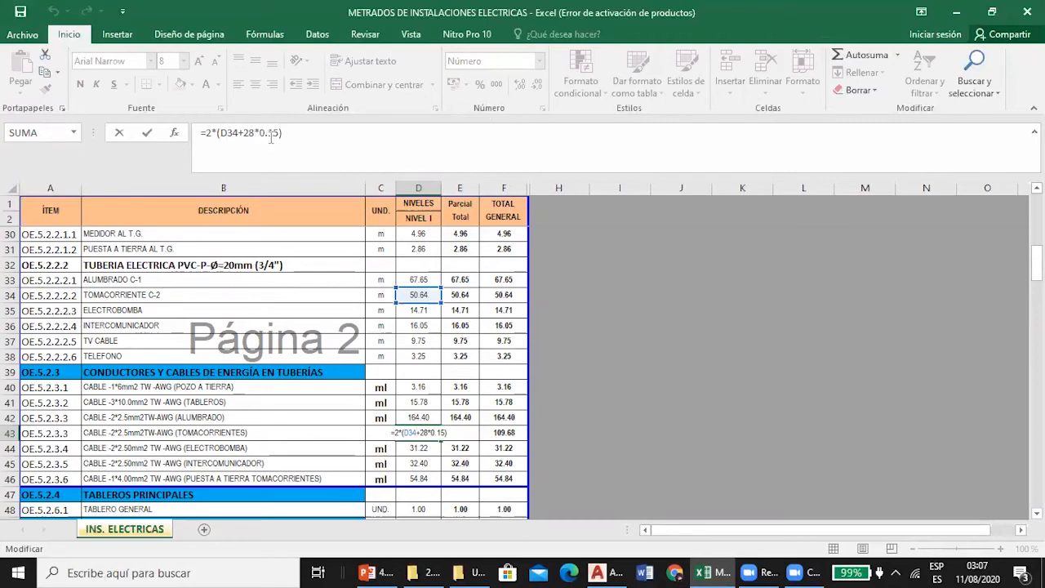
{"action": "key", "text": "Return"}
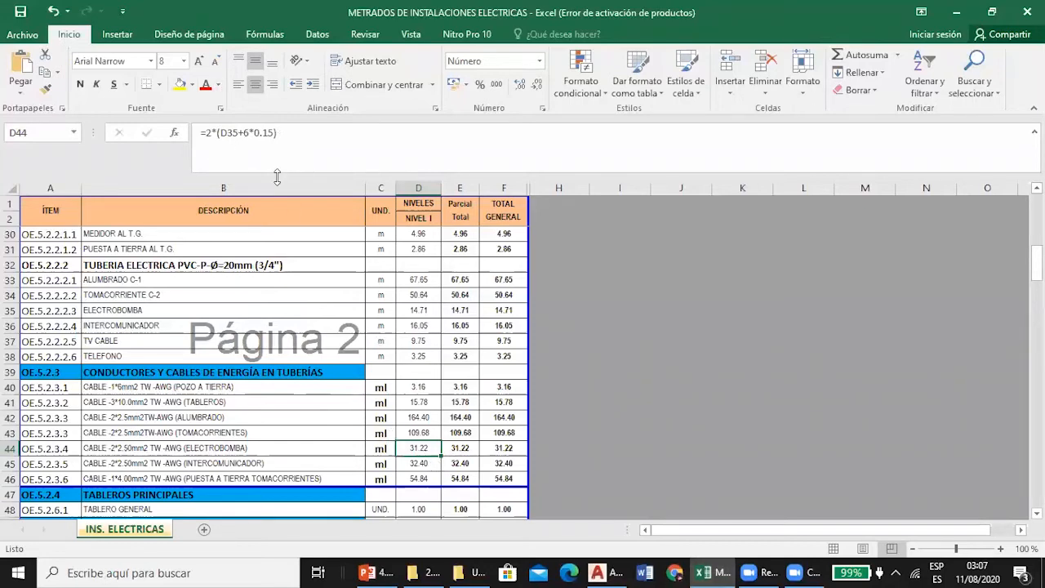
In AutoCAD, examine the dashed blue pump conduit run from TG across the TERRAZA and its continuation on the TECHO plan.
{"action": "left_click", "coordinate": [609, 571]}
{"action": "scroll", "coordinate": [347, 255], "scroll_direction": "down", "scroll_amount": 3}
{"action": "scroll", "coordinate": [347, 256], "scroll_direction": "up", "scroll_amount": 5}
{"action": "scroll", "coordinate": [348, 256], "scroll_direction": "down", "scroll_amount": 4}
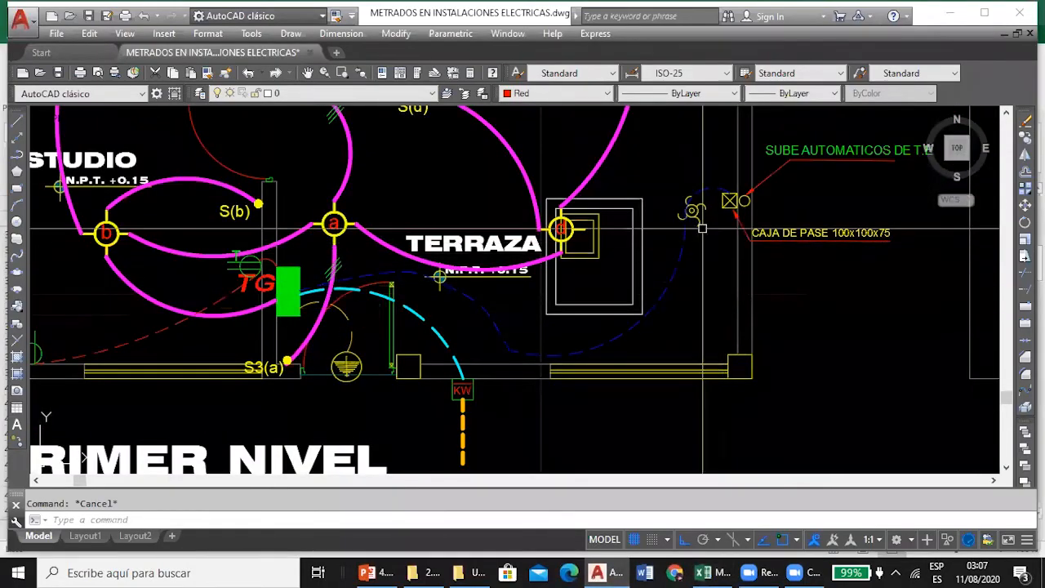
{"action": "scroll", "coordinate": [434, 246], "scroll_direction": "down", "scroll_amount": 5}
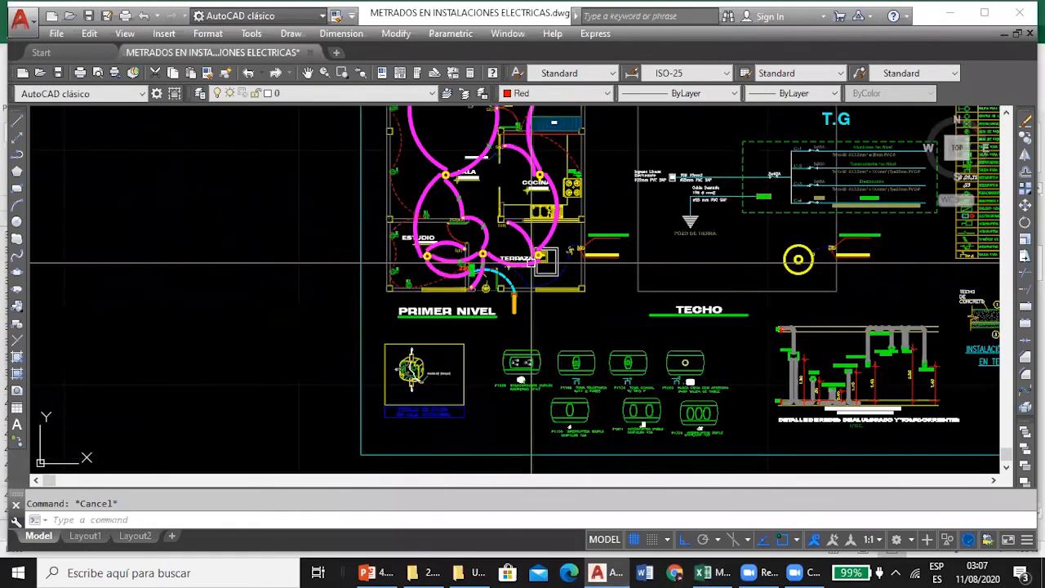
{"action": "scroll", "coordinate": [827, 247], "scroll_direction": "up", "scroll_amount": 5}
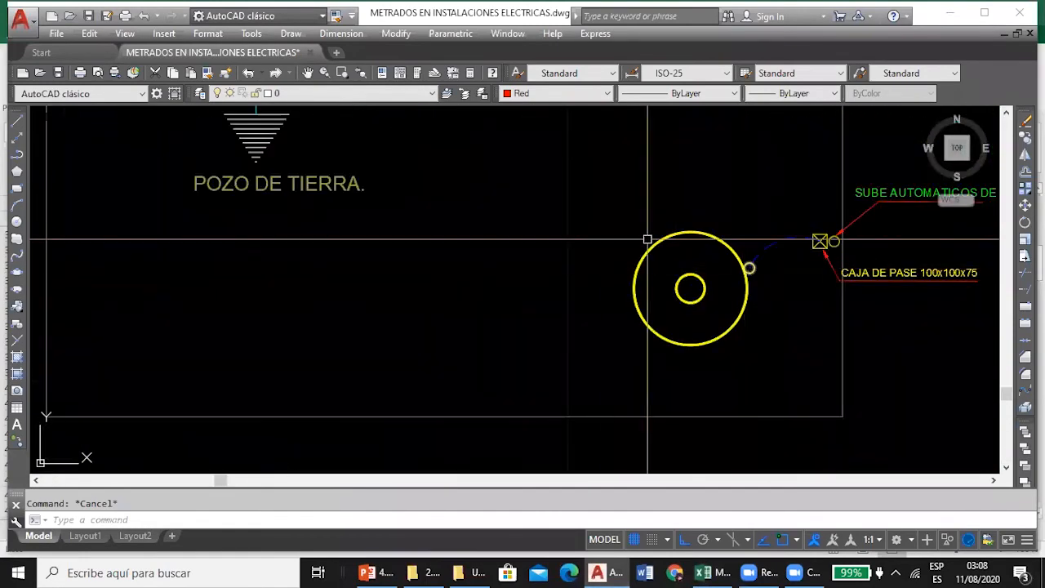
{"action": "scroll", "coordinate": [629, 245], "scroll_direction": "down", "scroll_amount": 6}
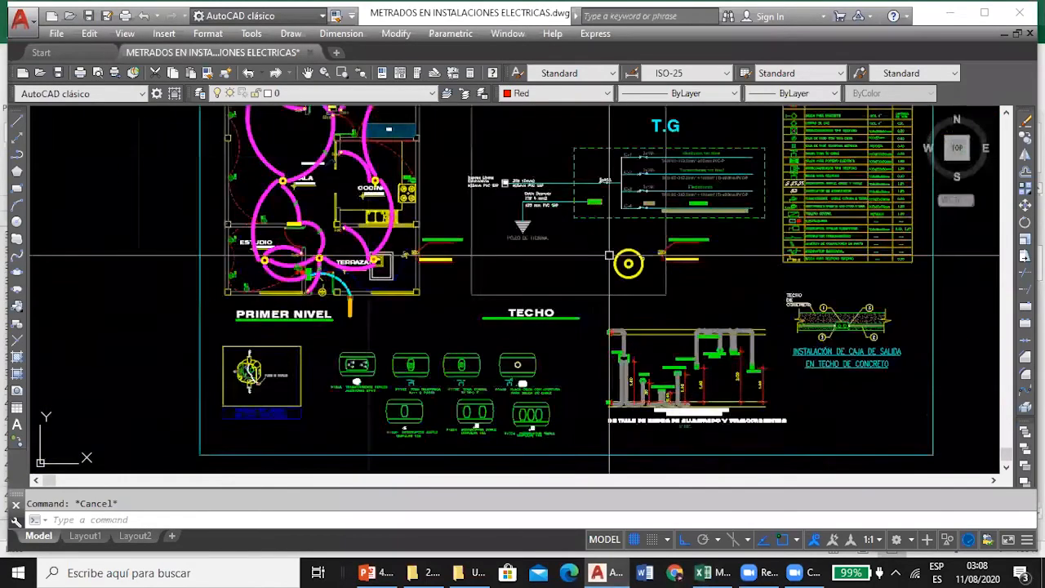
In Excel, inspect the INTERCOMUNICADOR cable formula in D45 and its reference to the conduit length in D36.
{"action": "left_click", "coordinate": [713, 571]}
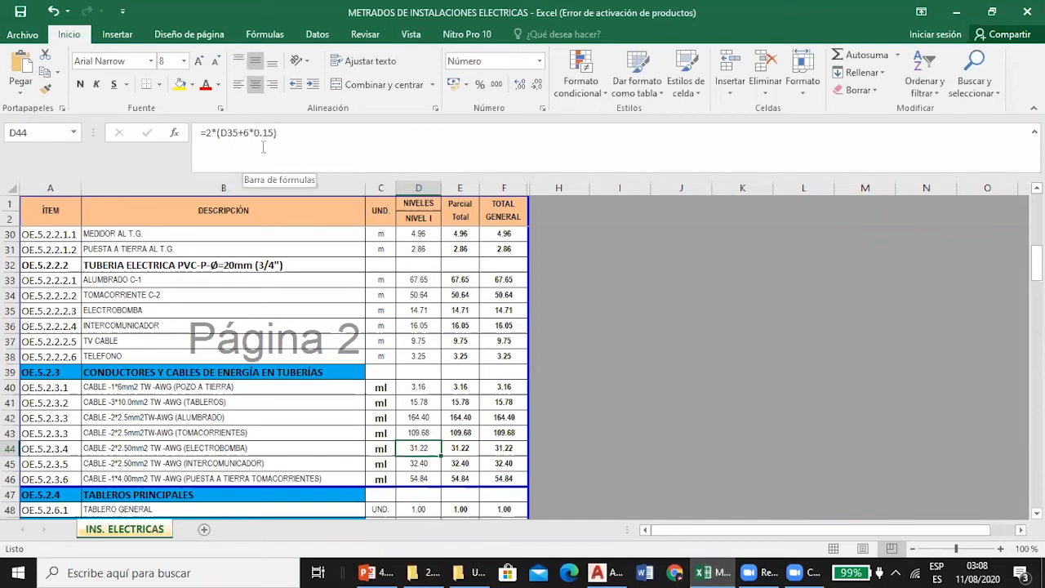
{"action": "left_click", "coordinate": [431, 465]}
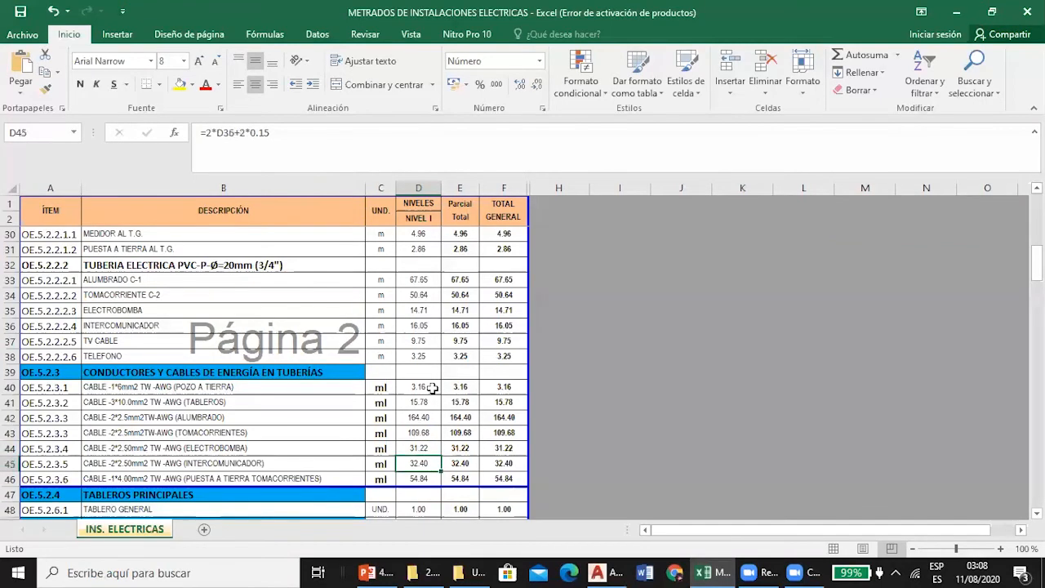
{"action": "double_click", "coordinate": [421, 463]}
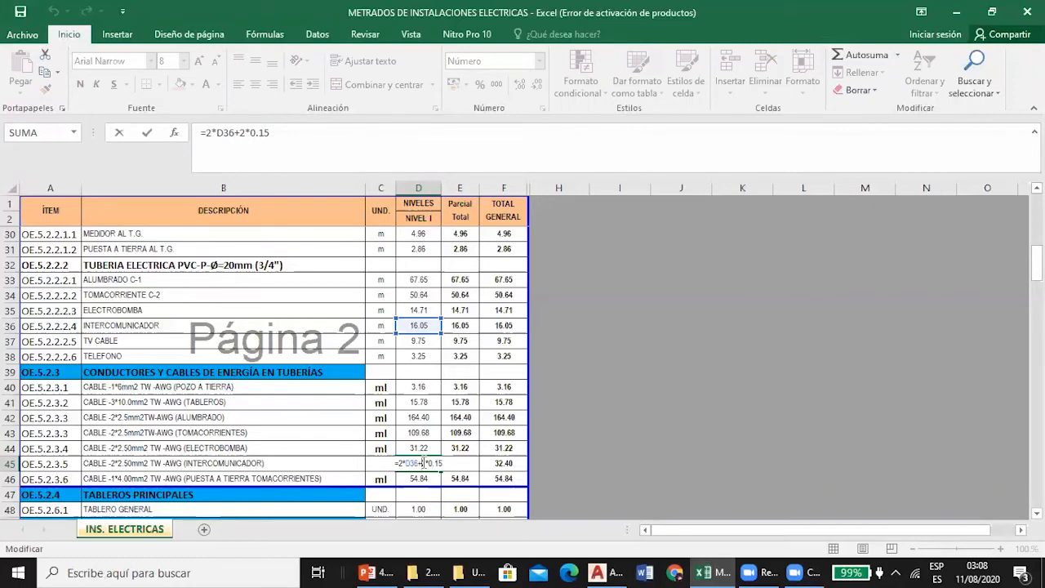
{"action": "key", "text": "Return"}
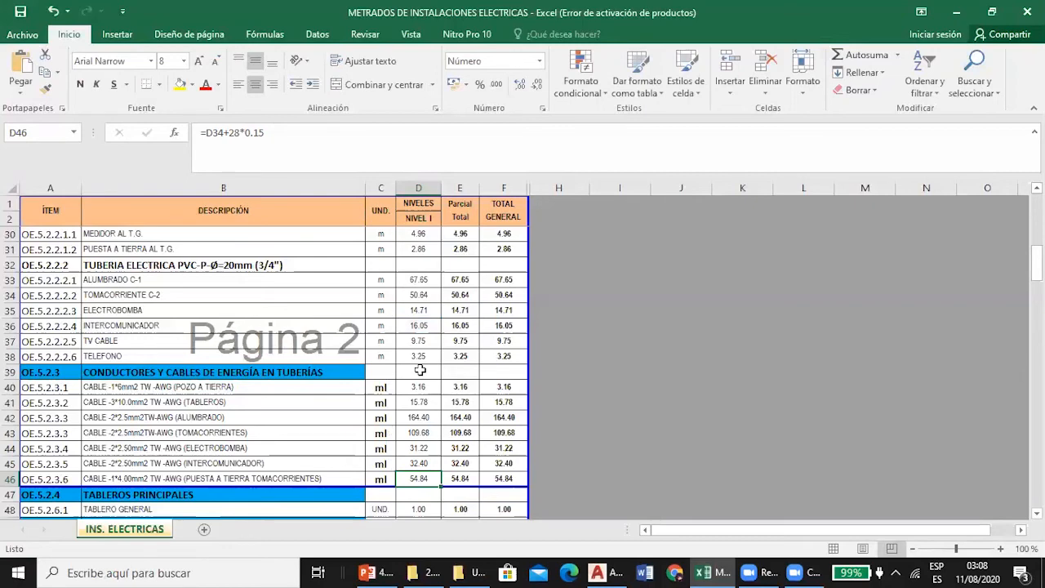
Inspect the PUESTA A TIERRA TOMACORRIENTES cable formula in D46 and its reference to the conduit length in D34.
{"action": "double_click", "coordinate": [422, 478]}
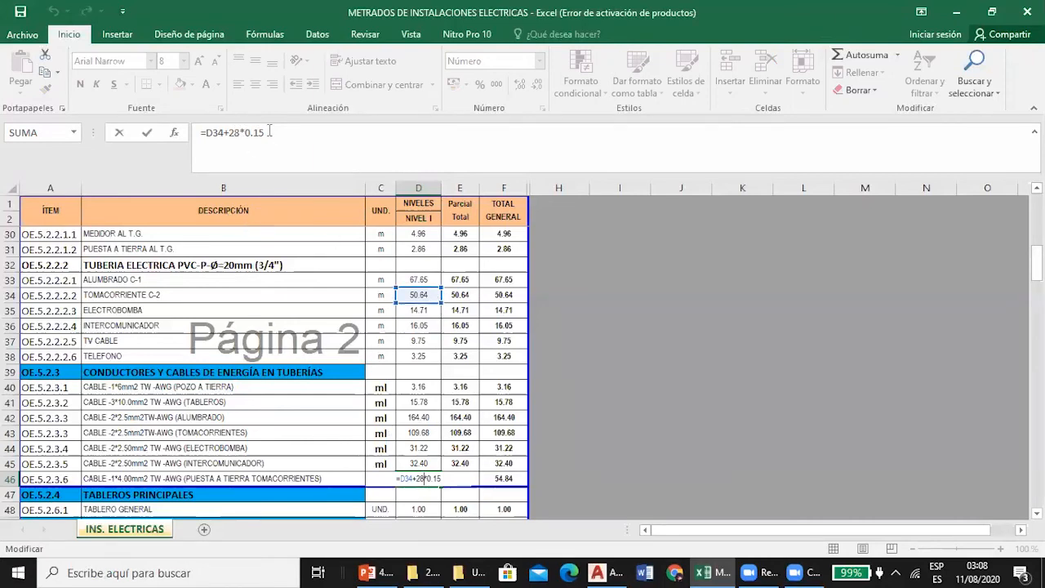
{"action": "key", "text": "Return"}
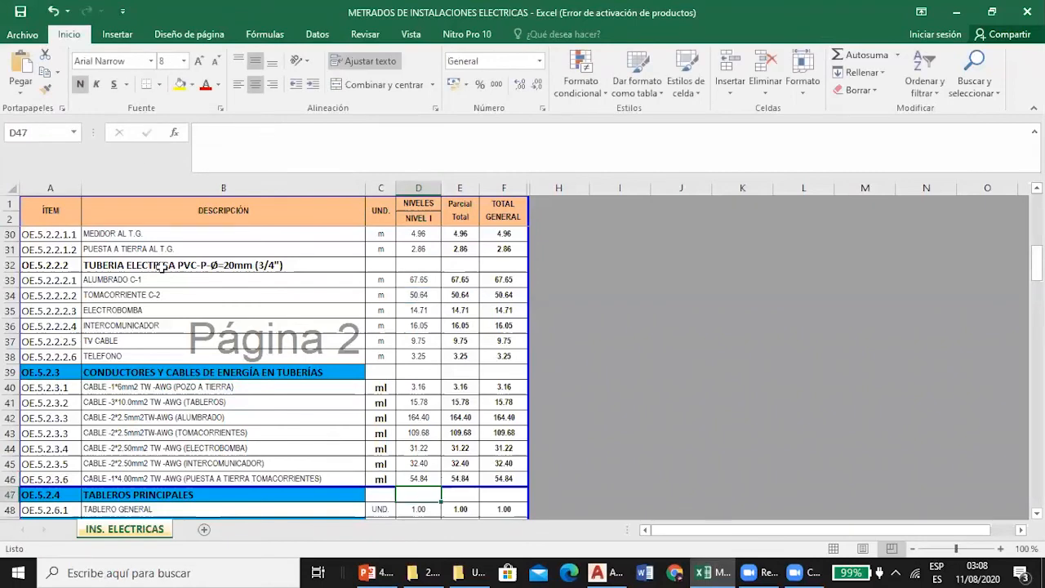
{"action": "left_click", "coordinate": [424, 481]}
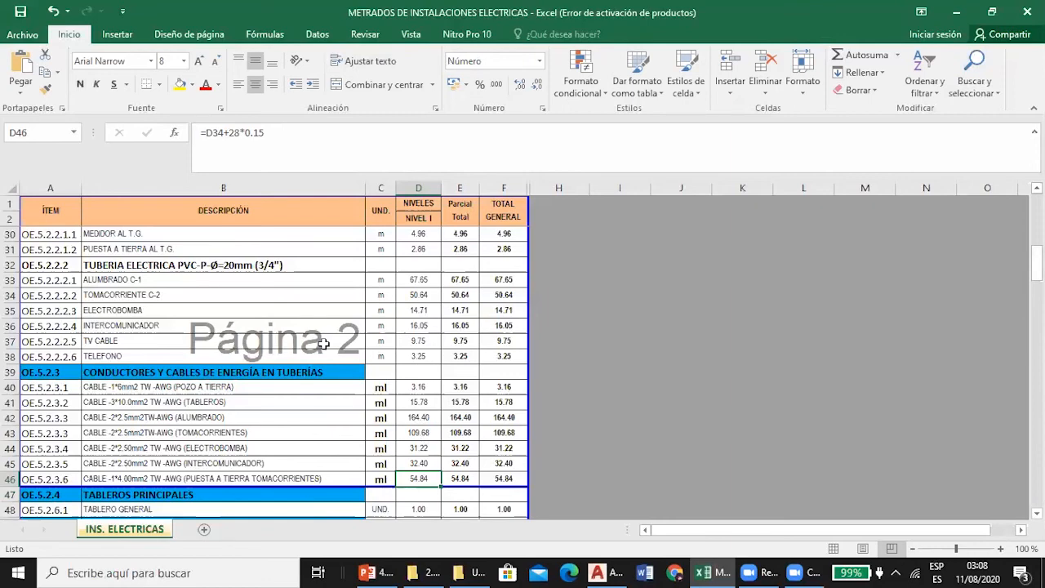
Check the TABLERO GENERAL quantity in D48 against the TG panel on the PRIMER NIVEL plan in AutoCAD.
{"action": "scroll", "coordinate": [324, 344], "scroll_direction": "down", "scroll_amount": 1}
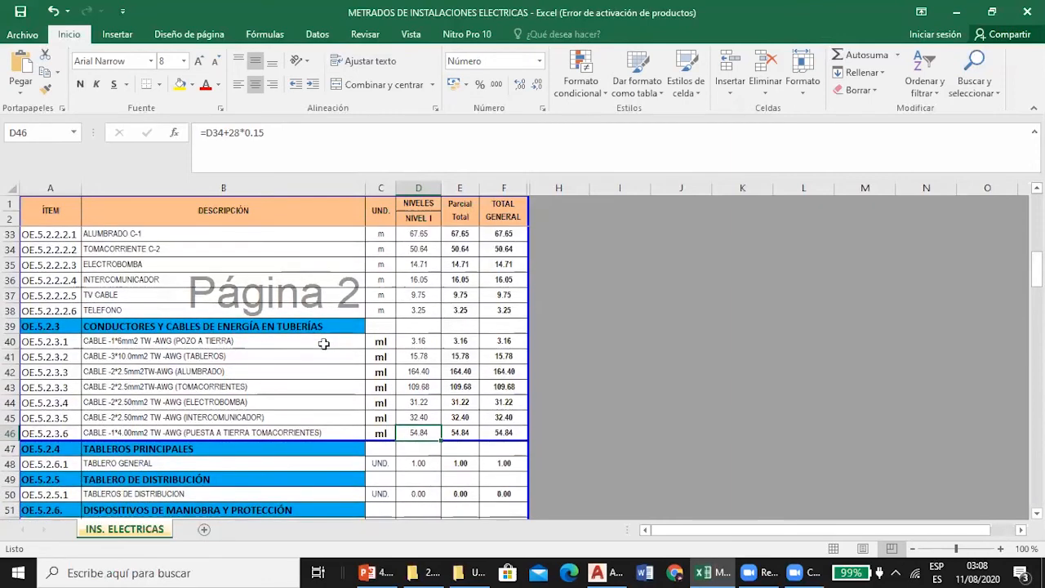
{"action": "scroll", "coordinate": [346, 285], "scroll_direction": "down", "scroll_amount": 1}
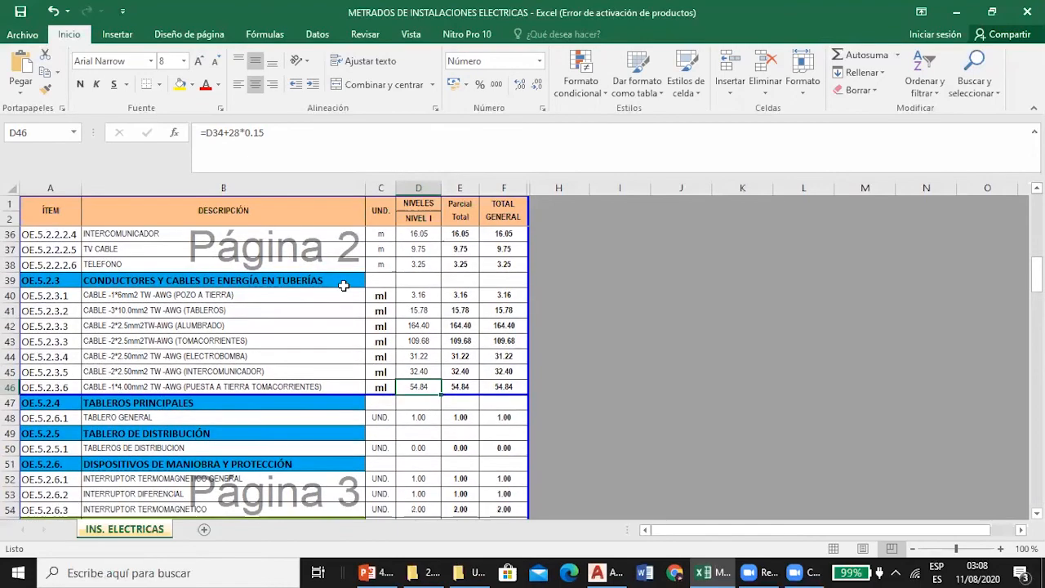
{"action": "scroll", "coordinate": [344, 285], "scroll_direction": "down", "scroll_amount": 1}
{"action": "scroll", "coordinate": [344, 285], "scroll_direction": "down", "scroll_amount": 1}
{"action": "left_click", "coordinate": [415, 324]}
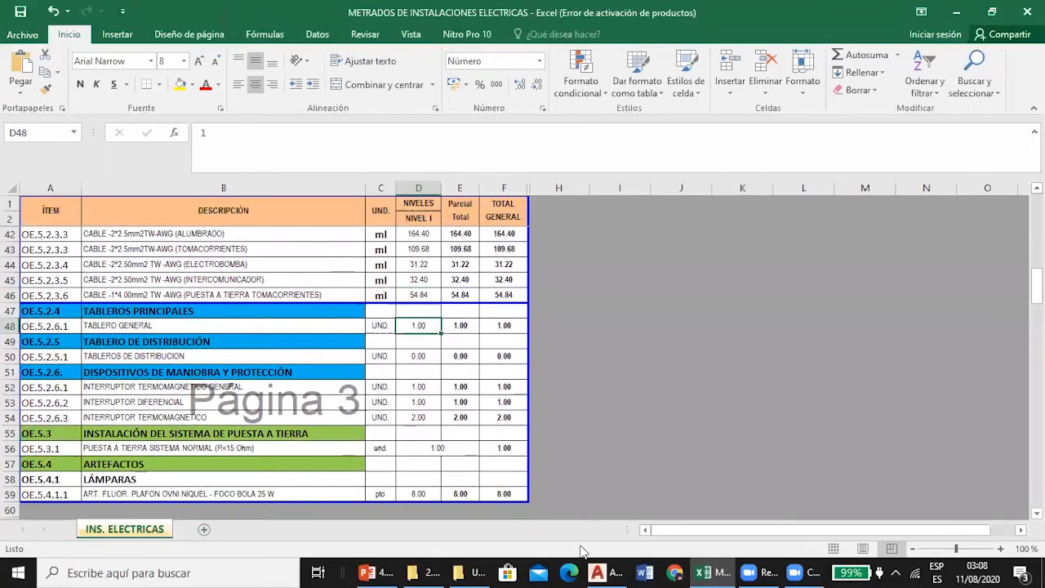
{"action": "left_click", "coordinate": [618, 569]}
{"action": "scroll", "coordinate": [320, 313], "scroll_direction": "up", "scroll_amount": 2}
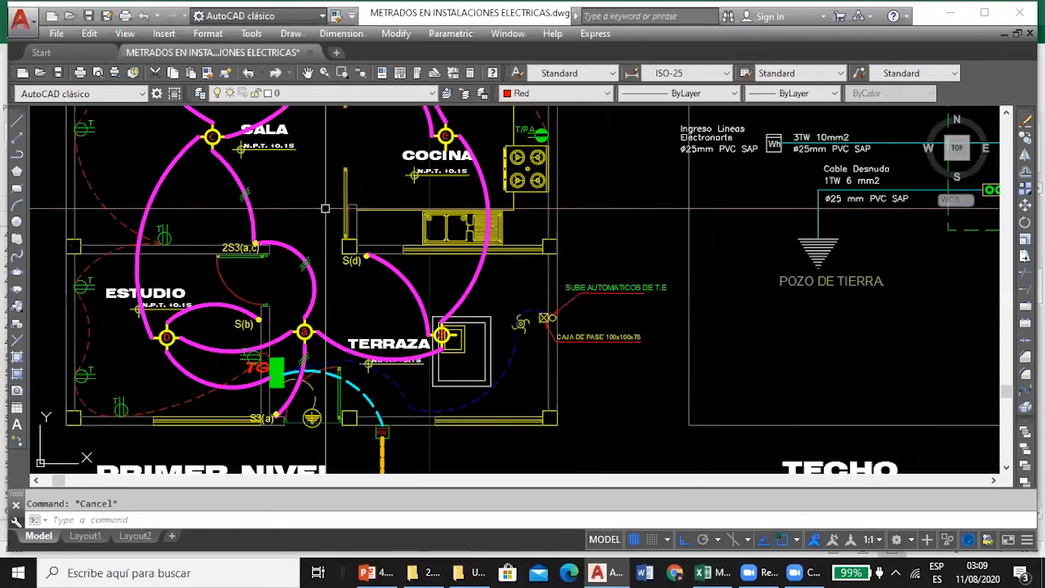
{"action": "scroll", "coordinate": [291, 388], "scroll_direction": "up", "scroll_amount": 2}
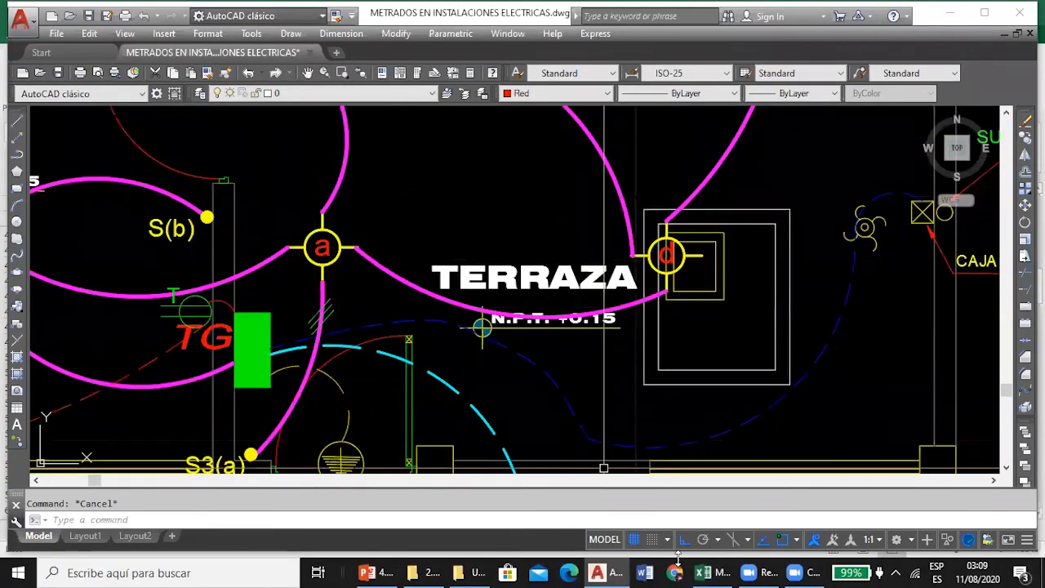
In Excel, review the quantities for distribution boards (D50), protection breakers (D52 to D54) and the grounding system (D56).
{"action": "left_click", "coordinate": [599, 570]}
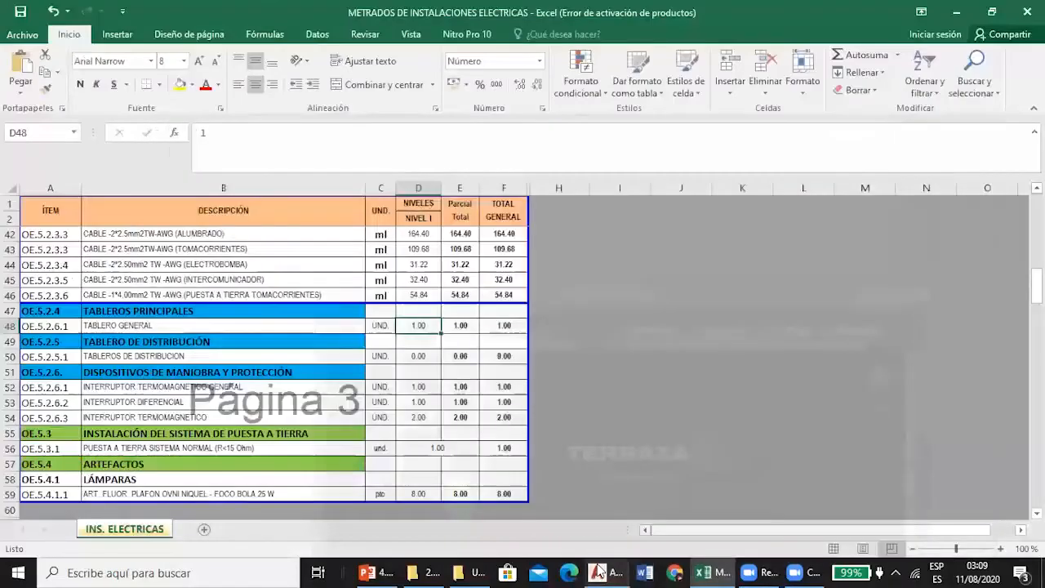
{"action": "left_click", "coordinate": [417, 358]}
{"action": "left_click", "coordinate": [418, 388]}
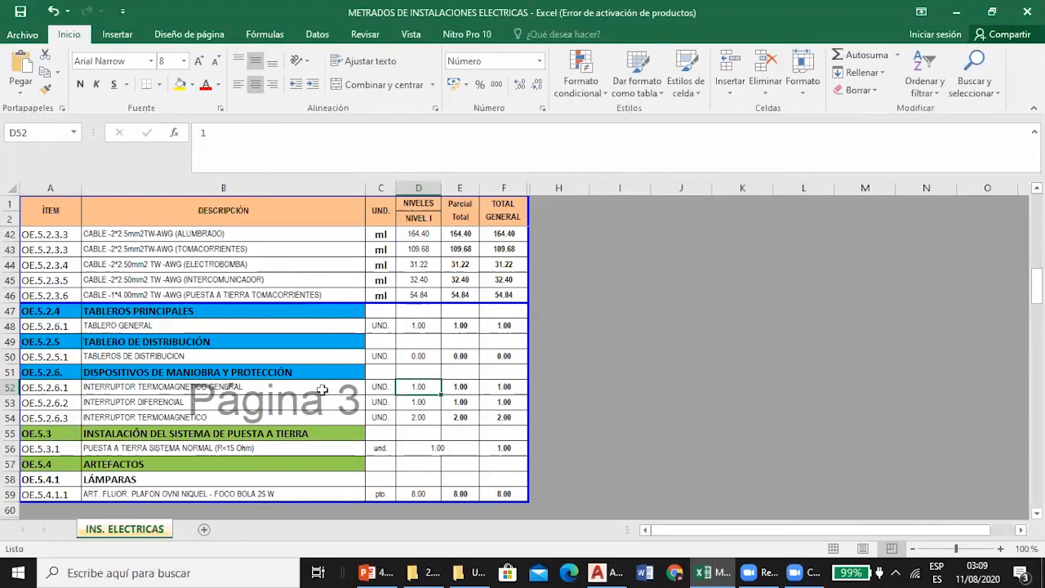
{"action": "left_click", "coordinate": [427, 406]}
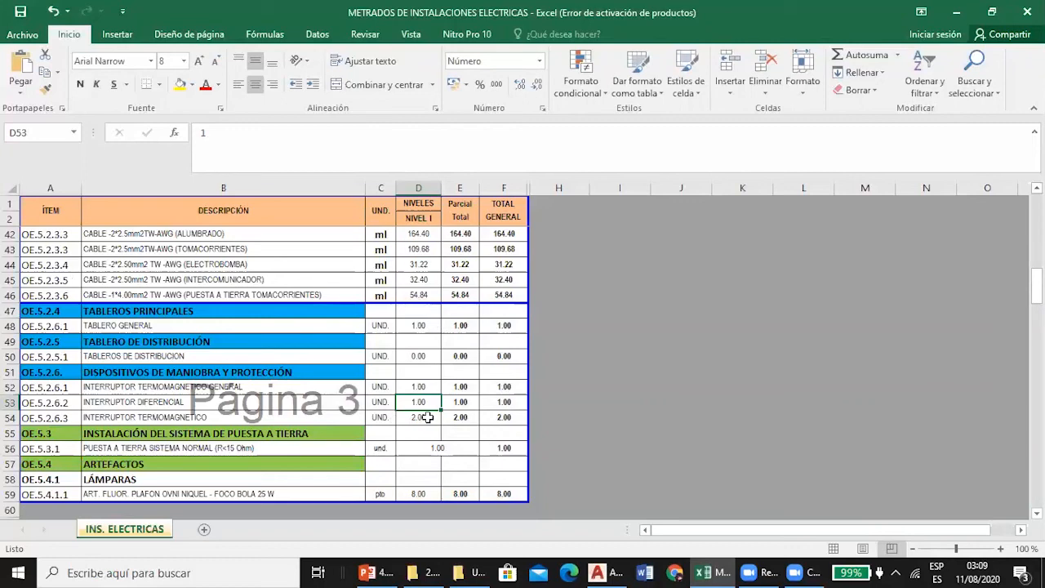
{"action": "left_click", "coordinate": [426, 418]}
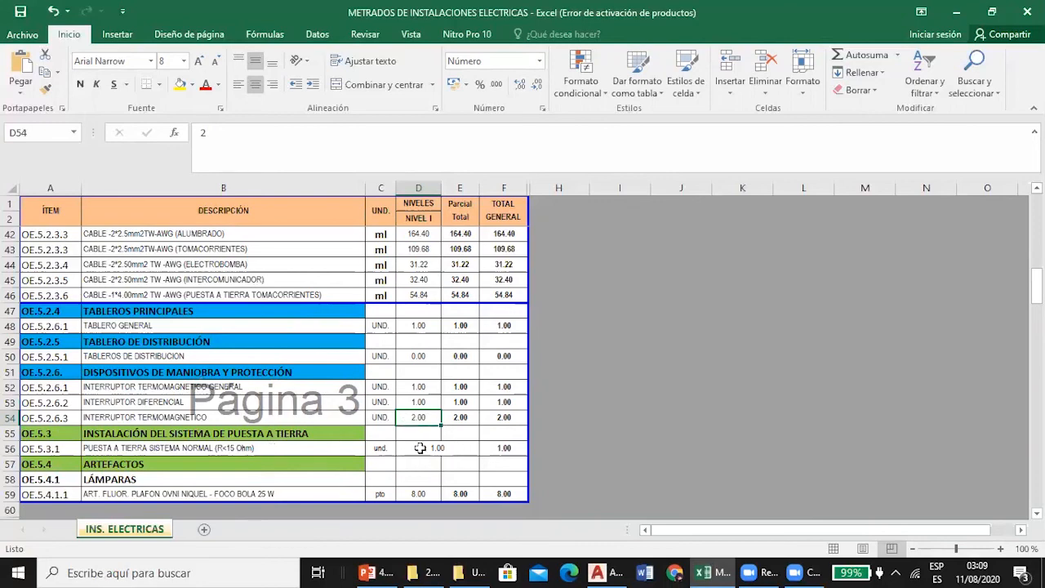
{"action": "left_click", "coordinate": [420, 445]}
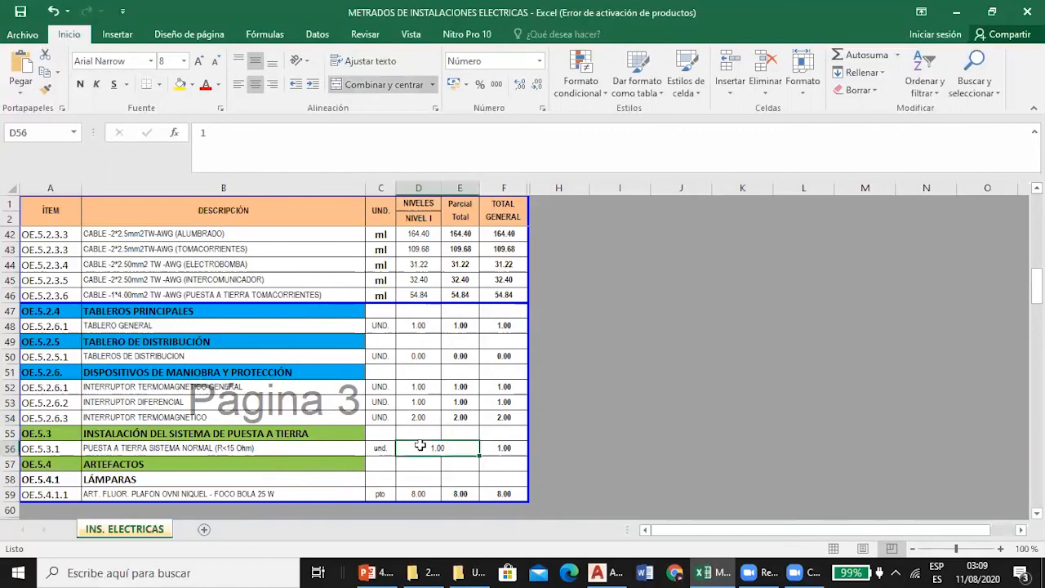
Compare the ceiling lamp quantity in D59 with the SALIDA DE CENTRO LUZ quantity in D9.
{"action": "left_click", "coordinate": [419, 496]}
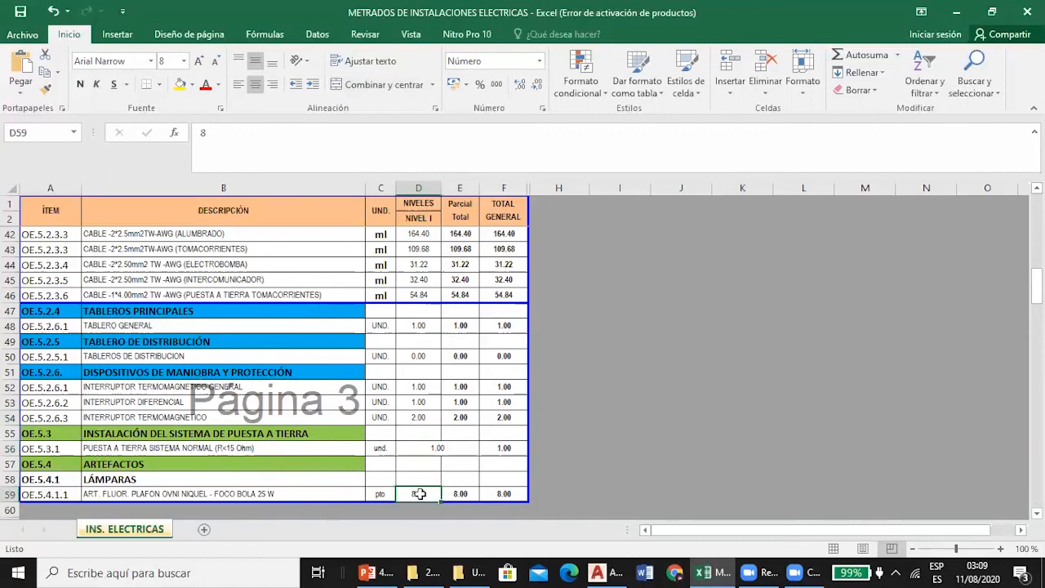
{"action": "scroll", "coordinate": [437, 490], "scroll_direction": "up", "scroll_amount": 10}
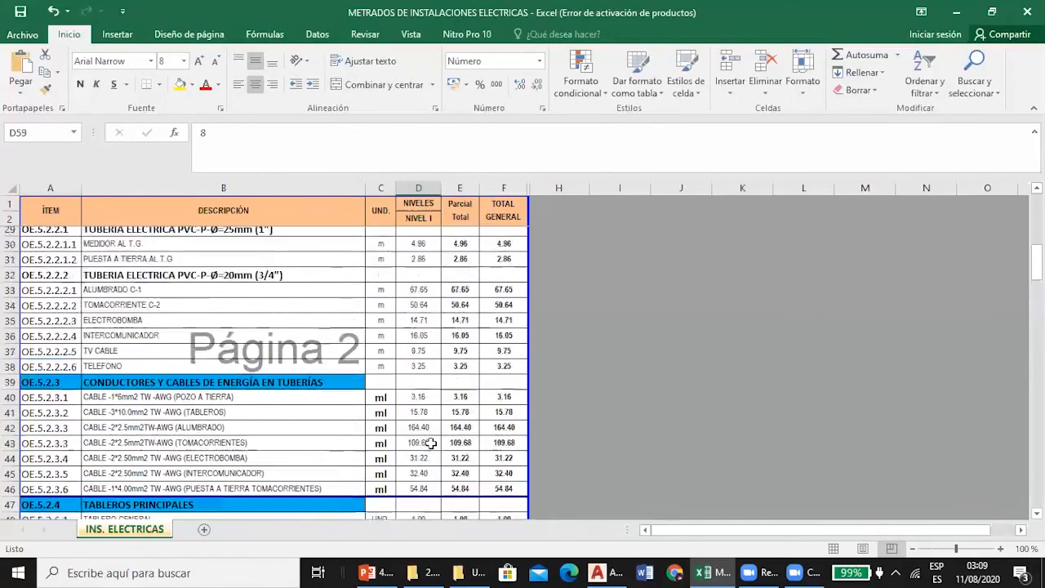
{"action": "scroll", "coordinate": [426, 427], "scroll_direction": "up", "scroll_amount": 3}
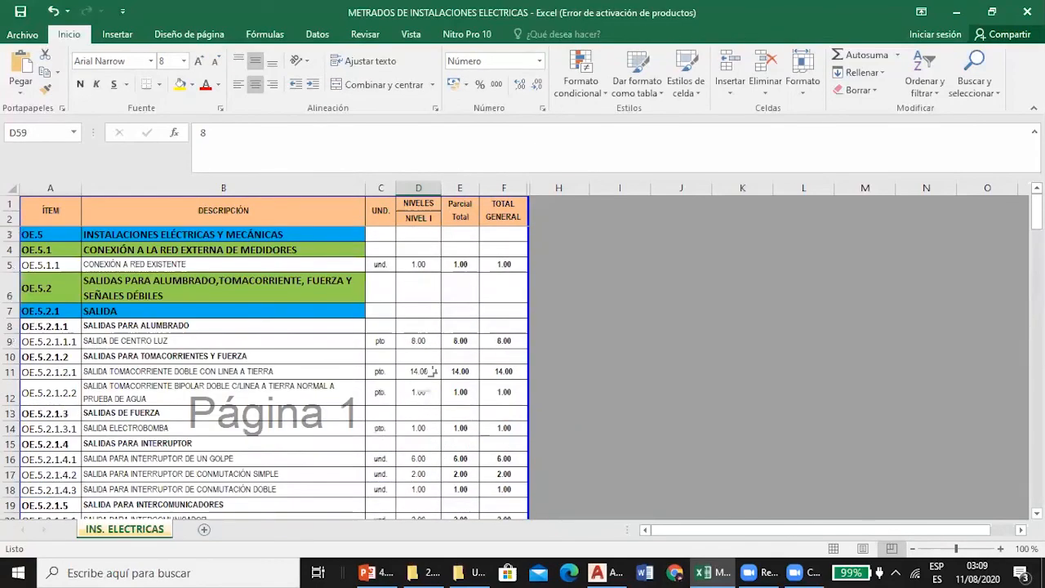
{"action": "left_click", "coordinate": [419, 340]}
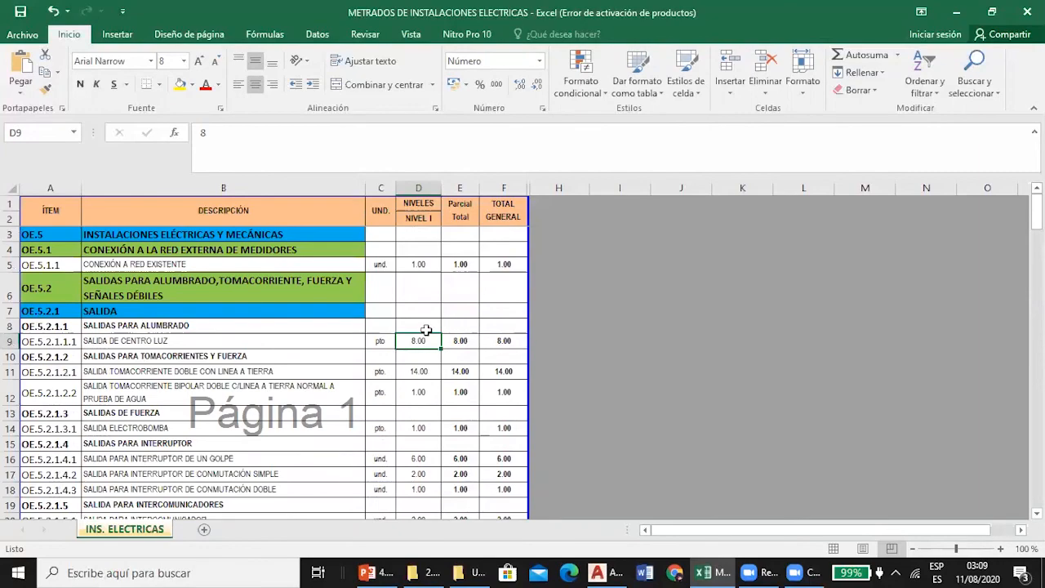
{"action": "scroll", "coordinate": [424, 330], "scroll_direction": "down", "scroll_amount": 15}
{"action": "scroll", "coordinate": [477, 319], "scroll_direction": "up", "scroll_amount": 9}
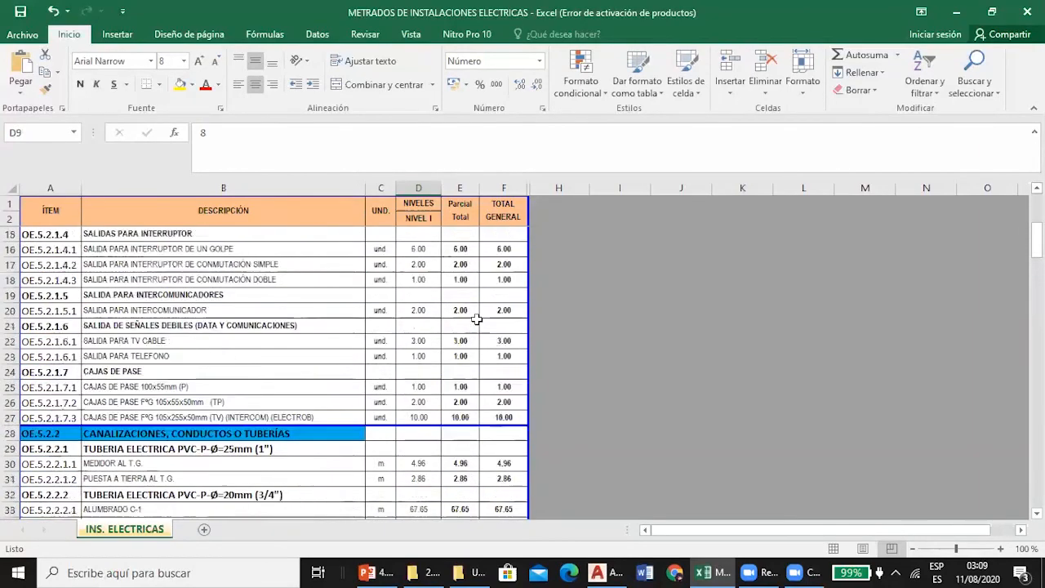
{"action": "scroll", "coordinate": [477, 319], "scroll_direction": "up", "scroll_amount": 4}
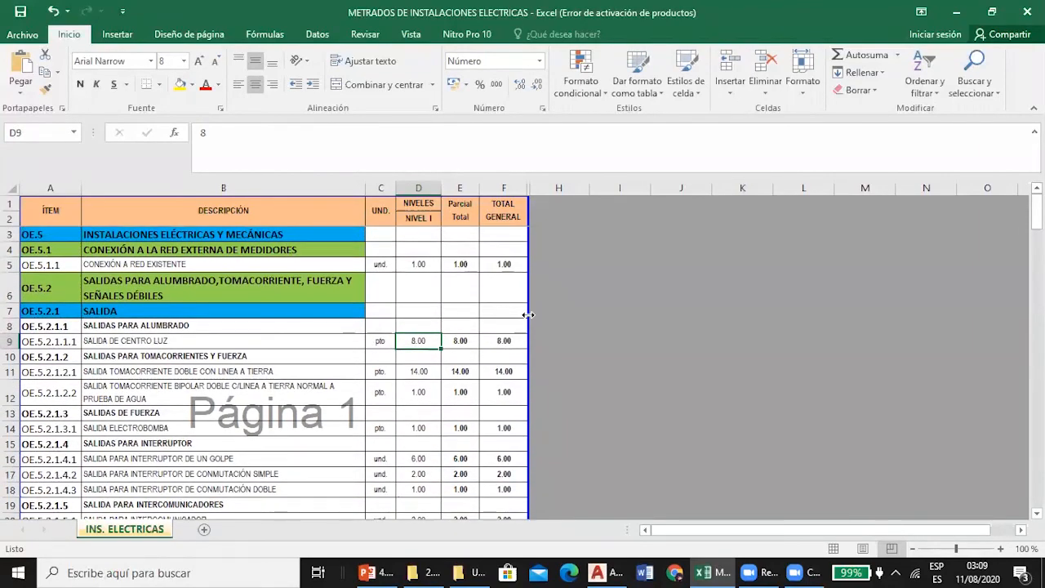